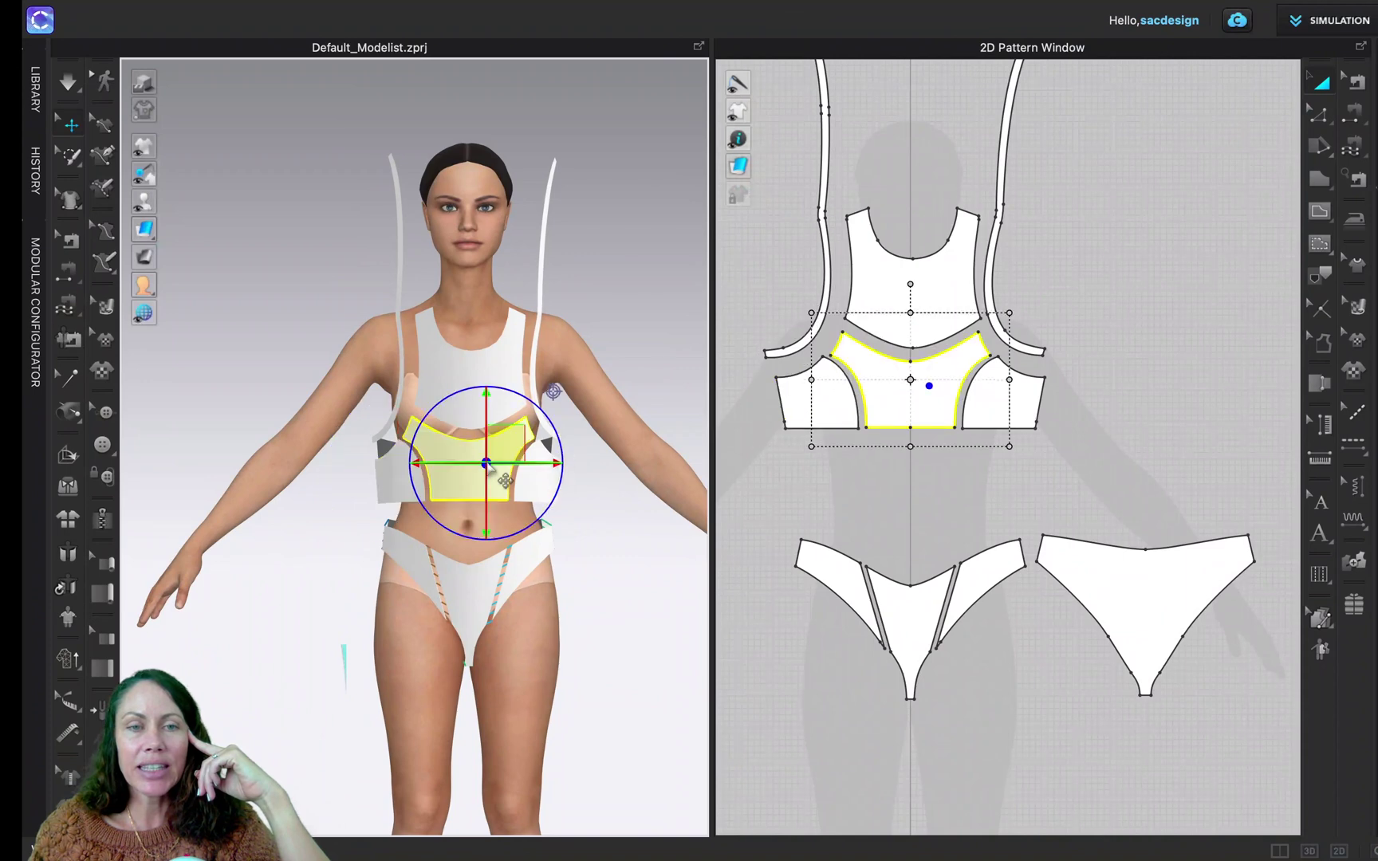
- Inspect the bra top's front panels by selecting the side panel and the upper front piece to locate their matching patterns
{"action": "left_click", "coordinate": [542, 494]}
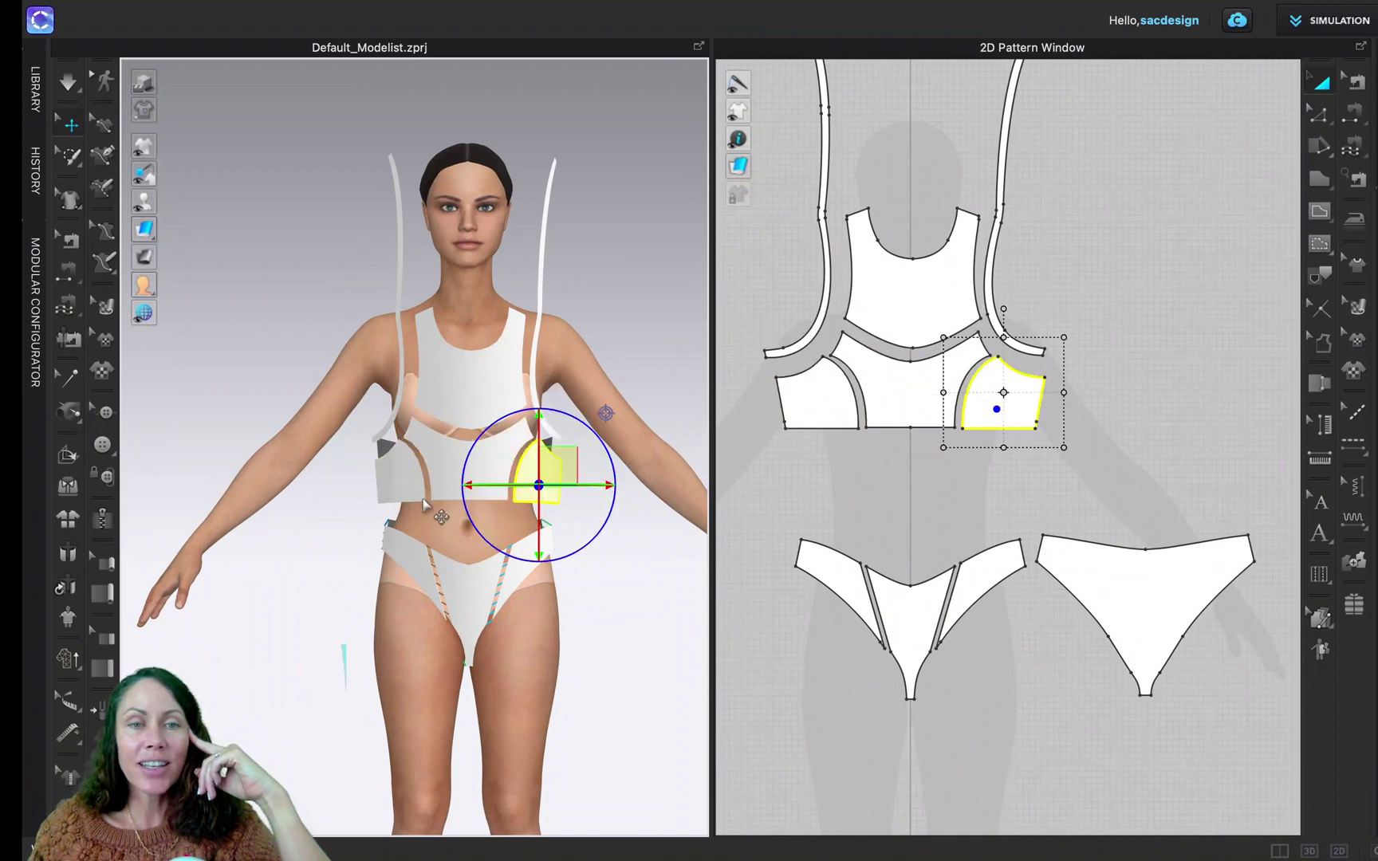
{"action": "right_click_drag", "start_coordinate": [426, 504], "coordinate": [558, 363]}
{"action": "left_click", "coordinate": [581, 462]}
{"action": "left_click", "coordinate": [557, 361]}
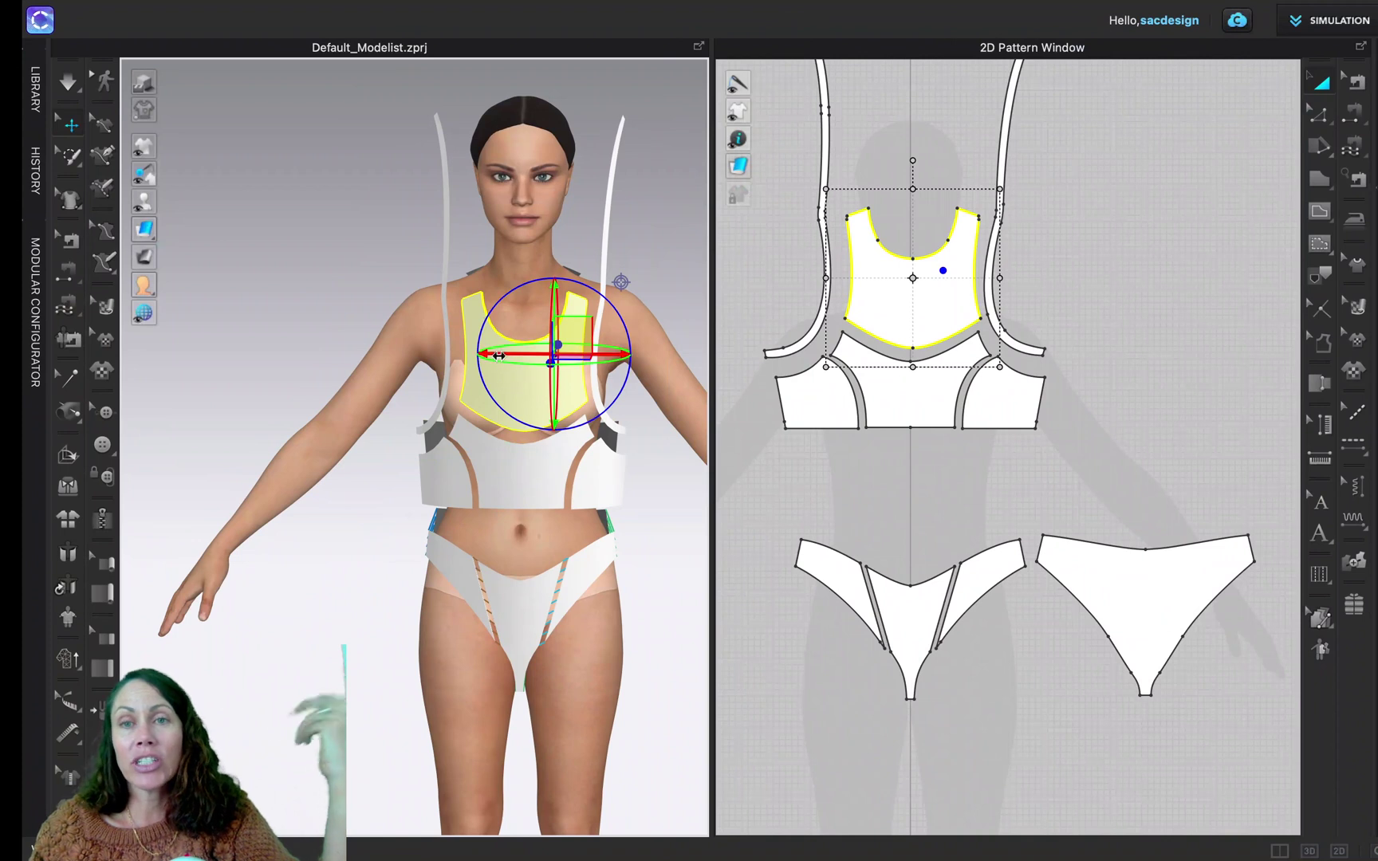
{"action": "left_click", "coordinate": [1100, 299]}
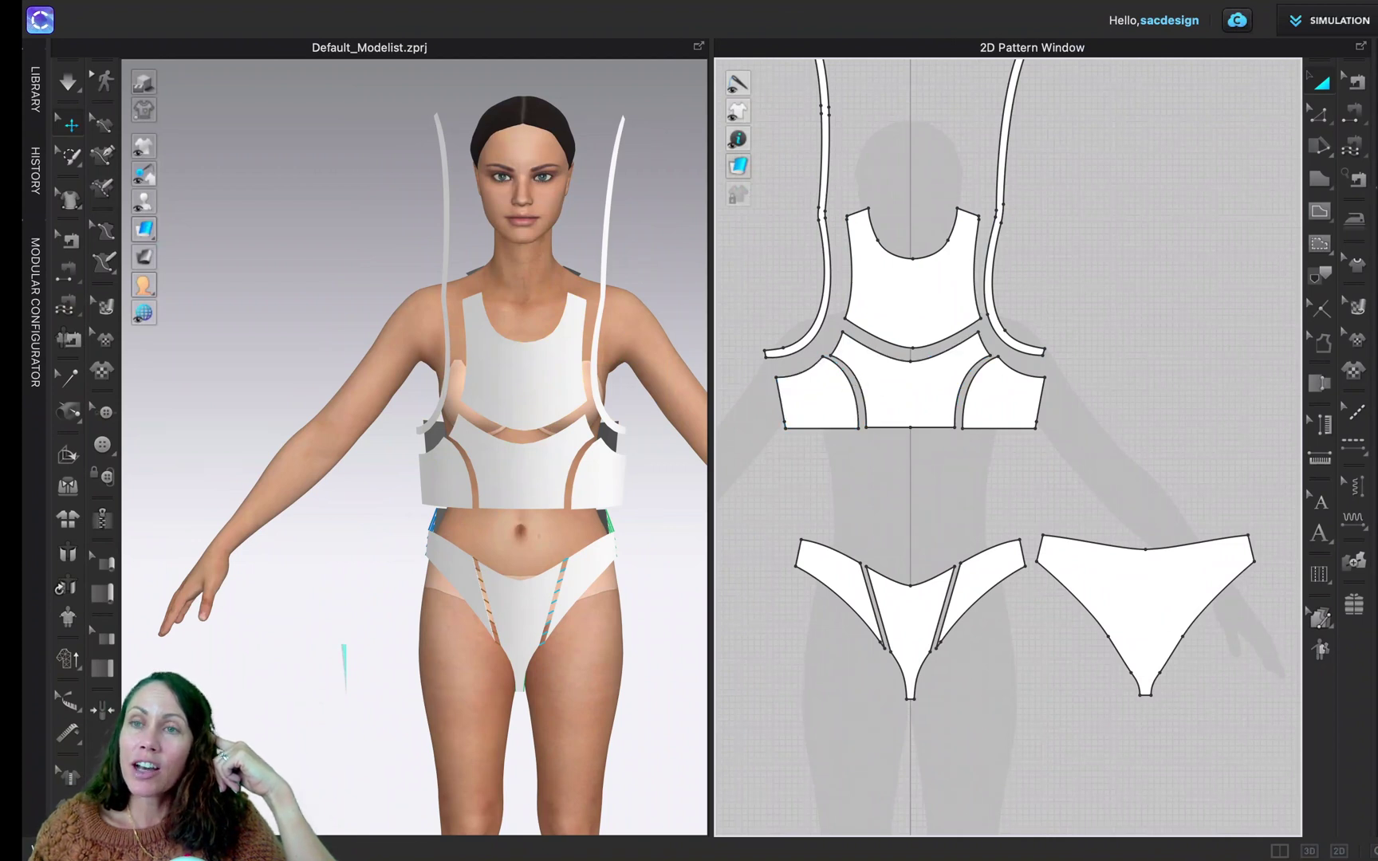
- Sew both curved side panels to the centre front bra panel along their curved edges with Segment Sewing
{"action": "left_click", "coordinate": [1356, 118]}
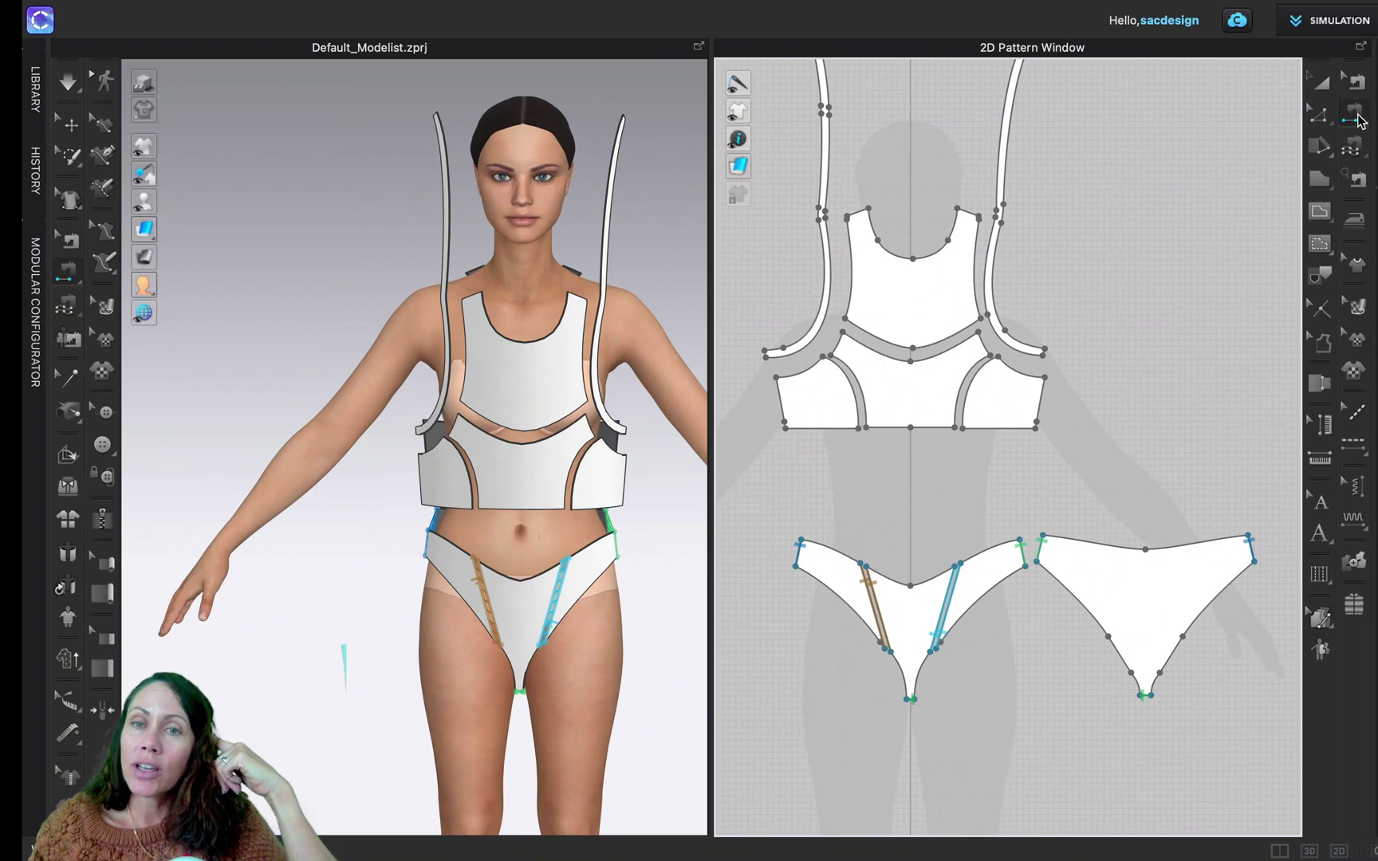
{"action": "left_click", "coordinate": [855, 384]}
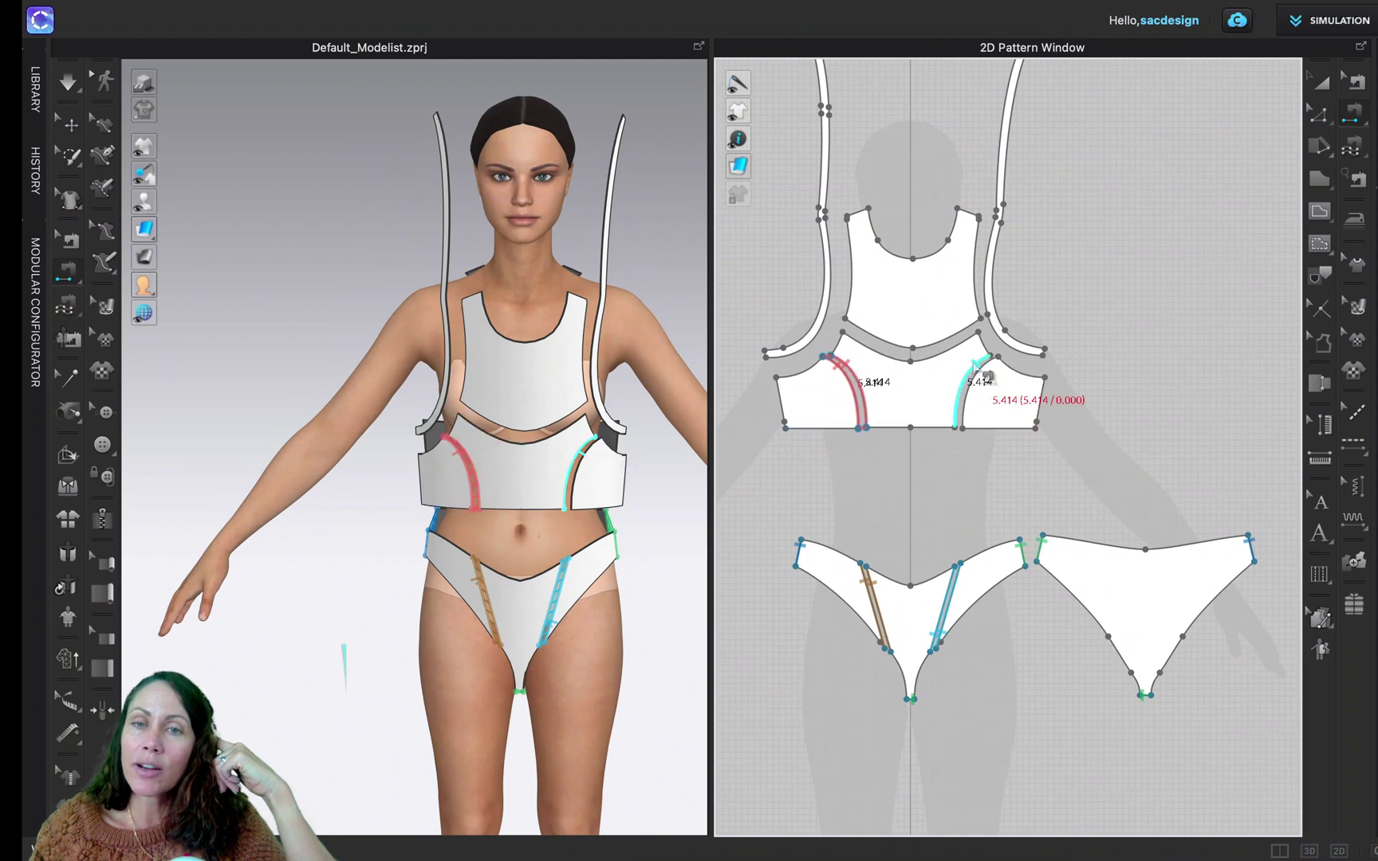
{"action": "left_click", "coordinate": [981, 379]}
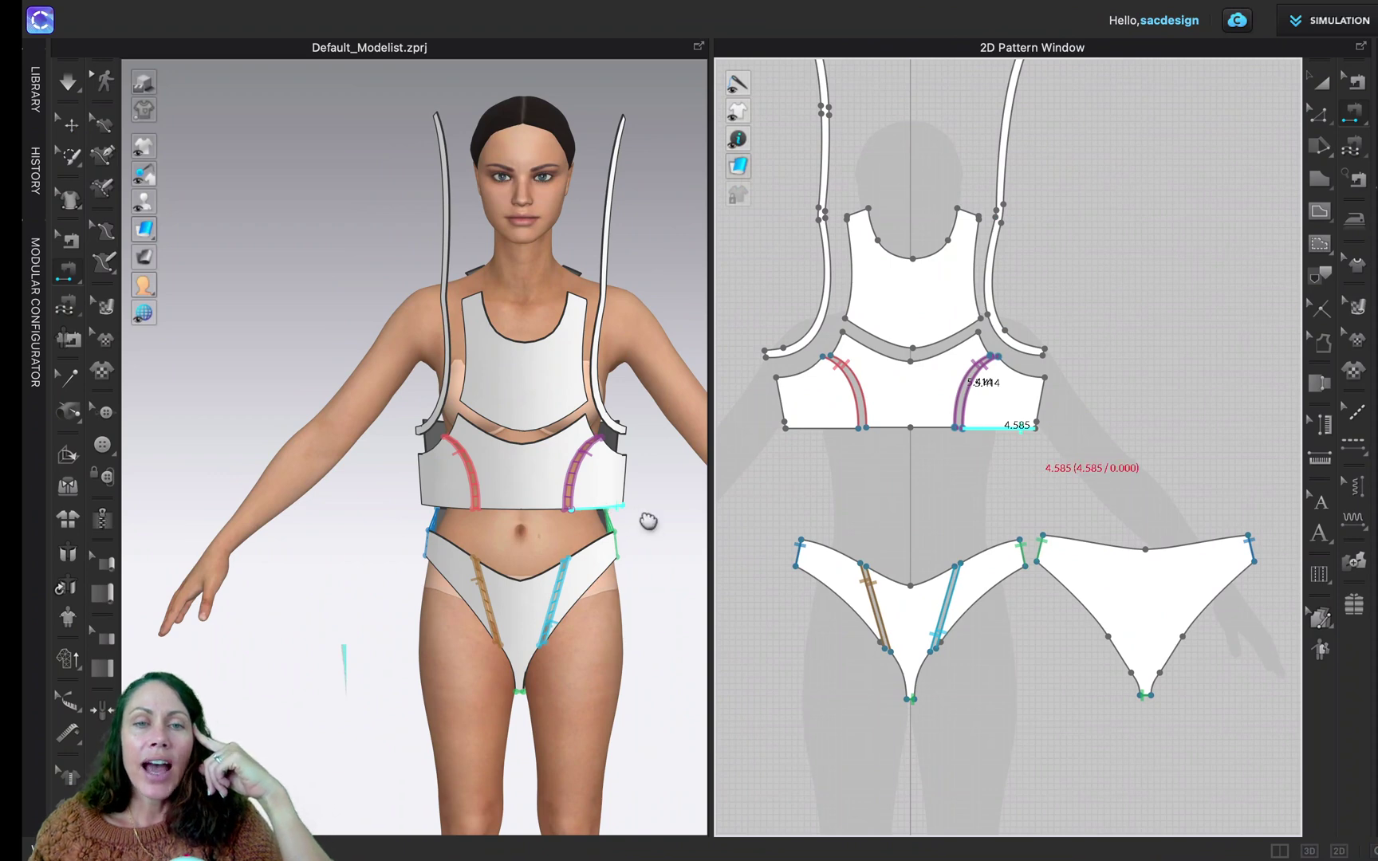
- Examine which pieces meet at the bra's side seam by selecting the back band, the front side panel and the strap
{"action": "right_click_drag", "start_coordinate": [648, 522], "coordinate": [630, 477]}
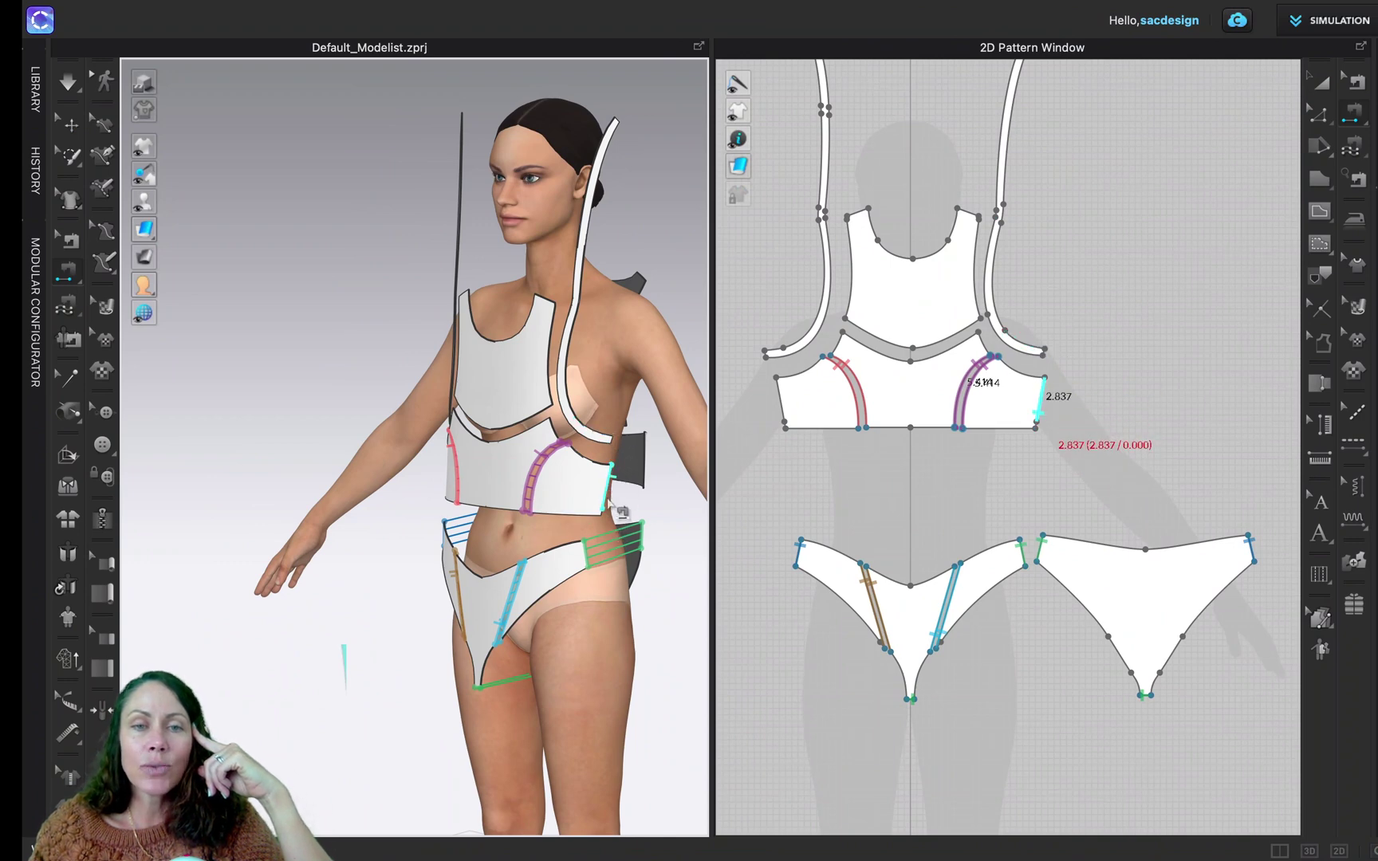
{"action": "right_click_drag", "start_coordinate": [614, 498], "coordinate": [542, 495]}
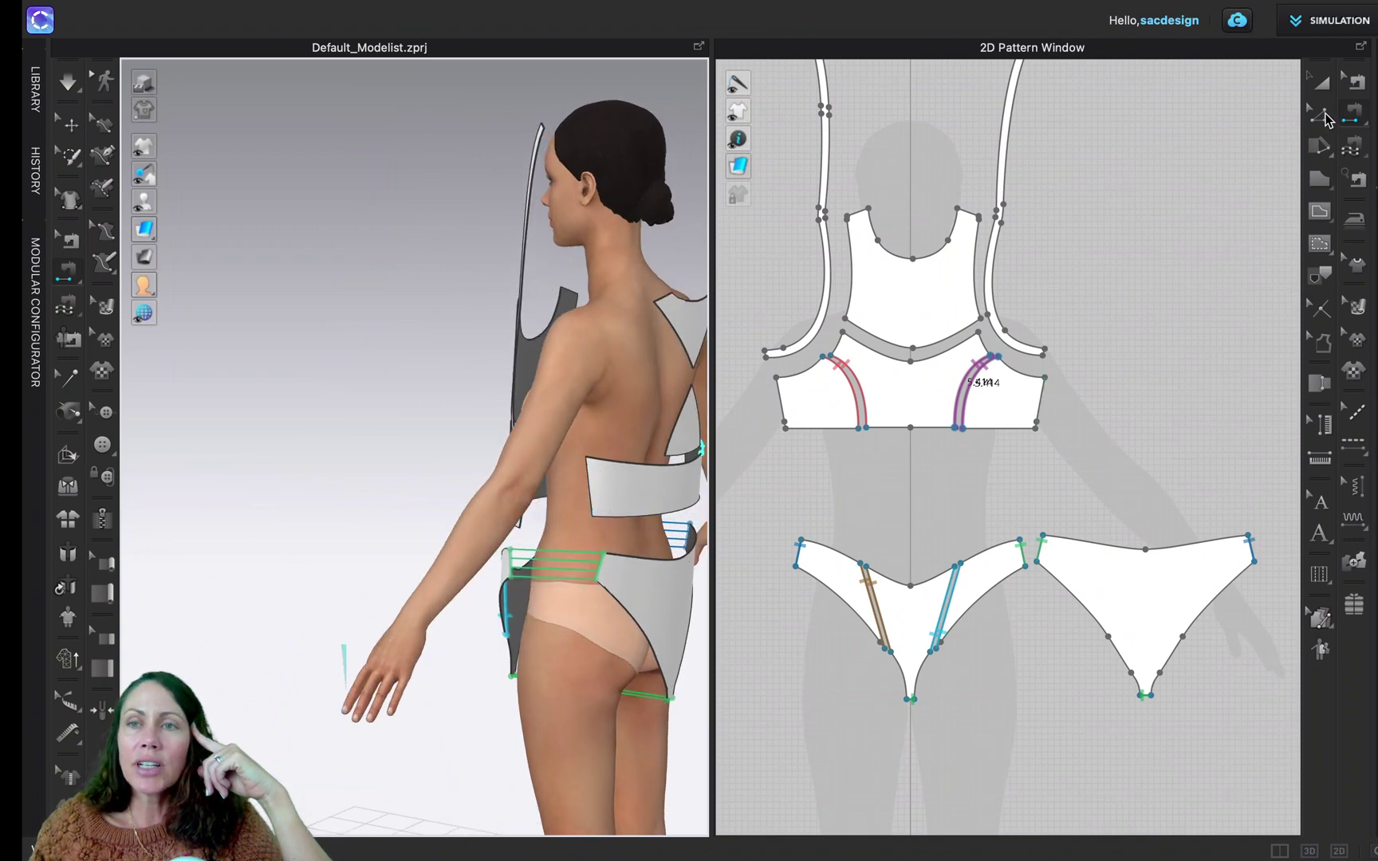
{"action": "left_click", "coordinate": [1322, 83]}
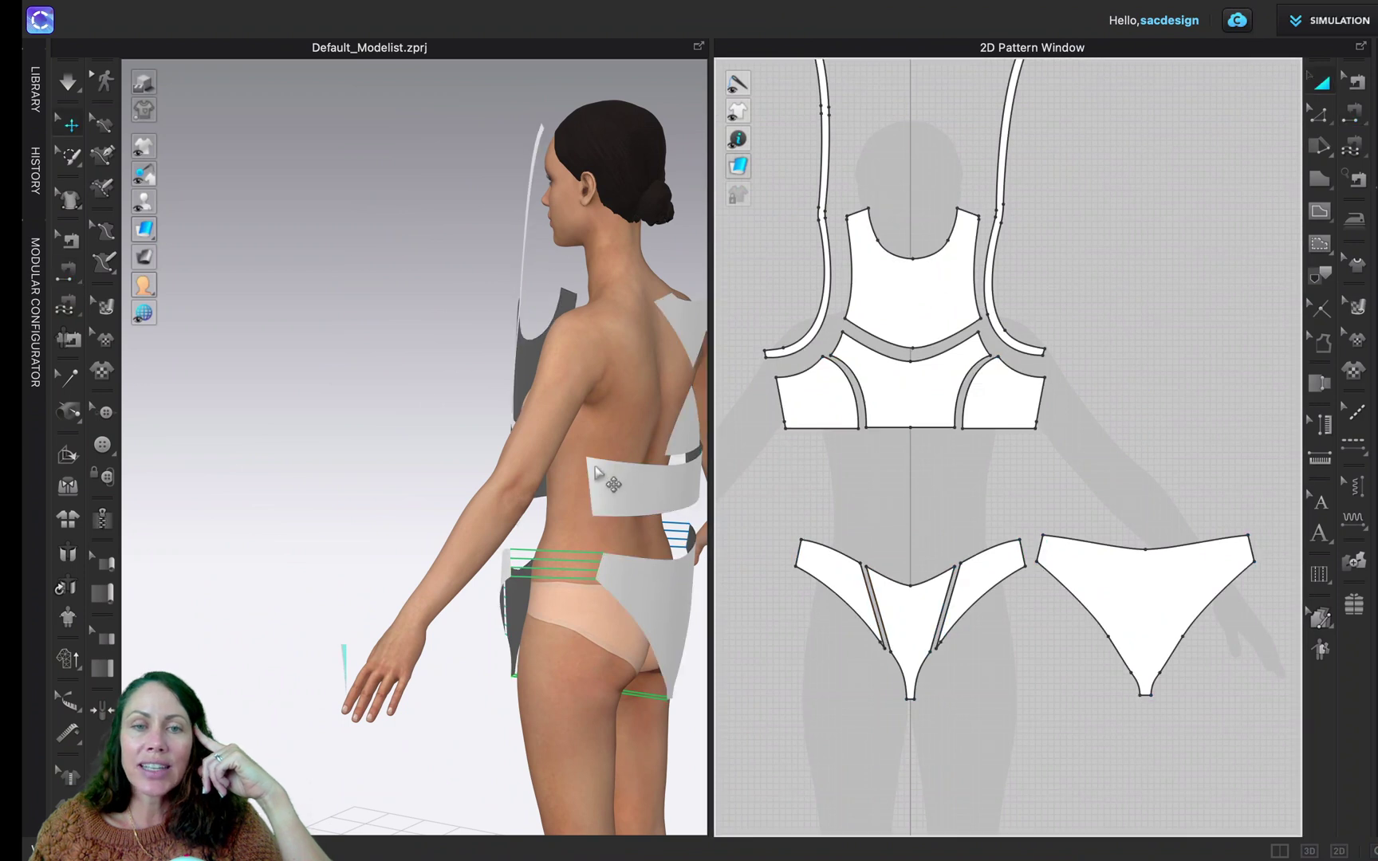
{"action": "left_click", "coordinate": [600, 474]}
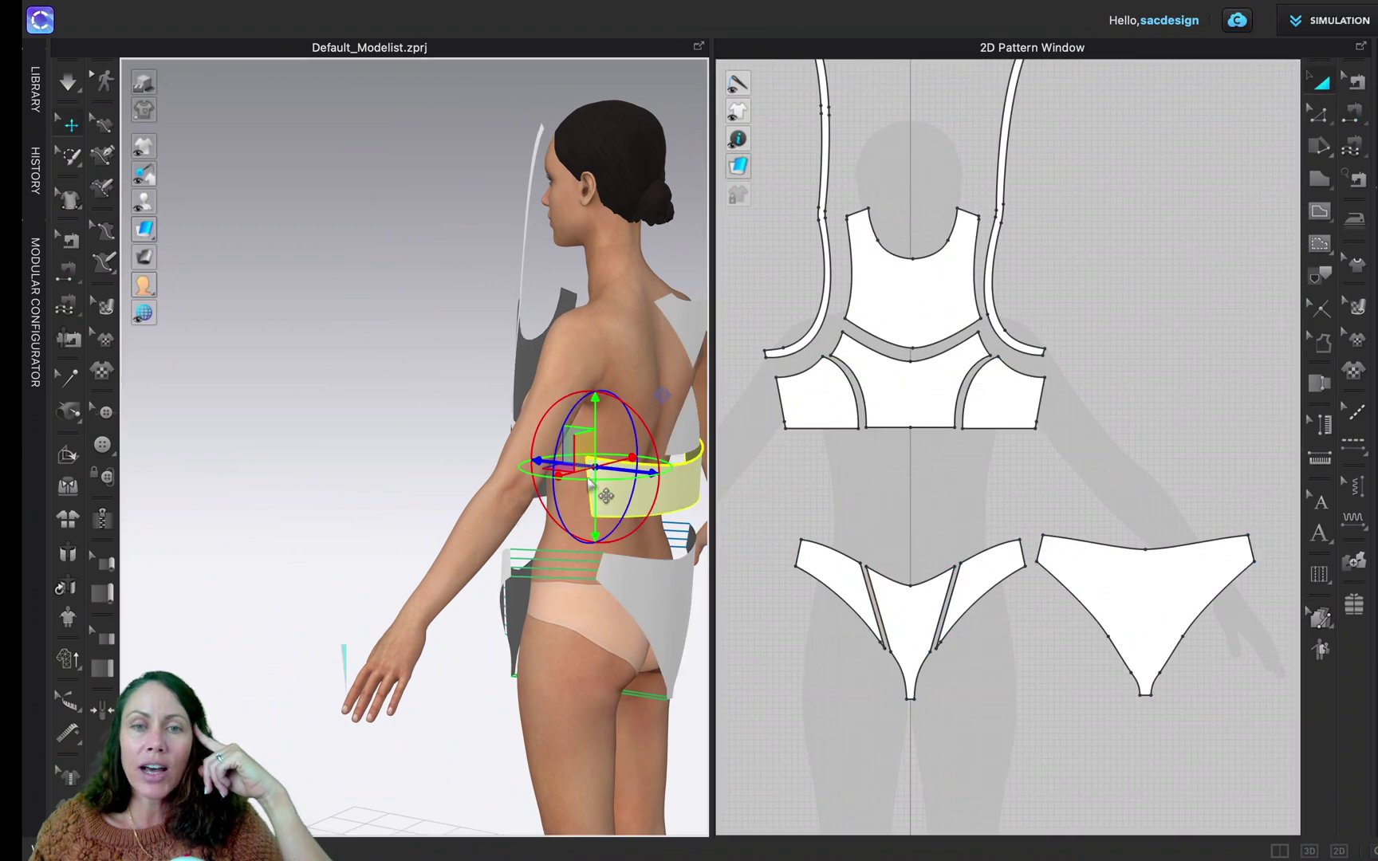
{"action": "scroll", "coordinate": [877, 391], "scroll_direction": "down", "scroll_amount": 4}
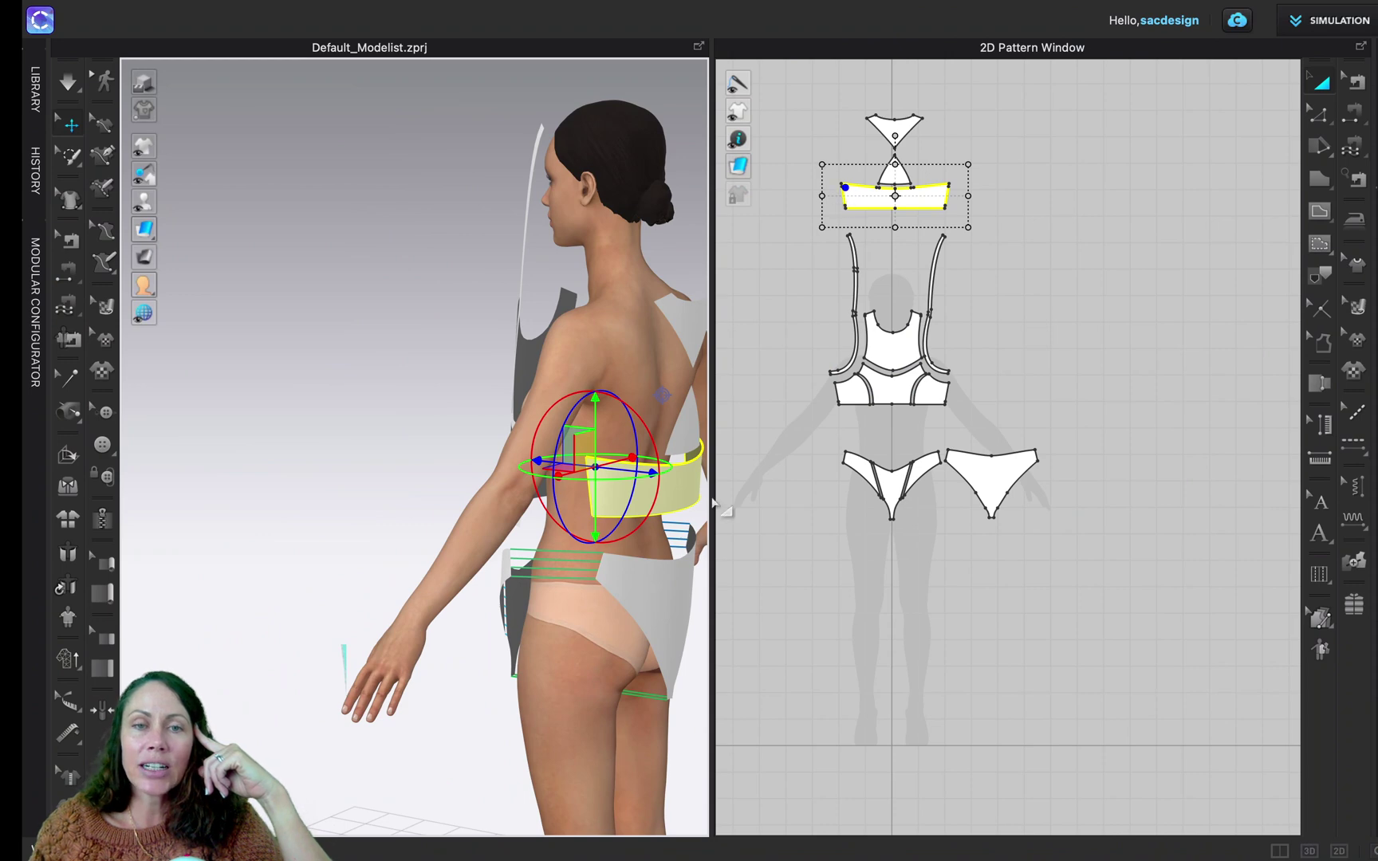
{"action": "right_click_drag", "start_coordinate": [641, 497], "coordinate": [539, 536]}
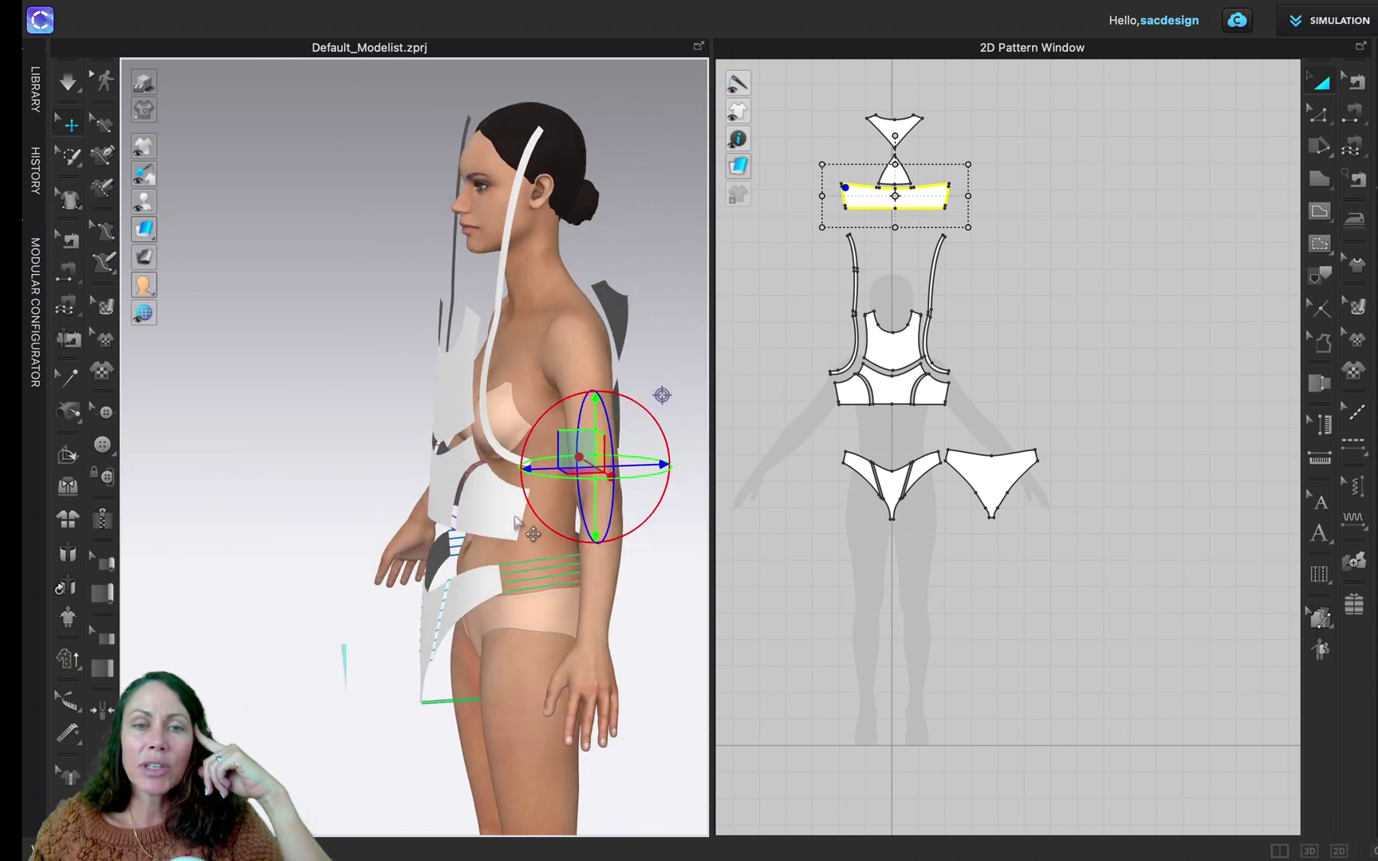
{"action": "left_click", "coordinate": [515, 519]}
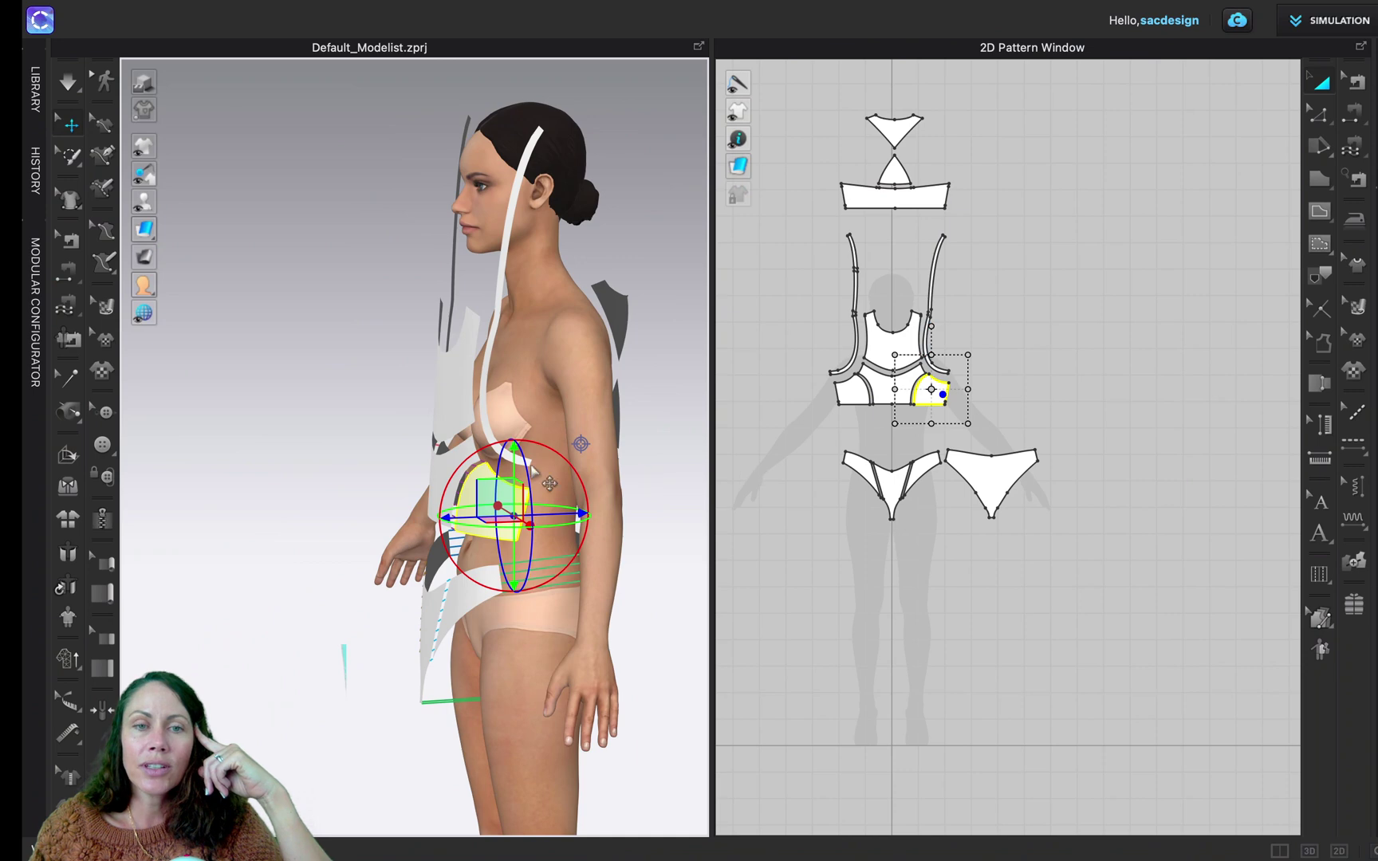
{"action": "left_click", "coordinate": [925, 348]}
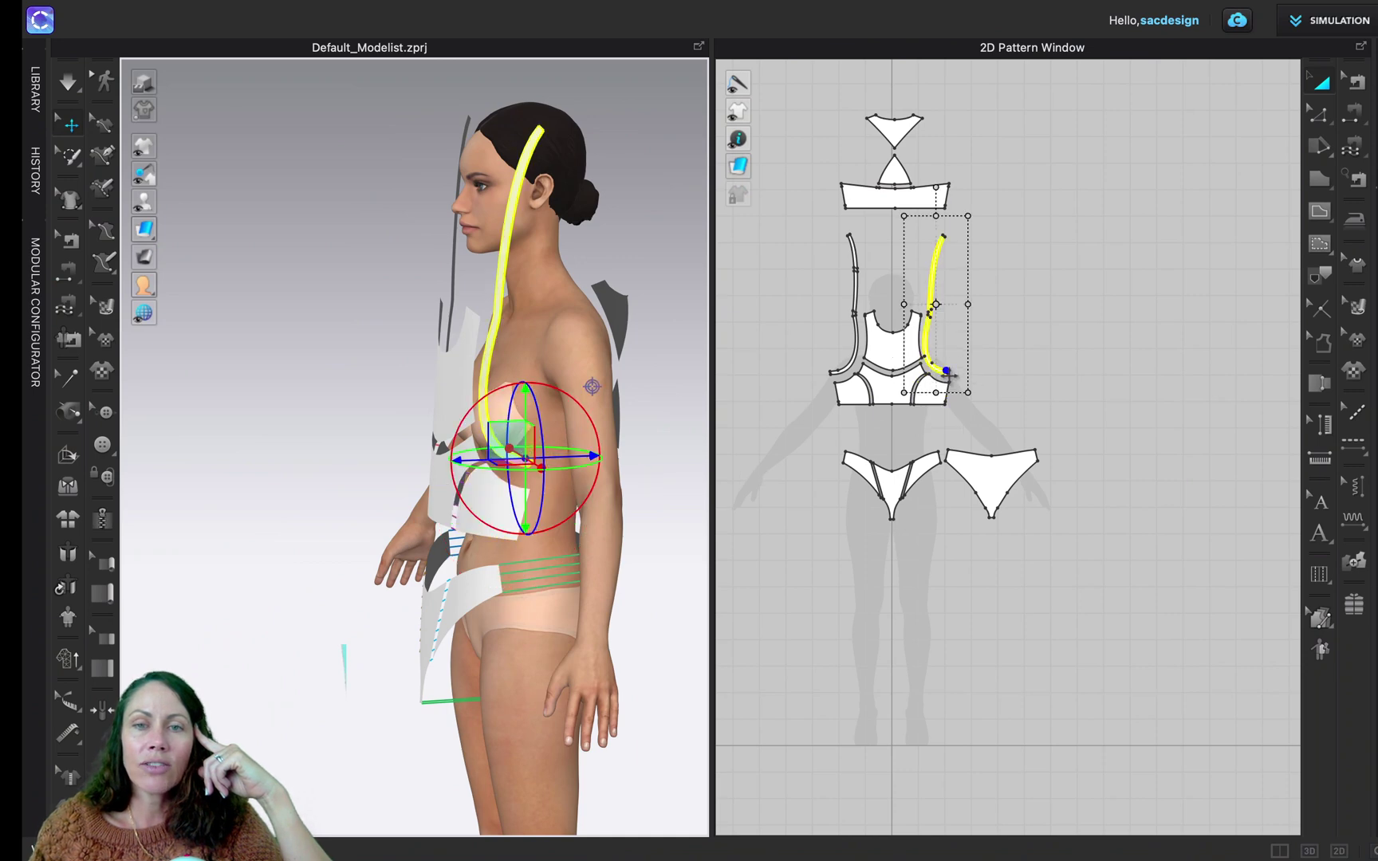
{"action": "scroll", "coordinate": [950, 267], "scroll_direction": "up", "scroll_amount": 3}
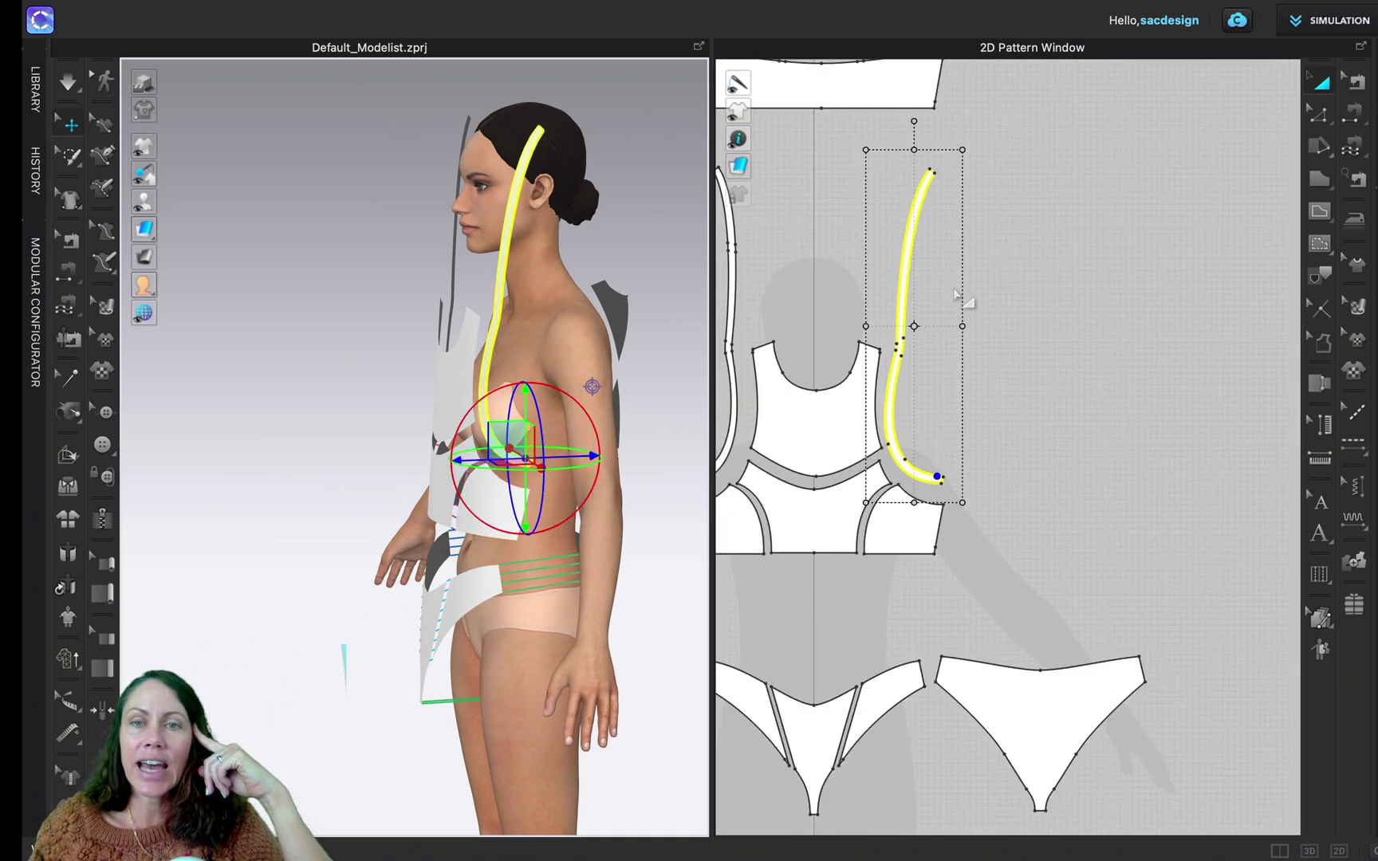
{"action": "scroll", "coordinate": [951, 420], "scroll_direction": "down", "scroll_amount": 1}
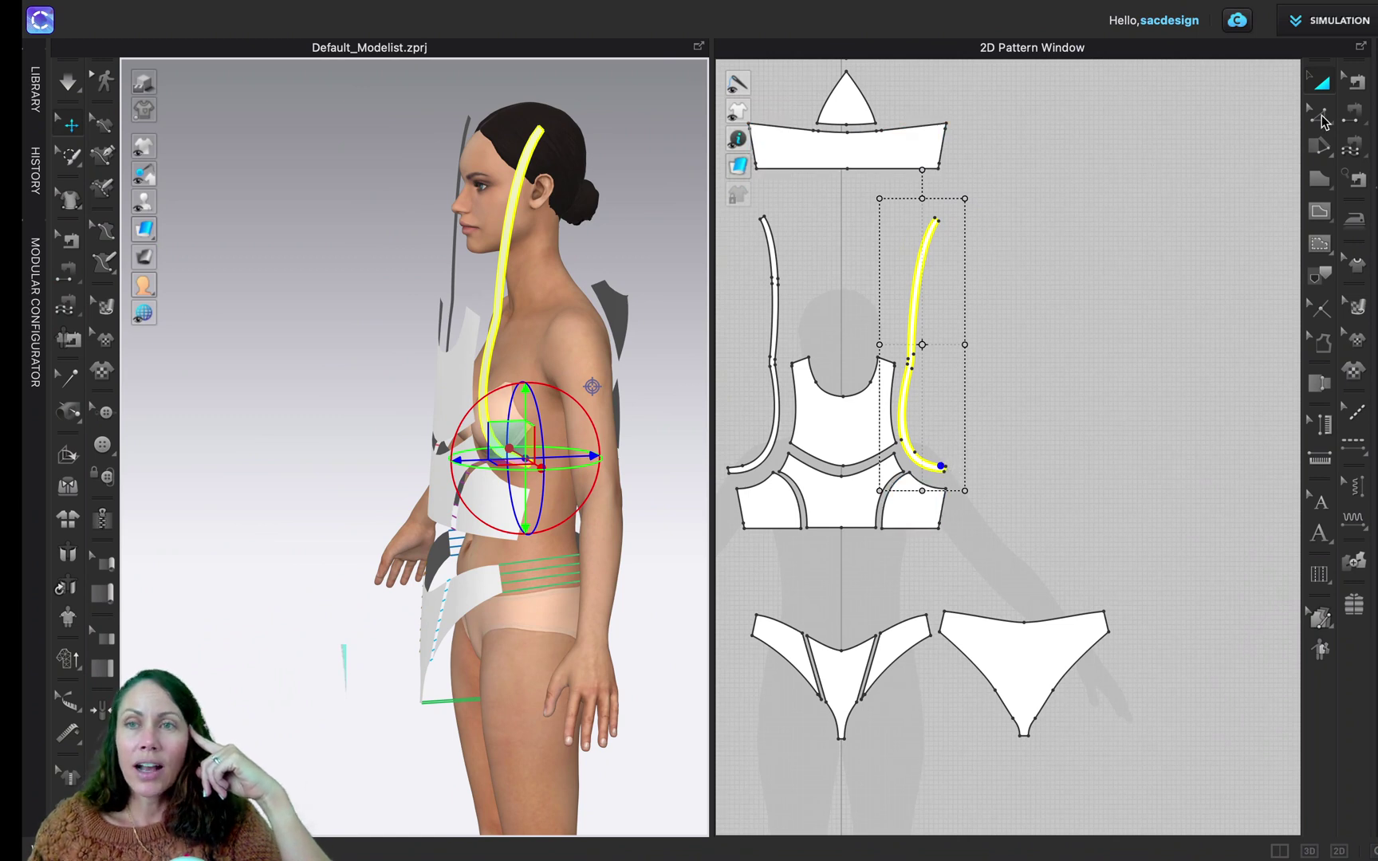
- With M:N Segment Sewing, set the M side to the side panel's two side-edge segments and the strap end on the avatar's left
{"action": "left_click", "coordinate": [1358, 121]}
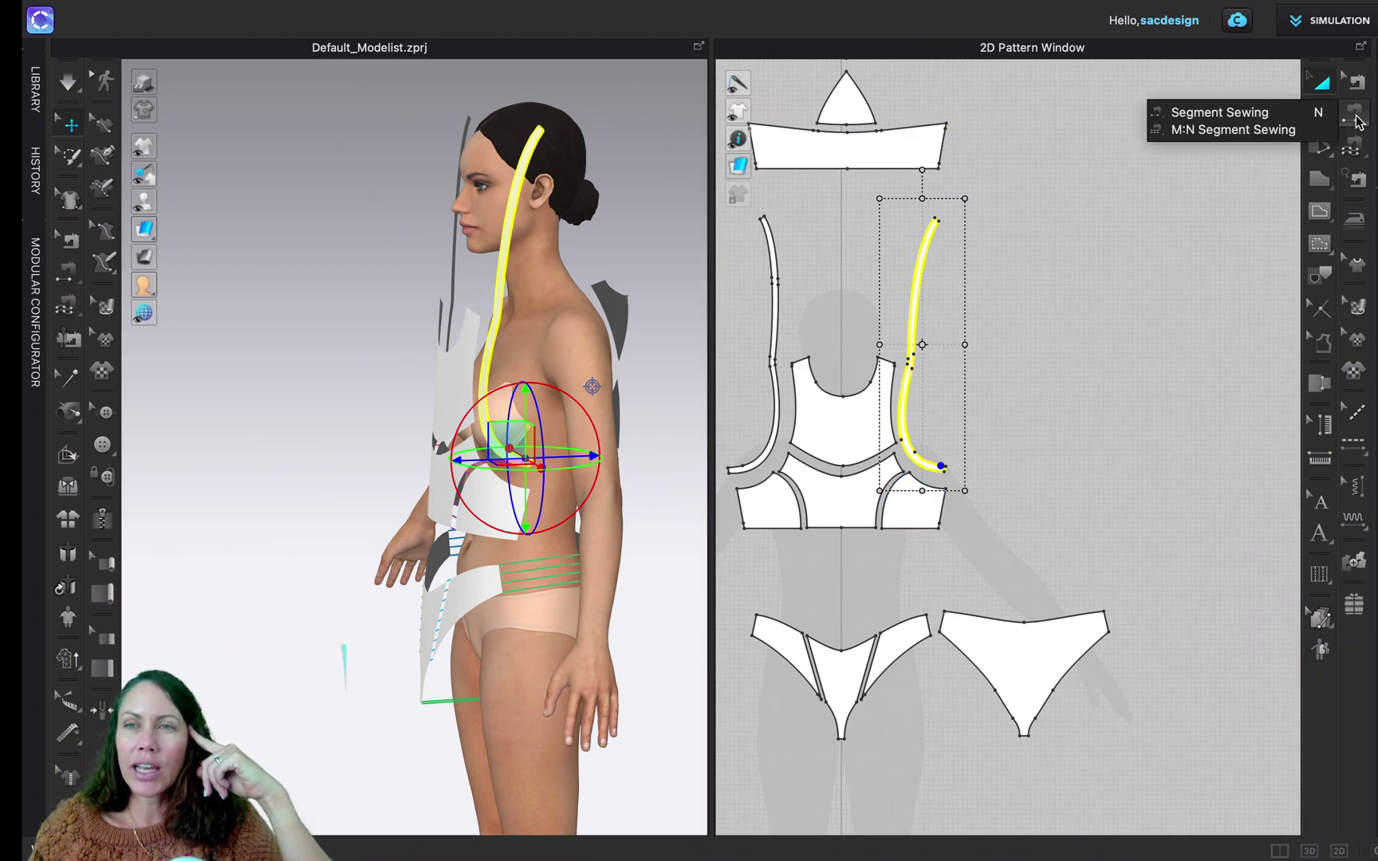
{"action": "left_click", "coordinate": [1269, 132]}
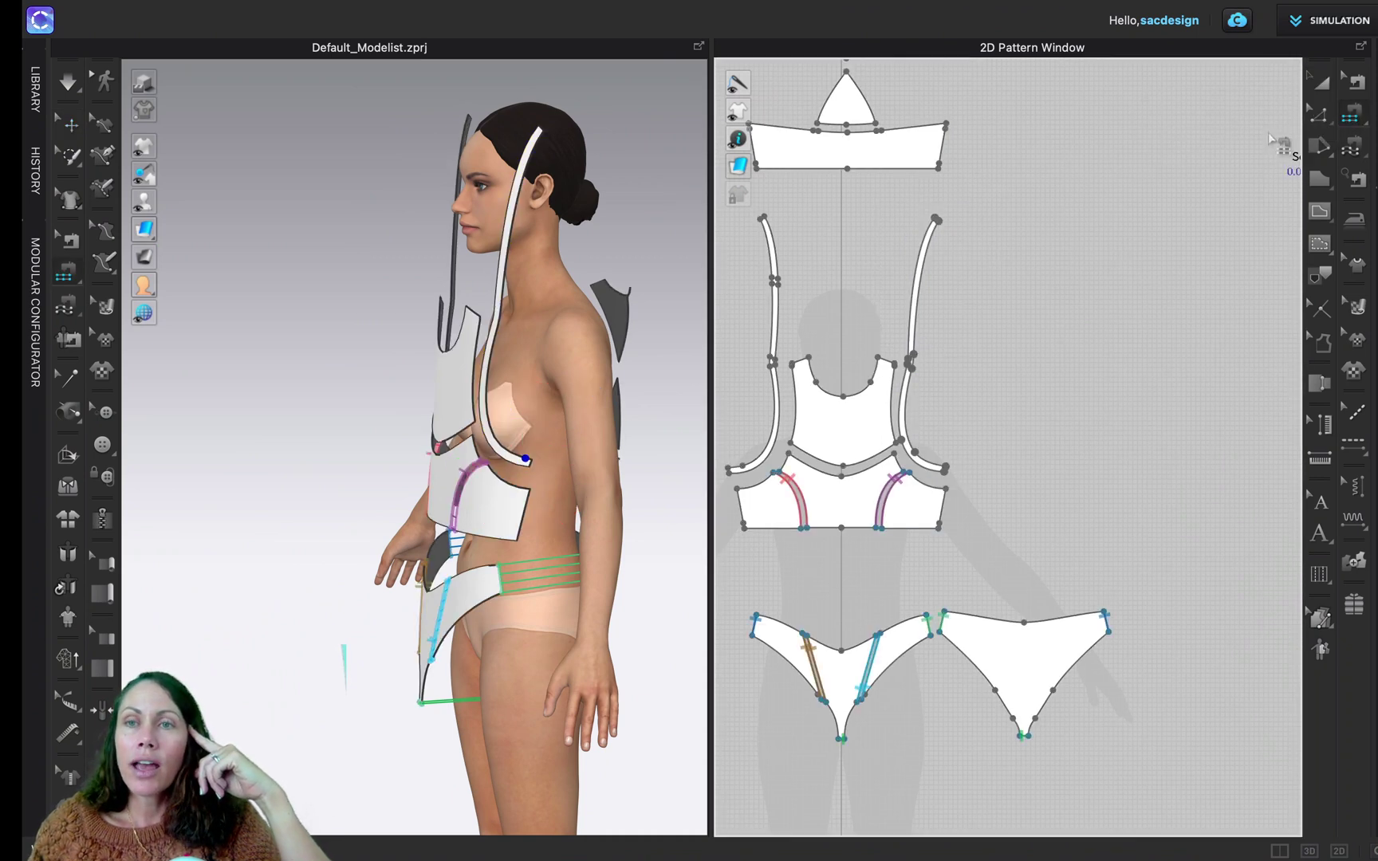
{"action": "left_click", "coordinate": [1357, 151]}
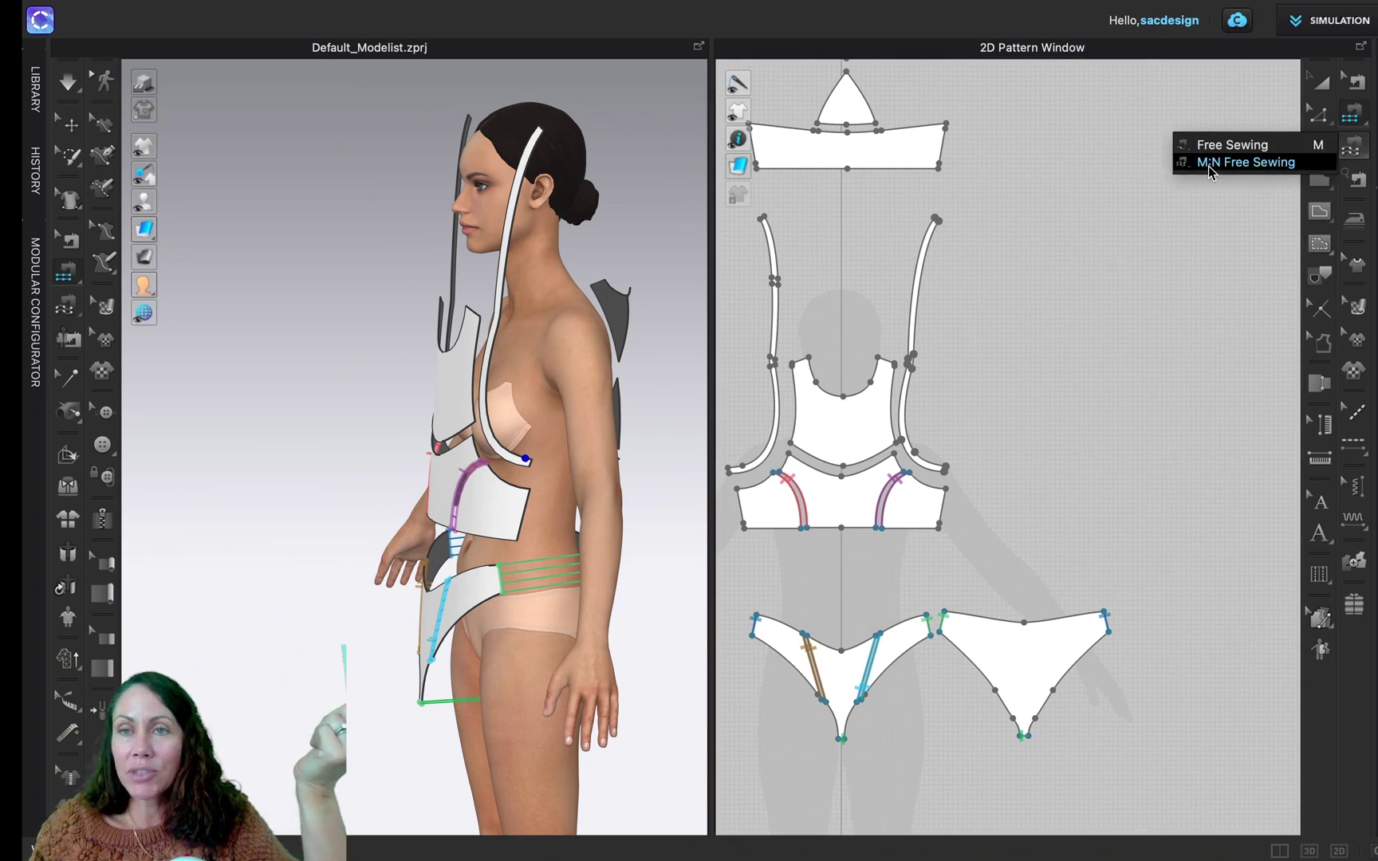
{"action": "left_click", "coordinate": [1364, 162]}
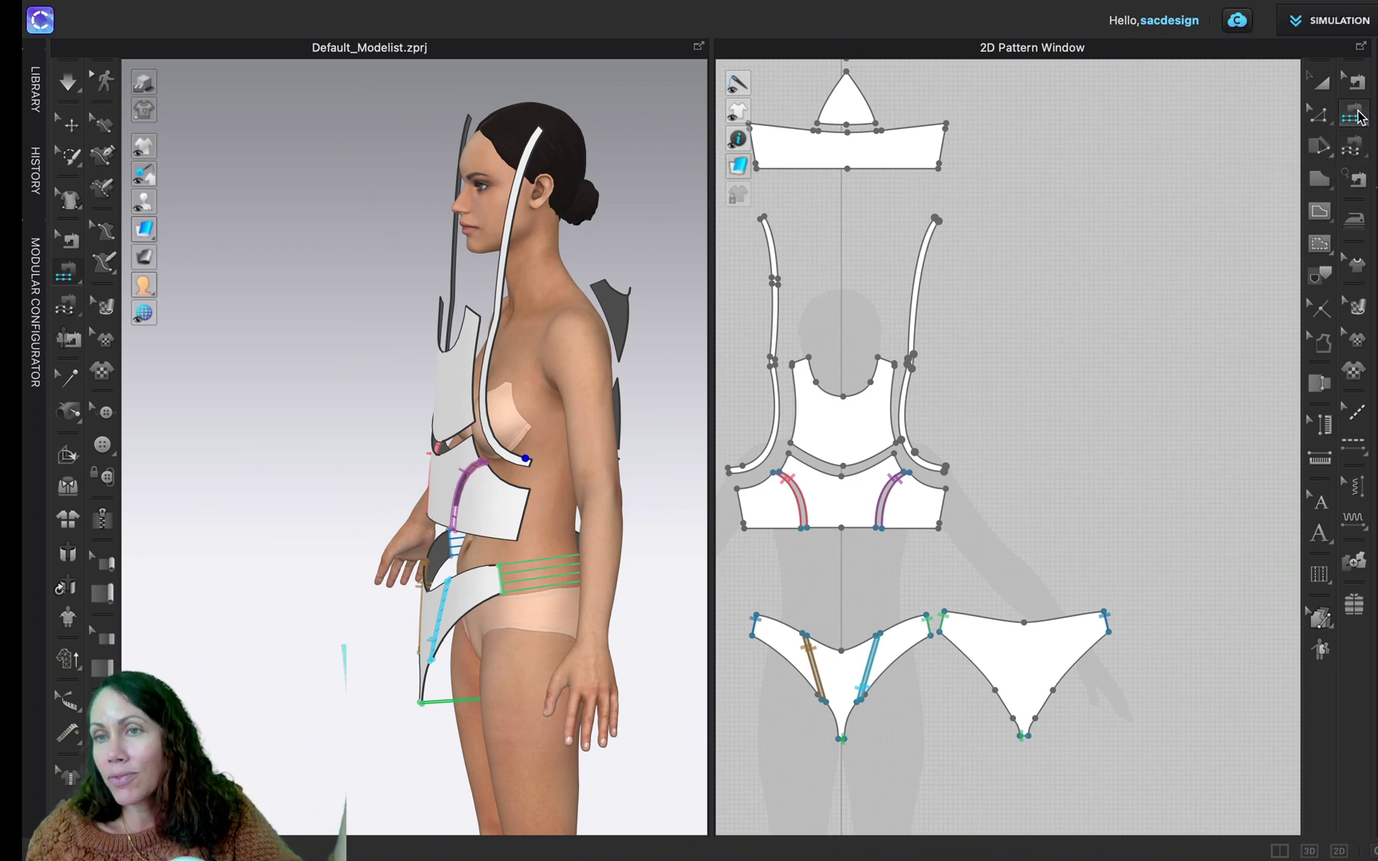
{"action": "left_click_drag", "start_coordinate": [1360, 118], "coordinate": [1301, 130]}
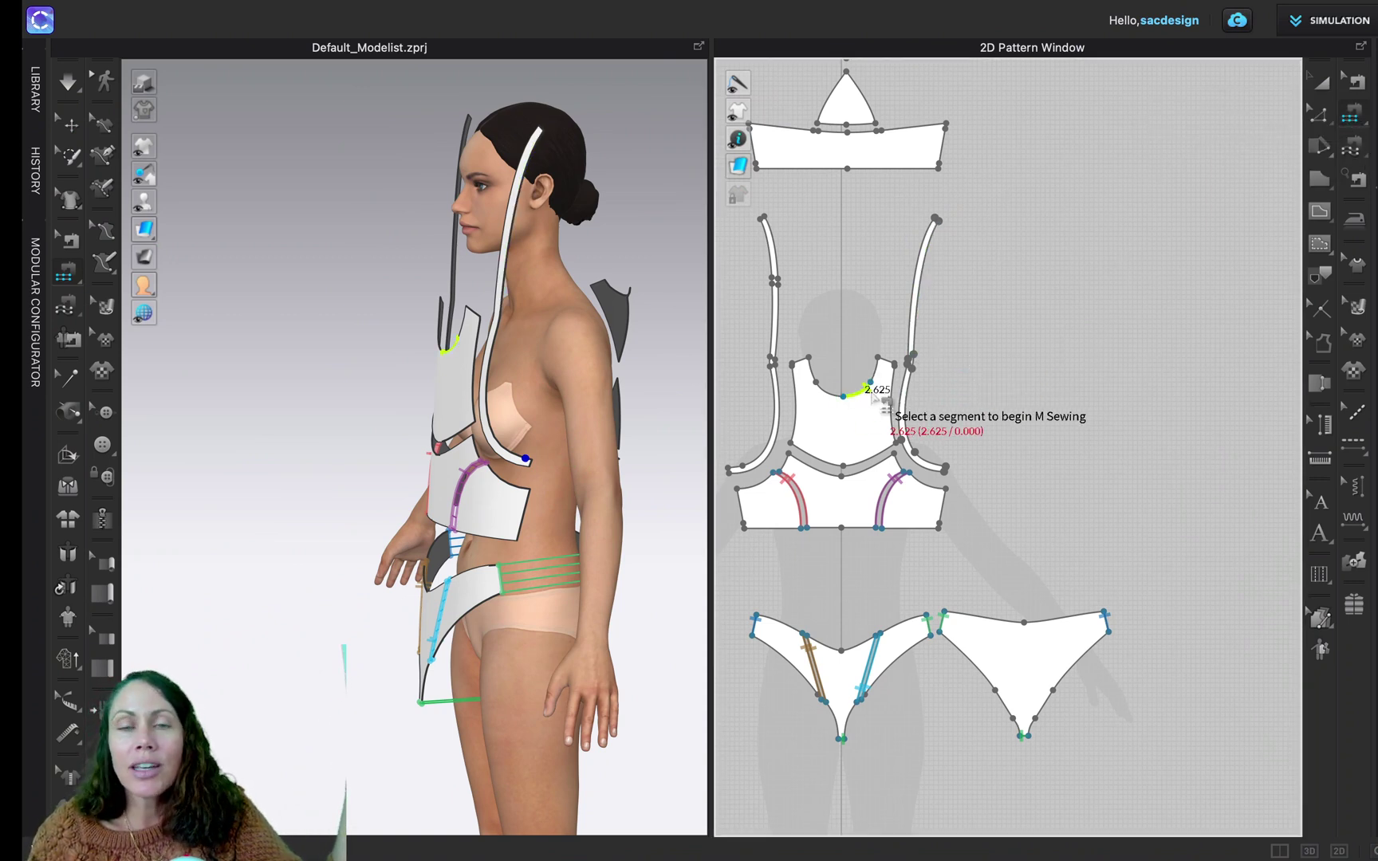
{"action": "scroll", "coordinate": [960, 370], "scroll_direction": "up", "scroll_amount": 5}
{"action": "middle_click_drag", "start_coordinate": [1024, 360], "coordinate": [1159, 266]}
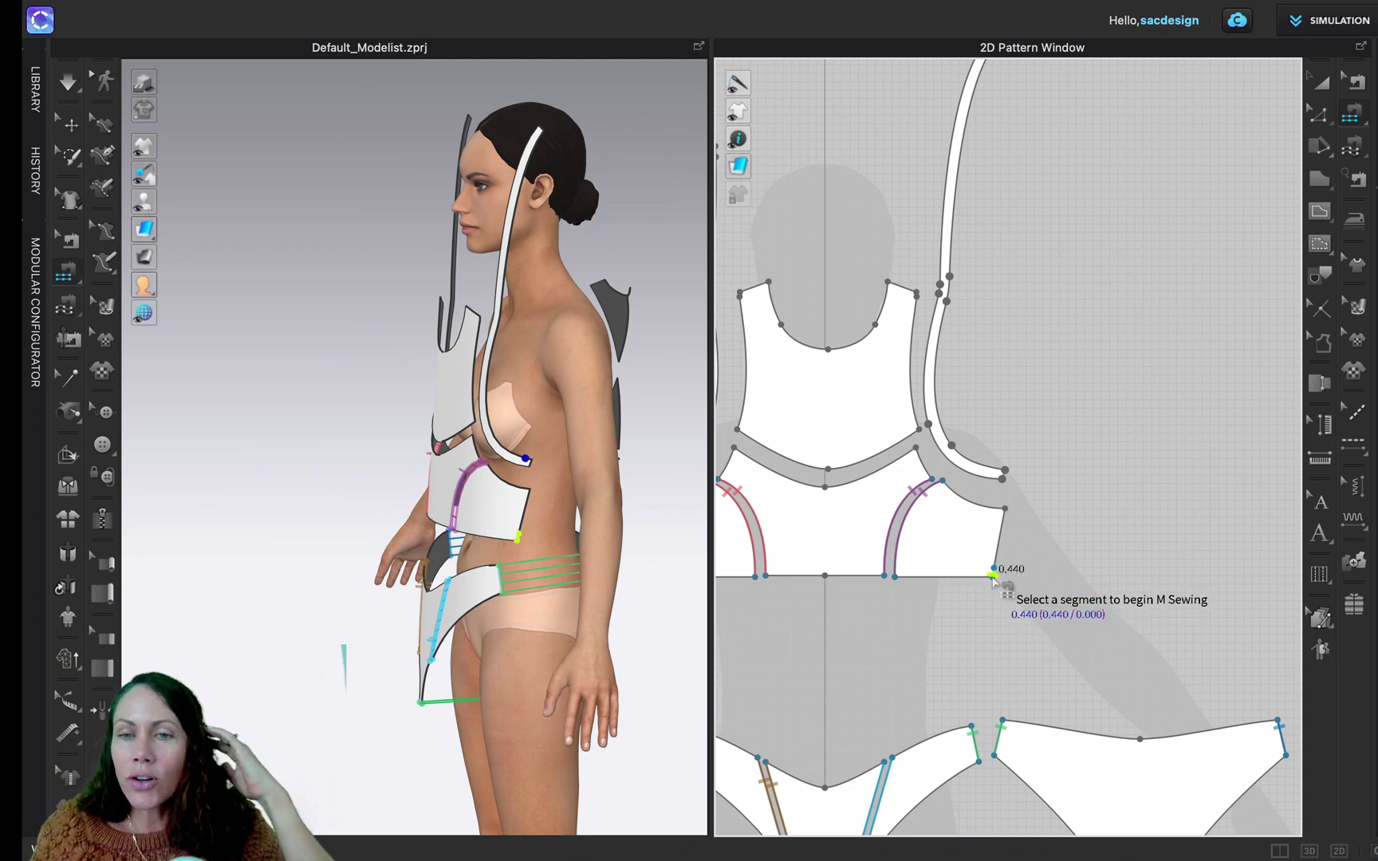
{"action": "scroll", "coordinate": [993, 578], "scroll_direction": "up", "scroll_amount": 5}
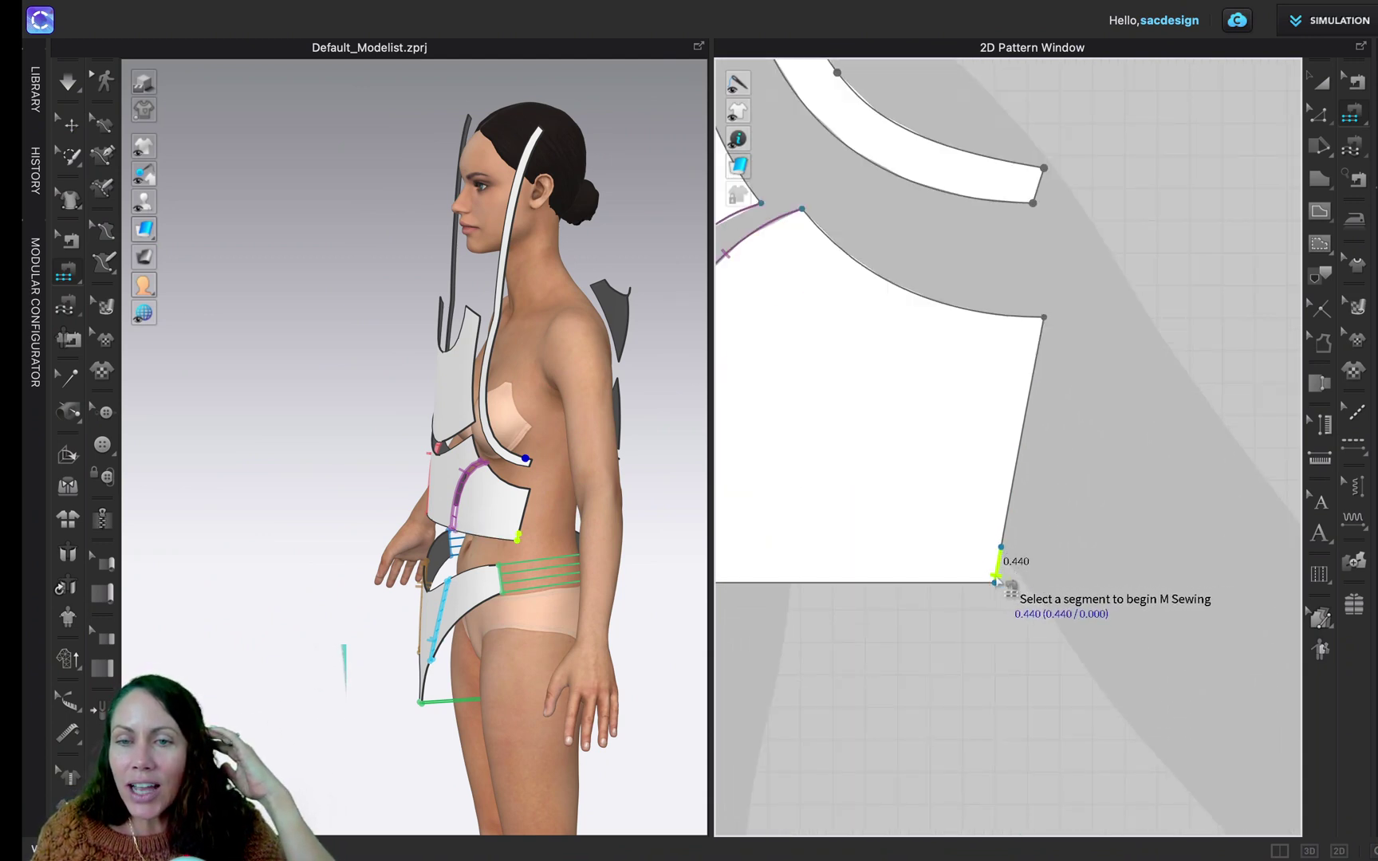
{"action": "left_click", "coordinate": [1011, 523]}
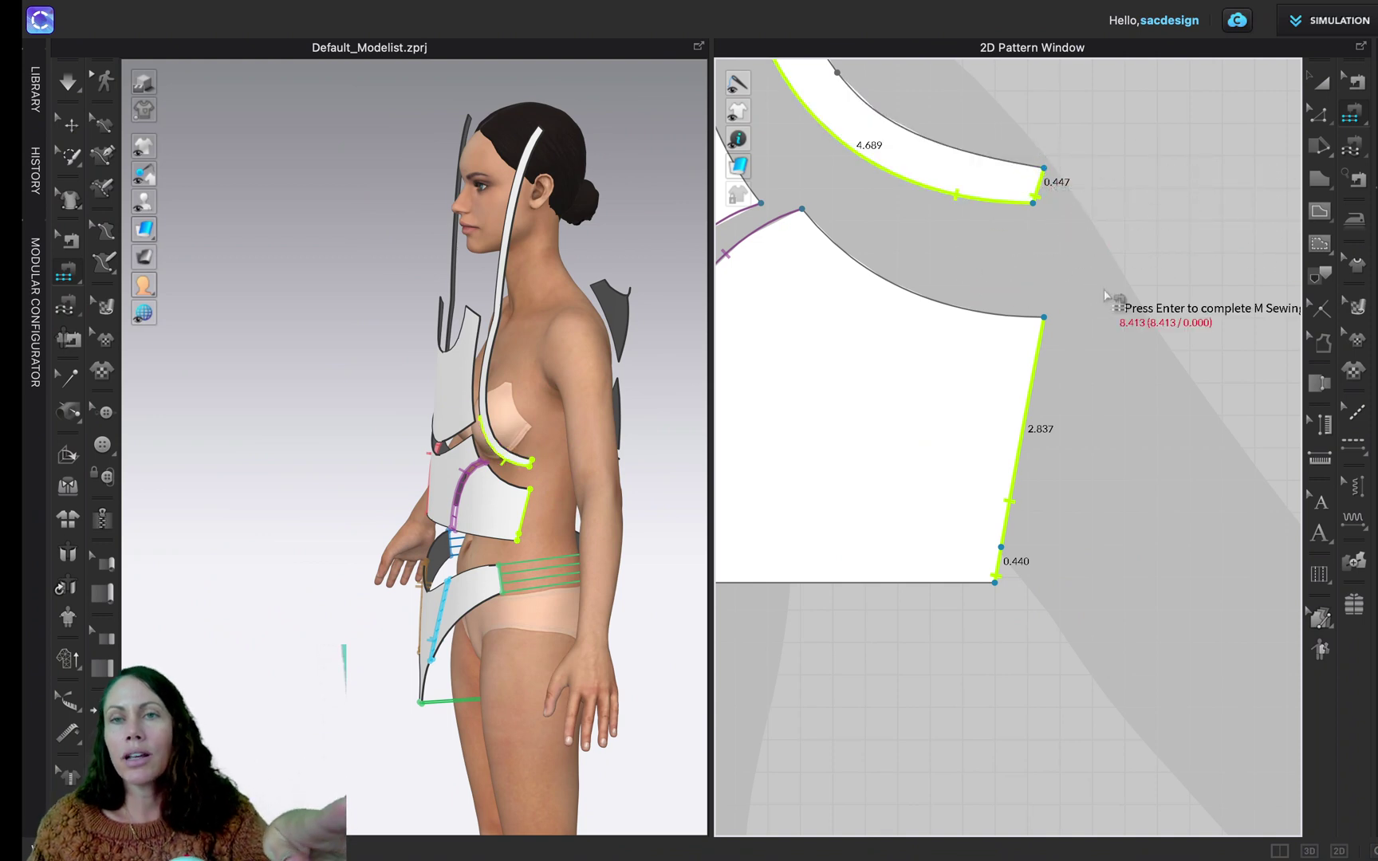
{"action": "key", "text": "Return"}
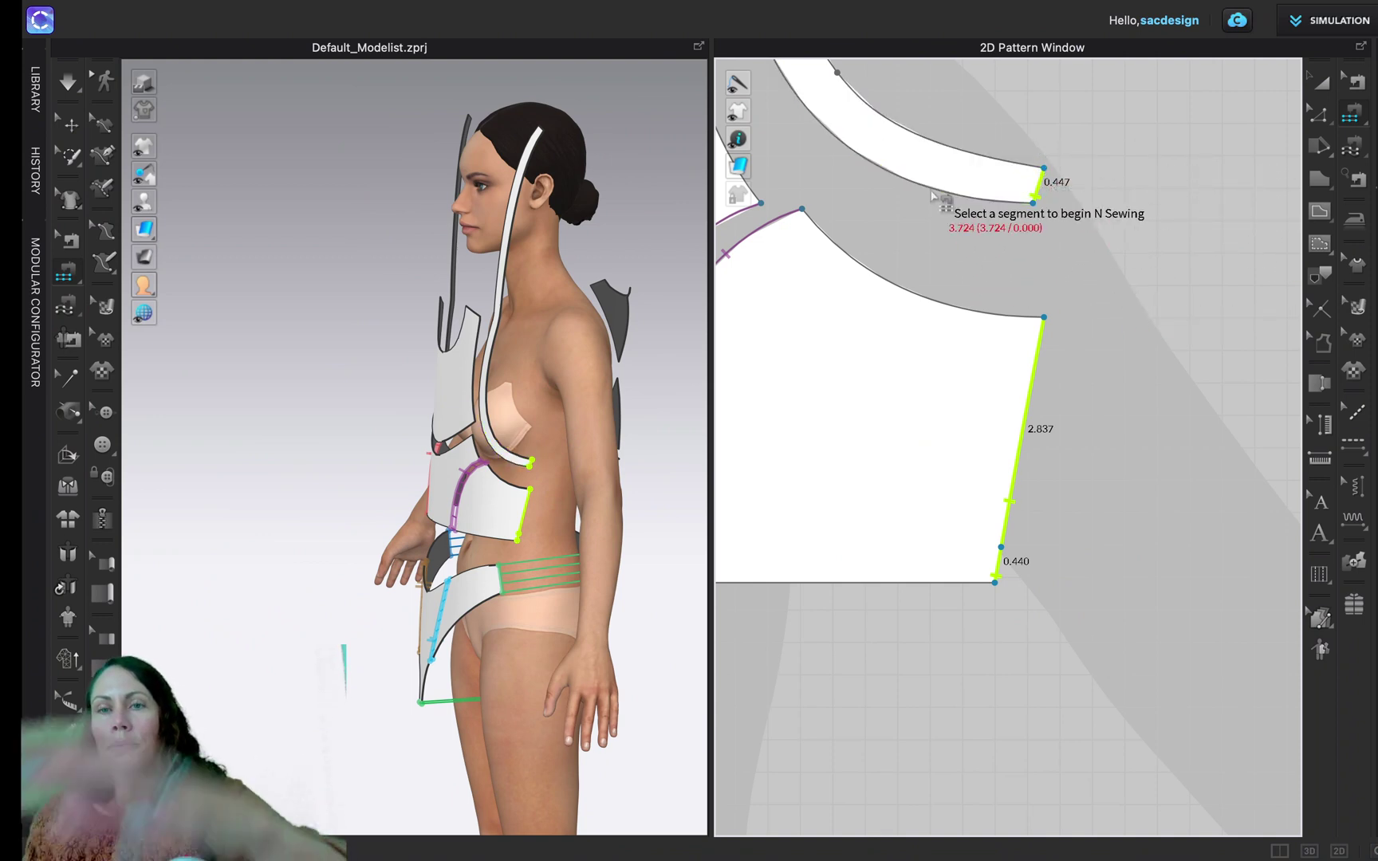
- Complete the N side with the three matching side-edge segments of the back band, from its lower corner up to its upper corner
{"action": "scroll", "coordinate": [1095, 420], "scroll_direction": "down", "scroll_amount": 5}
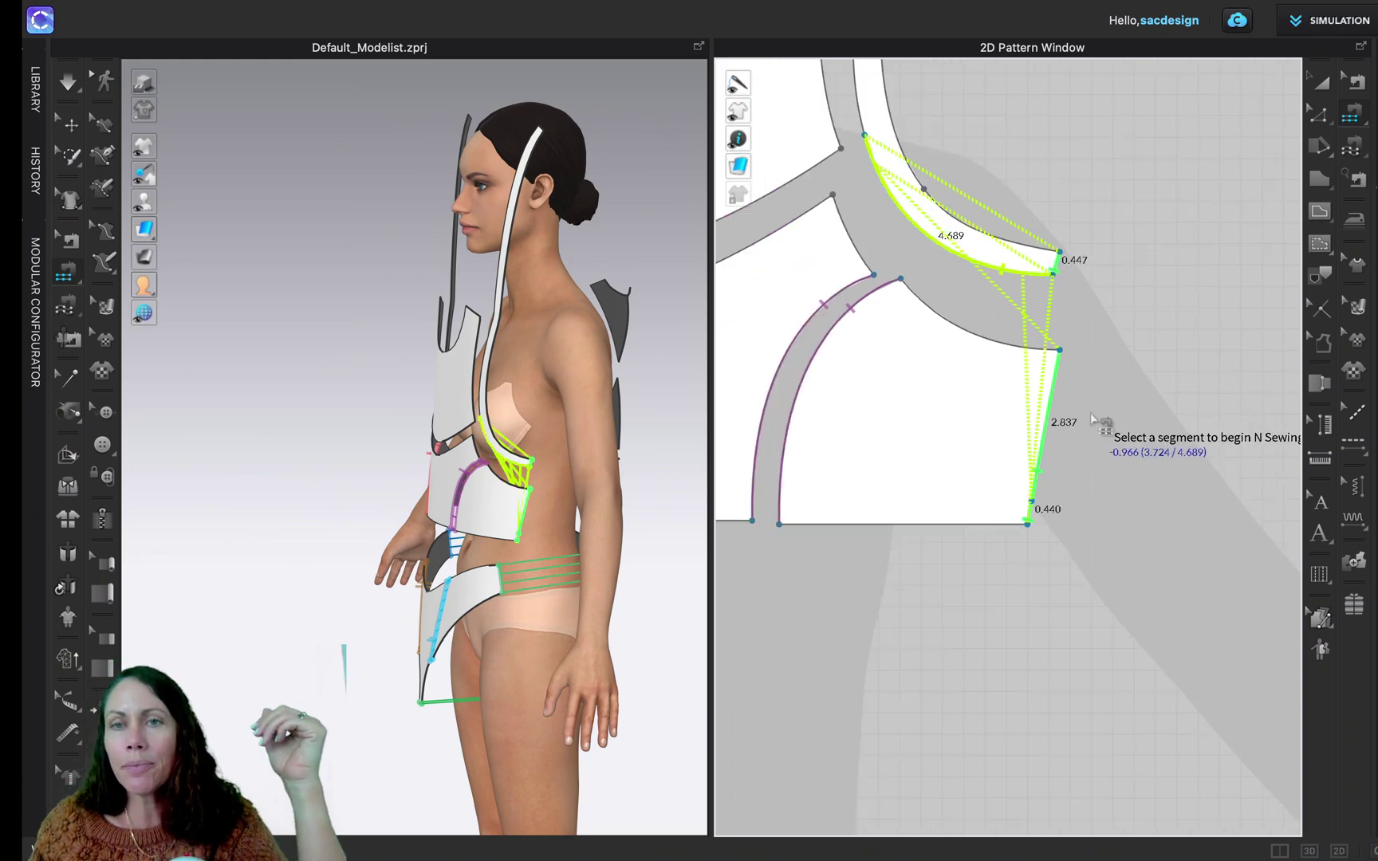
{"action": "scroll", "coordinate": [1083, 387], "scroll_direction": "up", "scroll_amount": 5}
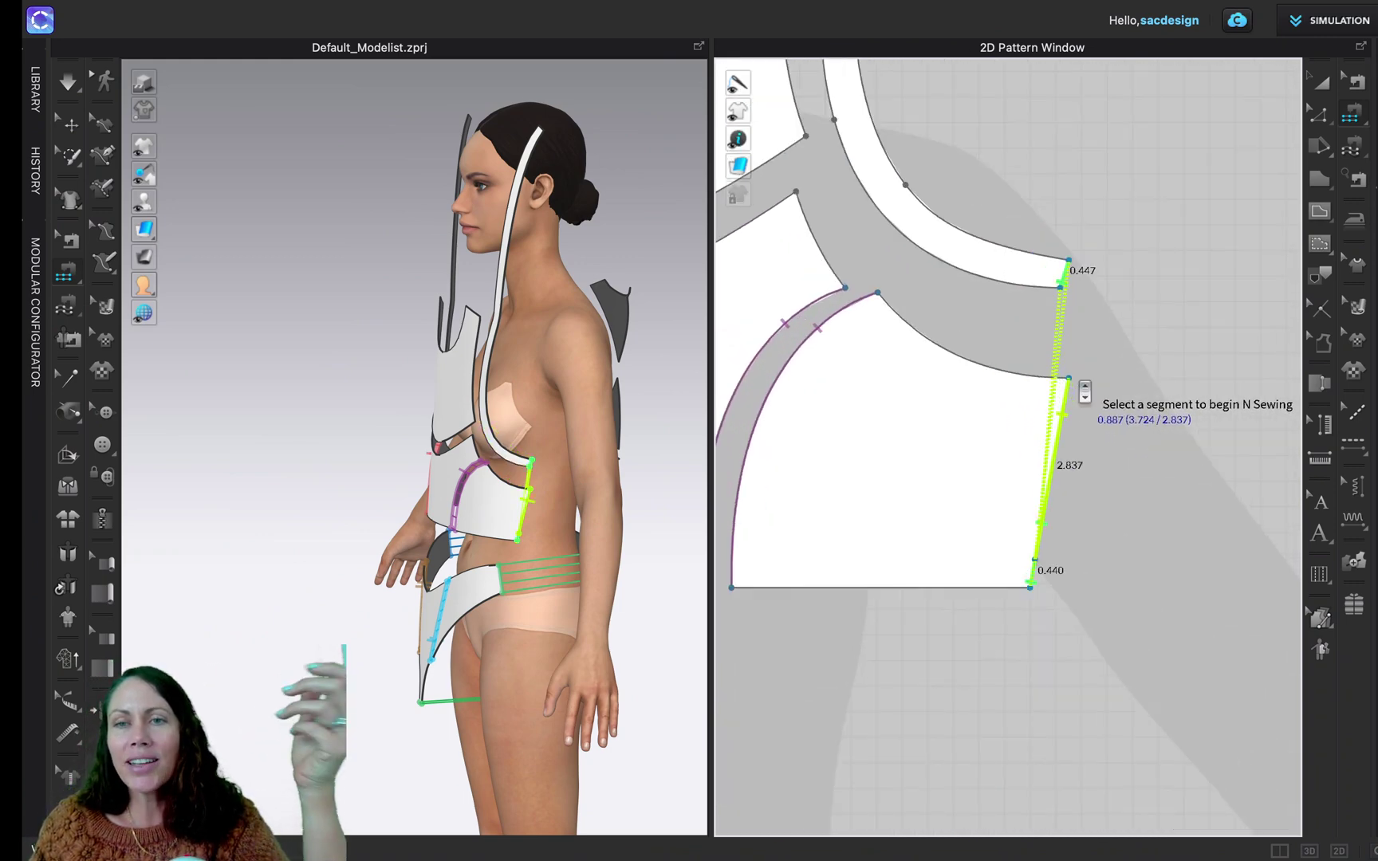
{"action": "scroll", "coordinate": [1152, 427], "scroll_direction": "down", "scroll_amount": 5}
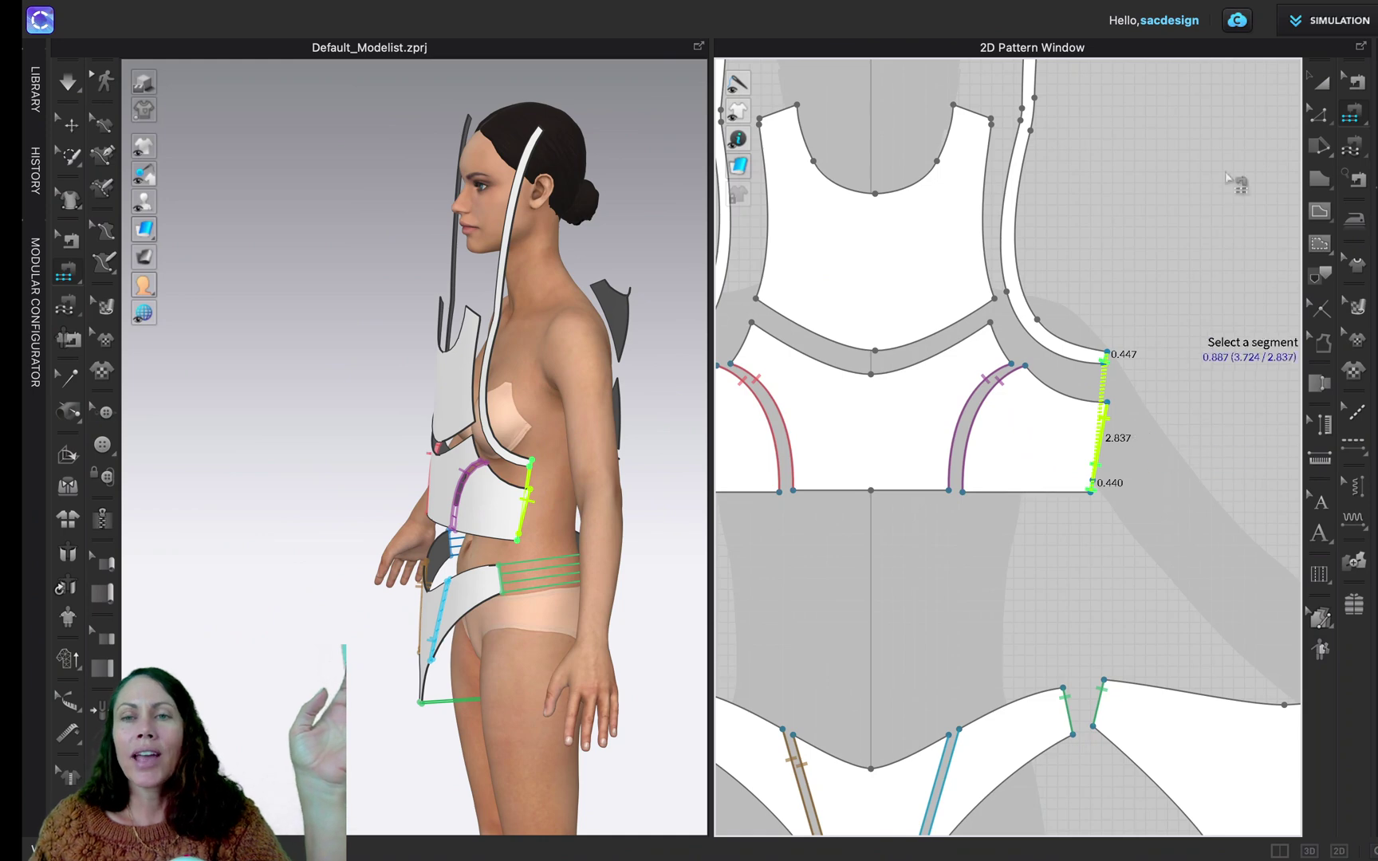
{"action": "right_click_drag", "start_coordinate": [779, 132], "coordinate": [856, 548]}
{"action": "scroll", "coordinate": [914, 391], "scroll_direction": "up", "scroll_amount": 5}
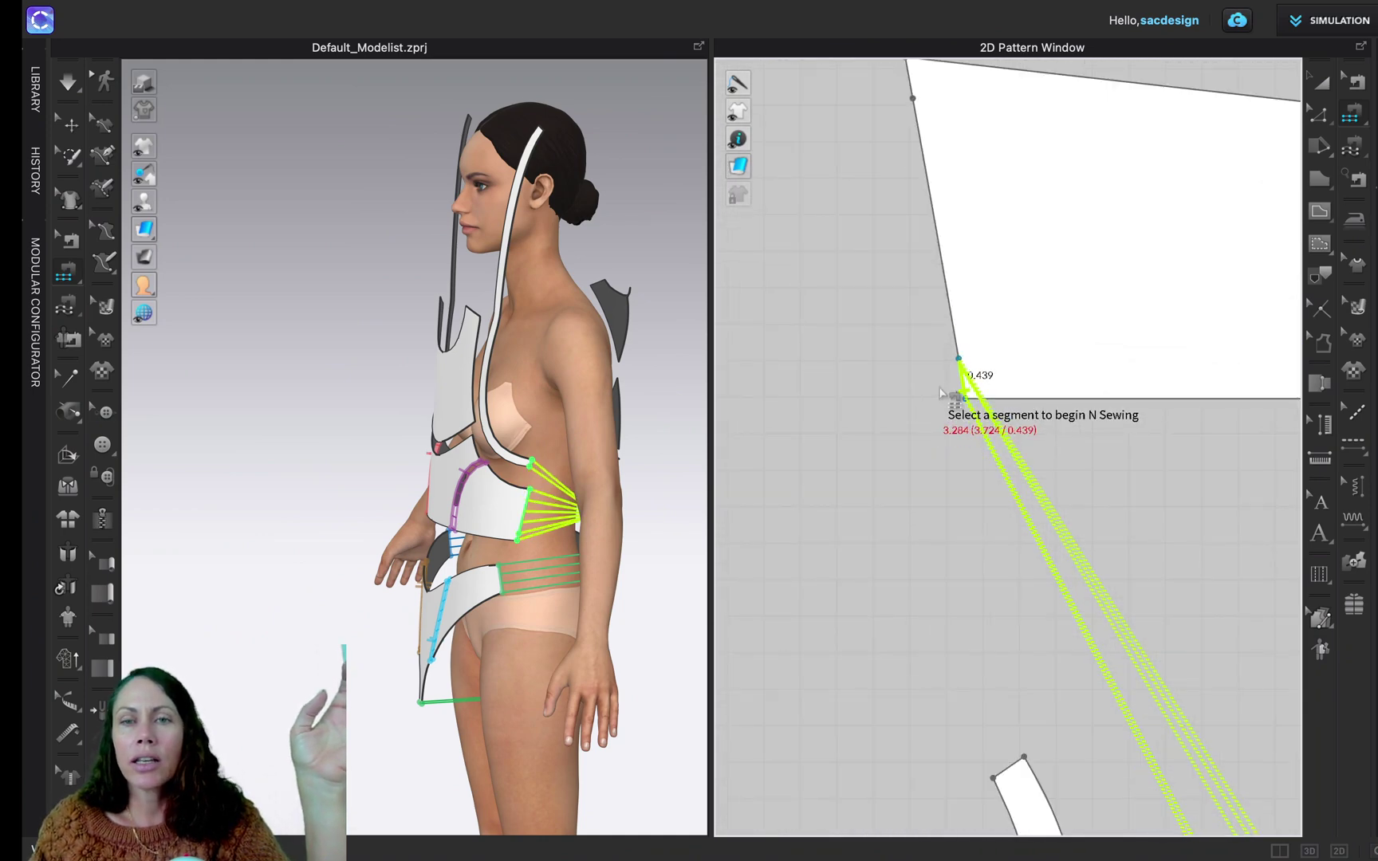
{"action": "left_click", "coordinate": [962, 381]}
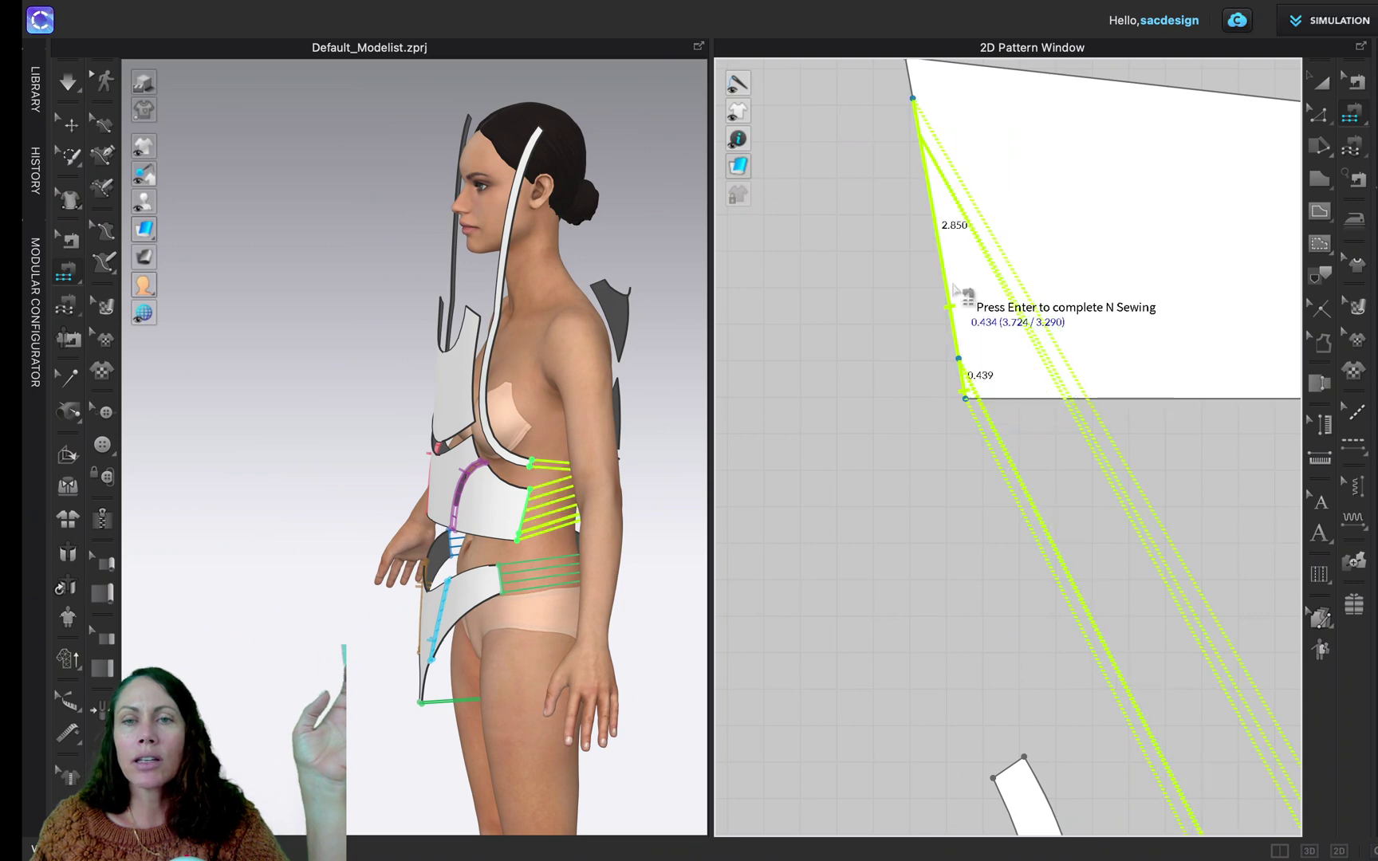
{"action": "right_click_drag", "start_coordinate": [868, 271], "coordinate": [893, 524]}
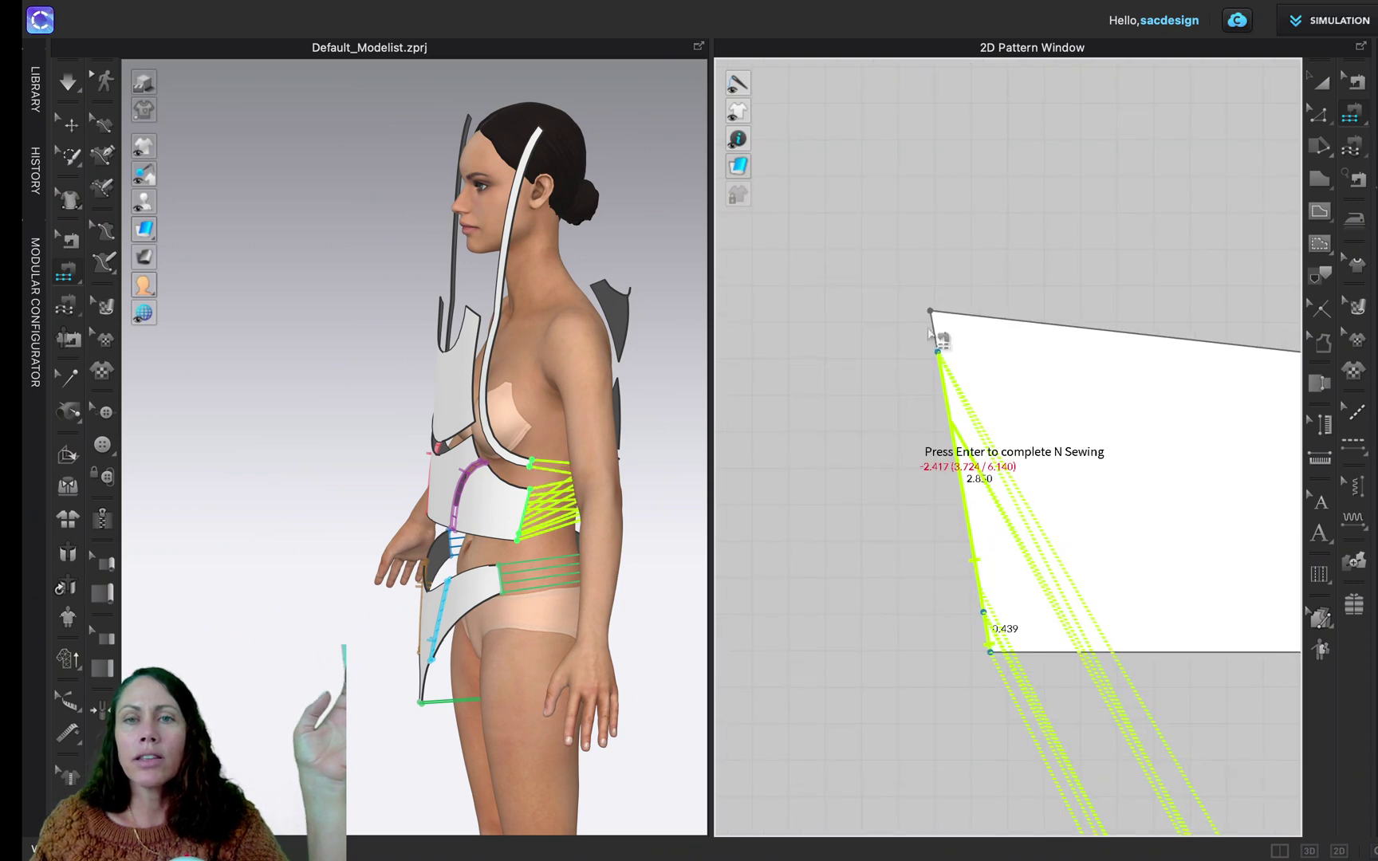
{"action": "left_click", "coordinate": [943, 363]}
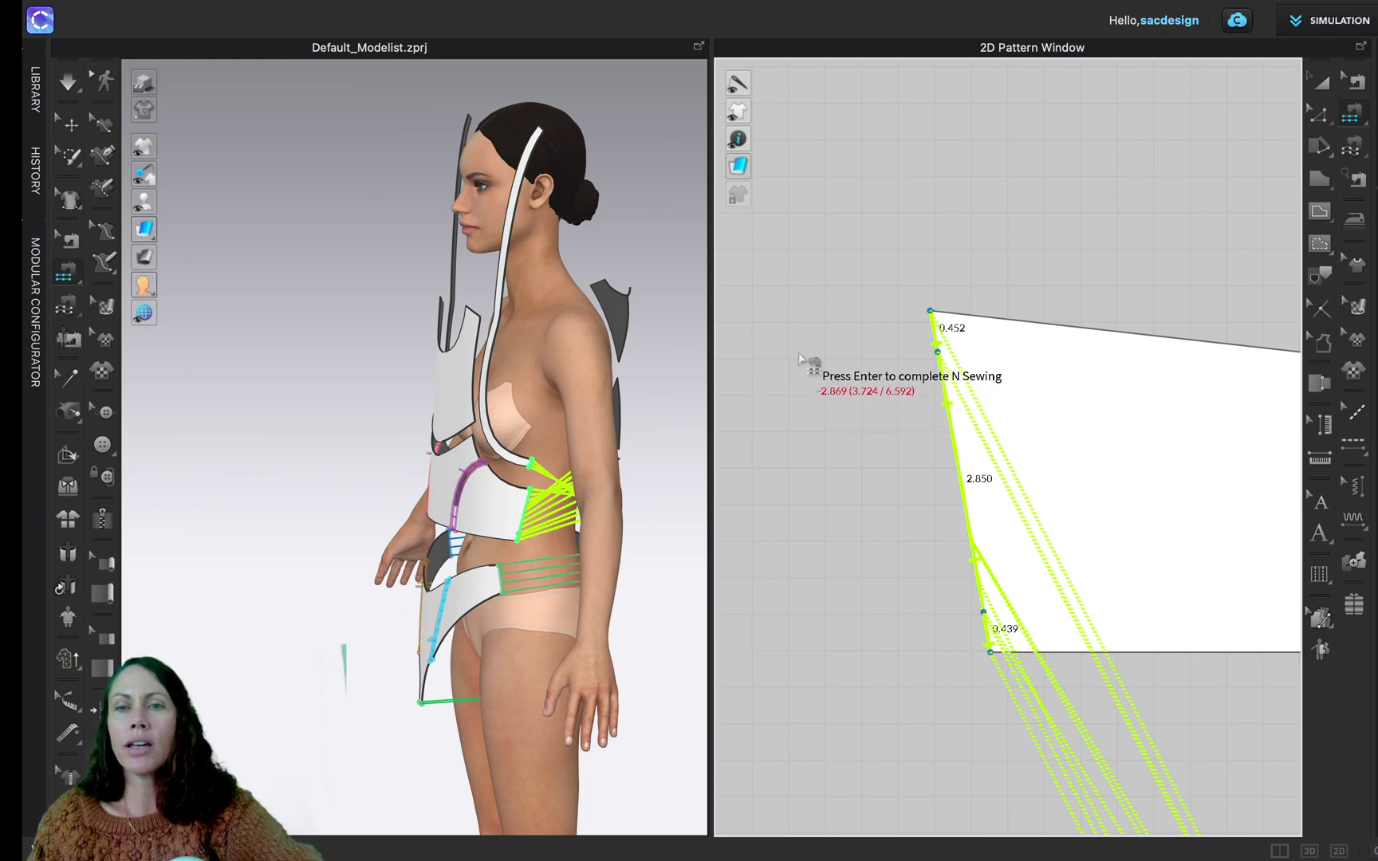
{"action": "key", "text": "Return"}
- With M:N Segment Sewing, set the M side to the back band's three side-edge segments on the avatar's right, from upper to lower corner
{"action": "right_click_drag", "start_coordinate": [518, 539], "coordinate": [695, 535]}
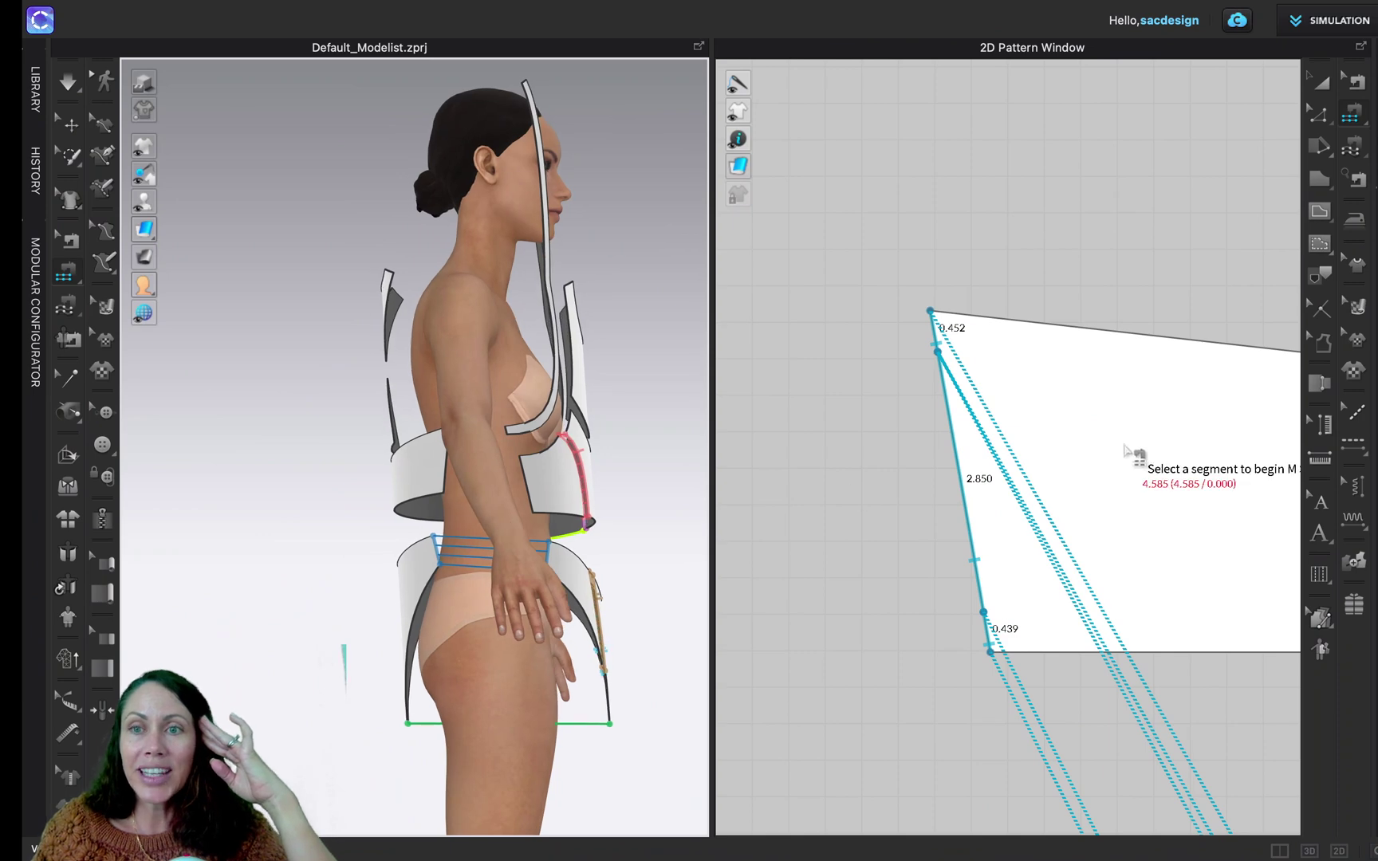
{"action": "scroll", "coordinate": [1132, 459], "scroll_direction": "down", "scroll_amount": 5}
{"action": "scroll", "coordinate": [1155, 489], "scroll_direction": "down", "scroll_amount": 3}
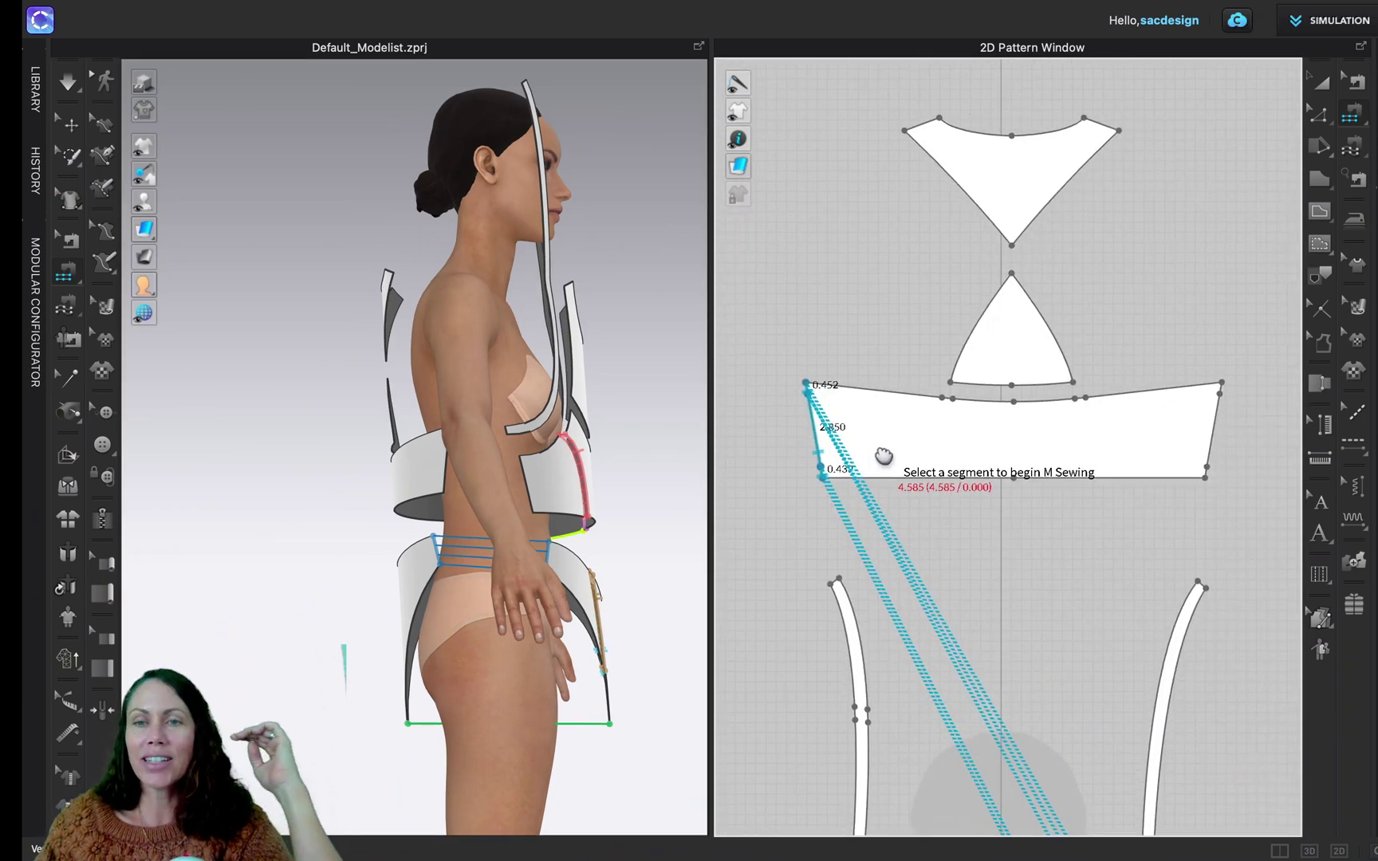
{"action": "scroll", "coordinate": [775, 418], "scroll_direction": "up", "scroll_amount": 2}
{"action": "scroll", "coordinate": [1180, 349], "scroll_direction": "up", "scroll_amount": 5}
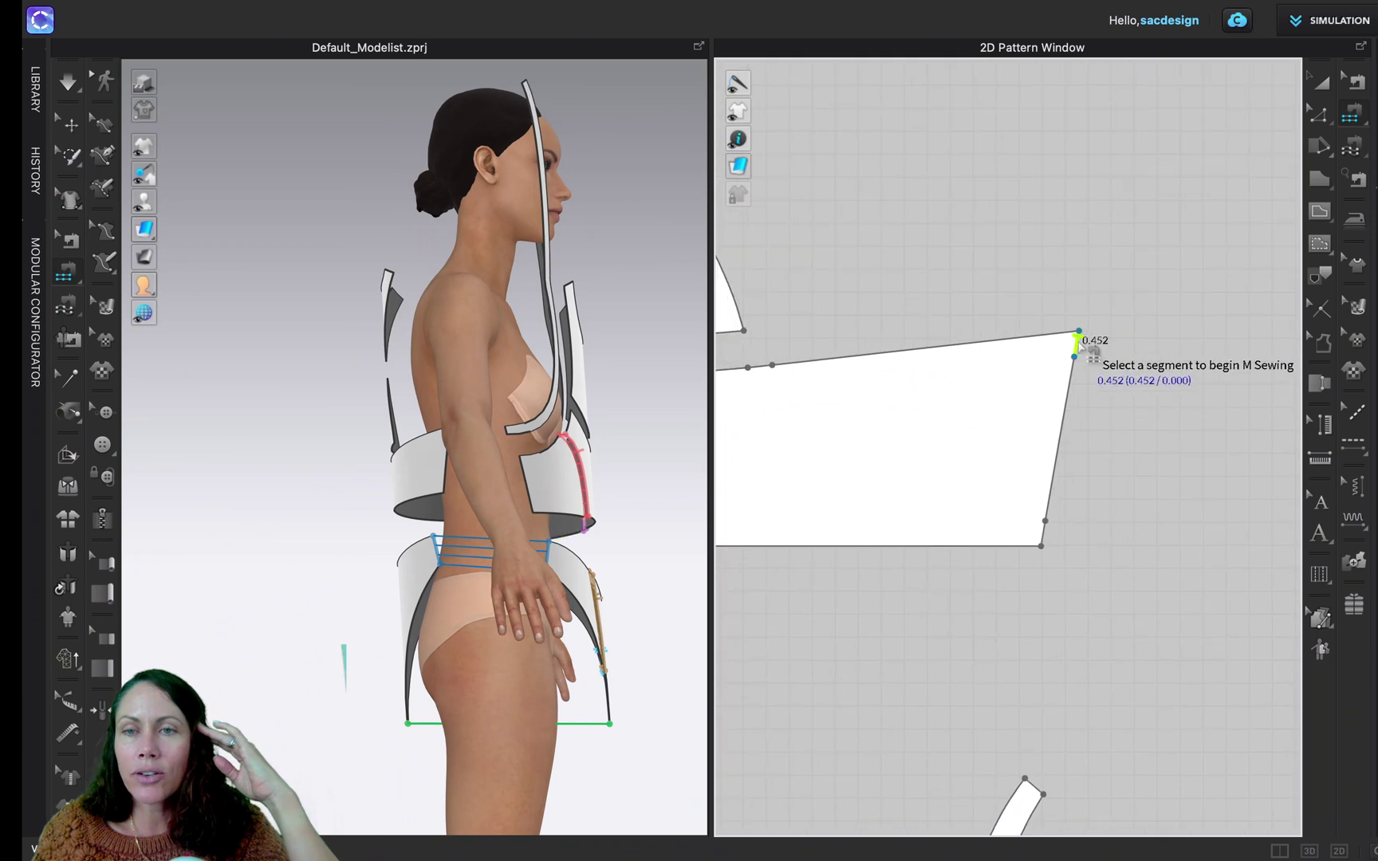
{"action": "left_click", "coordinate": [1079, 346]}
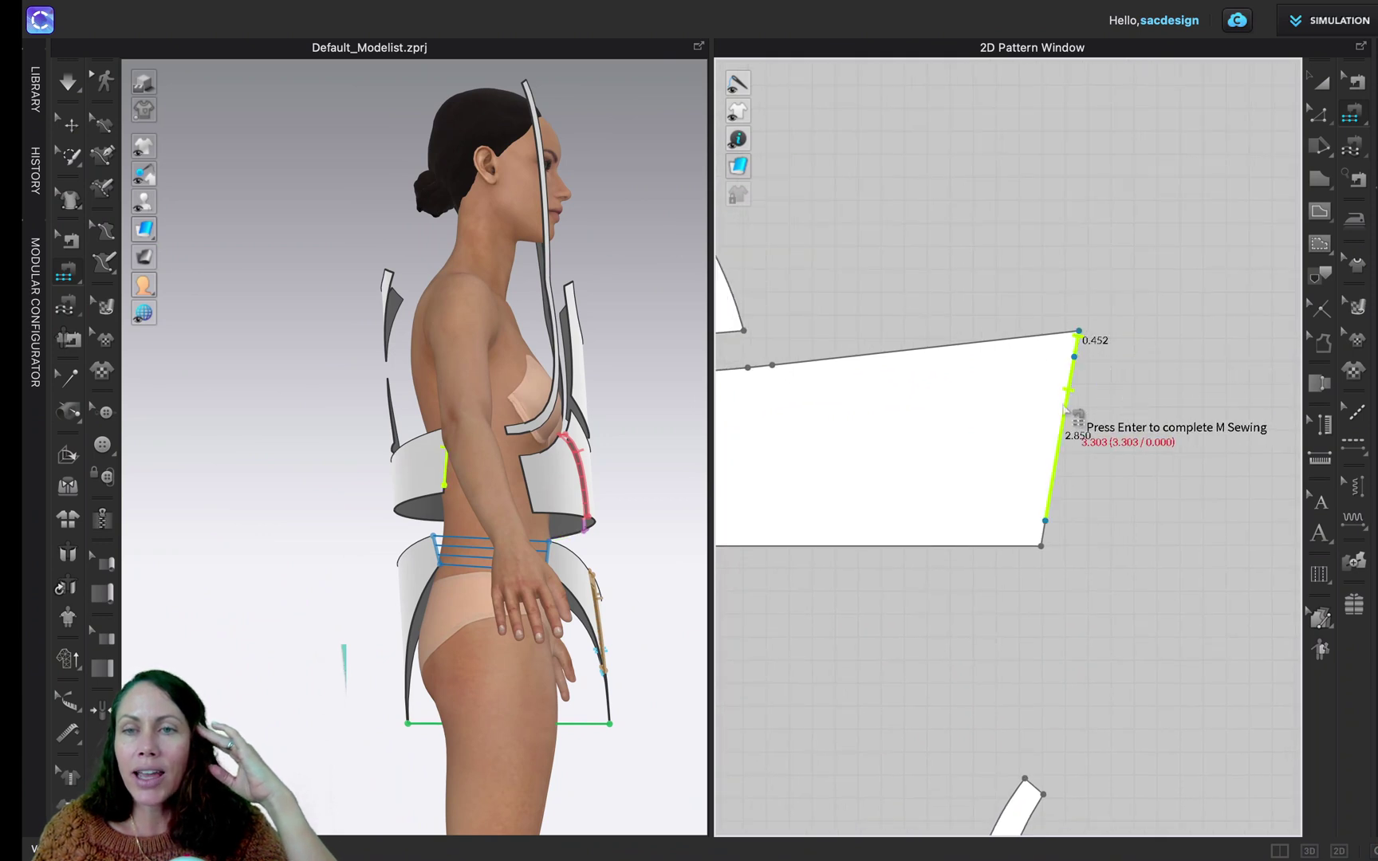
{"action": "scroll", "coordinate": [1043, 531], "scroll_direction": "up", "scroll_amount": 4}
{"action": "left_click", "coordinate": [1045, 526]}
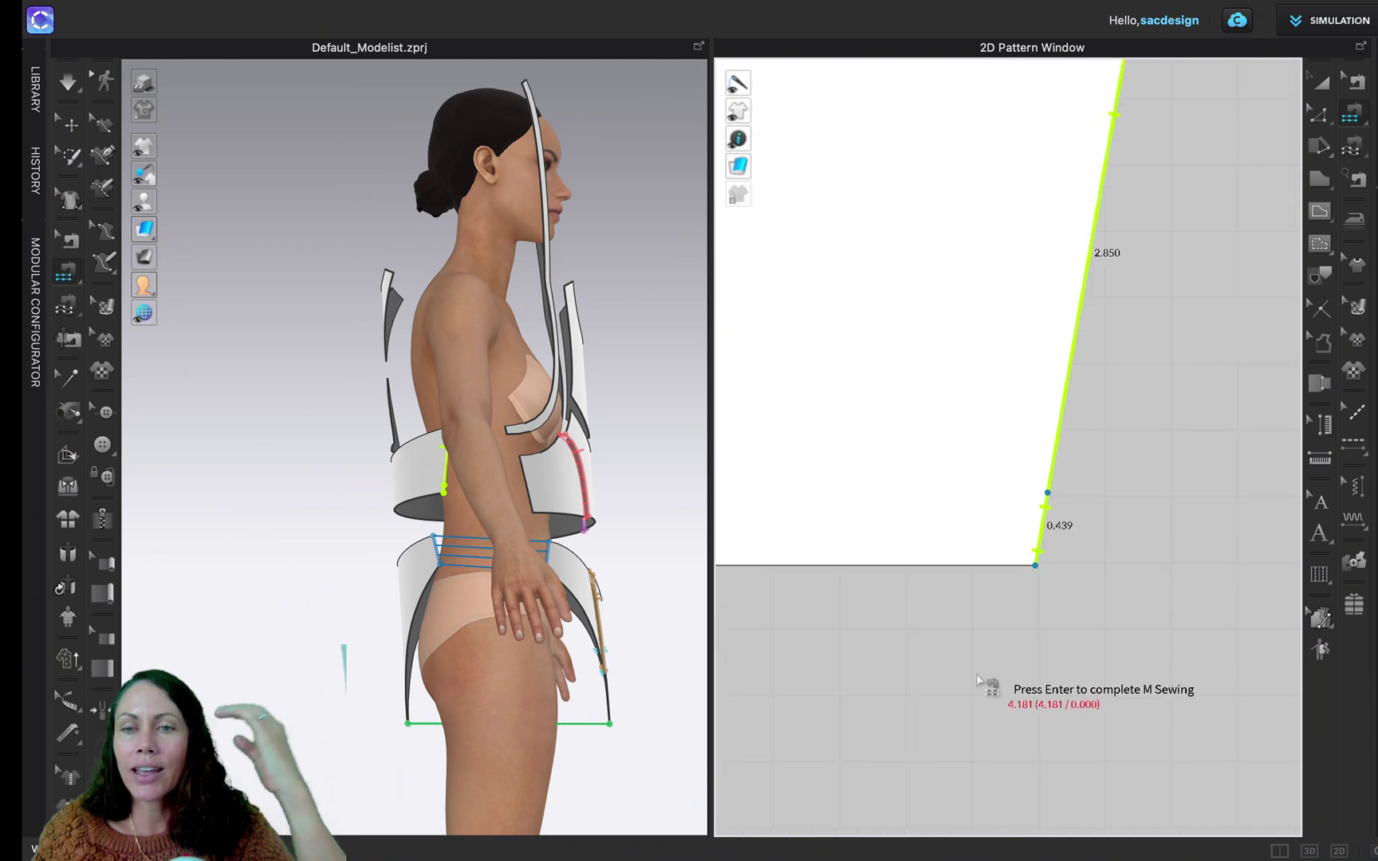
{"action": "key", "text": "Return"}
- Complete the N side with the strap end and the side panel's two side-edge segments on the avatar's right
{"action": "scroll", "coordinate": [957, 648], "scroll_direction": "down", "scroll_amount": 3}
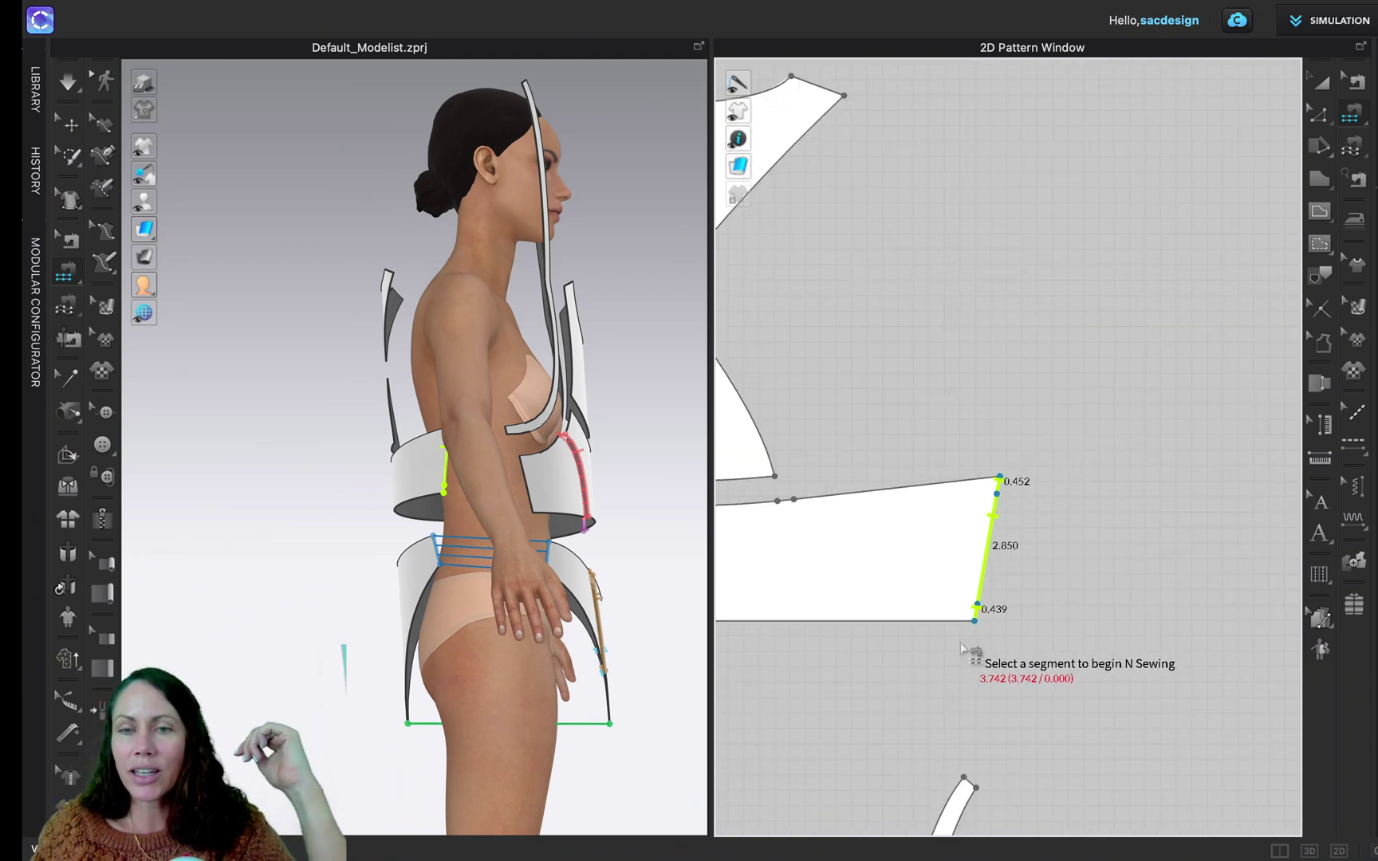
{"action": "scroll", "coordinate": [1093, 546], "scroll_direction": "up", "scroll_amount": 4}
{"action": "scroll", "coordinate": [1105, 529], "scroll_direction": "down", "scroll_amount": 2}
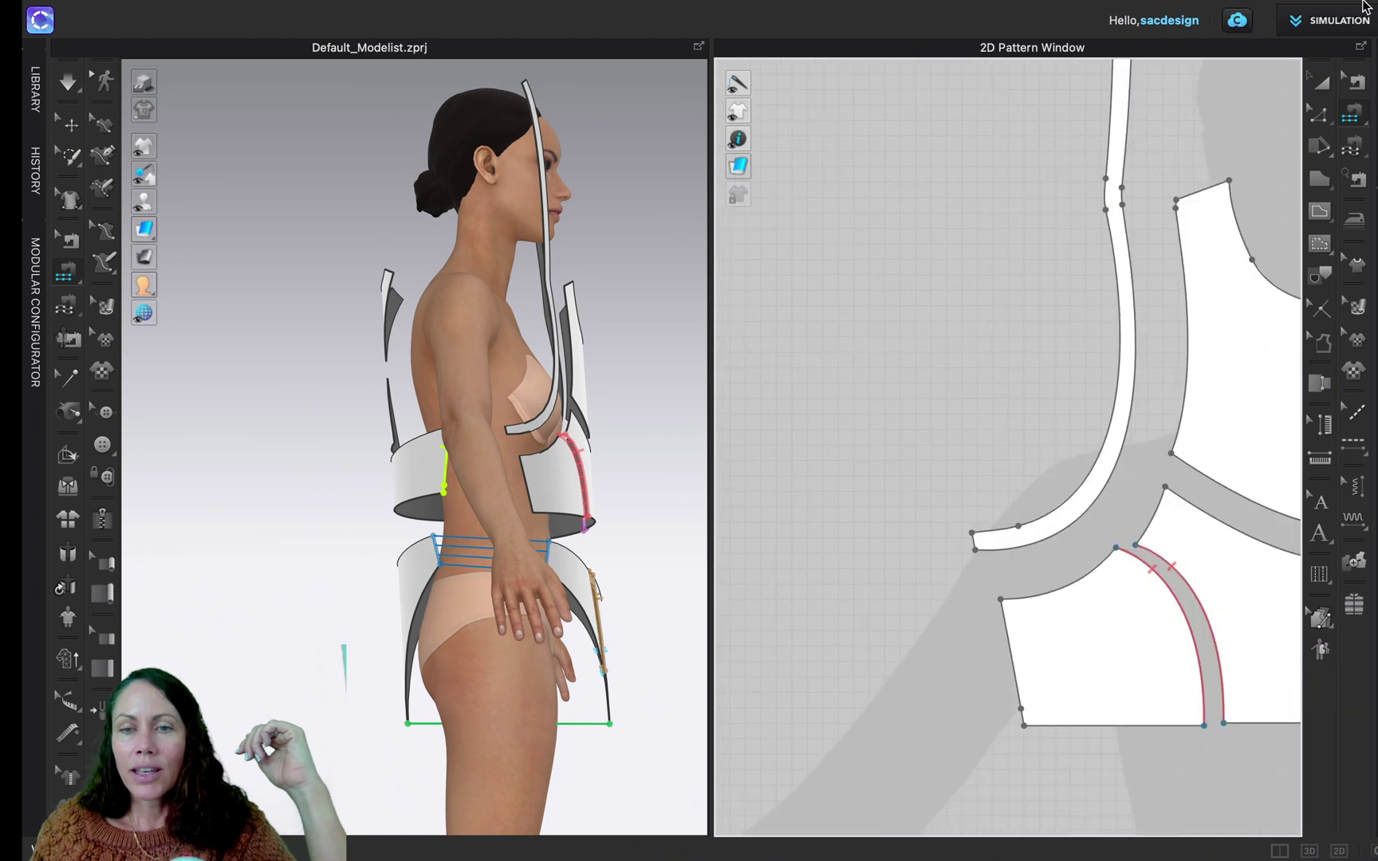
{"action": "scroll", "coordinate": [938, 630], "scroll_direction": "up", "scroll_amount": 3}
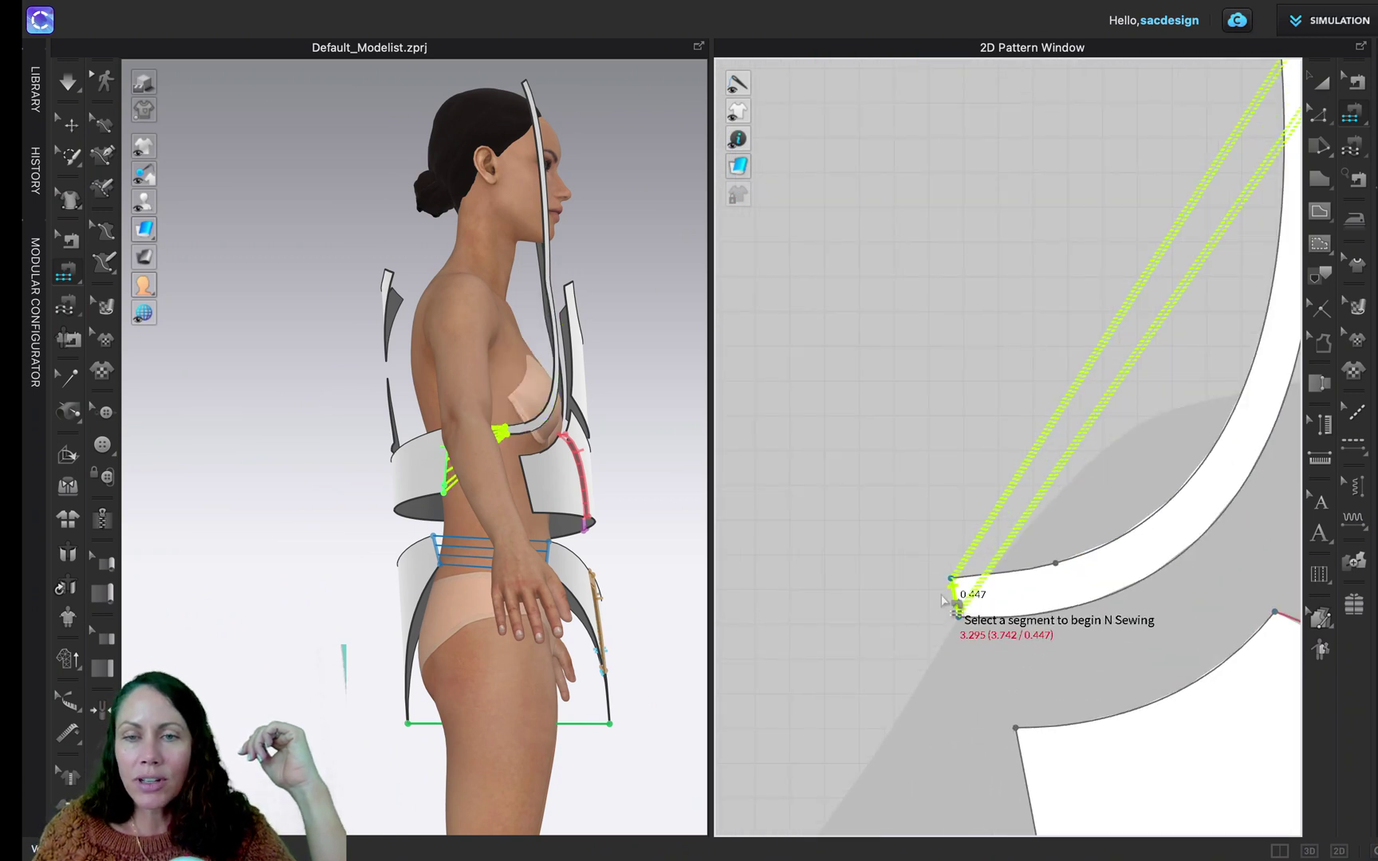
{"action": "left_click", "coordinate": [956, 598]}
{"action": "left_click", "coordinate": [1027, 778]}
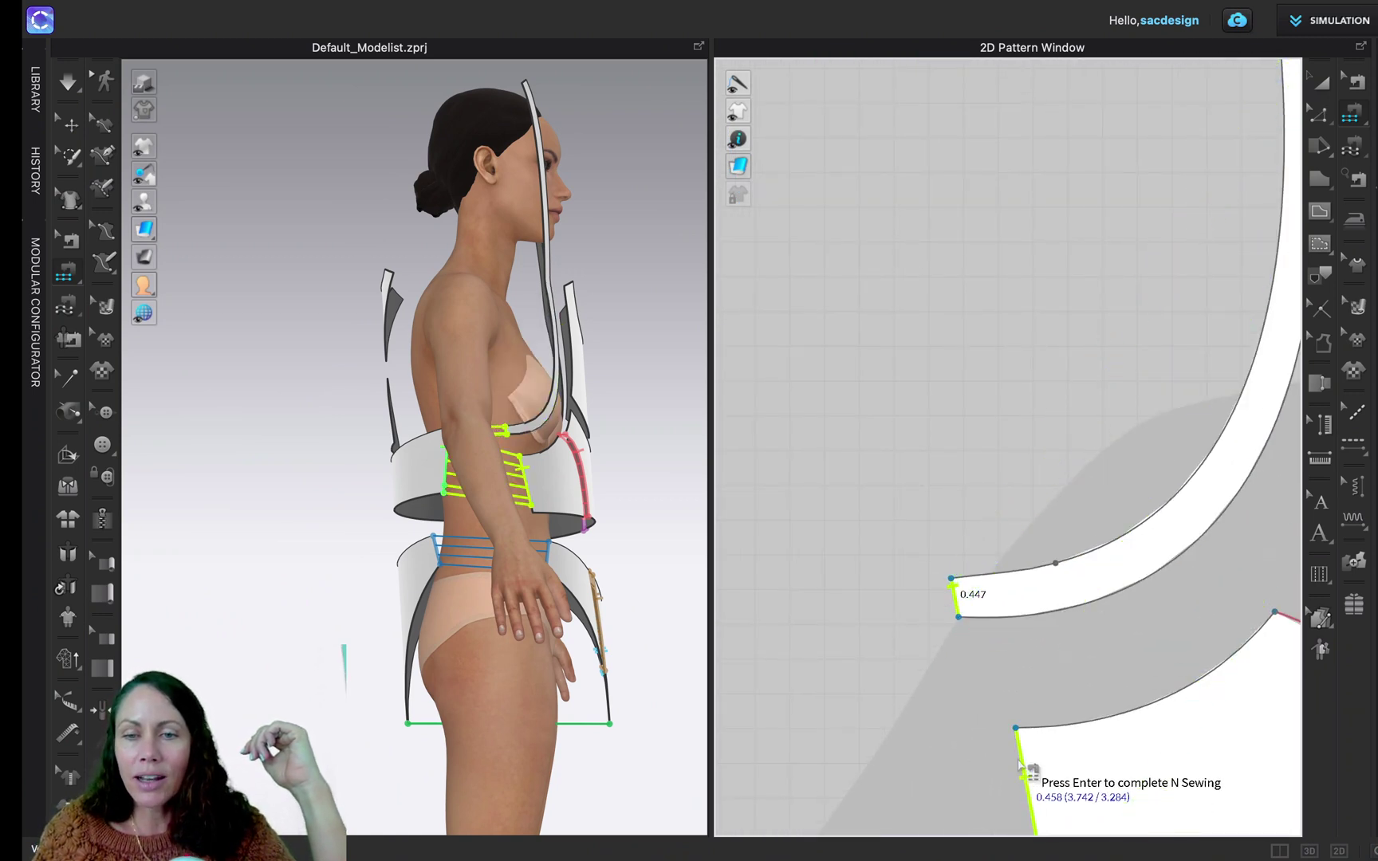
{"action": "middle_click_drag", "start_coordinate": [1027, 775], "coordinate": [1021, 308]}
{"action": "scroll", "coordinate": [1037, 328], "scroll_direction": "down", "scroll_amount": 1}
{"action": "left_click", "coordinate": [1073, 539]}
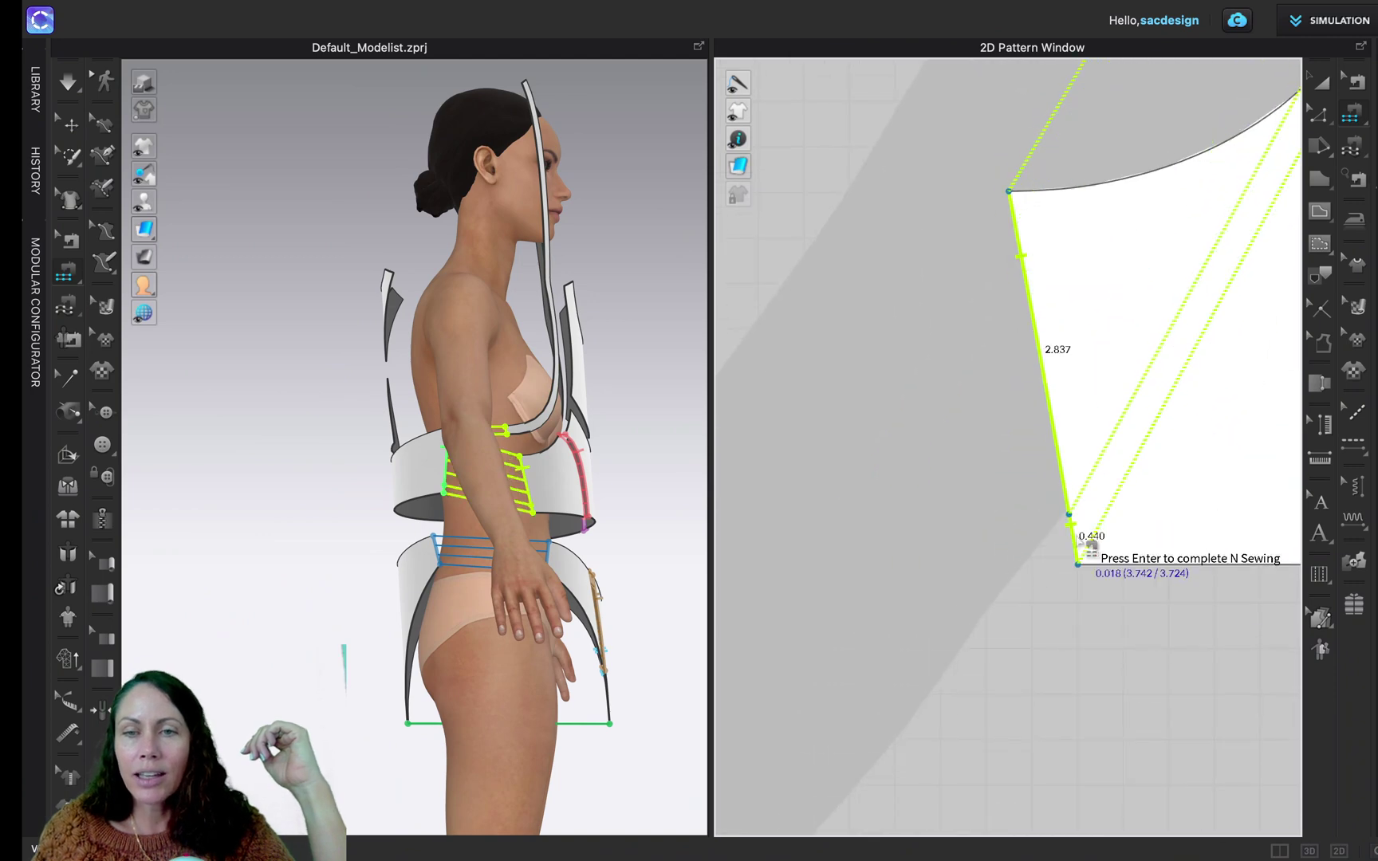
{"action": "key", "text": "Return"}
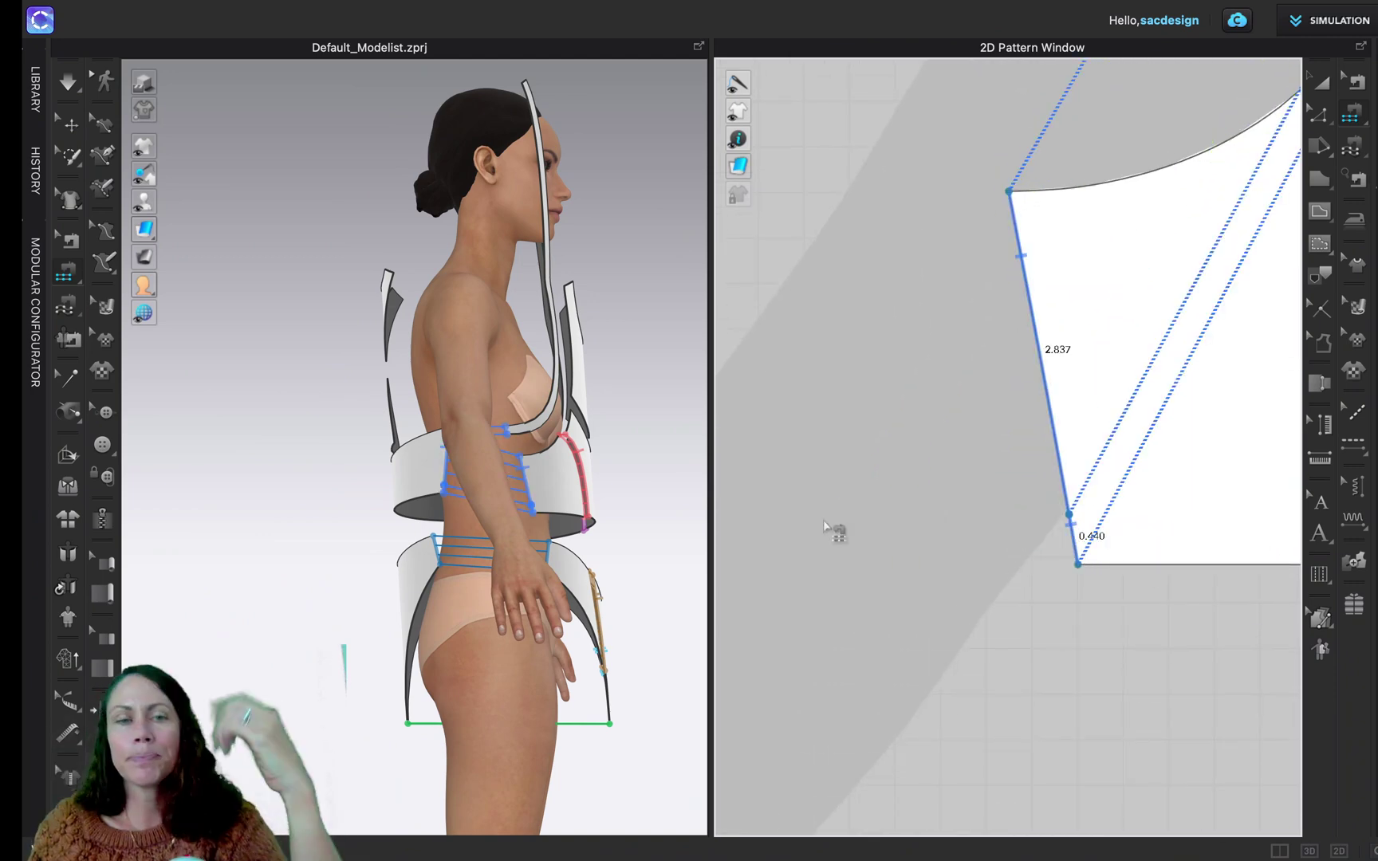
- Switch to Segment Sewing and look over the bra's back, straps and front panels for edges still unsewn
{"action": "right_click_drag", "start_coordinate": [575, 447], "coordinate": [519, 494]}
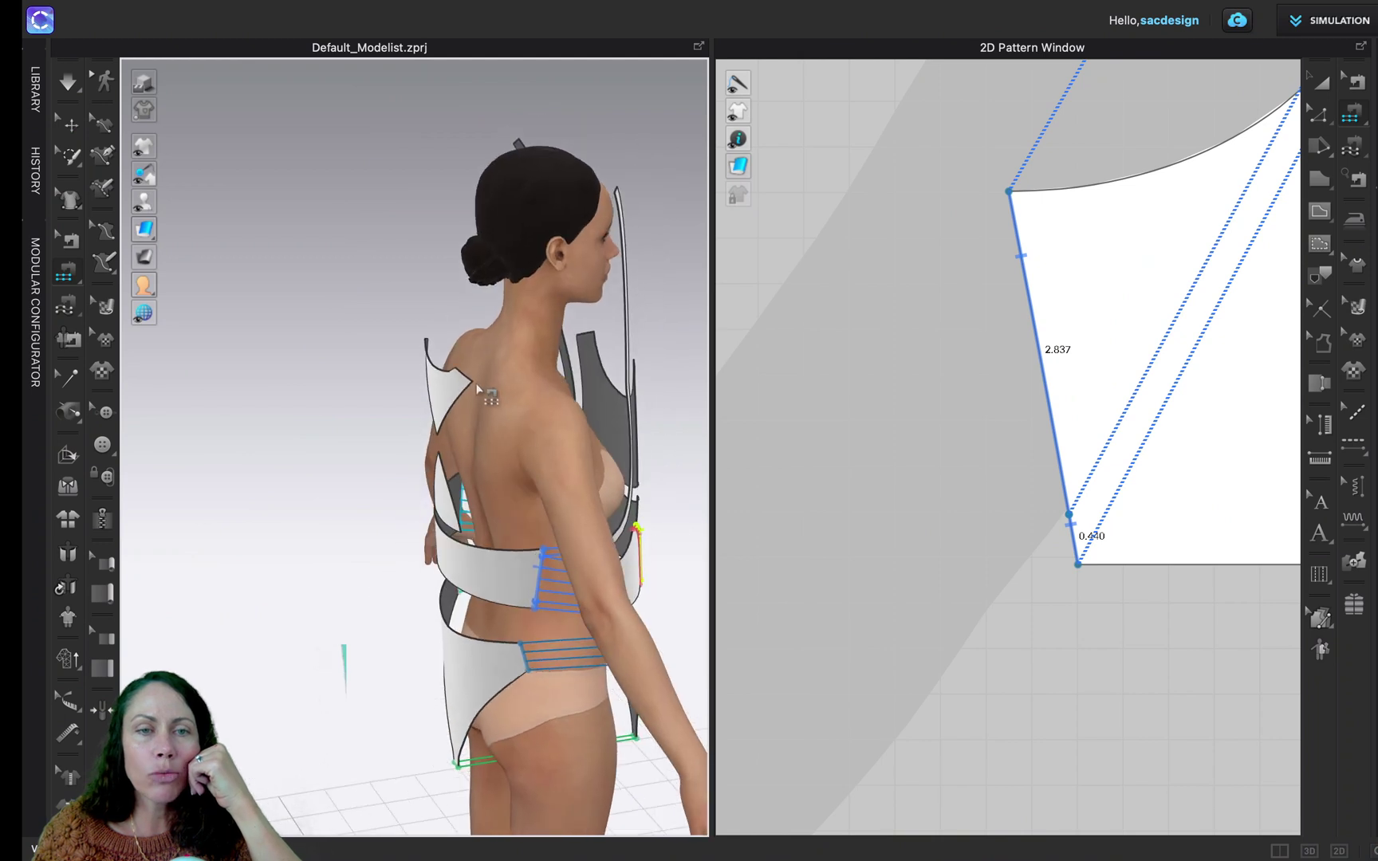
{"action": "scroll", "coordinate": [1063, 387], "scroll_direction": "down", "scroll_amount": 4}
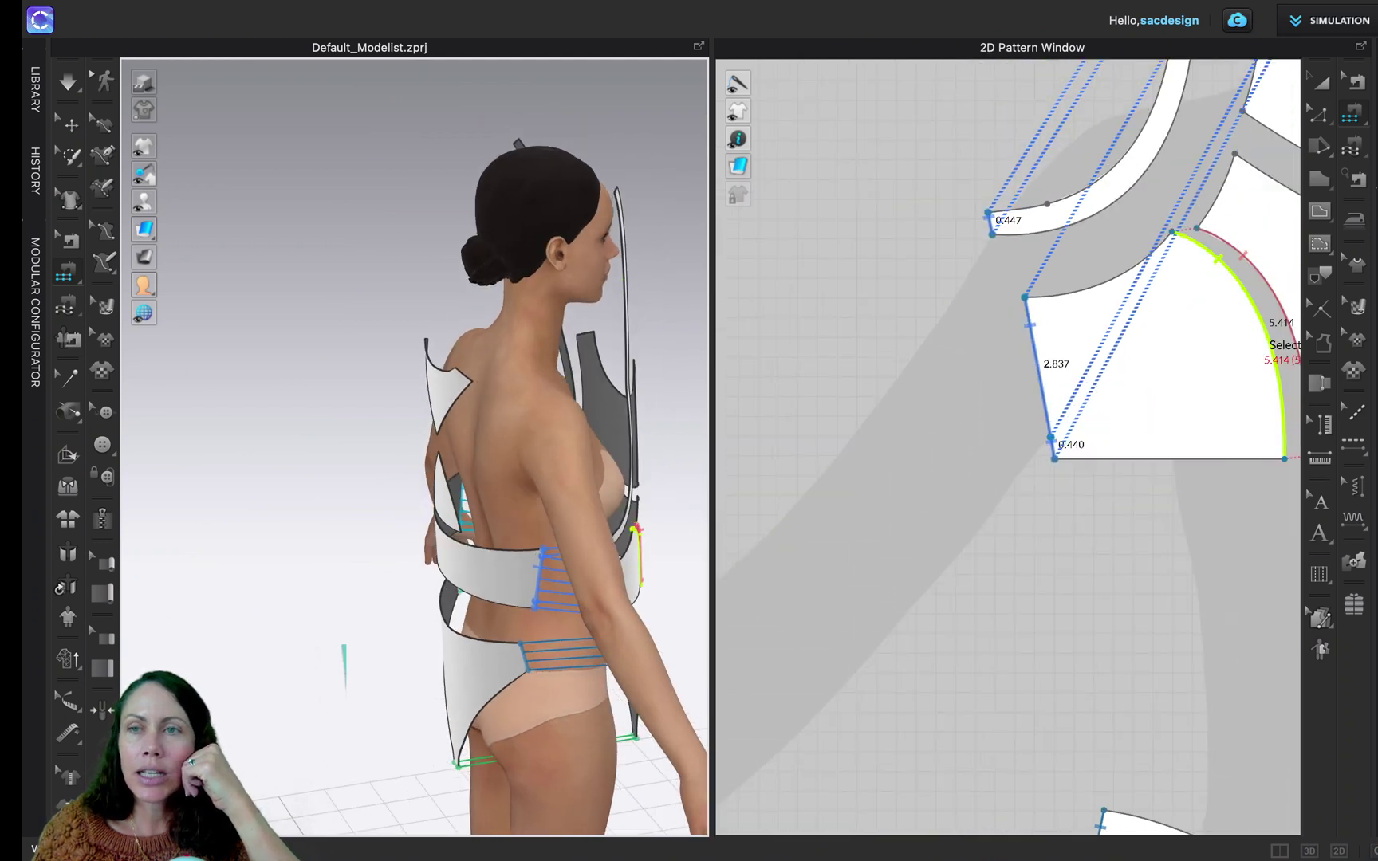
{"action": "left_click", "coordinate": [1351, 116]}
{"action": "left_click", "coordinate": [1271, 114]}
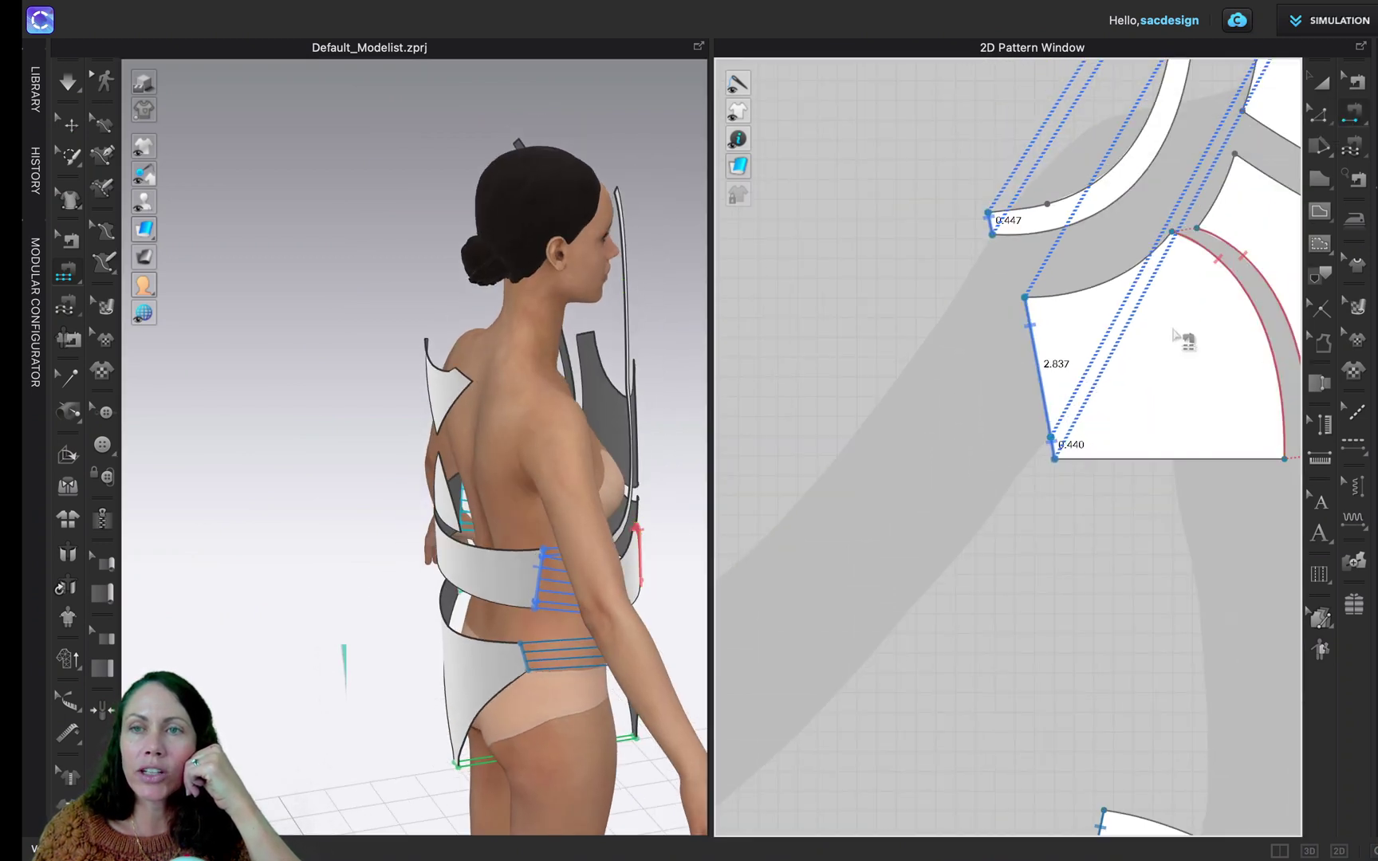
{"action": "right_click", "coordinate": [975, 514]}
{"action": "key", "text": "Escape"}
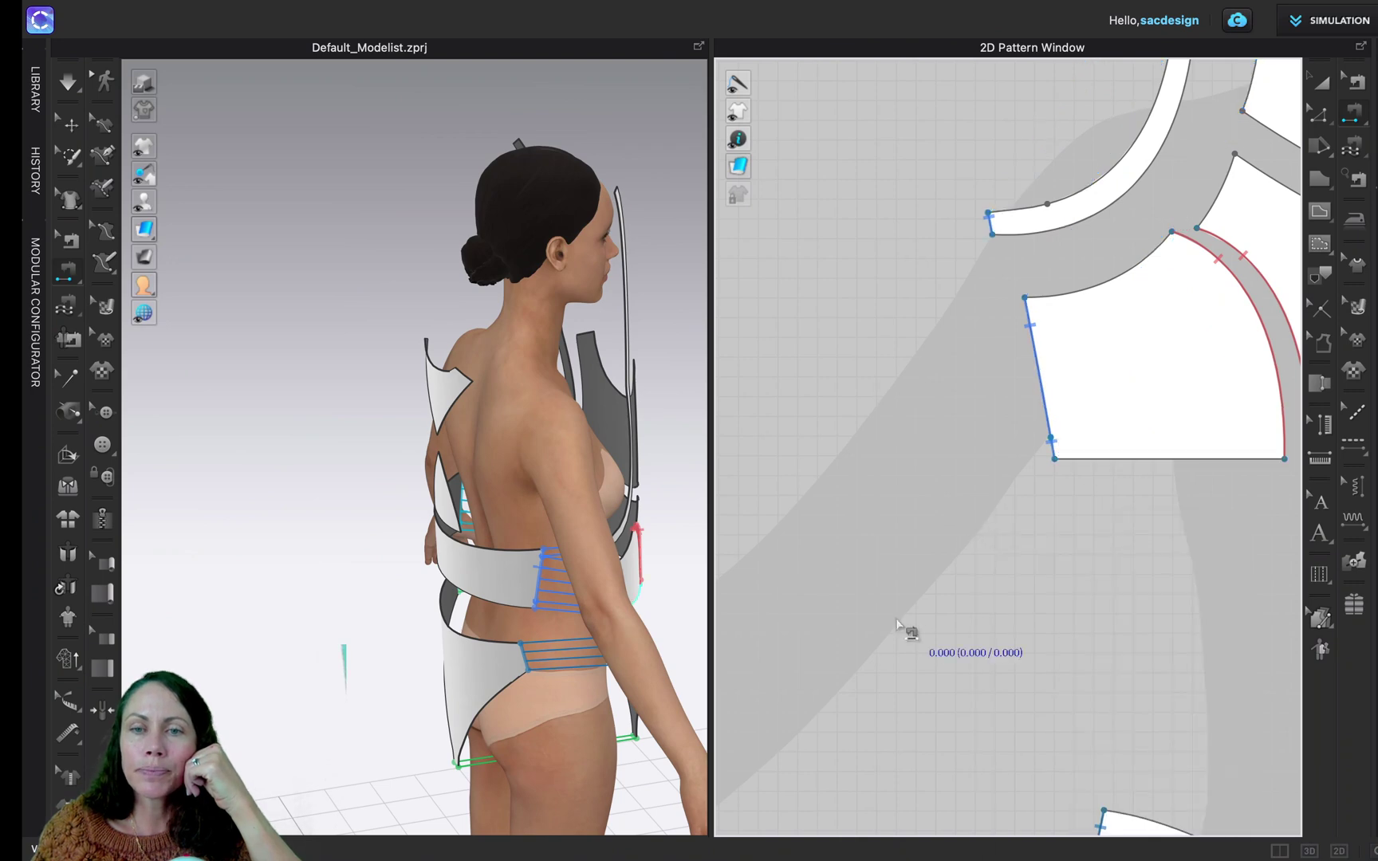
{"action": "middle_click_drag", "start_coordinate": [914, 351], "coordinate": [742, 581]}
{"action": "scroll", "coordinate": [1173, 455], "scroll_direction": "down", "scroll_amount": 5}
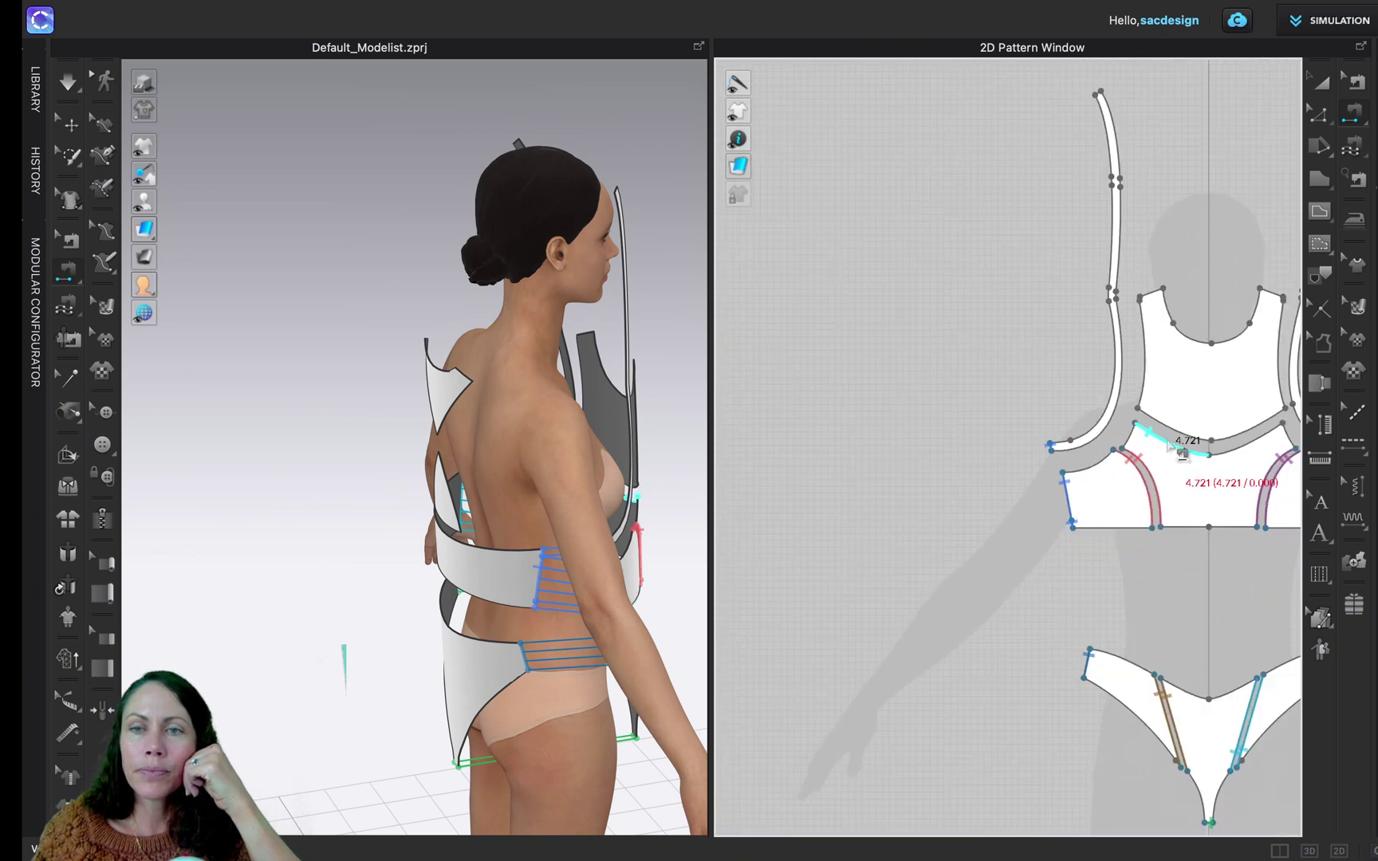
{"action": "scroll", "coordinate": [1234, 212], "scroll_direction": "up", "scroll_amount": 2}
{"action": "middle_click_drag", "start_coordinate": [1235, 212], "coordinate": [1041, 463]}
{"action": "right_click_drag", "start_coordinate": [447, 359], "coordinate": [543, 365]}
- Examine which pieces meet at the shoulders by selecting the upper front panel and the upper back piece
{"action": "left_click", "coordinate": [1316, 83]}
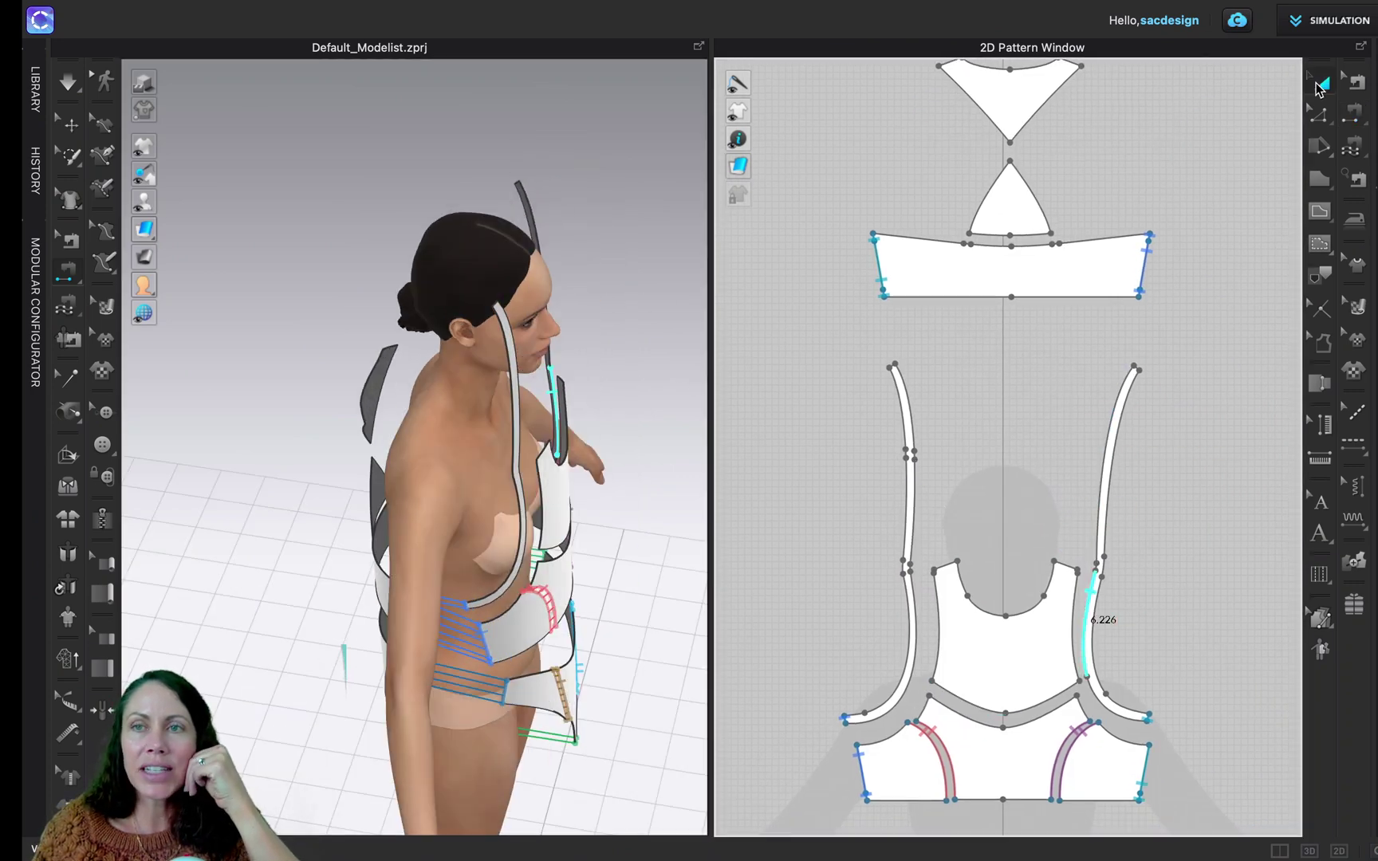
{"action": "left_click", "coordinate": [542, 461]}
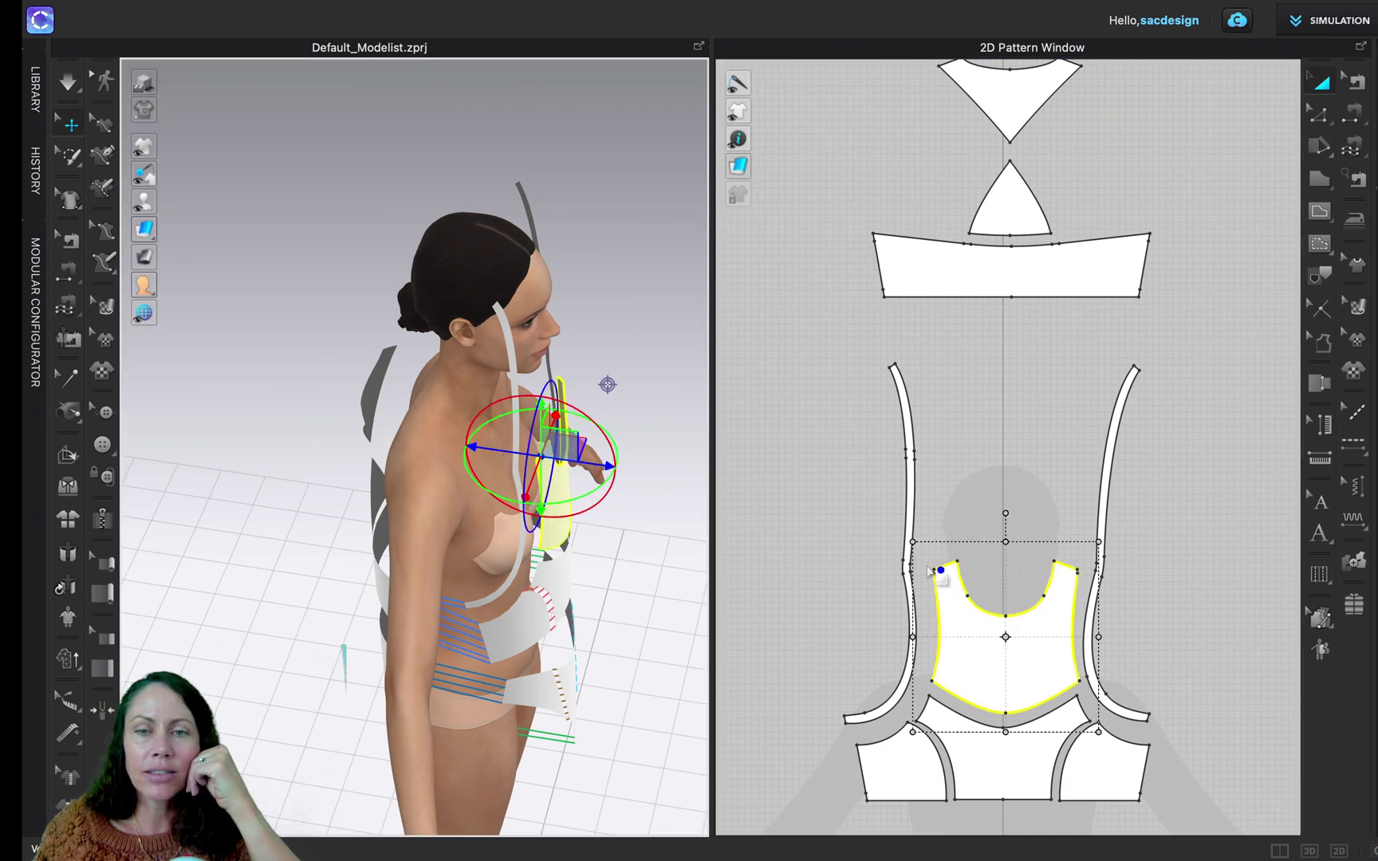
{"action": "right_click_drag", "start_coordinate": [472, 517], "coordinate": [511, 526]}
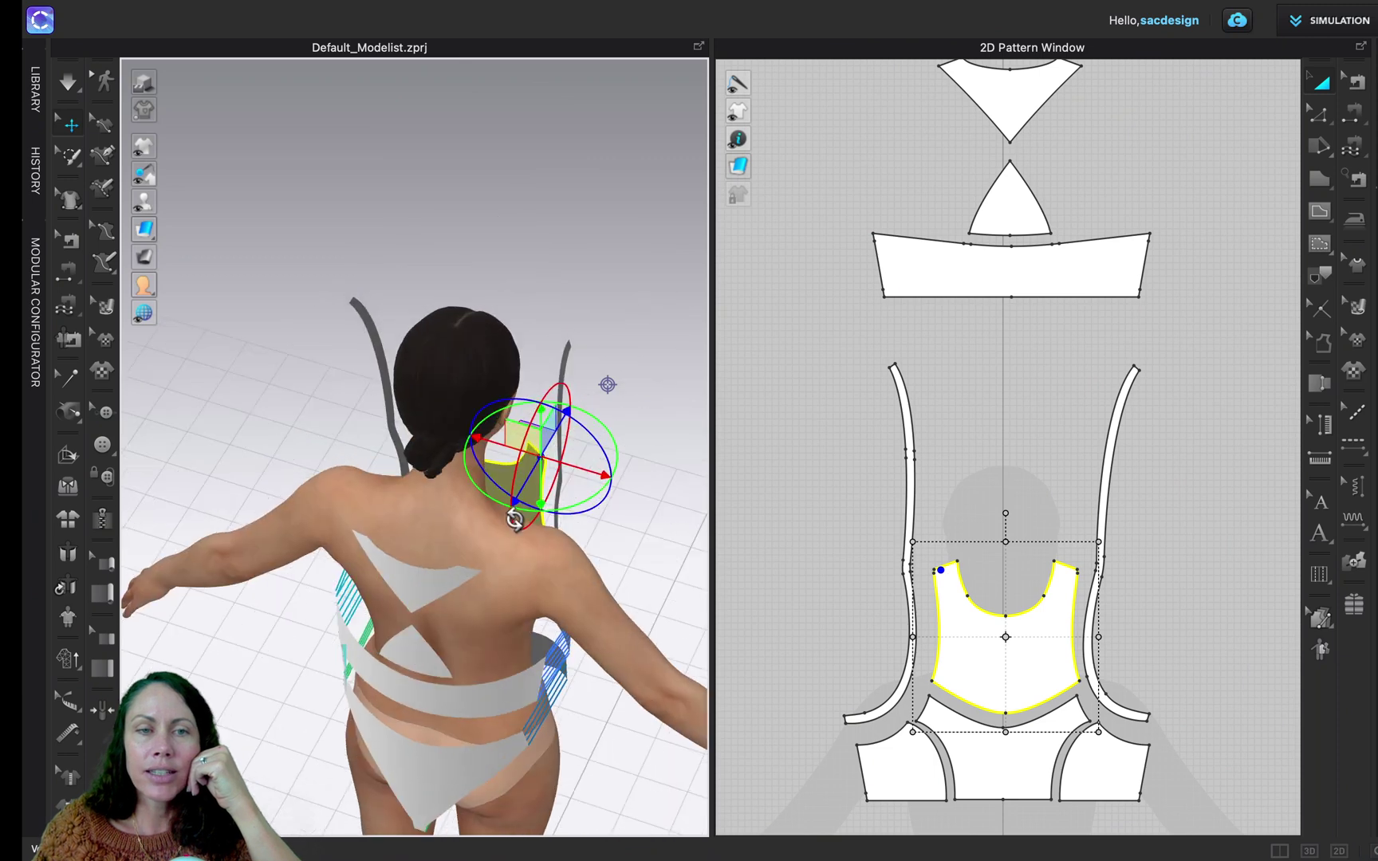
{"action": "left_click", "coordinate": [469, 582]}
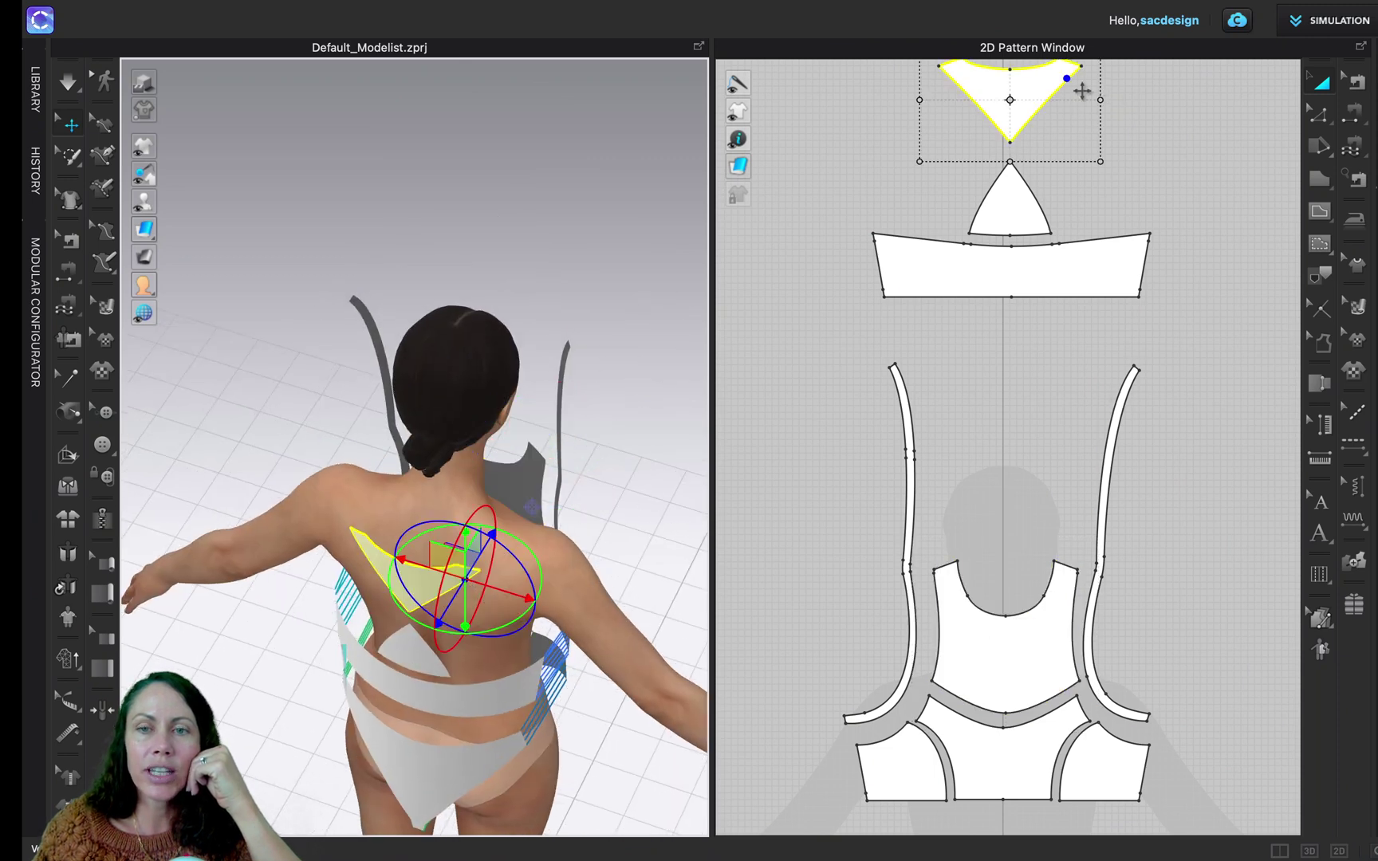
{"action": "scroll", "coordinate": [1097, 172], "scroll_direction": "down", "scroll_amount": 2}
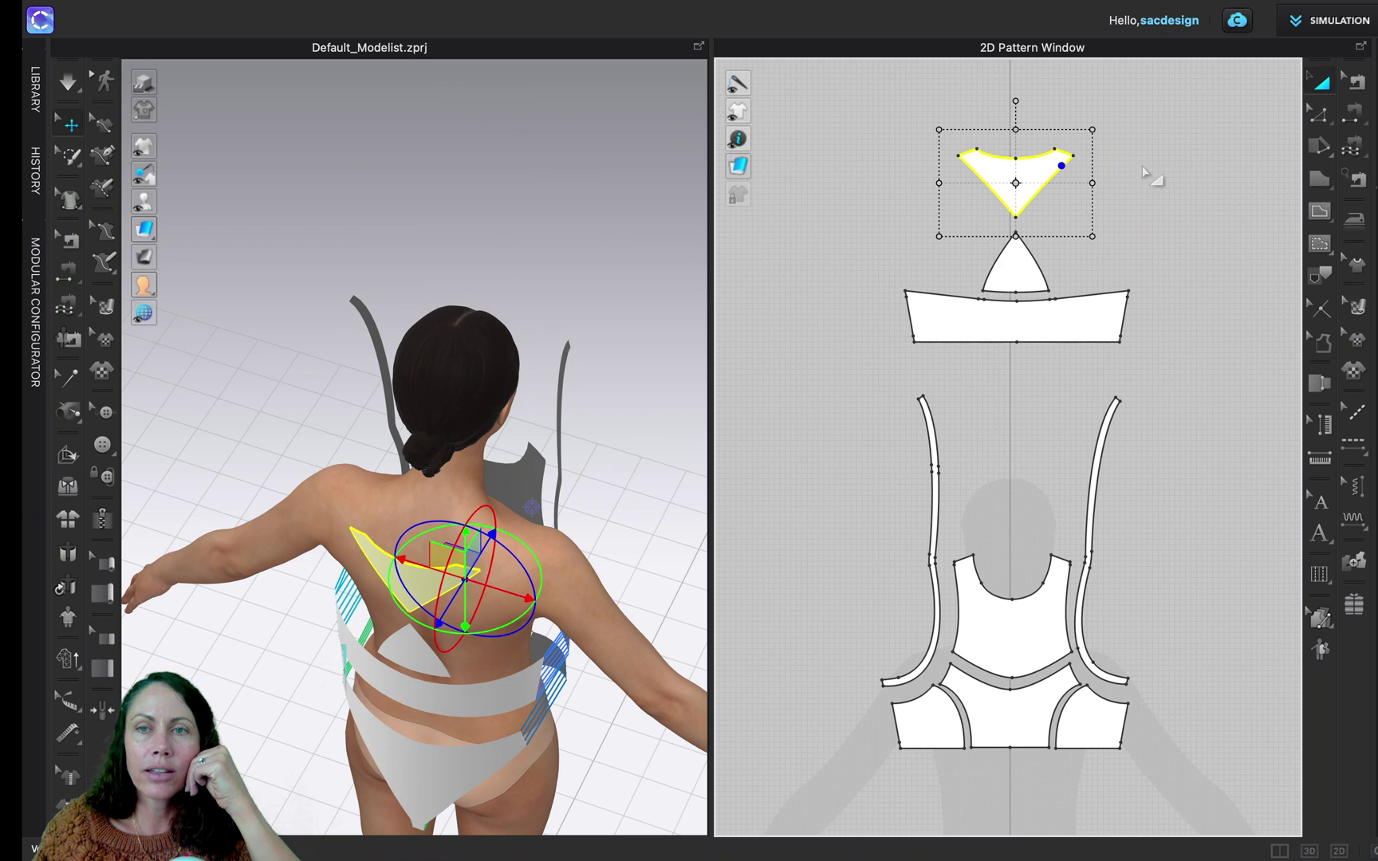
{"action": "left_click", "coordinate": [1264, 127]}
- With Segment Sewing, join both shoulder edges of the upper back piece to the matching shoulder edges of the upper front panel
{"action": "left_click", "coordinate": [1359, 112]}
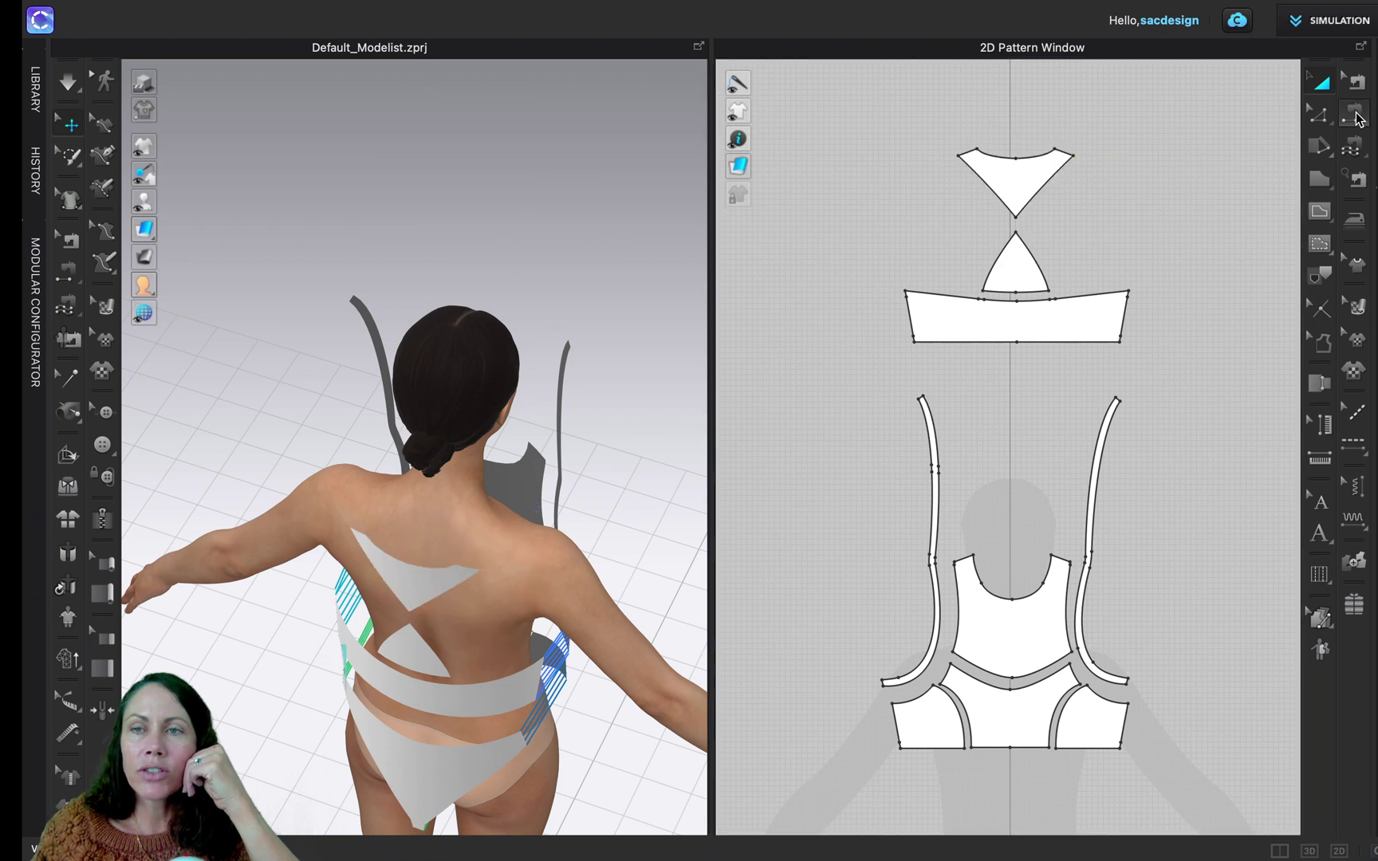
{"action": "left_click", "coordinate": [1059, 150]}
{"action": "left_click", "coordinate": [972, 559]}
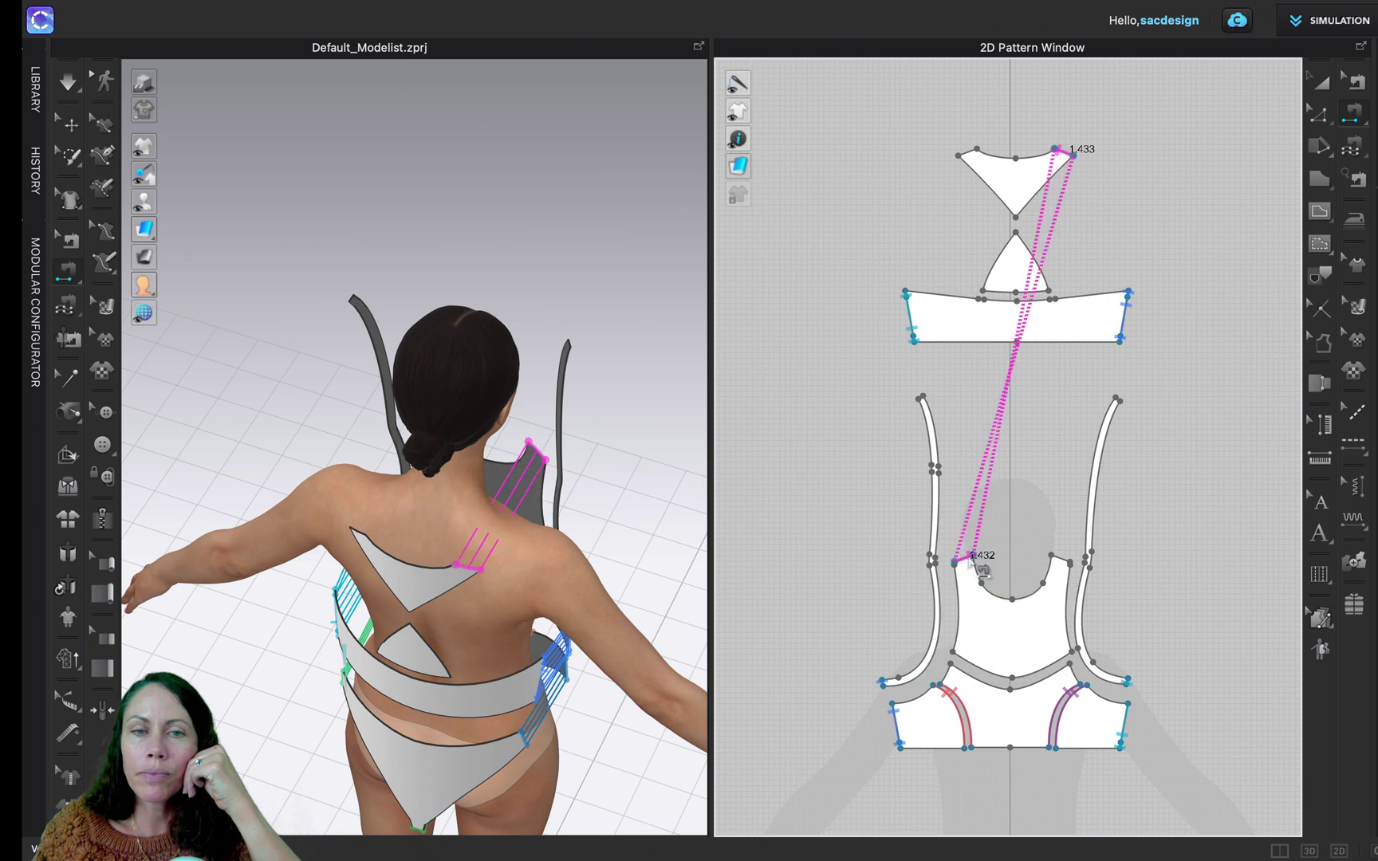
{"action": "left_click", "coordinate": [976, 154]}
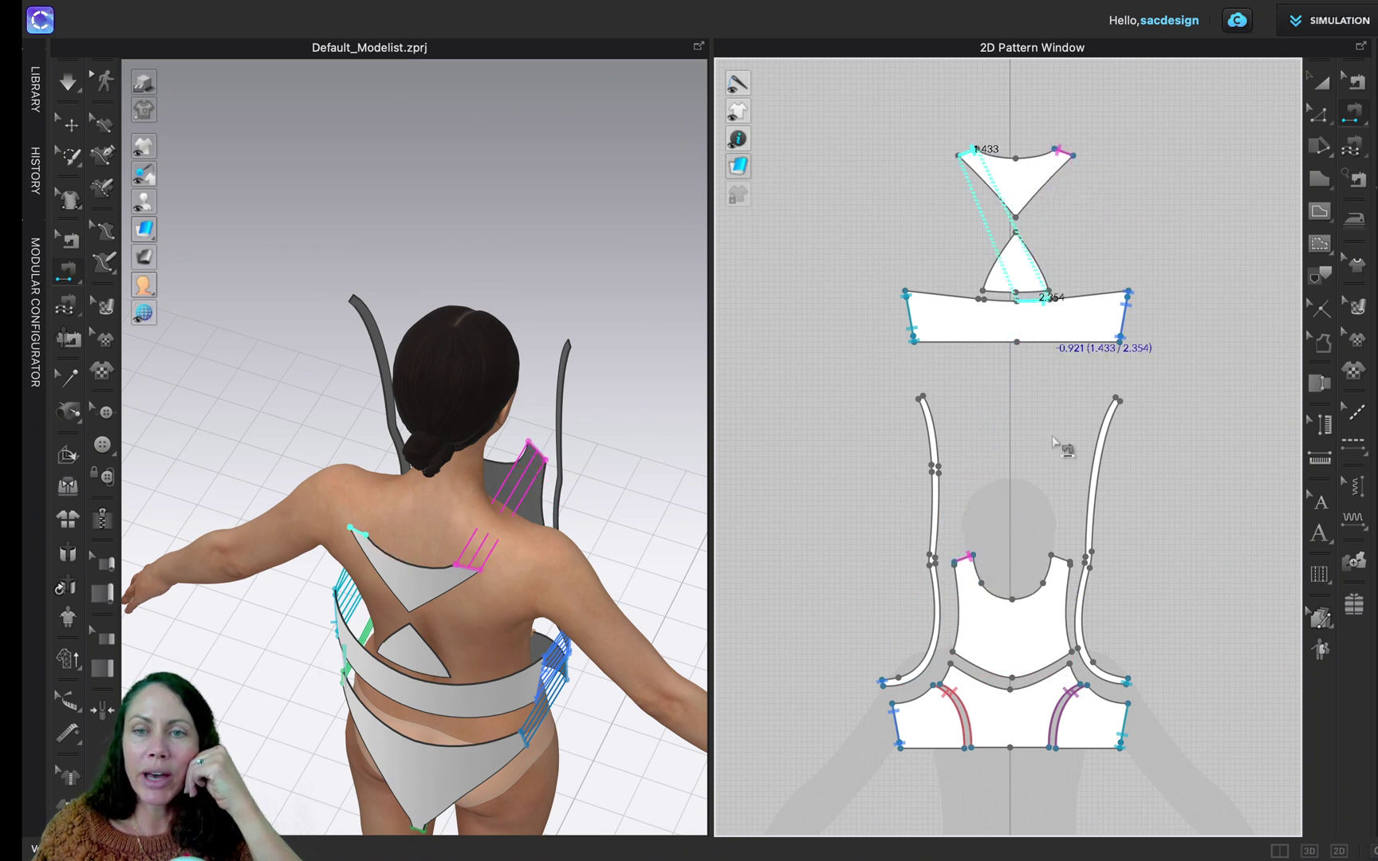
{"action": "left_click", "coordinate": [1062, 560]}
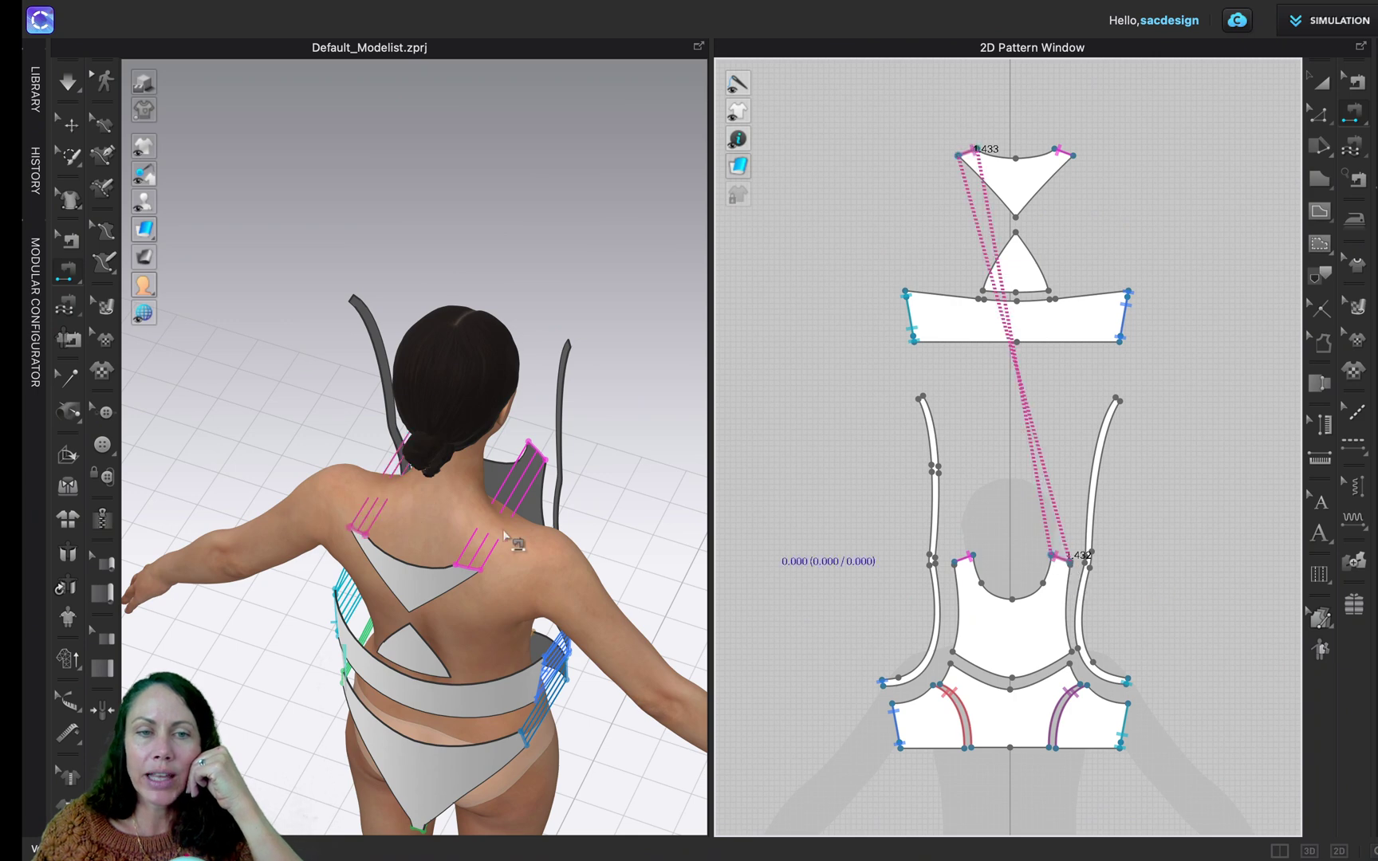
- Sew both halves of the upper front panel's lower edge to the top edge of the centre front bra panel
{"action": "right_click_drag", "start_coordinate": [505, 535], "coordinate": [309, 456]}
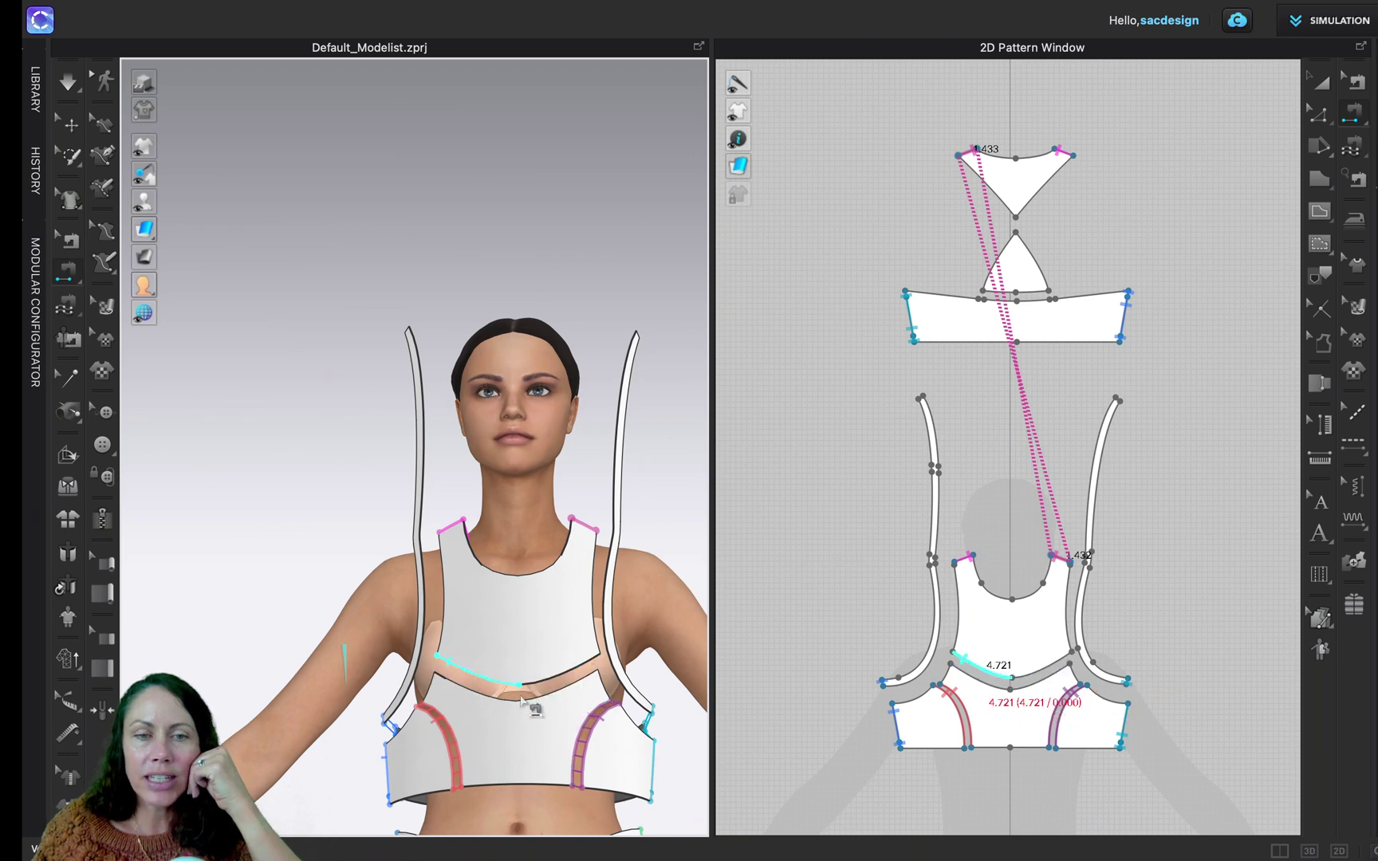
{"action": "scroll", "coordinate": [1036, 686], "scroll_direction": "up", "scroll_amount": 3}
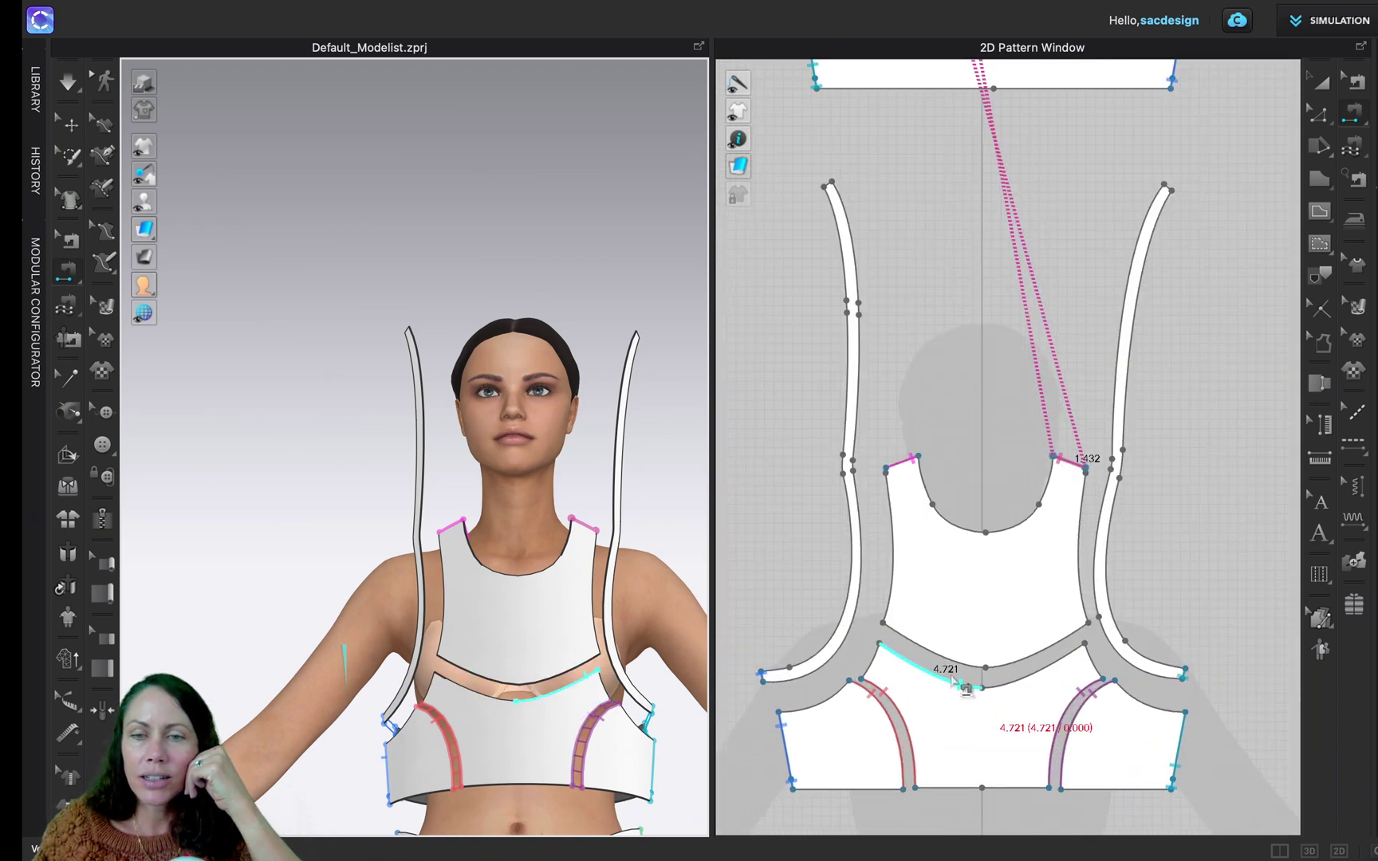
{"action": "left_click", "coordinate": [961, 665]}
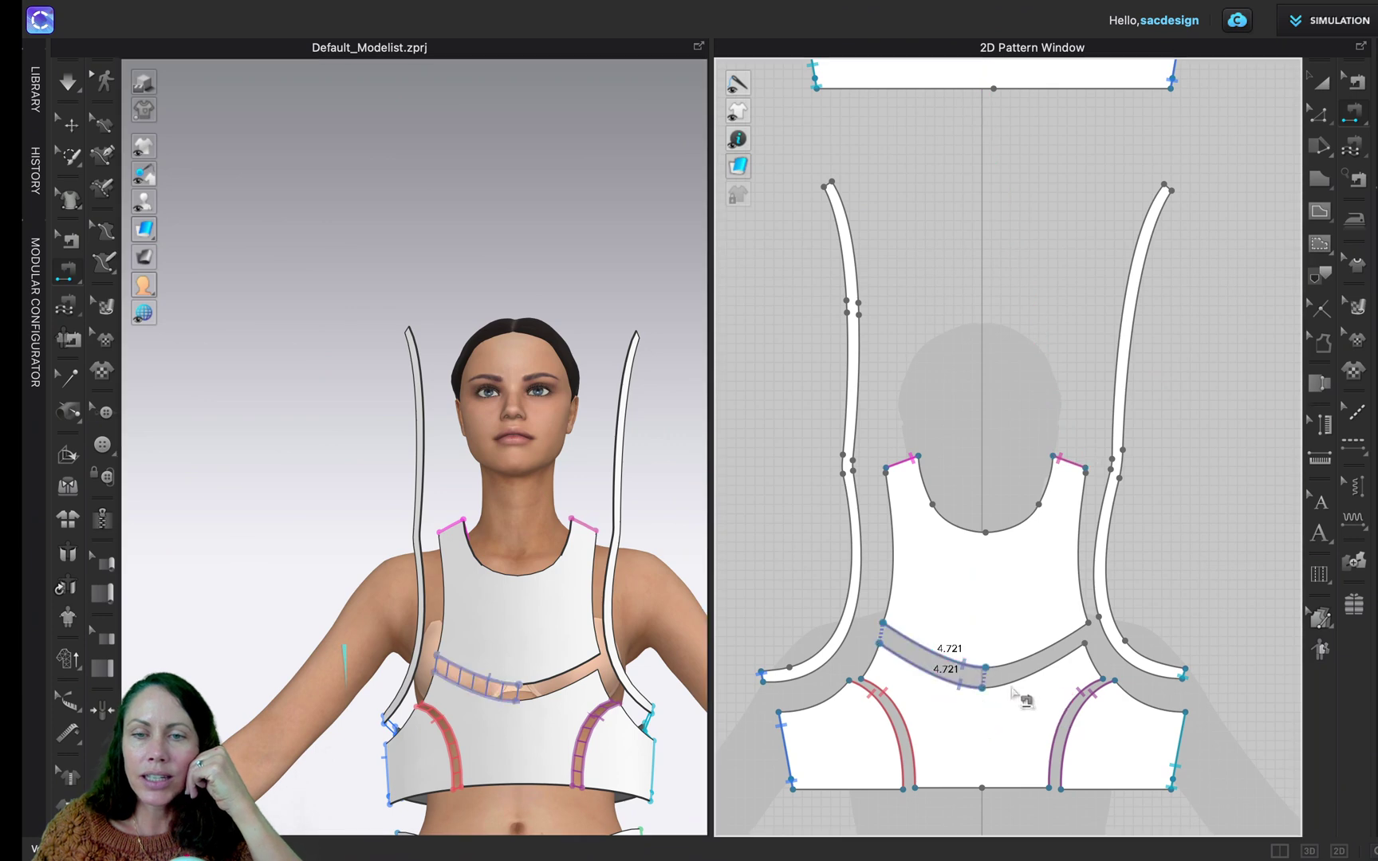
{"action": "left_click", "coordinate": [1022, 697]}
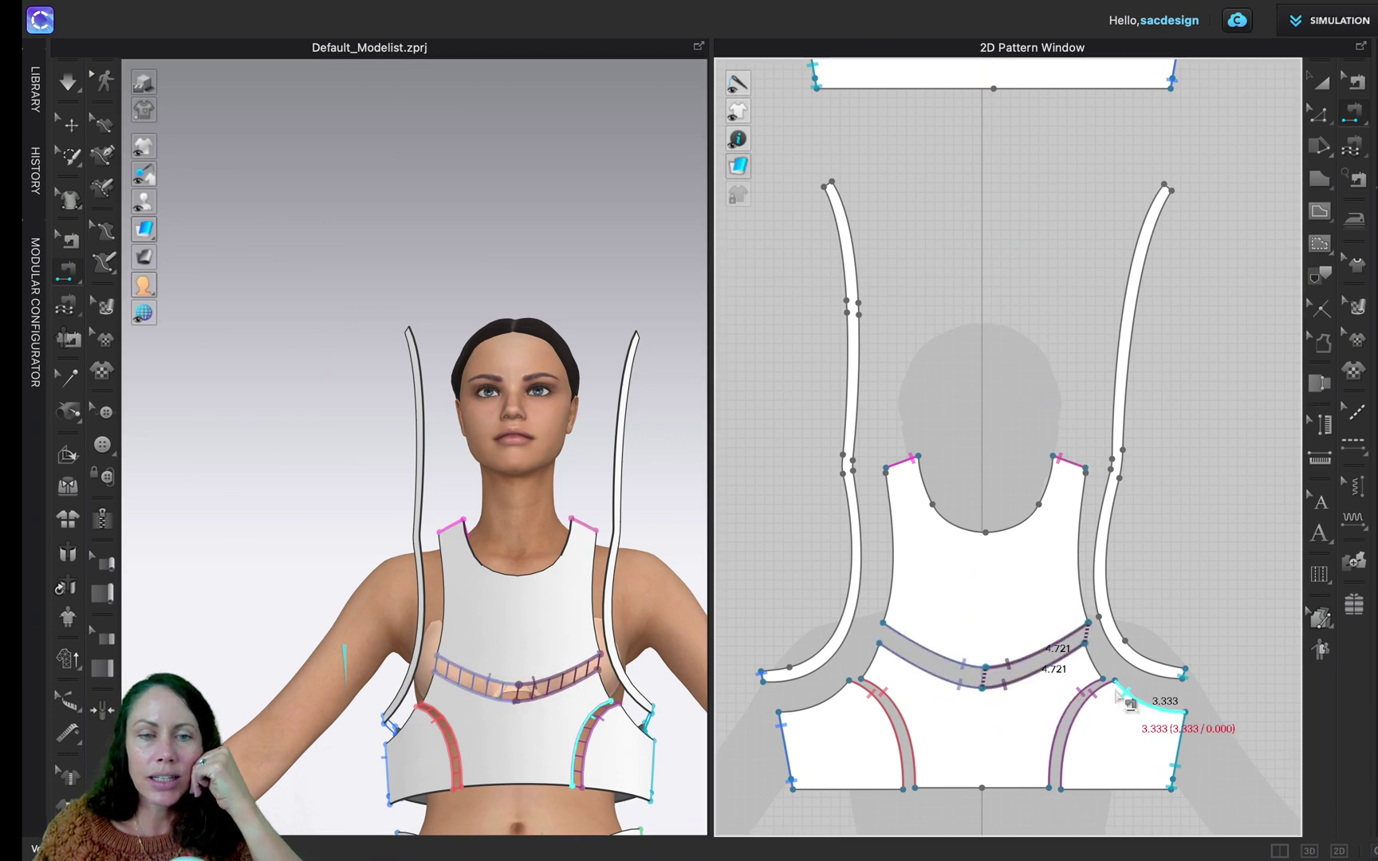
- Sew both halves of the back triangle's bottom edge to the matching middle segments of the back band's top edge
{"action": "right_click_drag", "start_coordinate": [492, 736], "coordinate": [699, 703]}
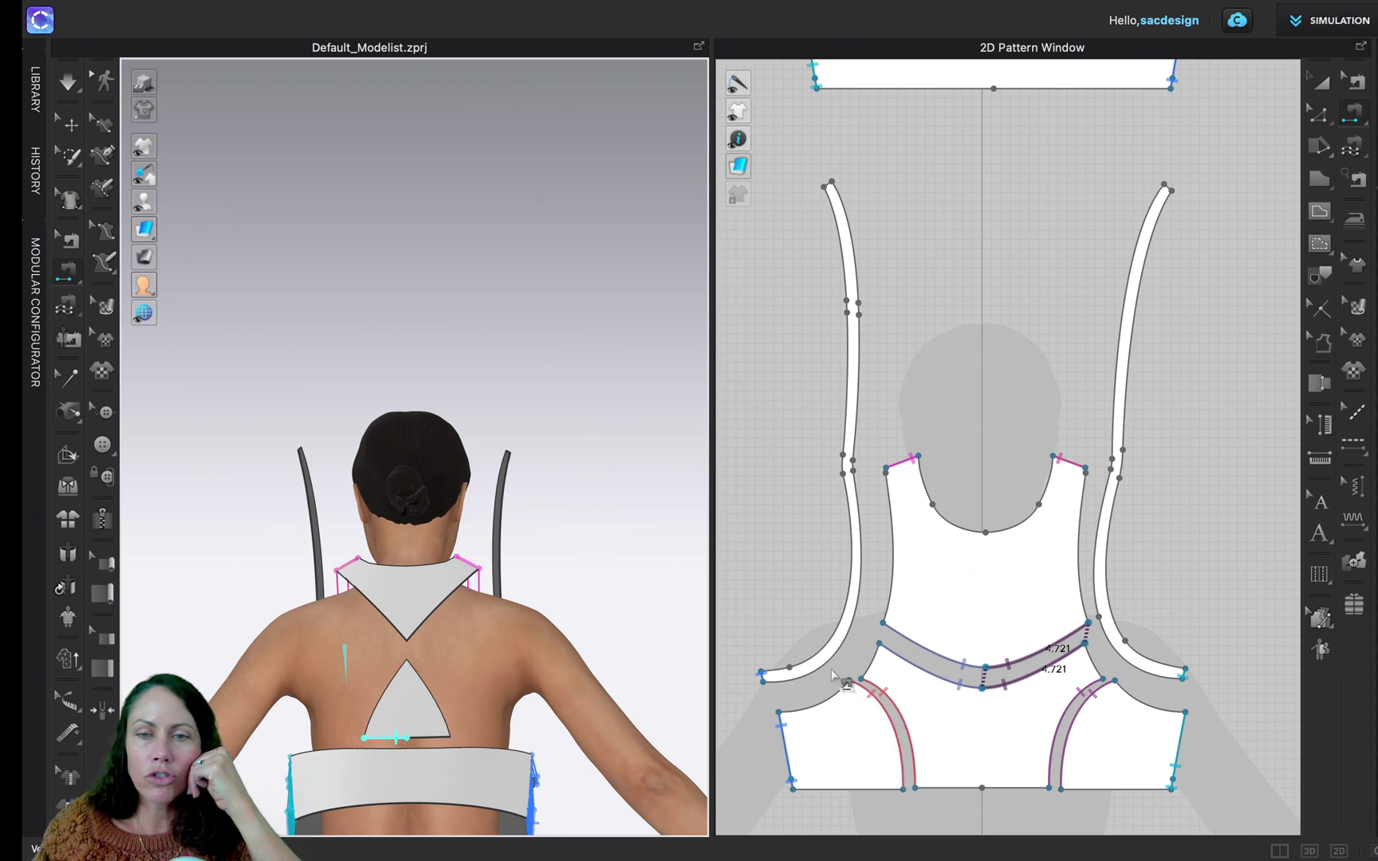
{"action": "right_click_drag", "start_coordinate": [972, 281], "coordinate": [917, 717]}
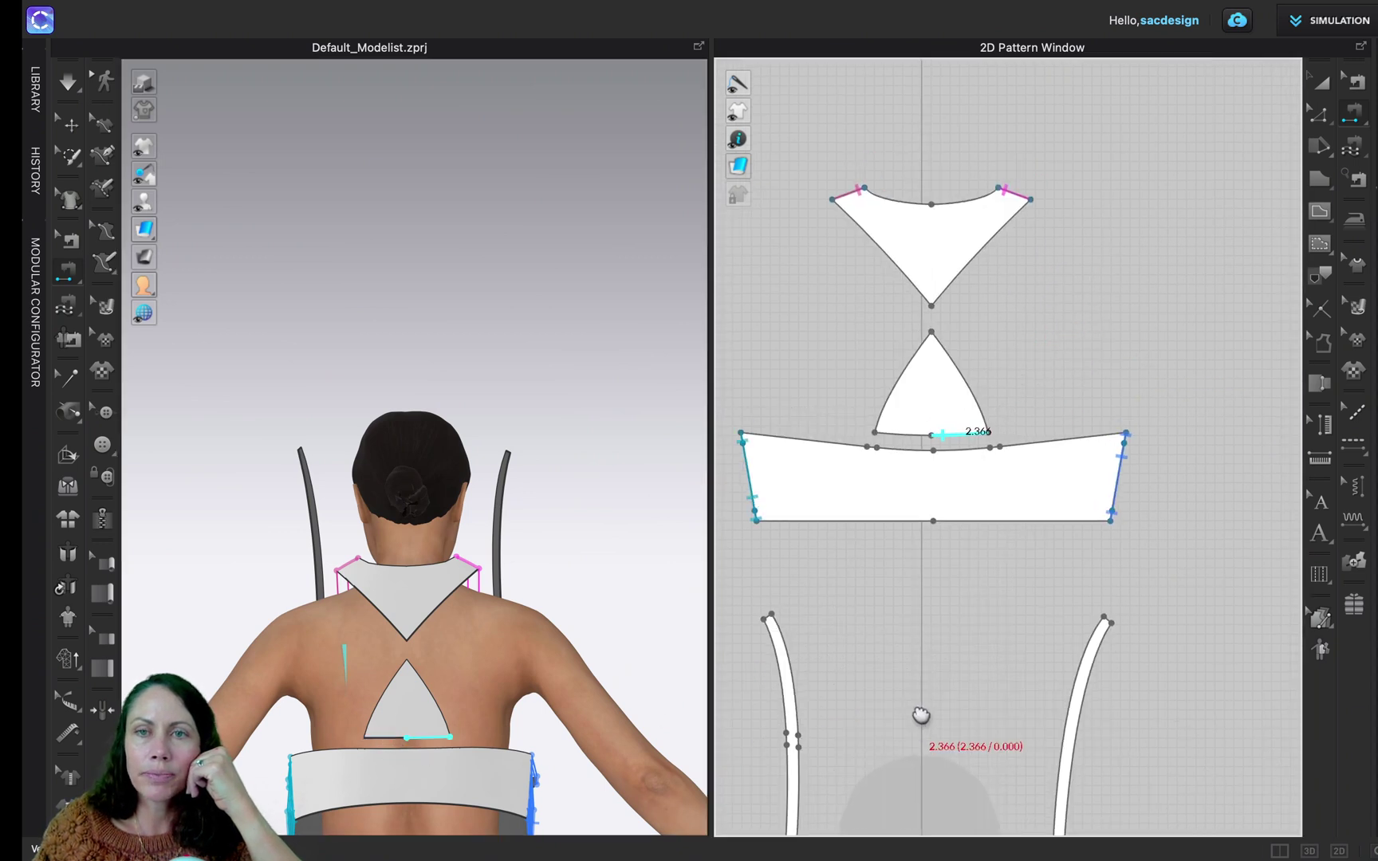
{"action": "left_click", "coordinate": [894, 448]}
{"action": "left_click", "coordinate": [961, 433]}
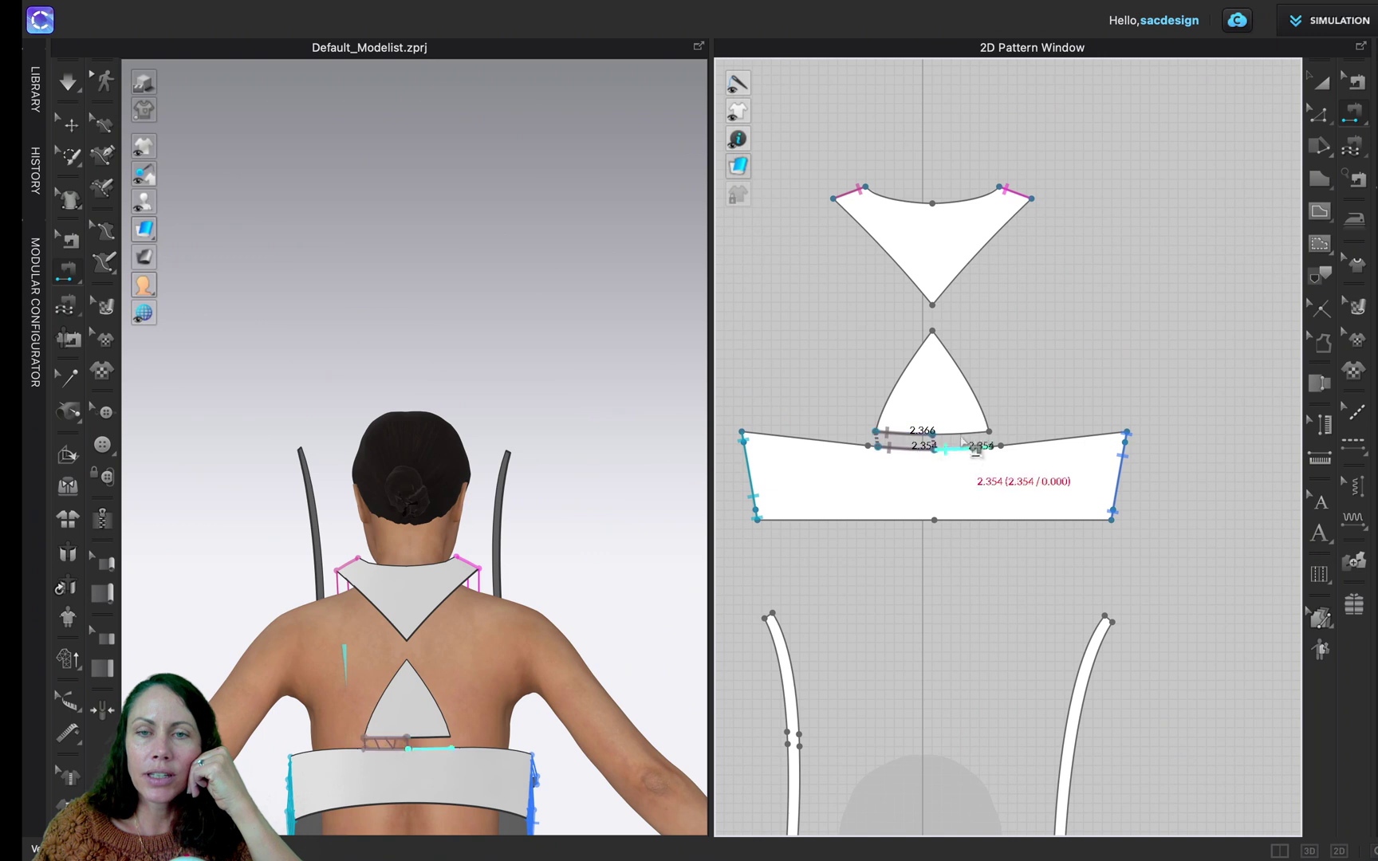
{"action": "left_click", "coordinate": [972, 453]}
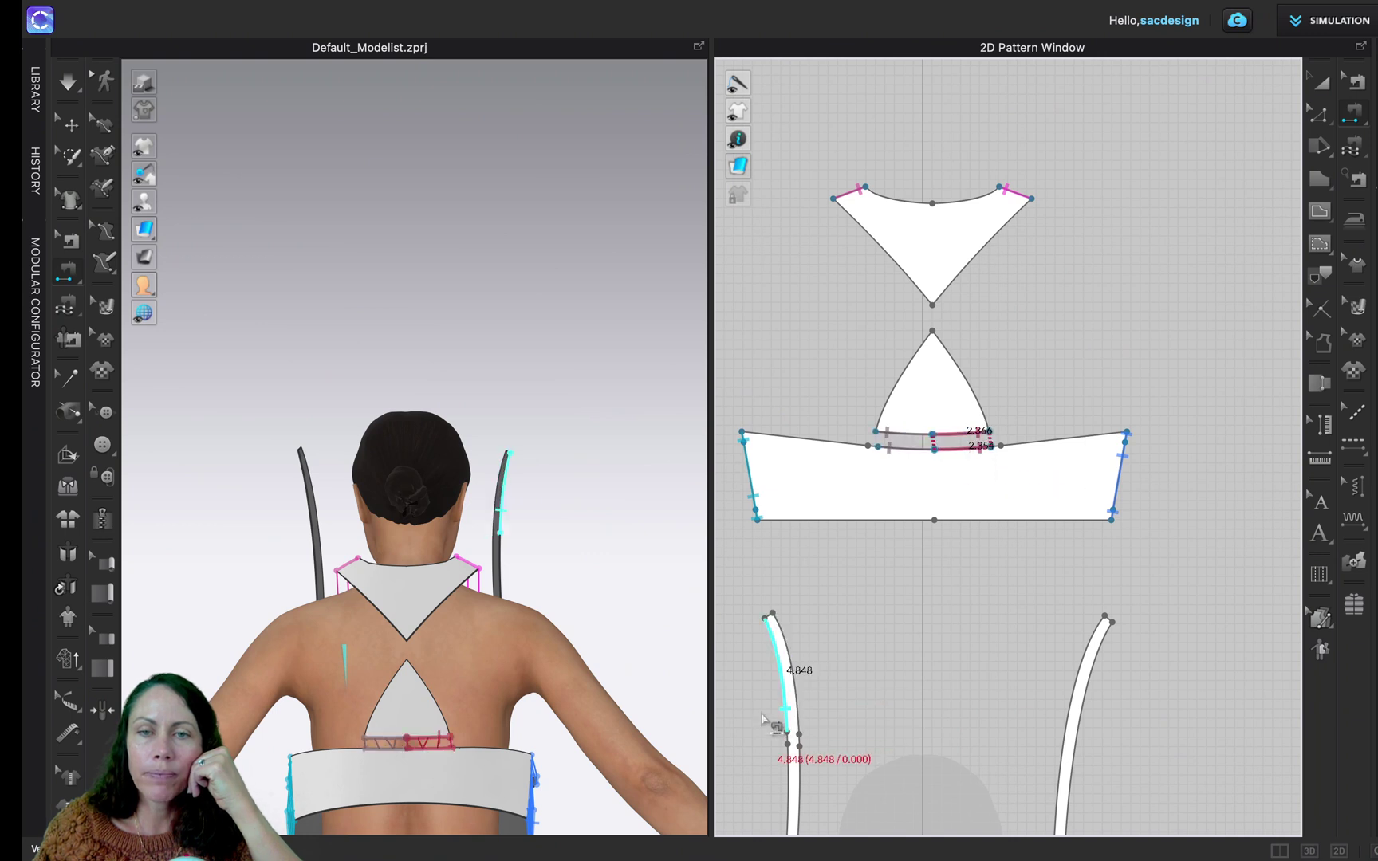
{"action": "scroll", "coordinate": [963, 673], "scroll_direction": "down", "scroll_amount": 2}
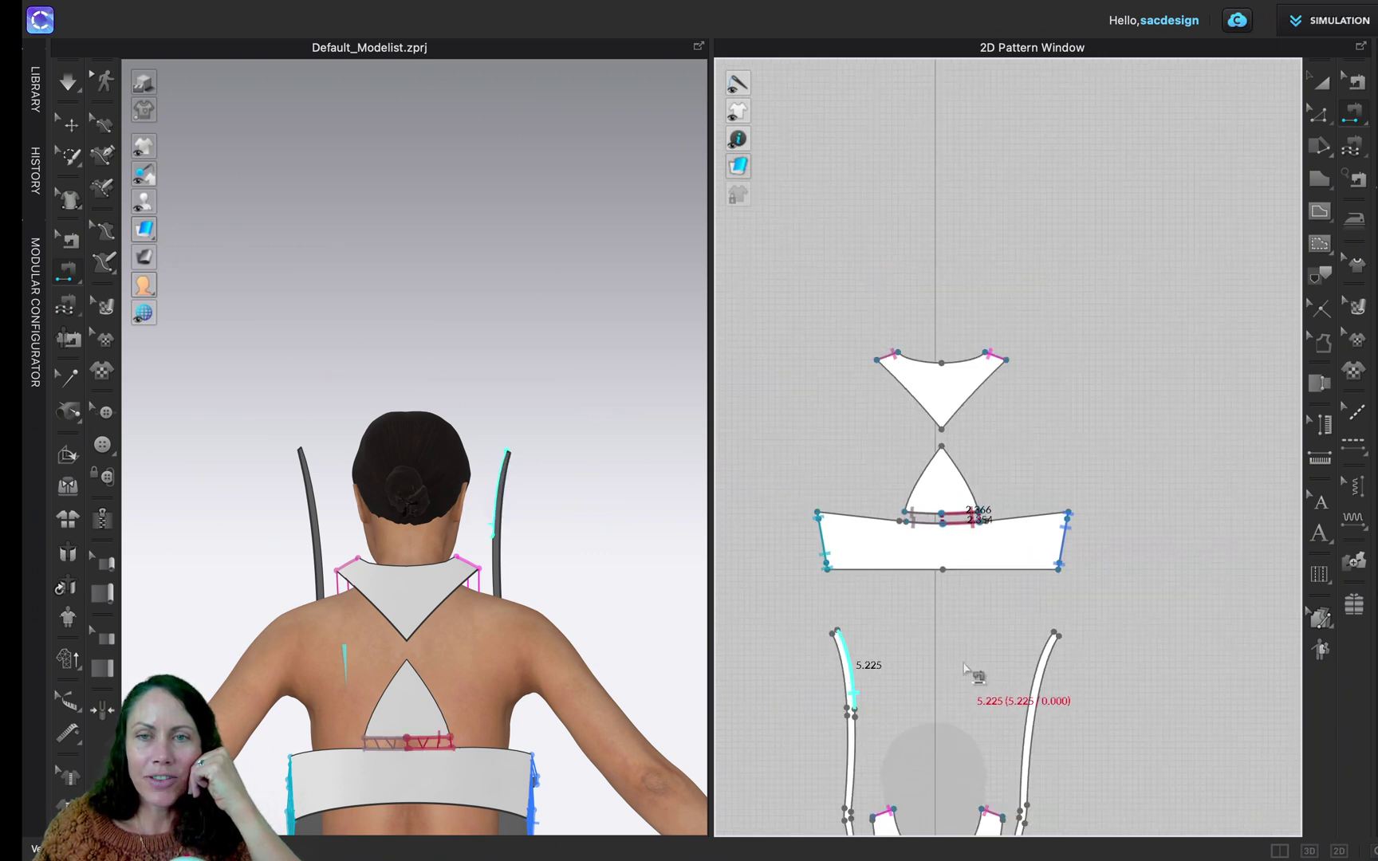
{"action": "right_click", "coordinate": [812, 656]}
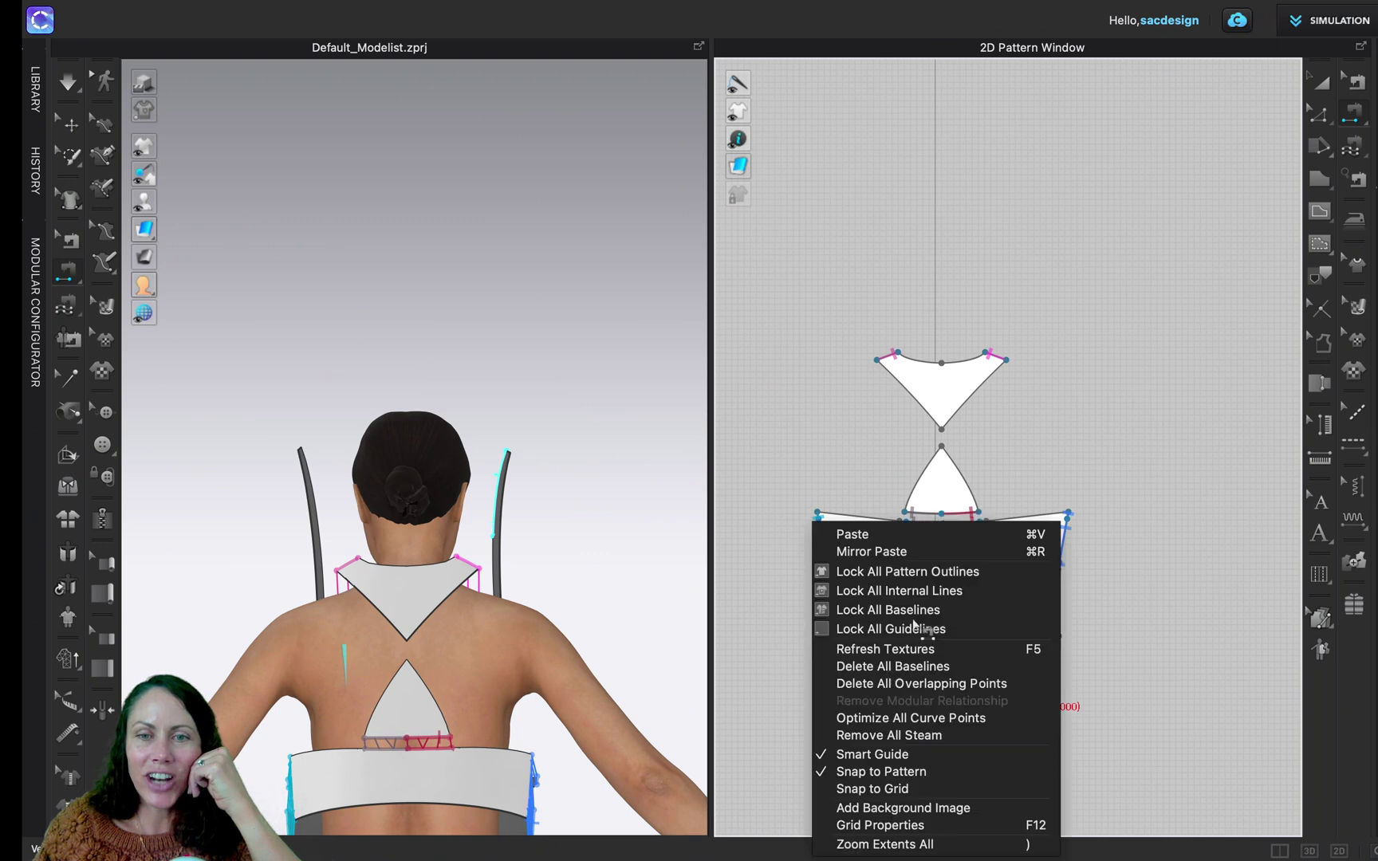
{"action": "left_click", "coordinate": [1264, 387]}
{"action": "right_click", "coordinate": [1068, 450]}
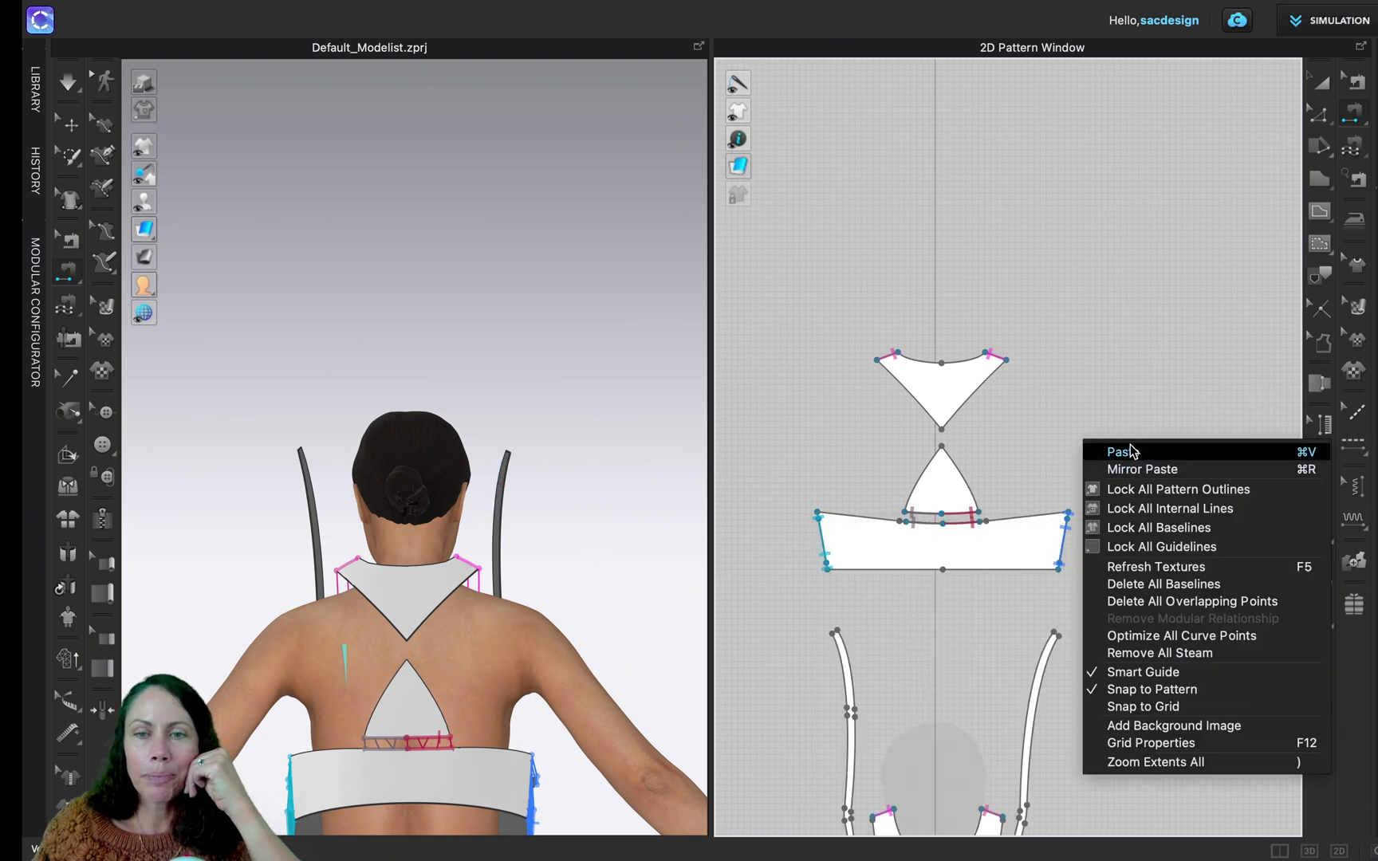
{"action": "left_click", "coordinate": [1263, 170]}
{"action": "left_click", "coordinate": [1318, 82]}
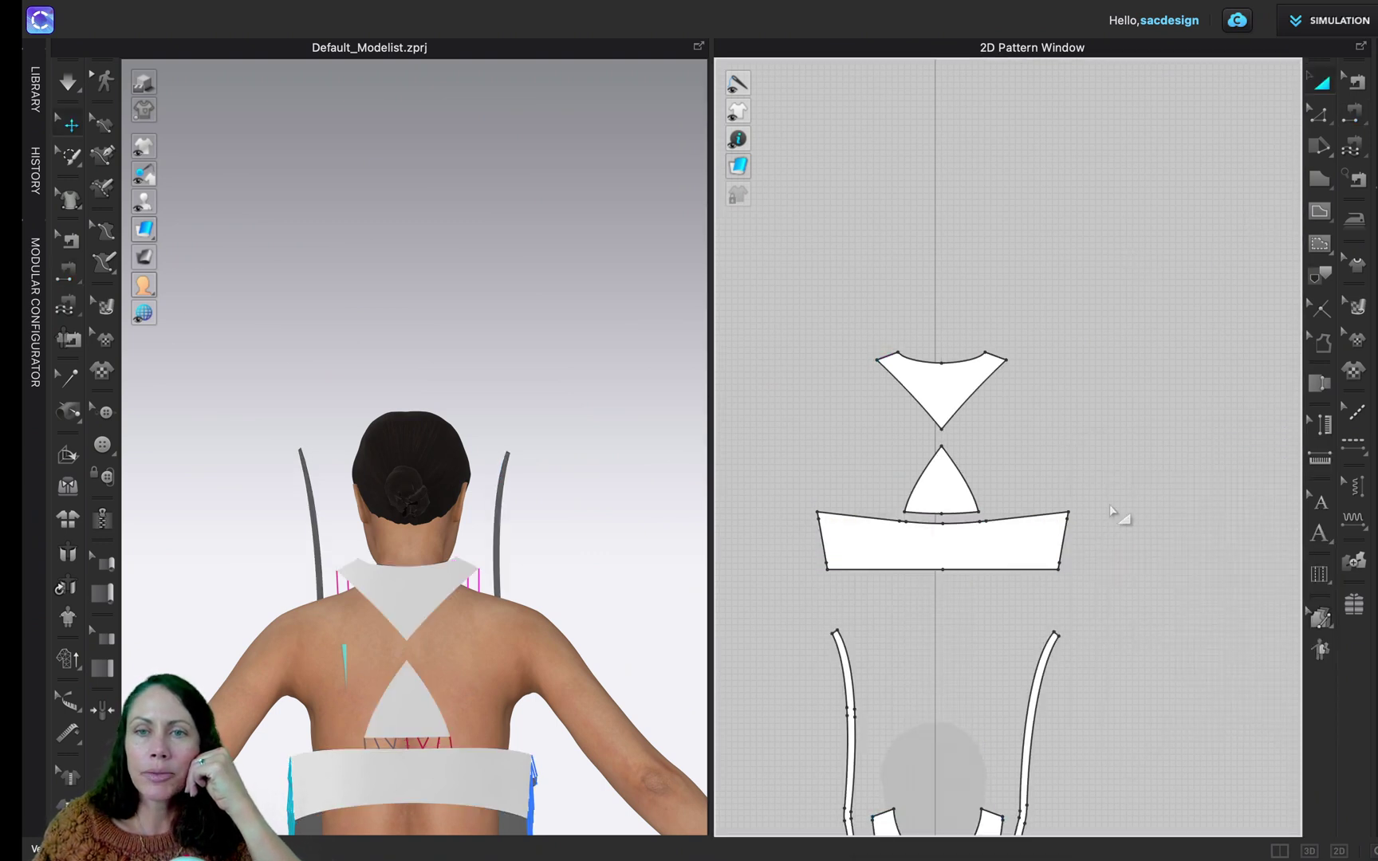
{"action": "right_click", "coordinate": [989, 510]}
{"action": "left_click", "coordinate": [859, 611]}
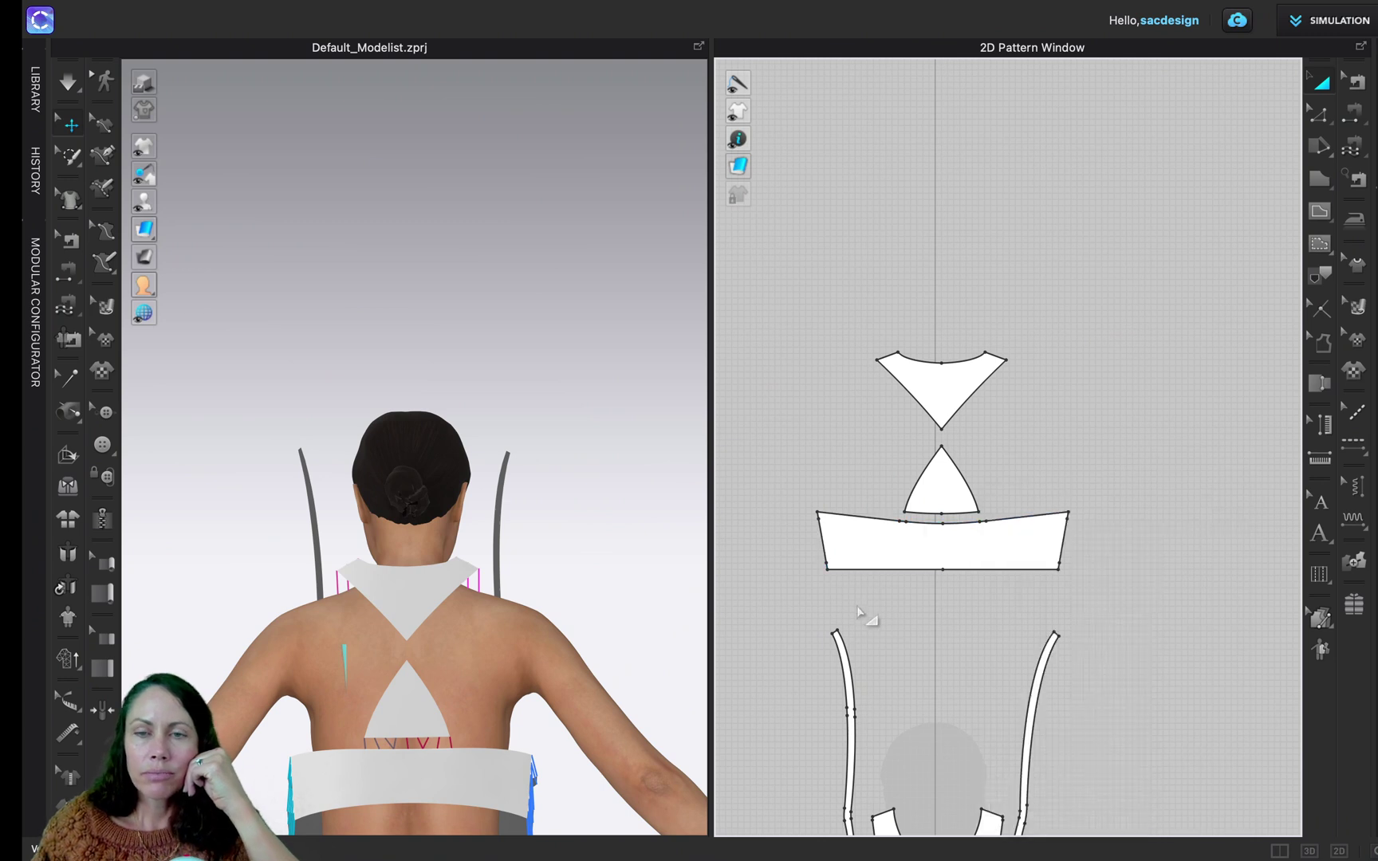
- Examine the side bra panel, upper front panel and strap edges that meet around the front armhole in the pattern layout
{"action": "scroll", "coordinate": [909, 612], "scroll_direction": "down", "scroll_amount": 3}
{"action": "middle_click_drag", "start_coordinate": [923, 624], "coordinate": [990, 366]}
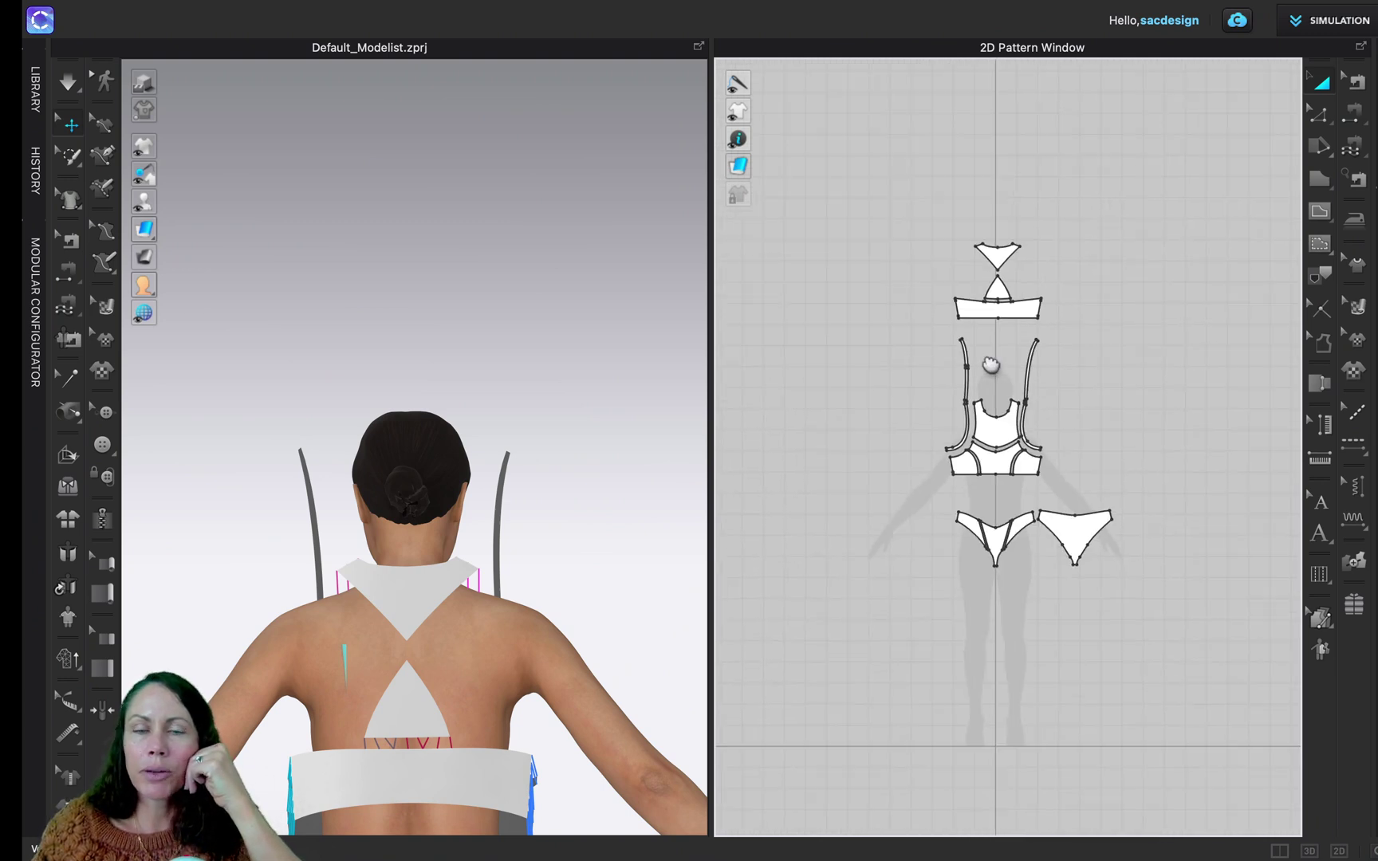
{"action": "scroll", "coordinate": [1006, 414], "scroll_direction": "up", "scroll_amount": 5}
{"action": "left_click", "coordinate": [1019, 511]}
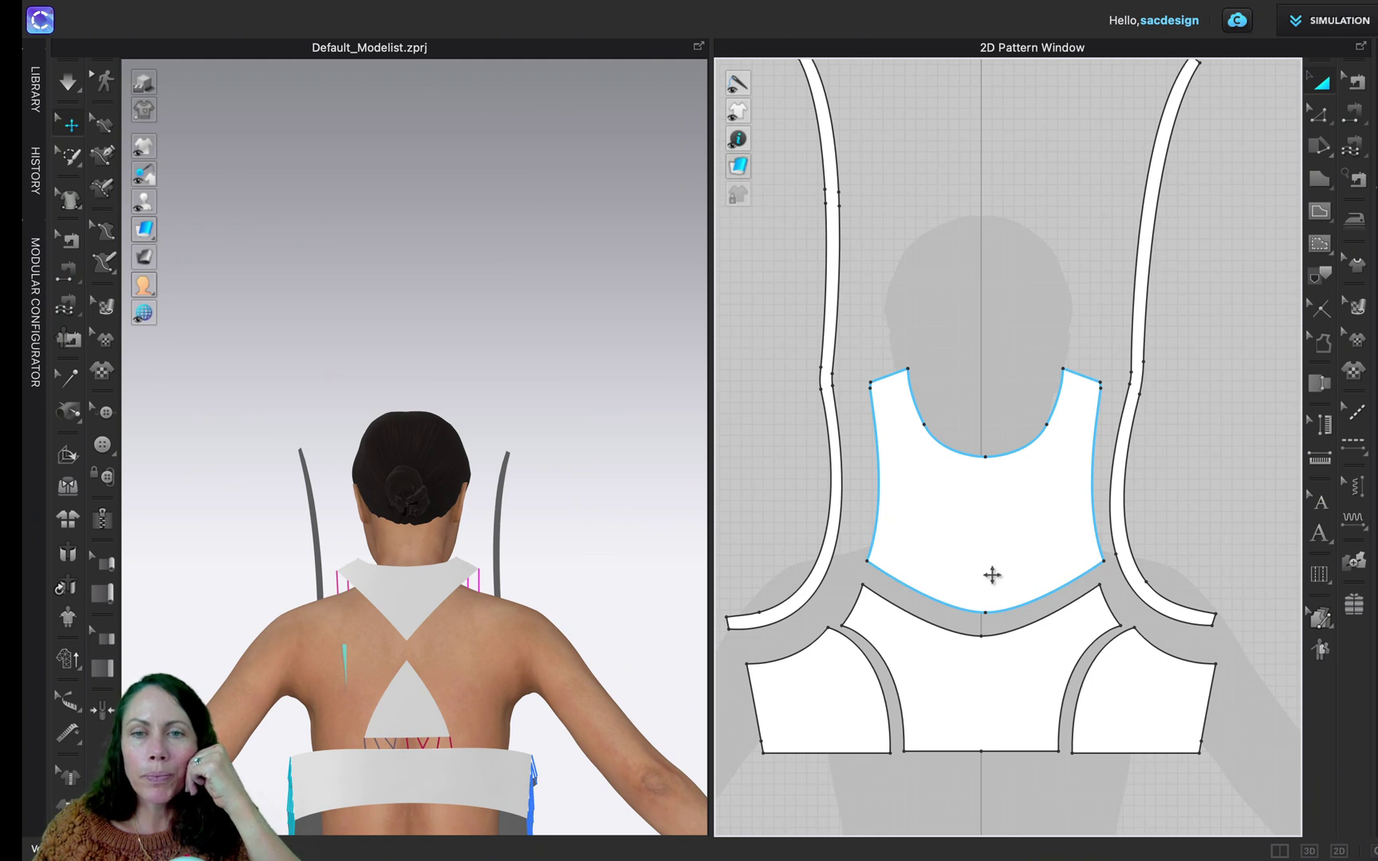
{"action": "left_click", "coordinate": [782, 669]}
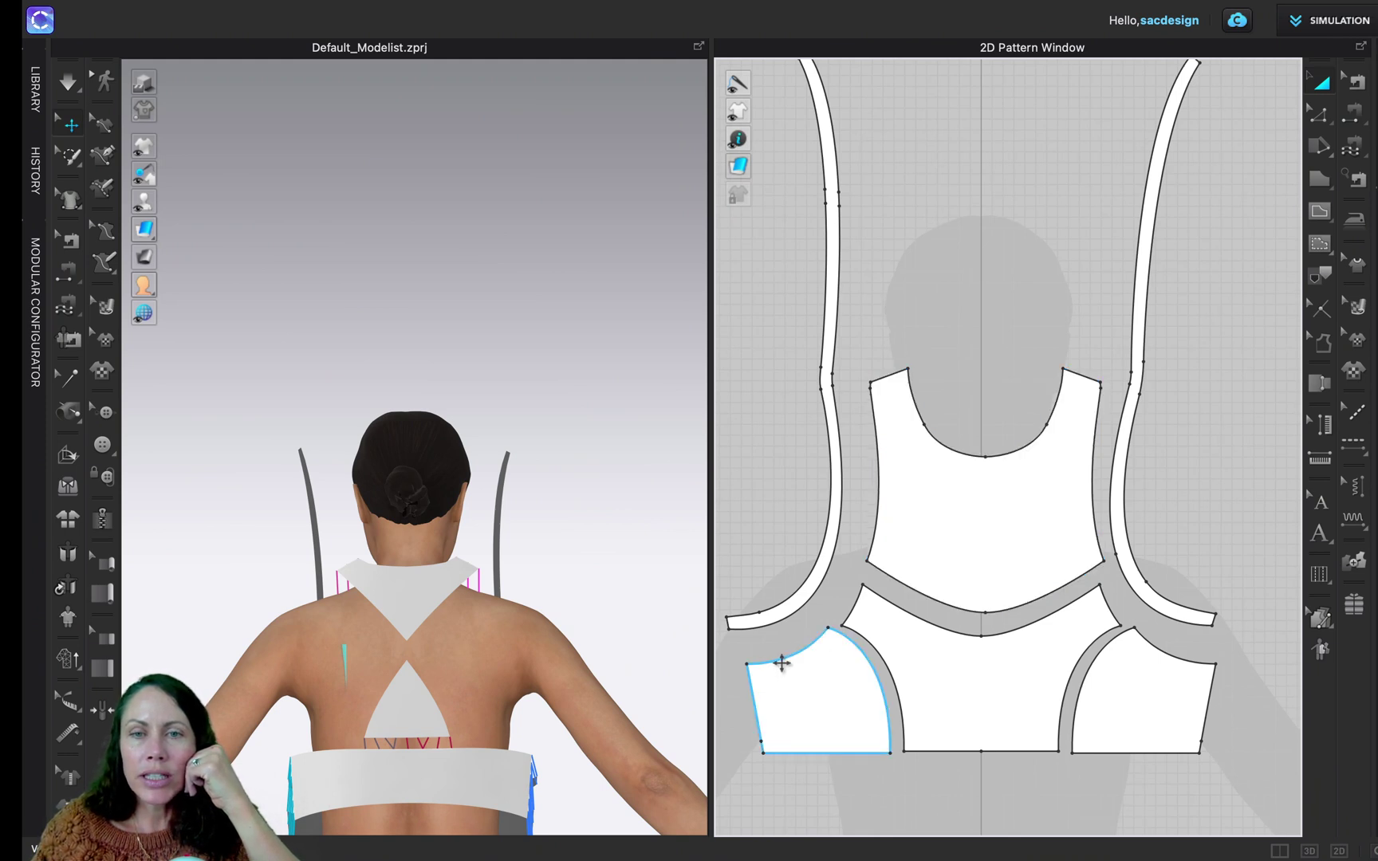
{"action": "left_click", "coordinate": [920, 511]}
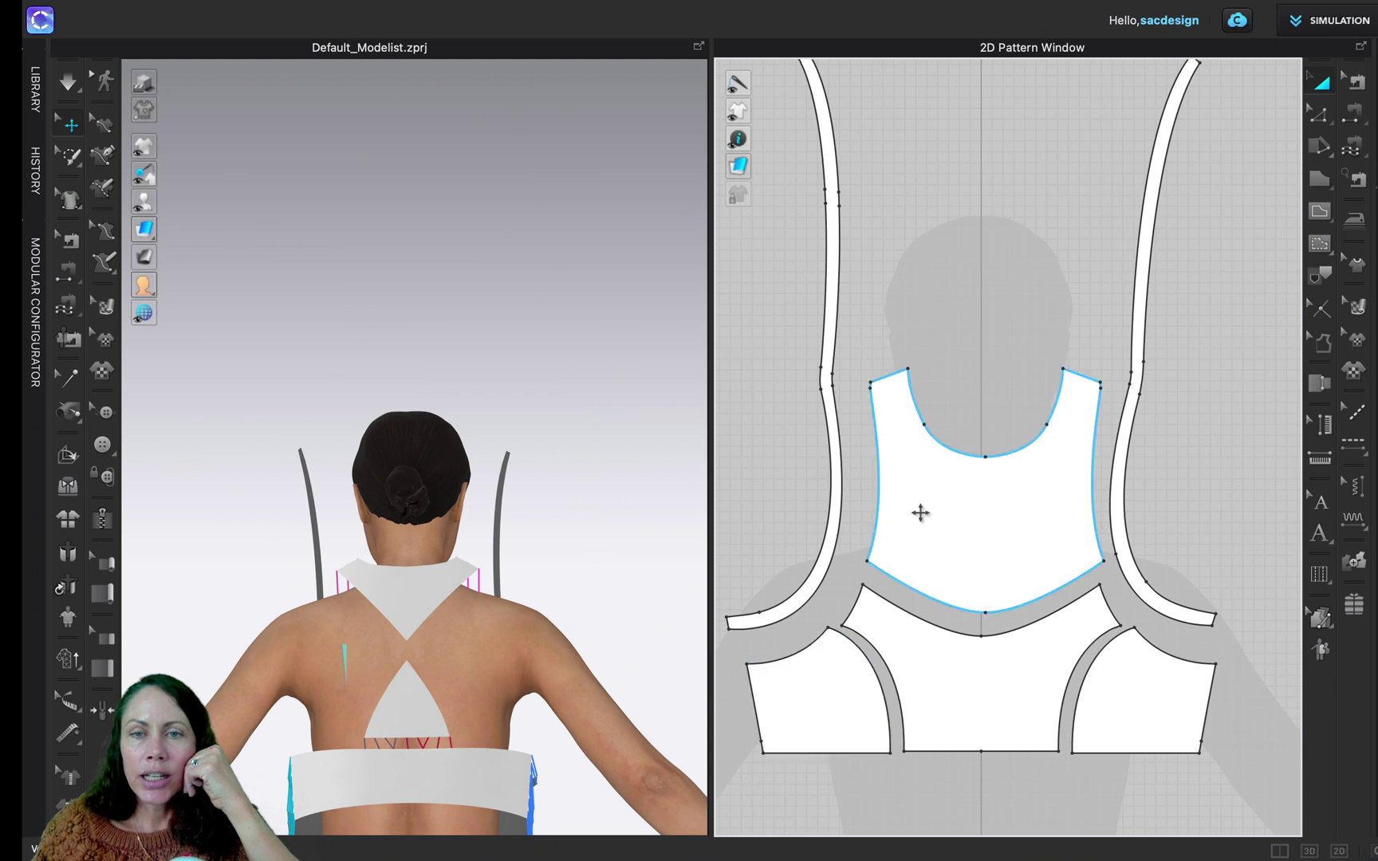
{"action": "left_click", "coordinate": [870, 440]}
{"action": "scroll", "coordinate": [869, 441], "scroll_direction": "up", "scroll_amount": 3}
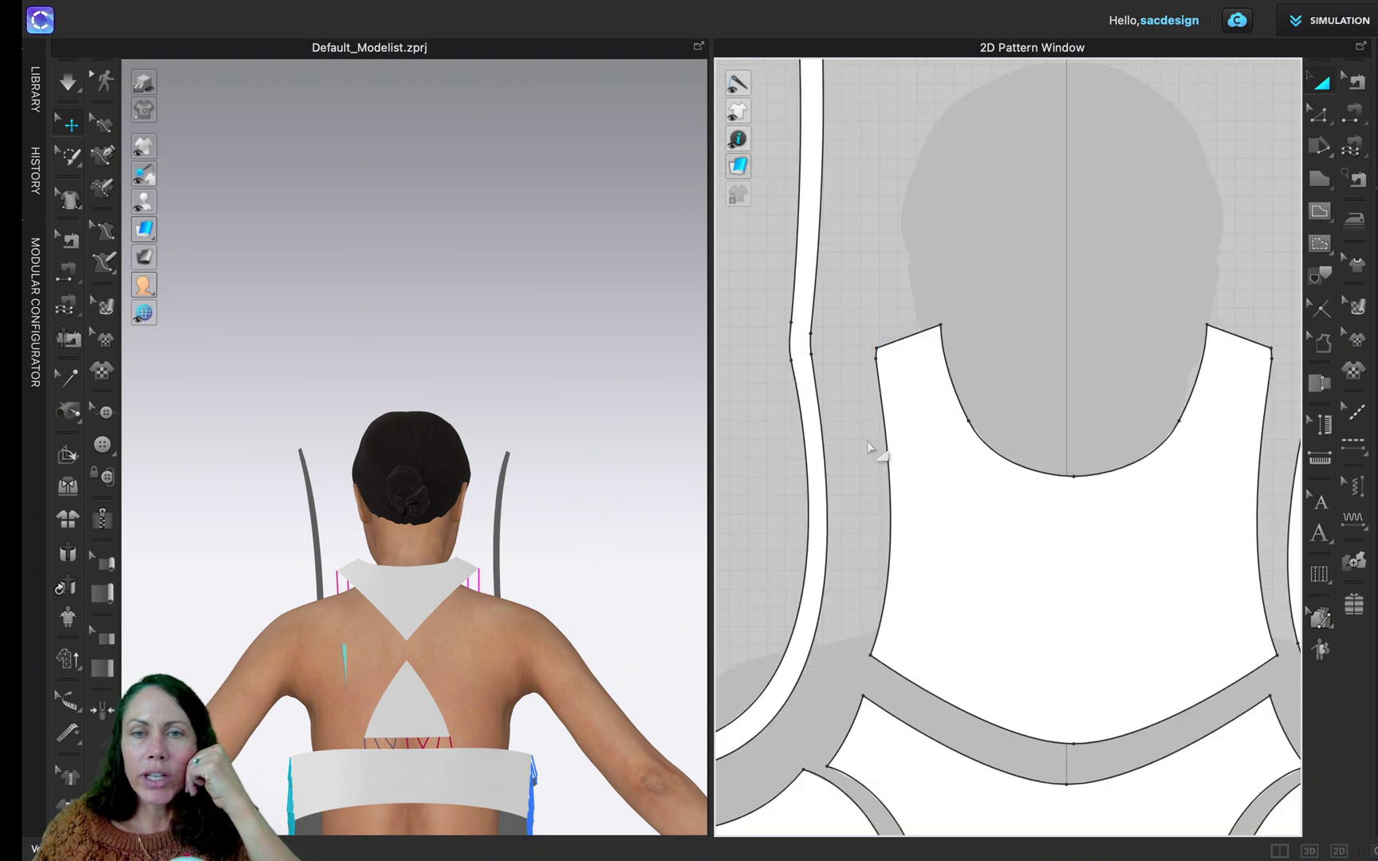
{"action": "scroll", "coordinate": [869, 448], "scroll_direction": "down", "scroll_amount": 4}
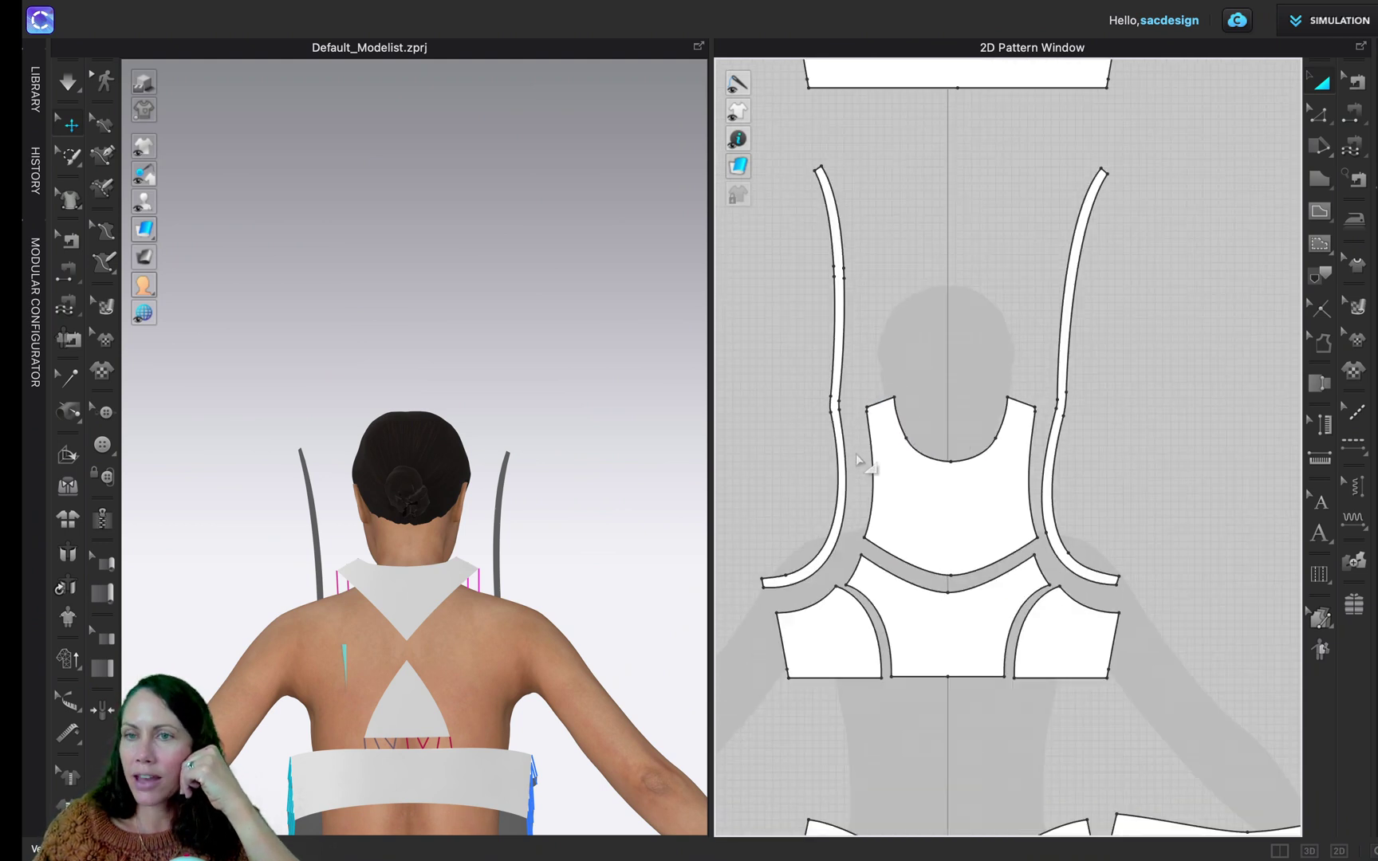
- With M:N Free Sewing, define the left armhole's M side along the side bra panel, centre bra panel and upper front panel up to the shoulder
{"action": "left_click", "coordinate": [1354, 151]}
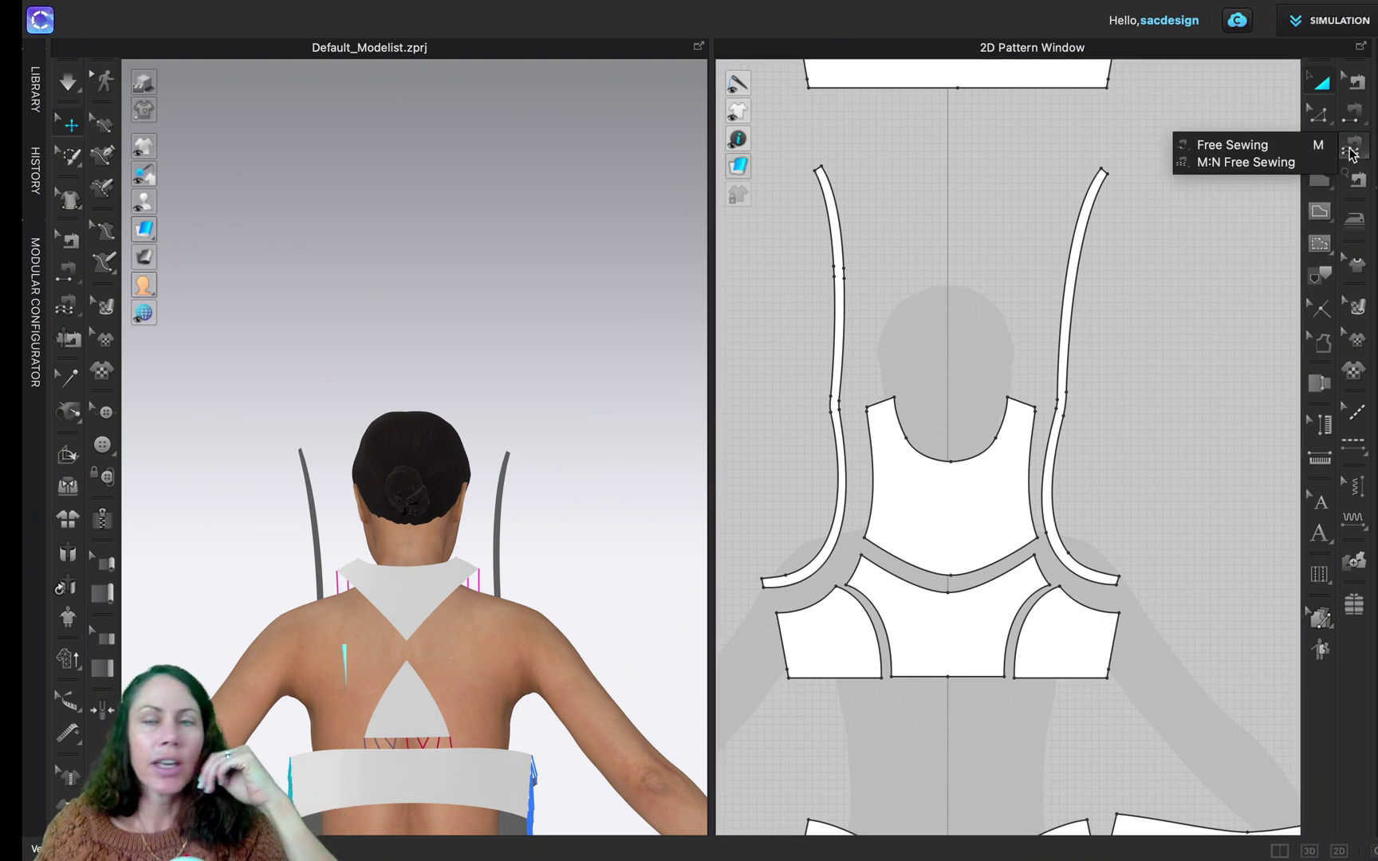
{"action": "left_click", "coordinate": [1255, 162]}
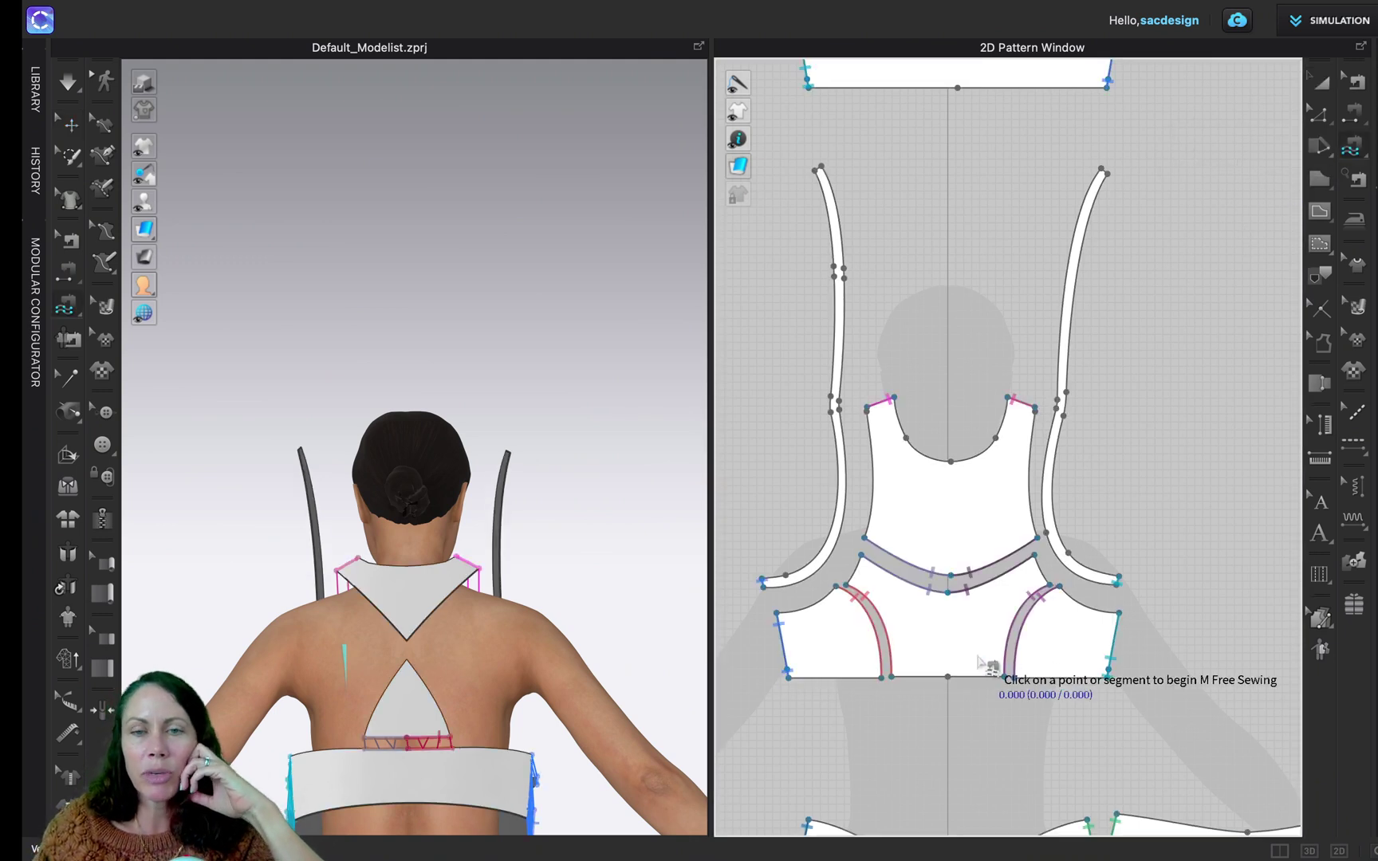
{"action": "left_click", "coordinate": [779, 616]}
{"action": "left_click", "coordinate": [845, 589]}
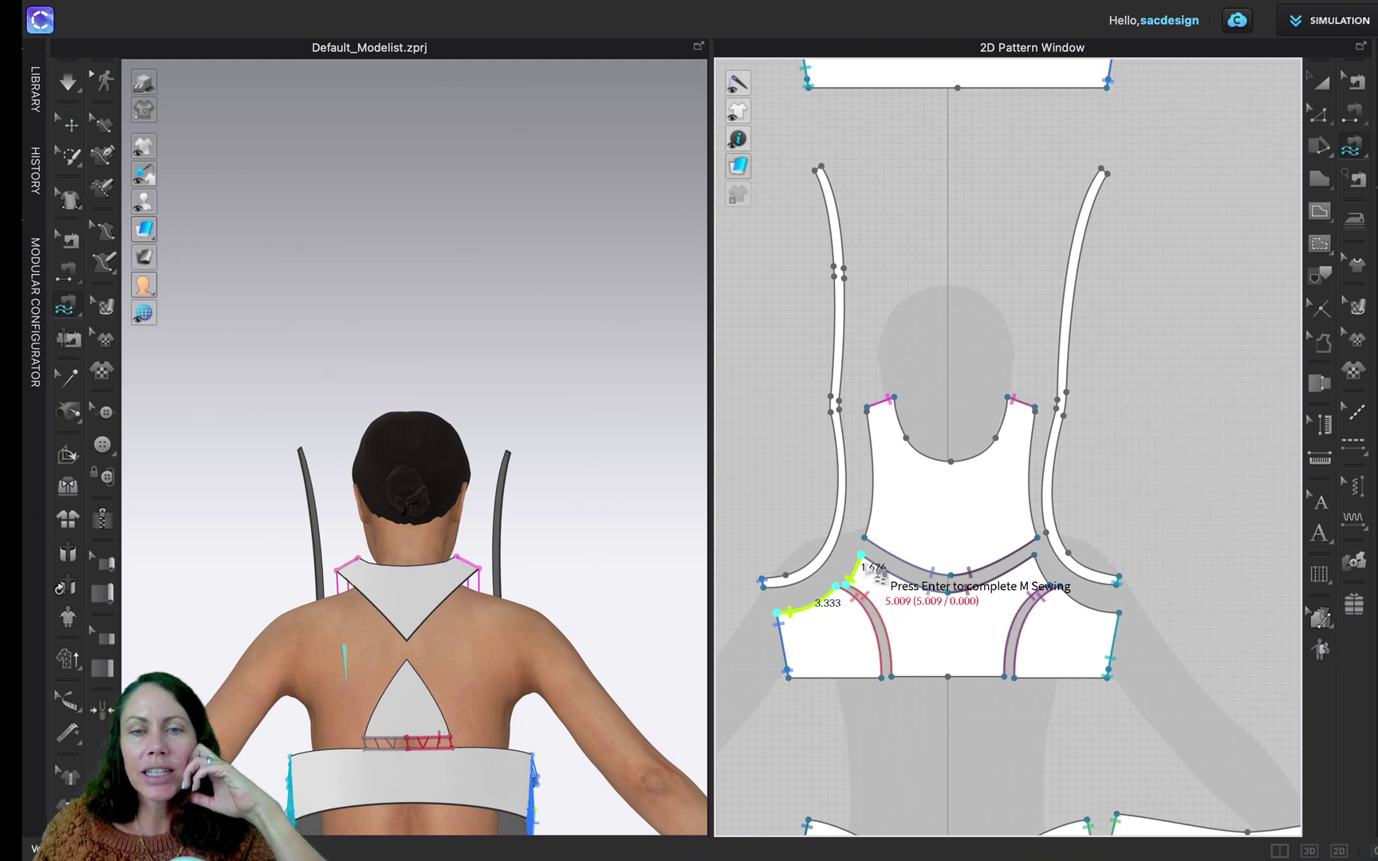
{"action": "left_click", "coordinate": [866, 546]}
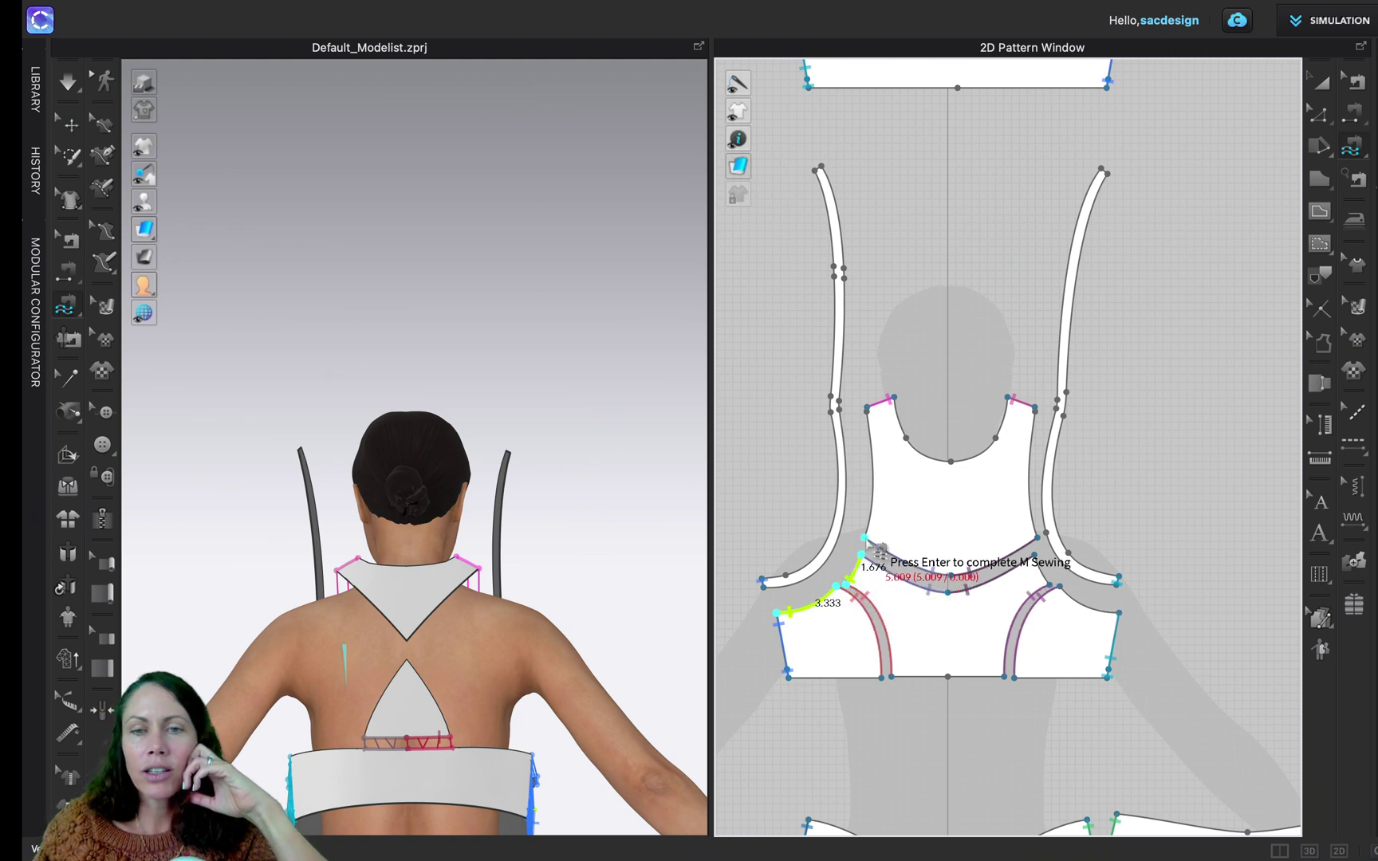
{"action": "scroll", "coordinate": [871, 437], "scroll_direction": "up", "scroll_amount": 3}
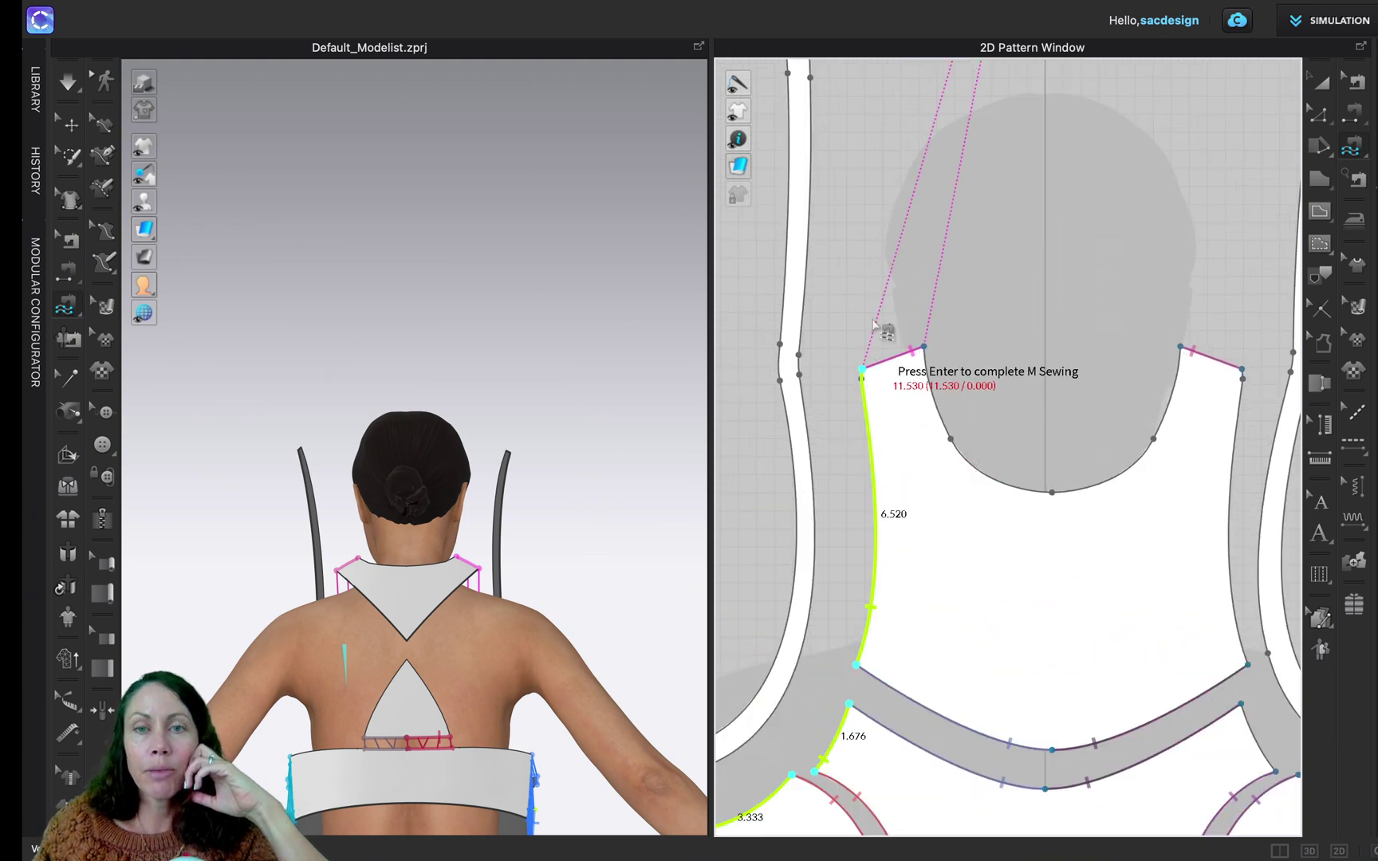
{"action": "key", "text": "Return"}
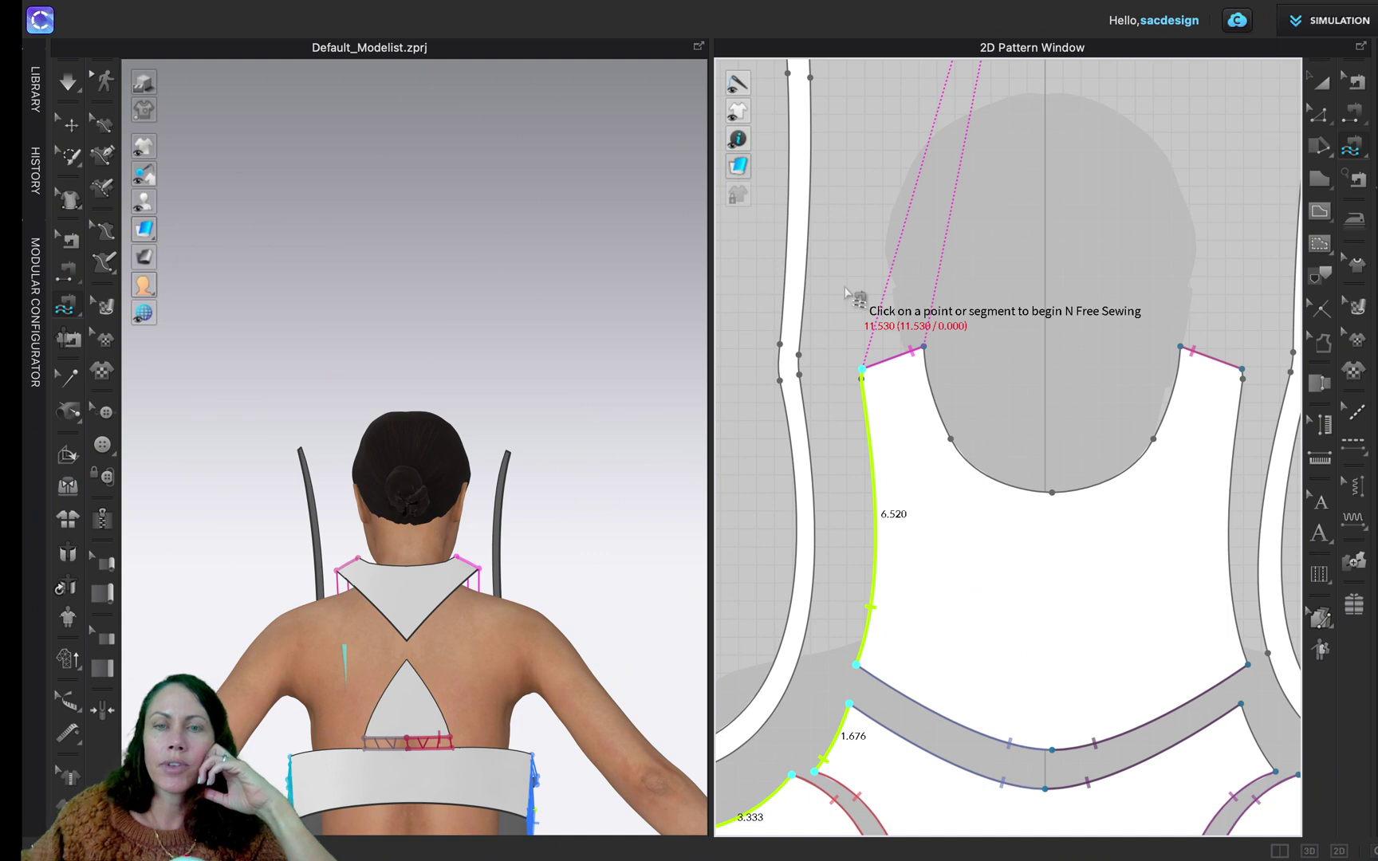
- Complete the left armhole seam along the left strap's inner edge, from its lower end to the point matching the M side's length
{"action": "right_click_drag", "start_coordinate": [804, 610], "coordinate": [987, 442]}
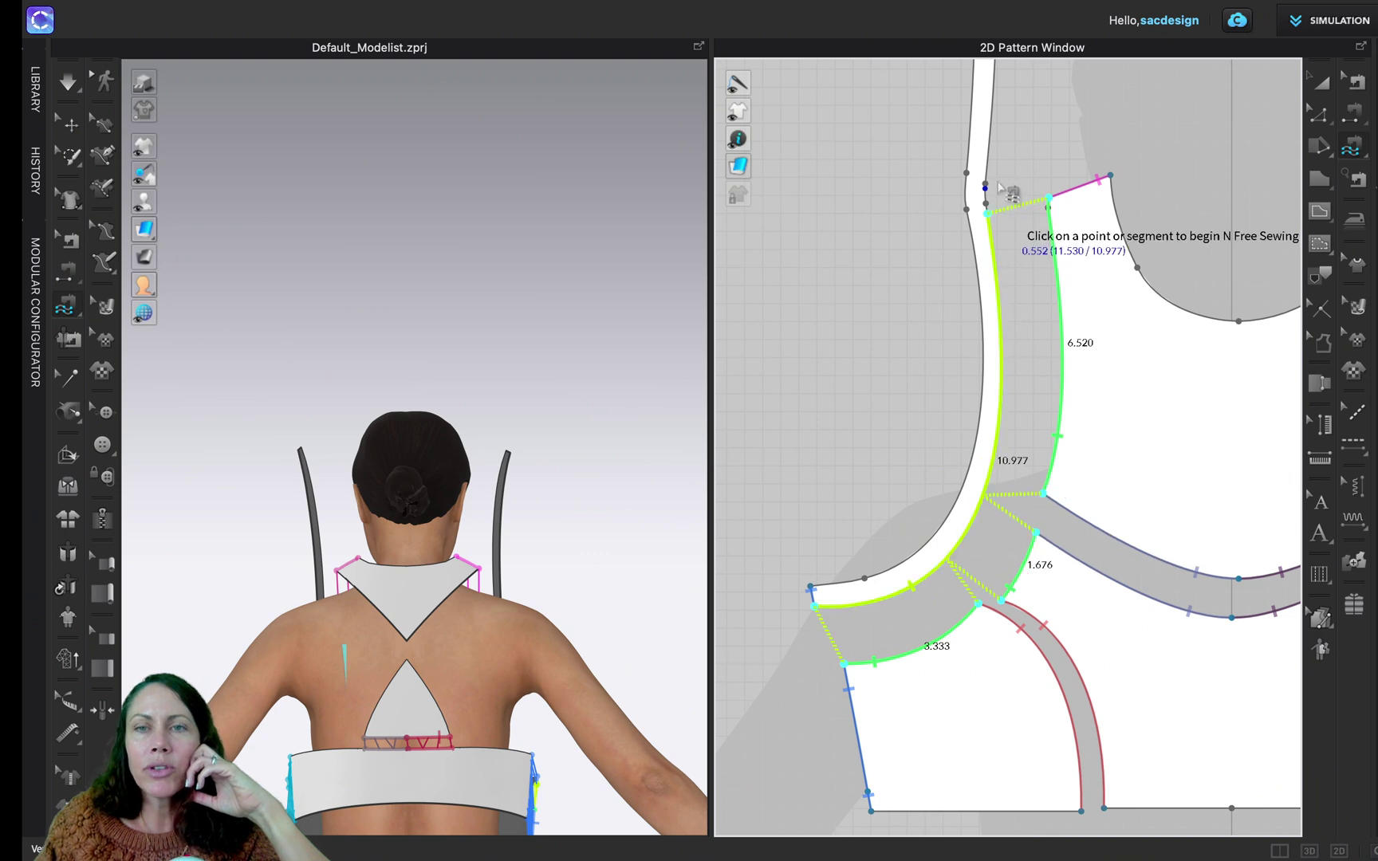
{"action": "scroll", "coordinate": [994, 203], "scroll_direction": "up", "scroll_amount": 5}
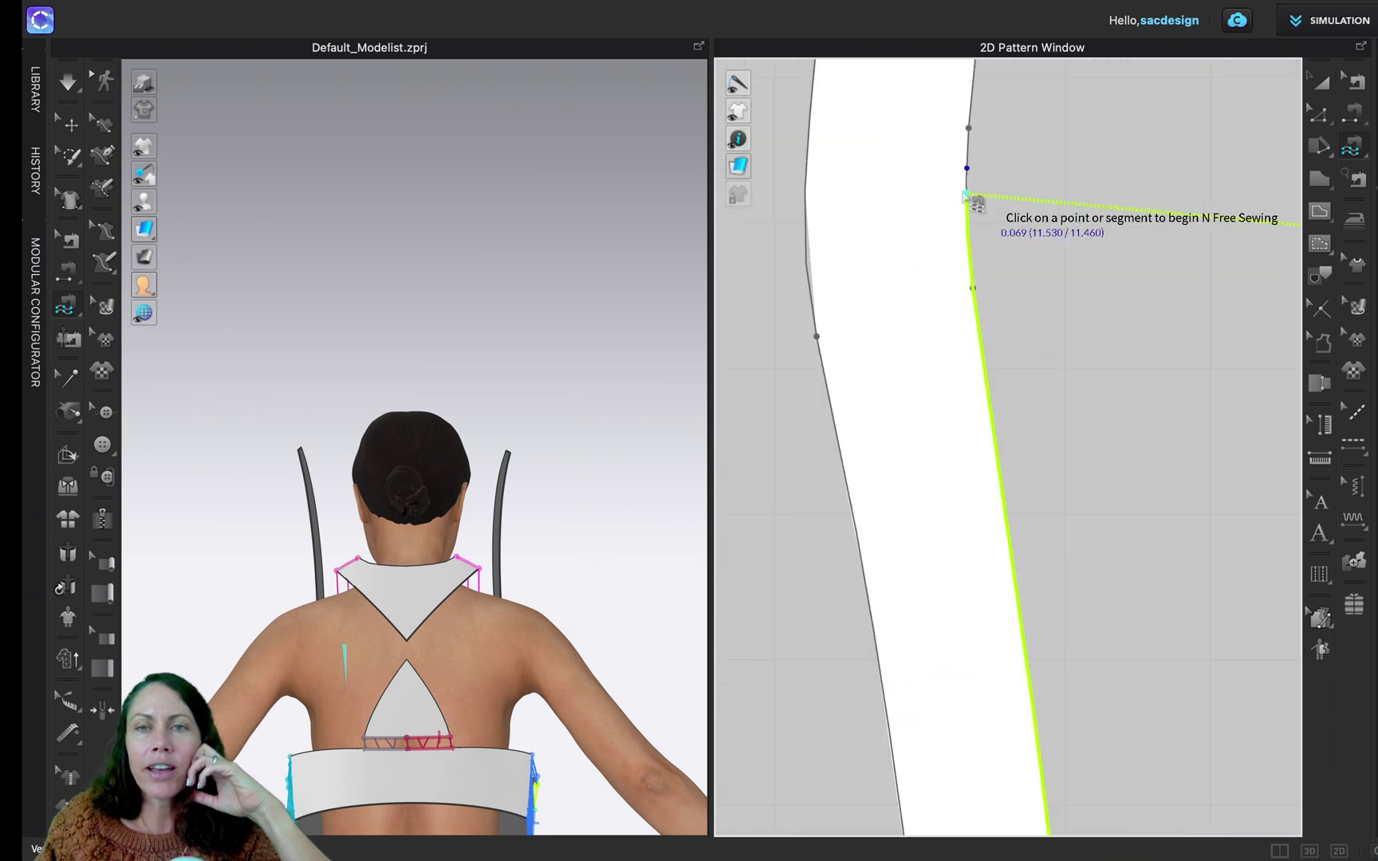
{"action": "left_click", "coordinate": [968, 169]}
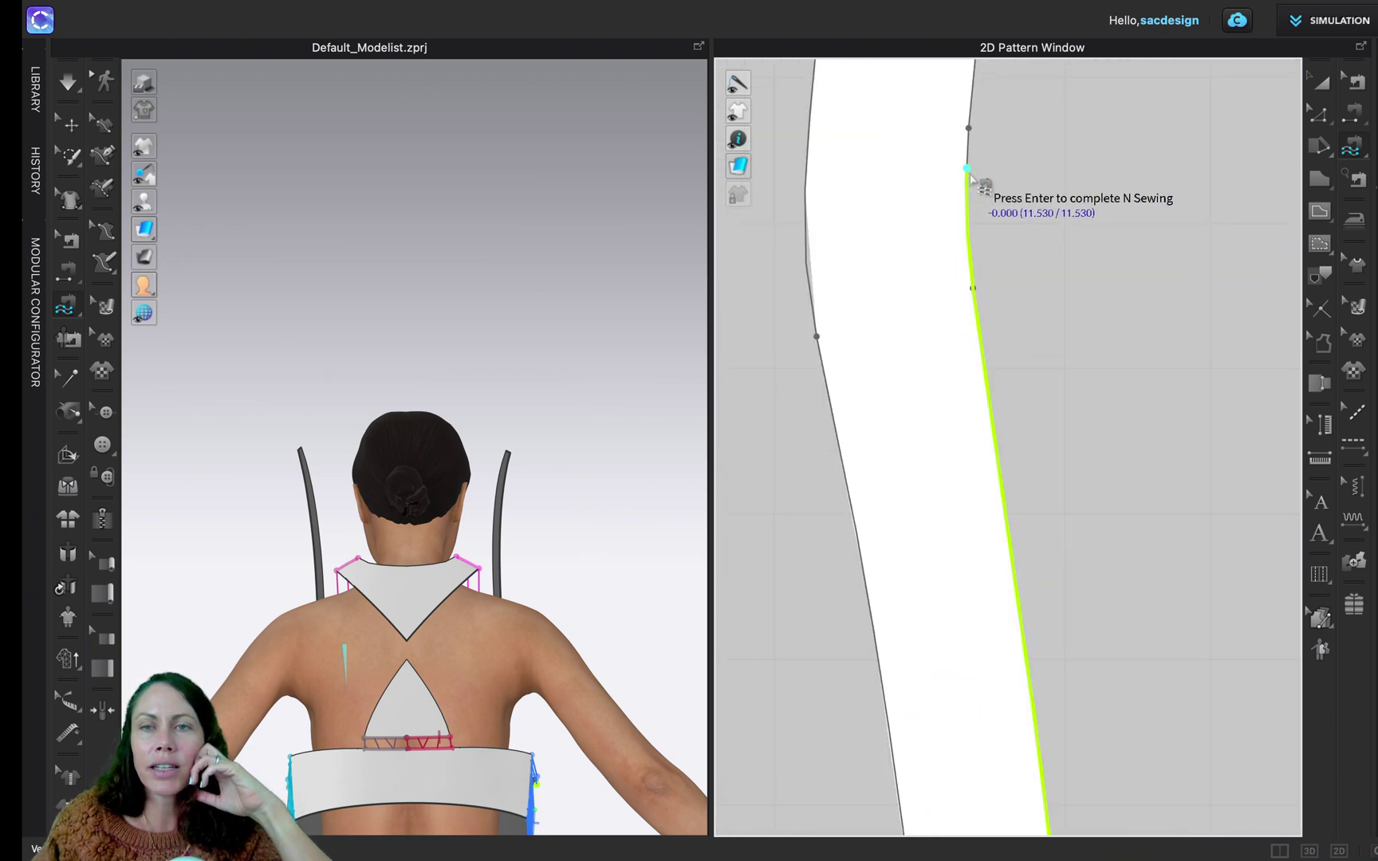
{"action": "key", "text": "Return"}
{"action": "scroll", "coordinate": [1070, 437], "scroll_direction": "down", "scroll_amount": 8}
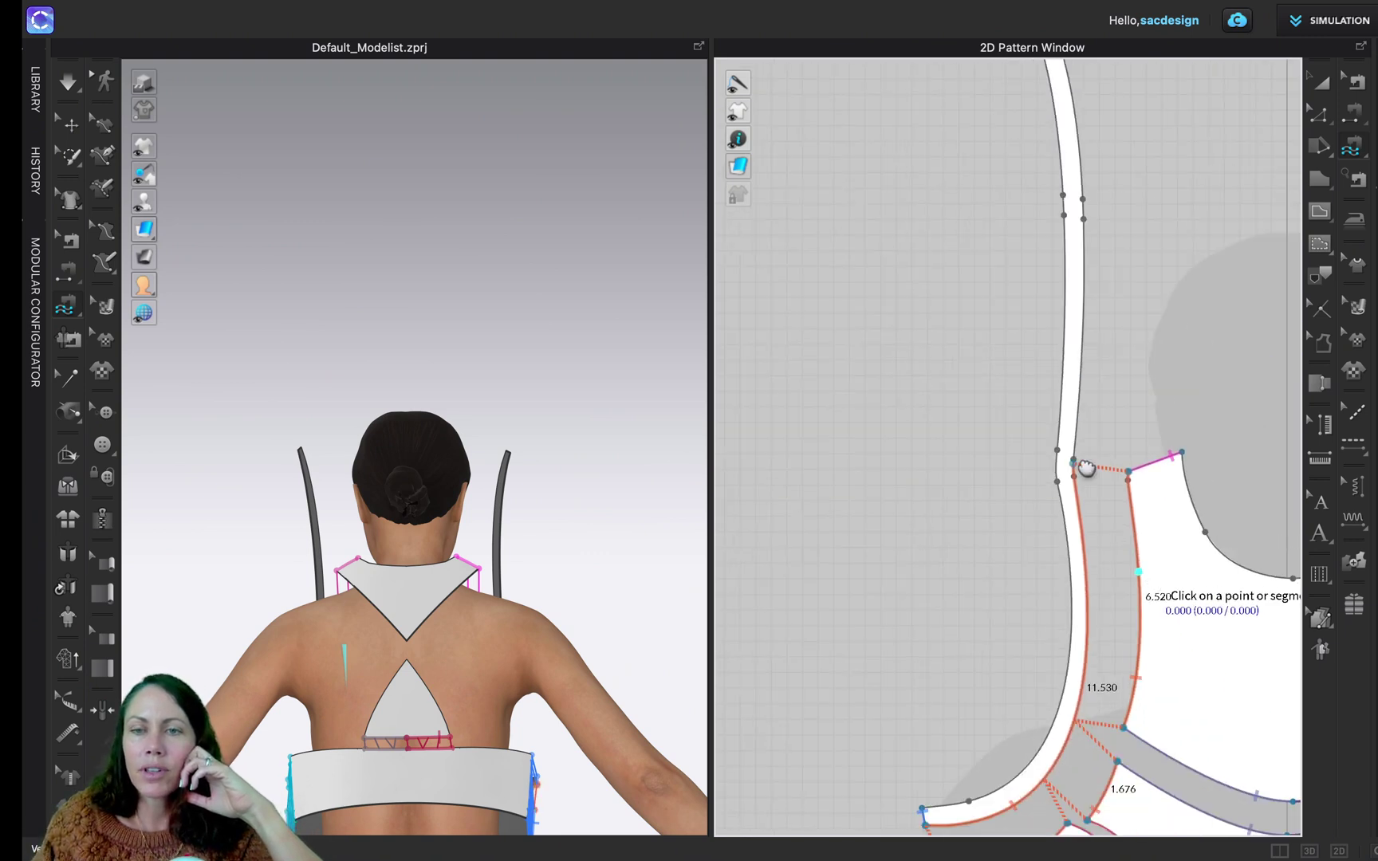
- Define the right armhole's M side along the top of the side bra panel, the centre bra panel's corner edge and the upper front panel's armhole
{"action": "middle_click_drag", "start_coordinate": [1247, 637], "coordinate": [994, 394]}
{"action": "right_click_drag", "start_coordinate": [551, 591], "coordinate": [302, 605]}
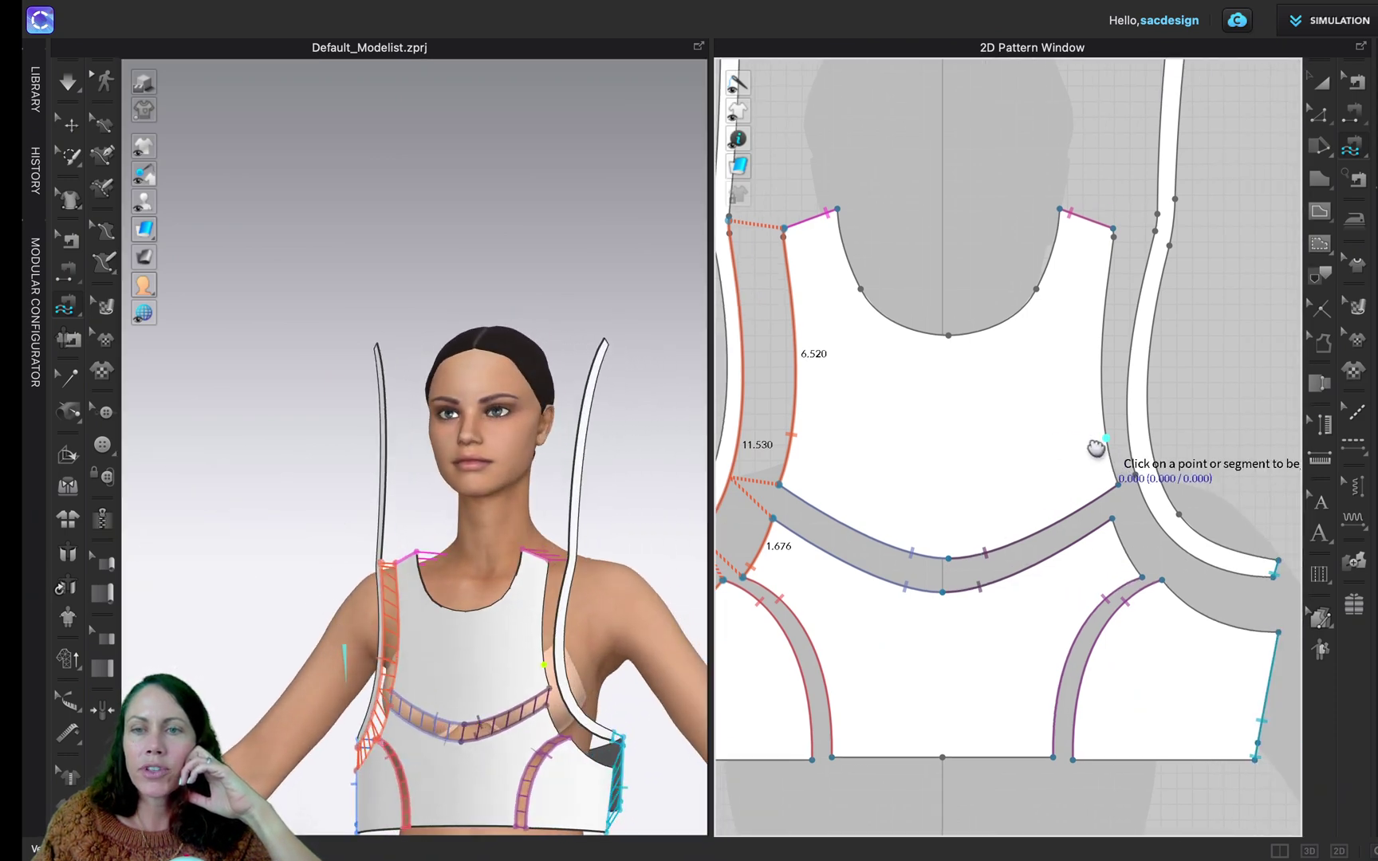
{"action": "middle_click_drag", "start_coordinate": [1098, 447], "coordinate": [874, 443]}
{"action": "left_click", "coordinate": [1146, 630]}
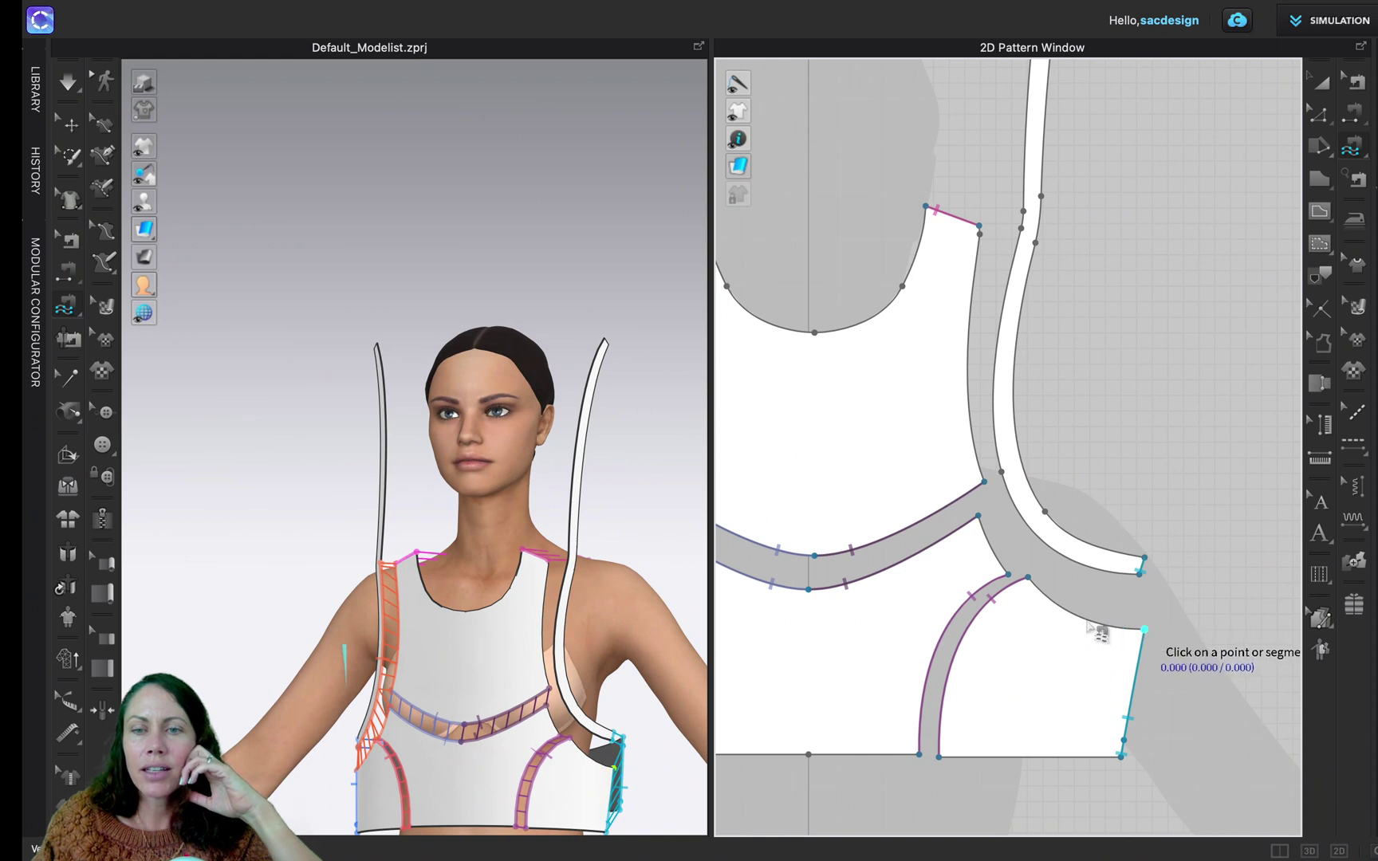
{"action": "left_click", "coordinate": [1028, 577]}
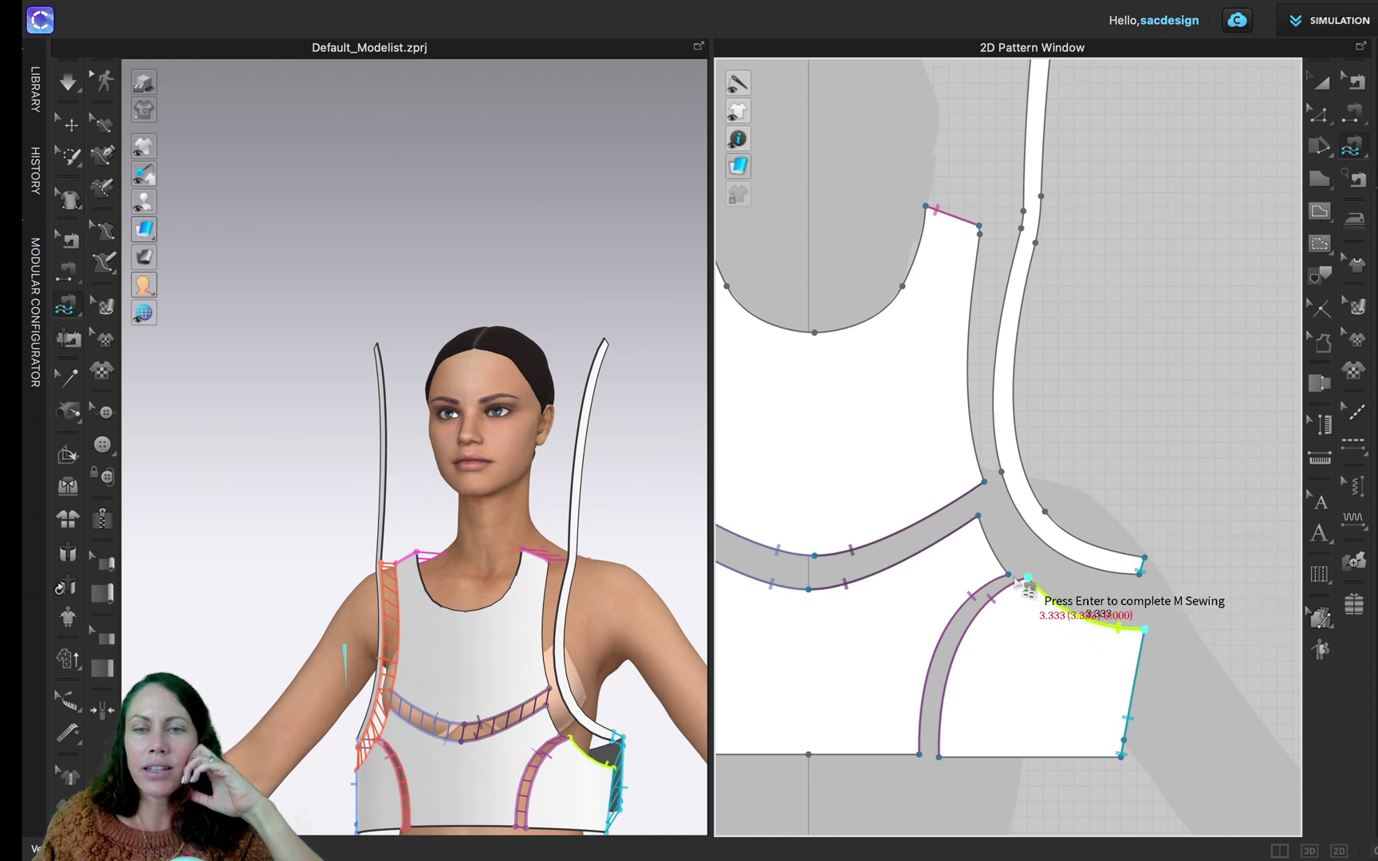
{"action": "left_click", "coordinate": [1008, 574]}
{"action": "left_click", "coordinate": [979, 517]}
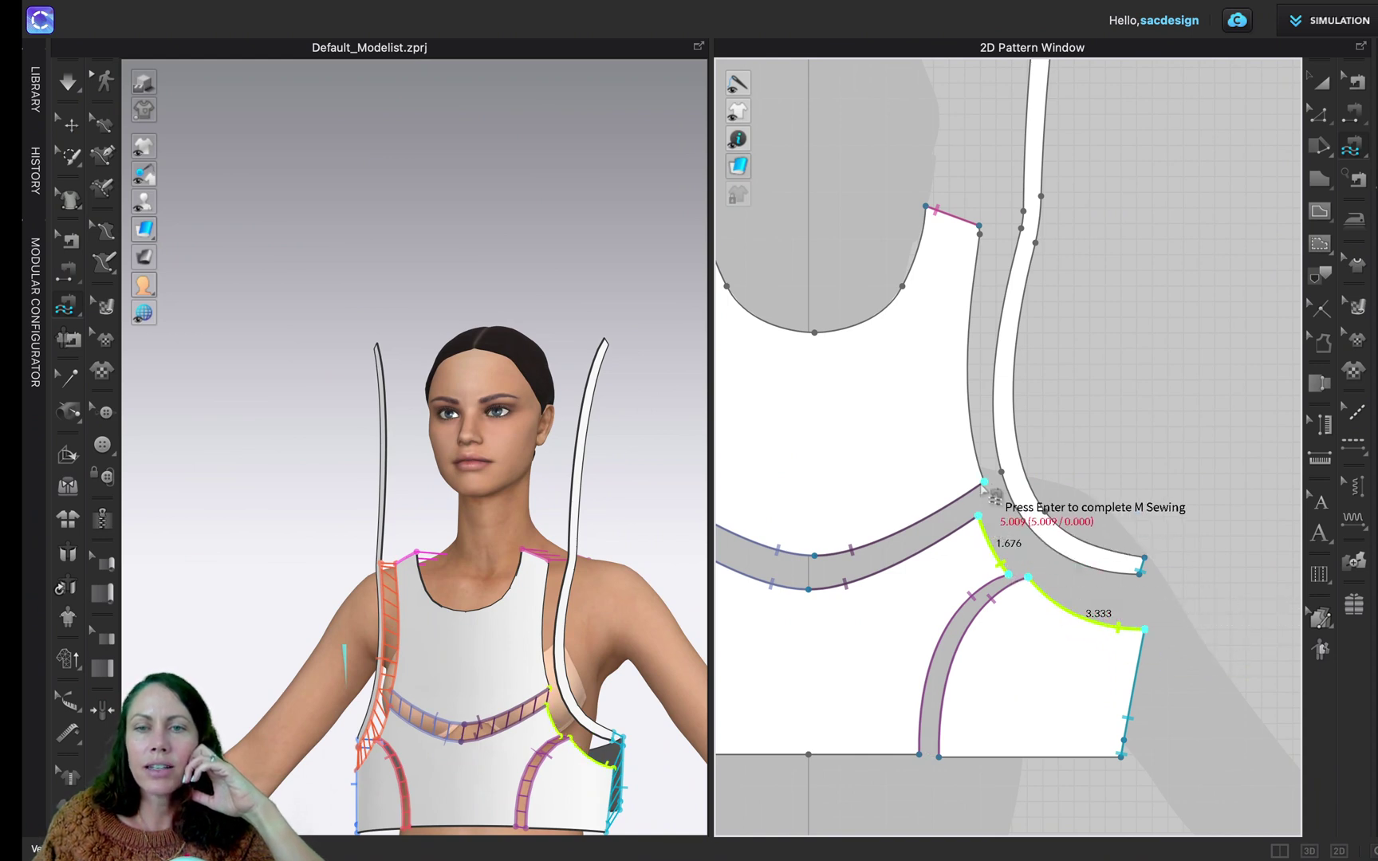
{"action": "left_click", "coordinate": [984, 482]}
{"action": "left_click", "coordinate": [980, 227]}
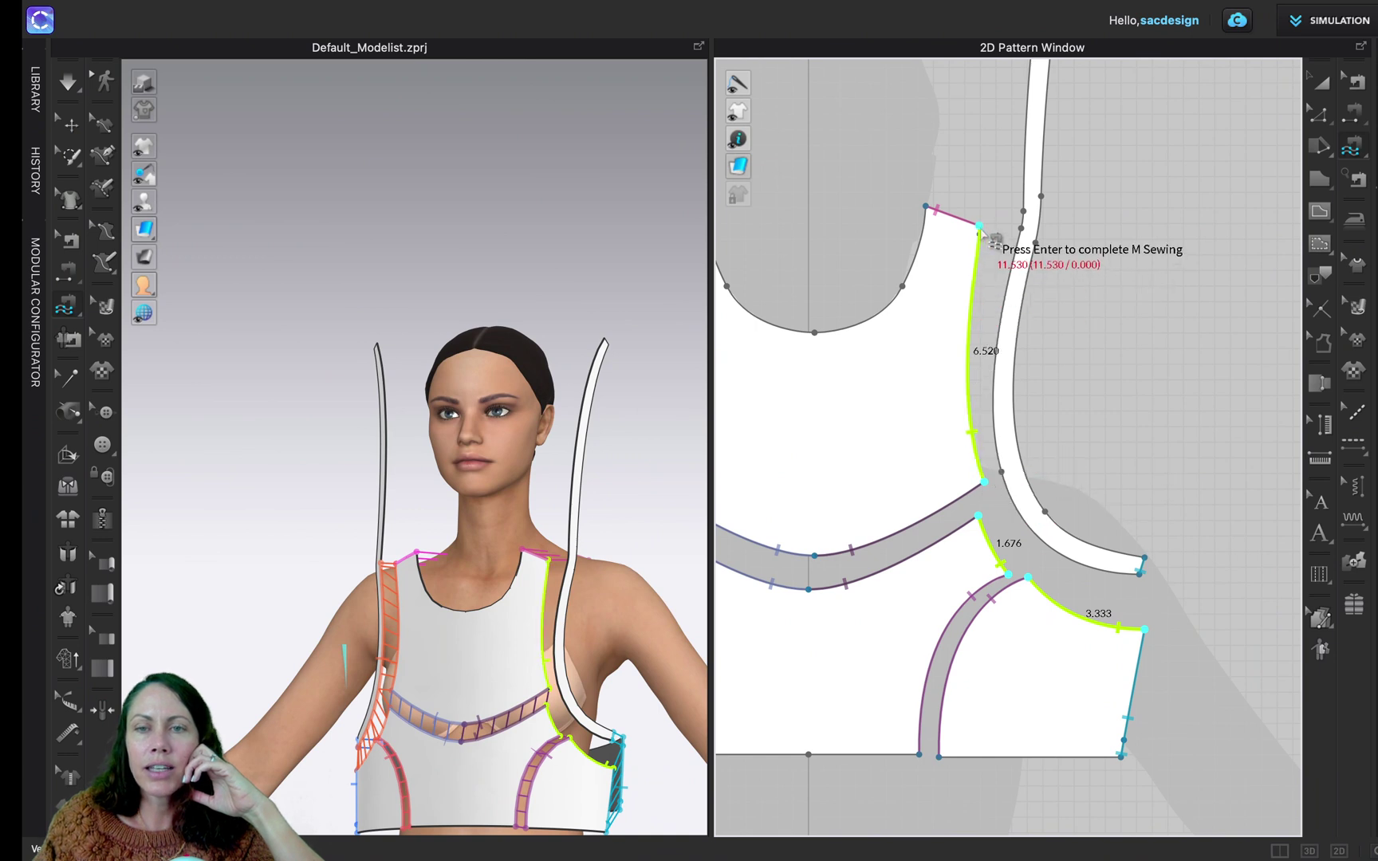
{"action": "left_click", "coordinate": [1000, 325]}
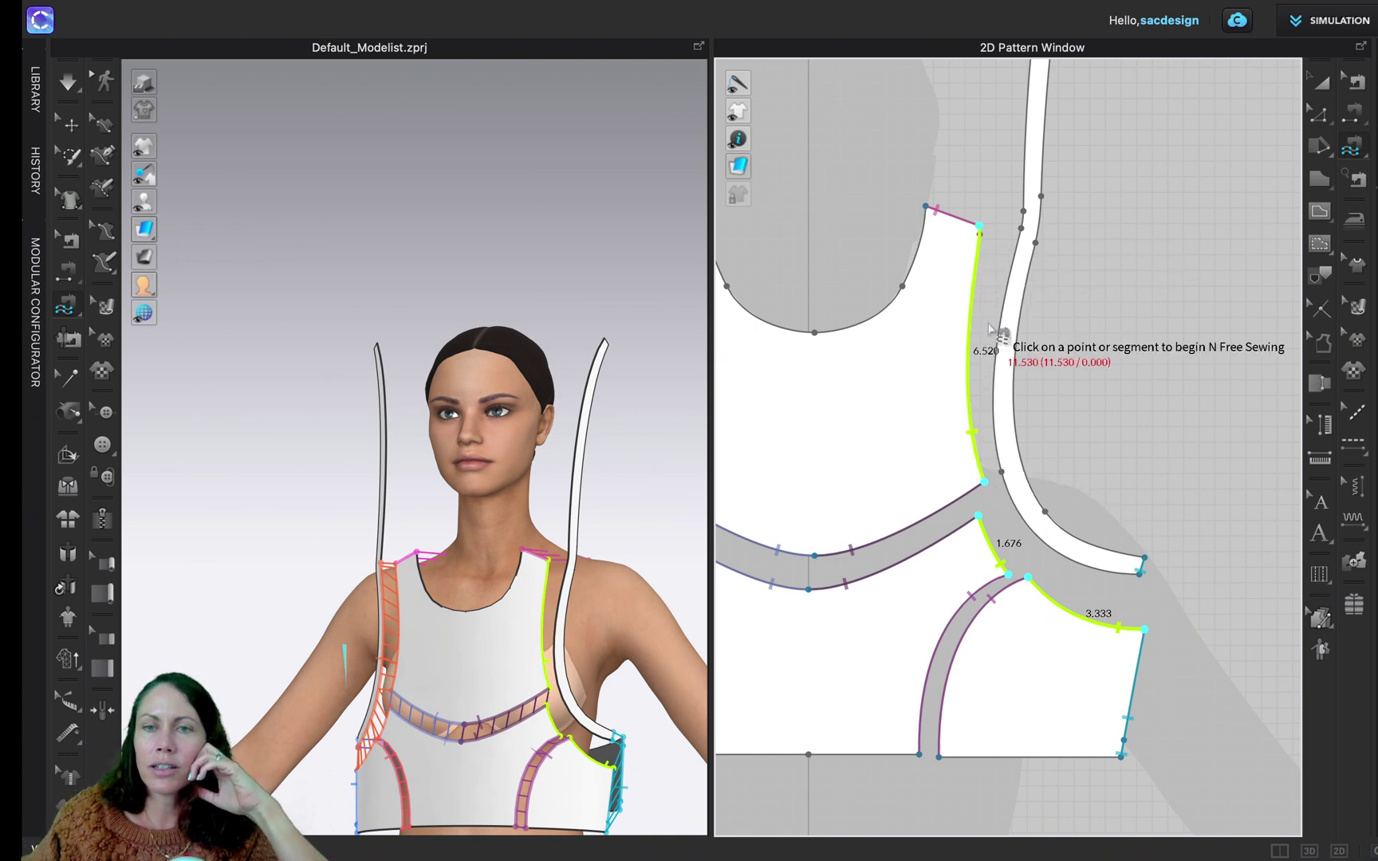
- Complete the right armhole seam along the right strap's inner edge, from its lower end to the point matching the M side's length
{"action": "left_click", "coordinate": [1141, 573]}
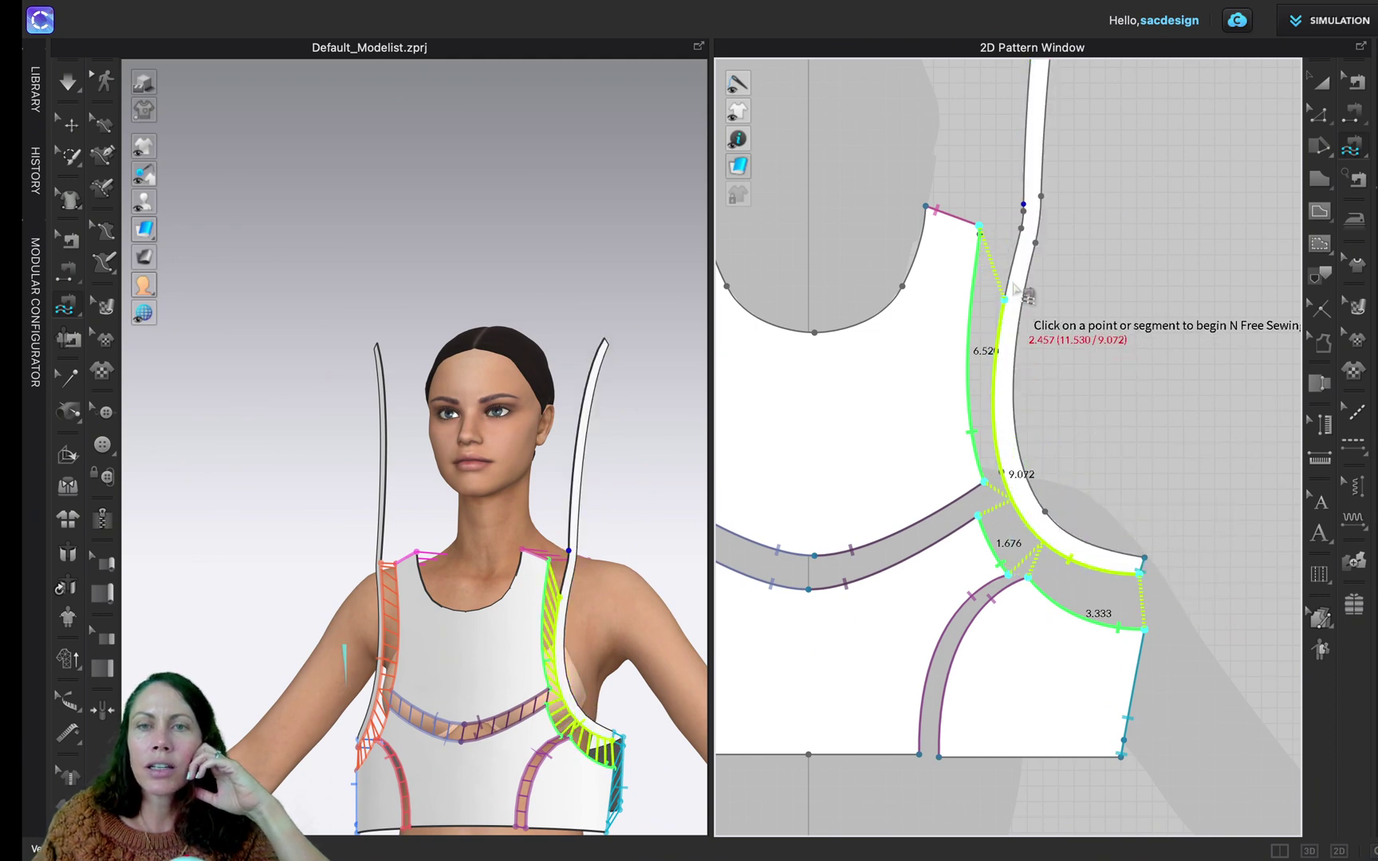
{"action": "scroll", "coordinate": [1031, 212], "scroll_direction": "up", "scroll_amount": 2}
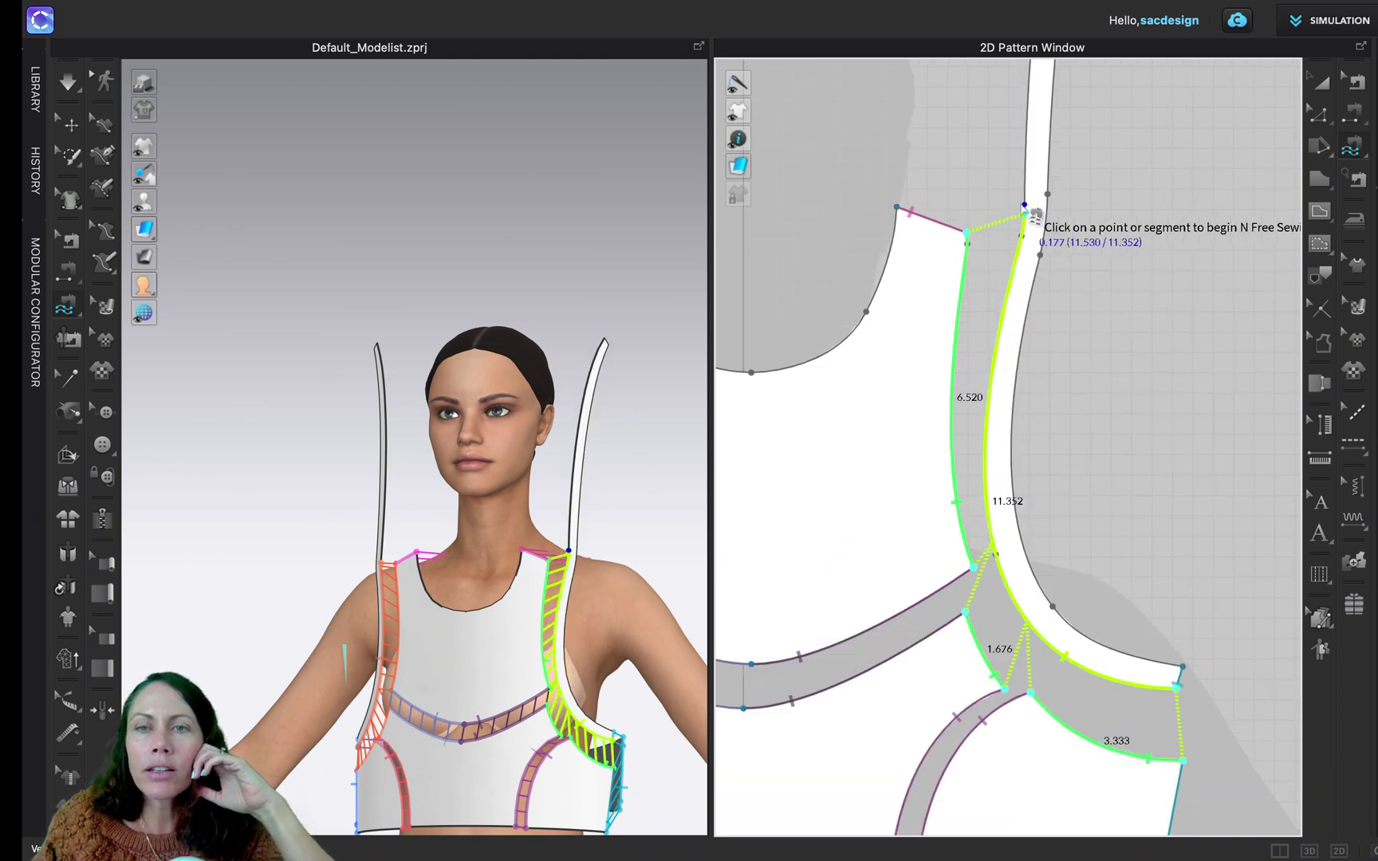
{"action": "scroll", "coordinate": [1030, 212], "scroll_direction": "up", "scroll_amount": 2}
{"action": "left_click", "coordinate": [1040, 211]}
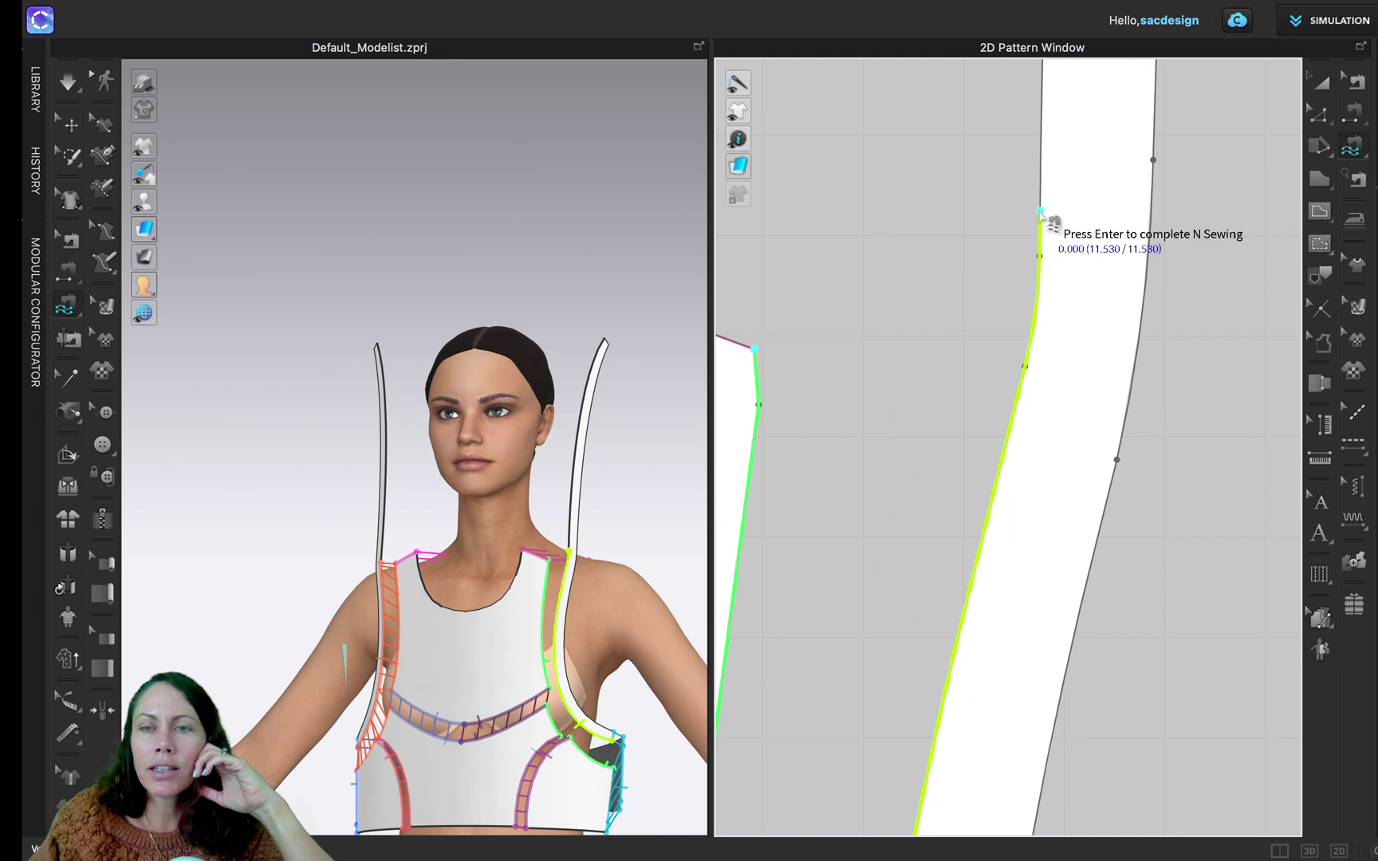
{"action": "key", "text": "Return"}
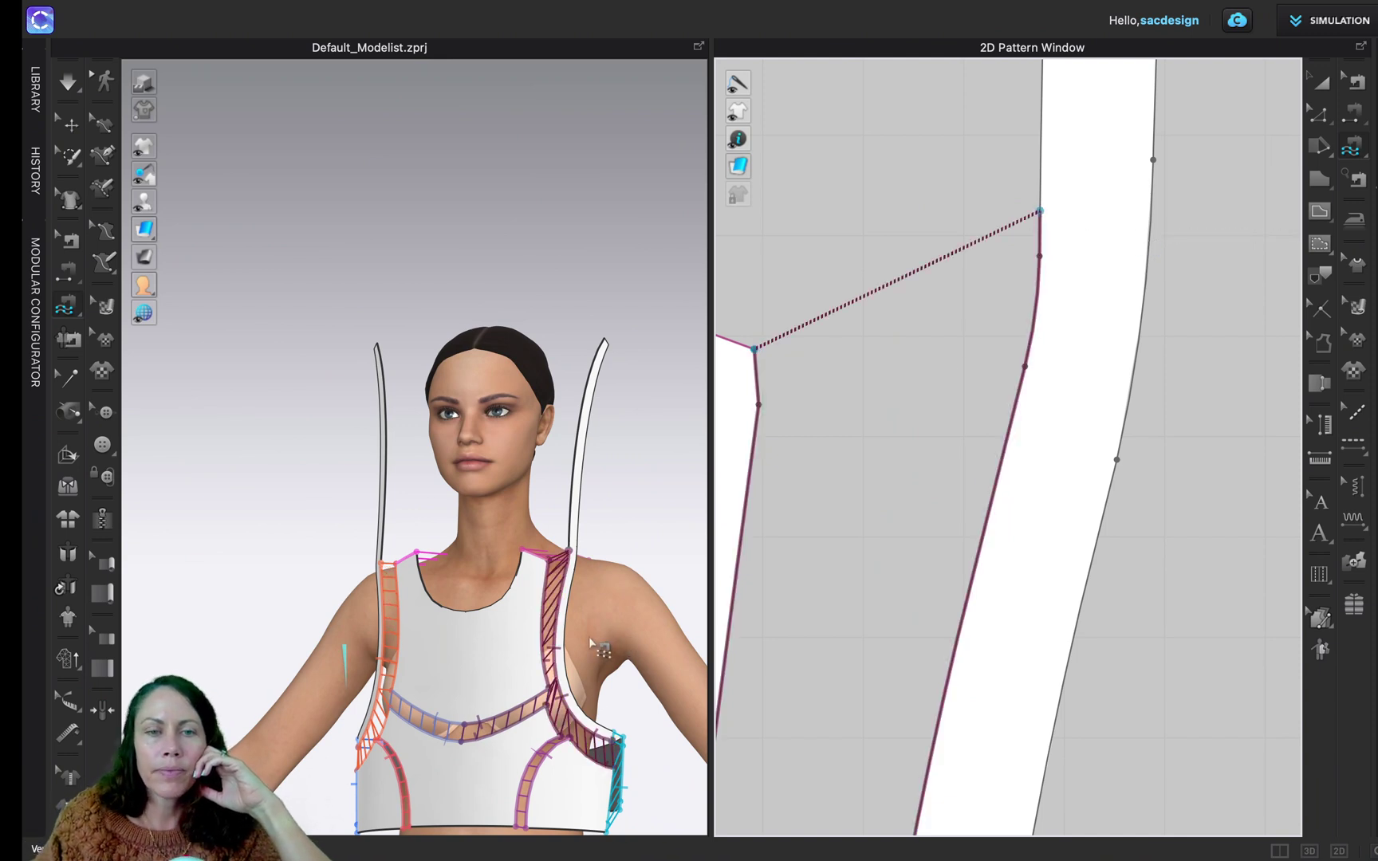
- Examine the new armhole seams and the straps' course over the shoulders on the avatar
{"action": "key", "text": "2"}
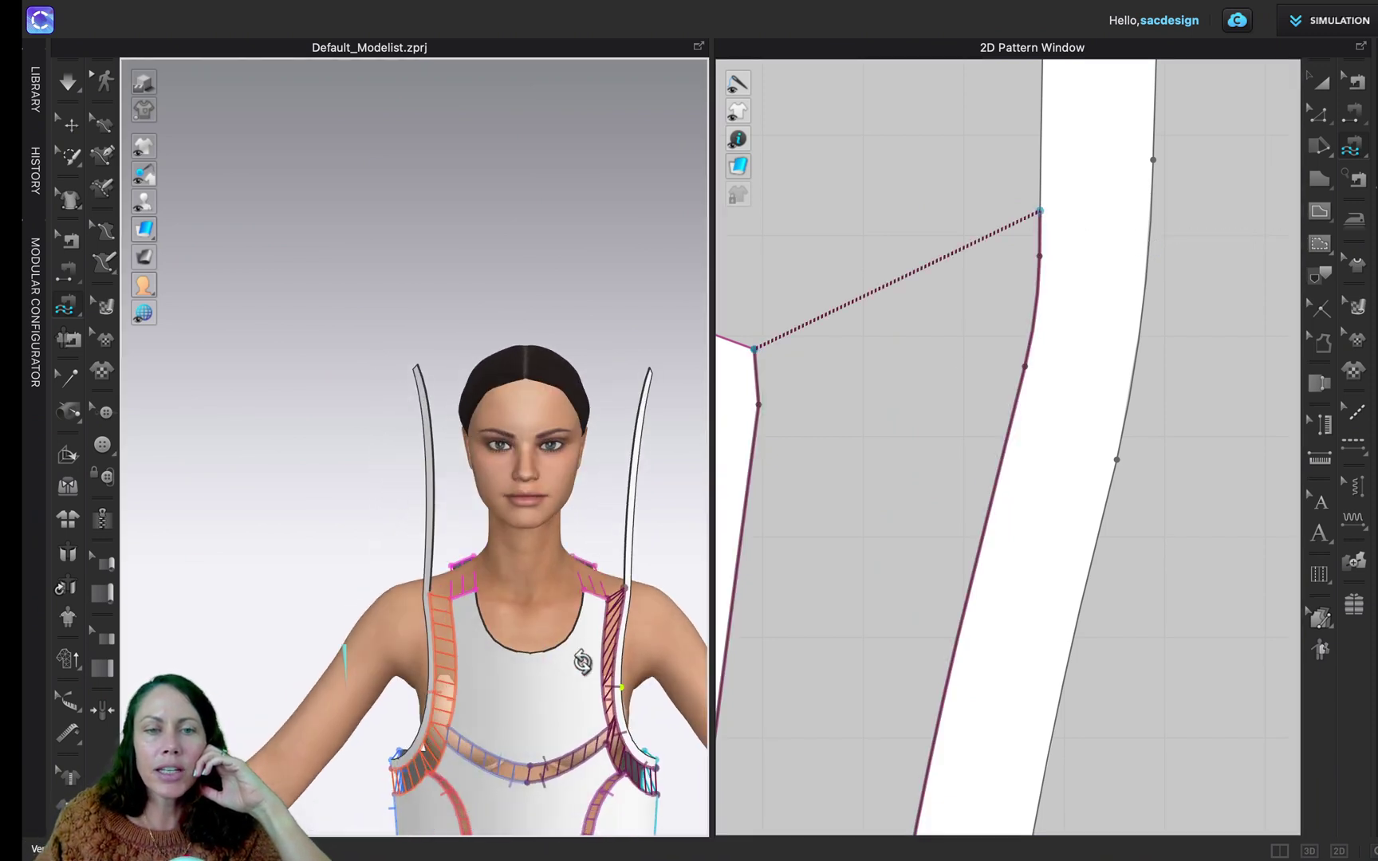
{"action": "scroll", "coordinate": [581, 669], "scroll_direction": "down", "scroll_amount": 6}
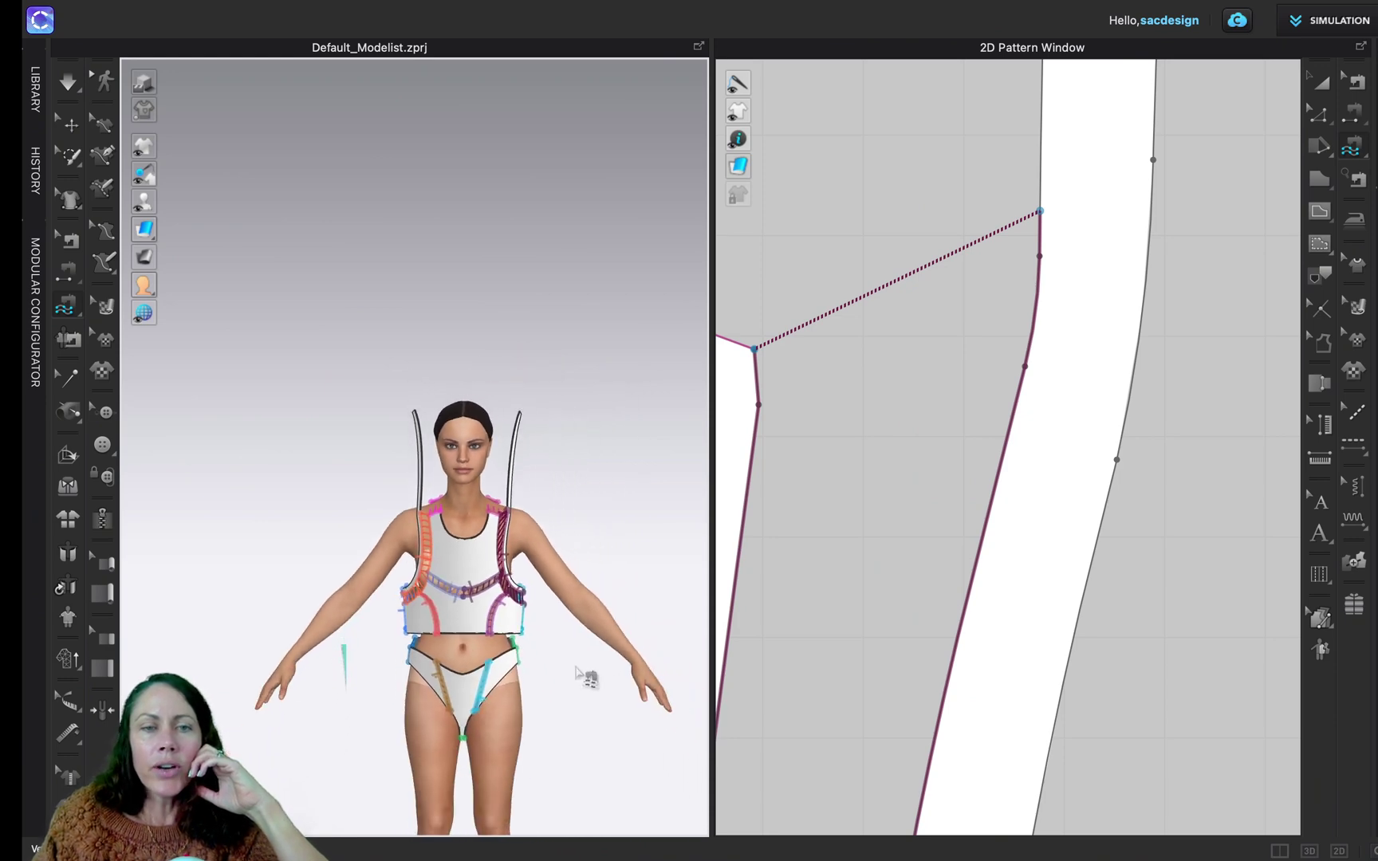
{"action": "right_click_drag", "start_coordinate": [524, 578], "coordinate": [481, 558]}
{"action": "scroll", "coordinate": [482, 559], "scroll_direction": "up", "scroll_amount": 8}
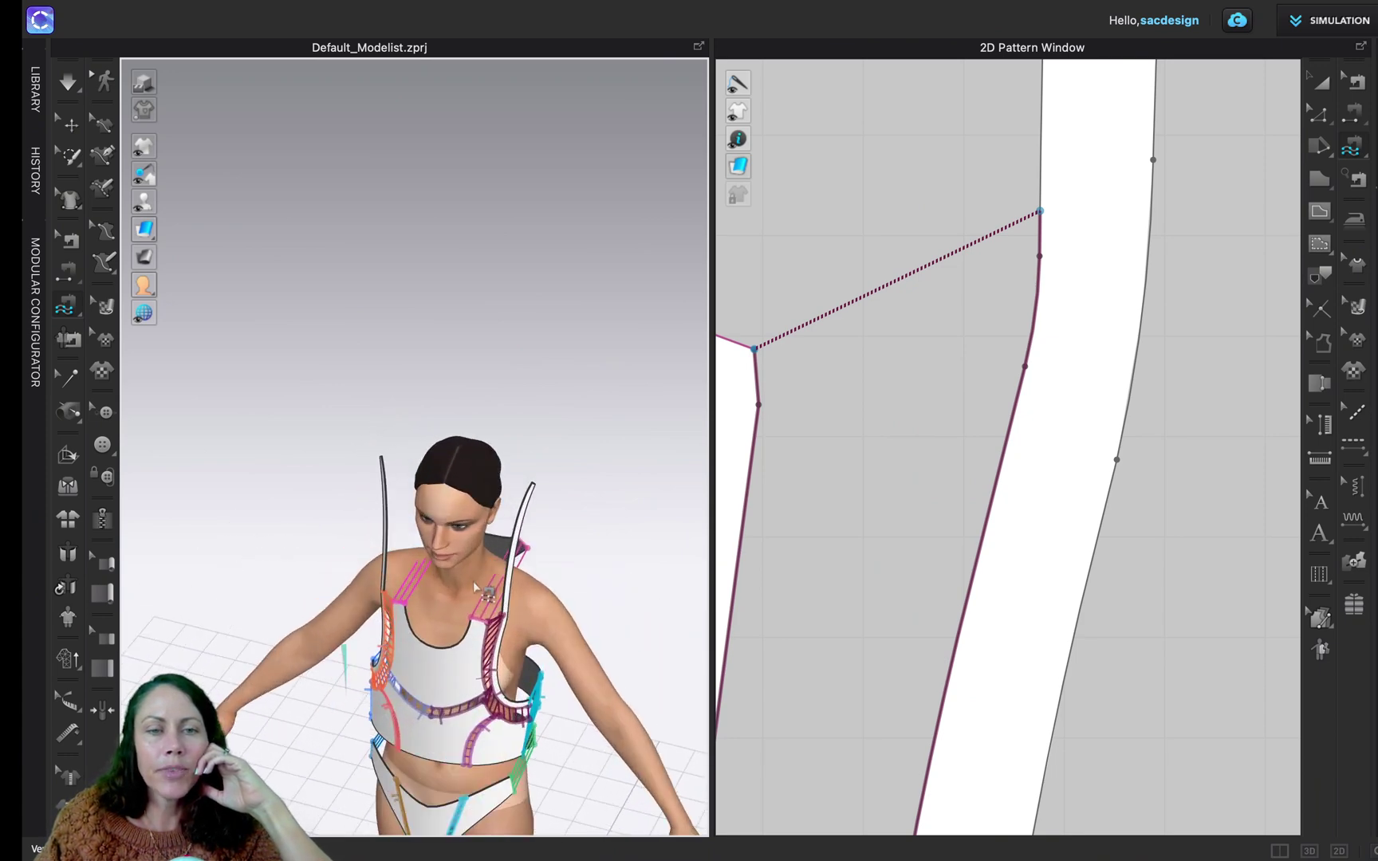
{"action": "scroll", "coordinate": [591, 480], "scroll_direction": "up", "scroll_amount": 5}
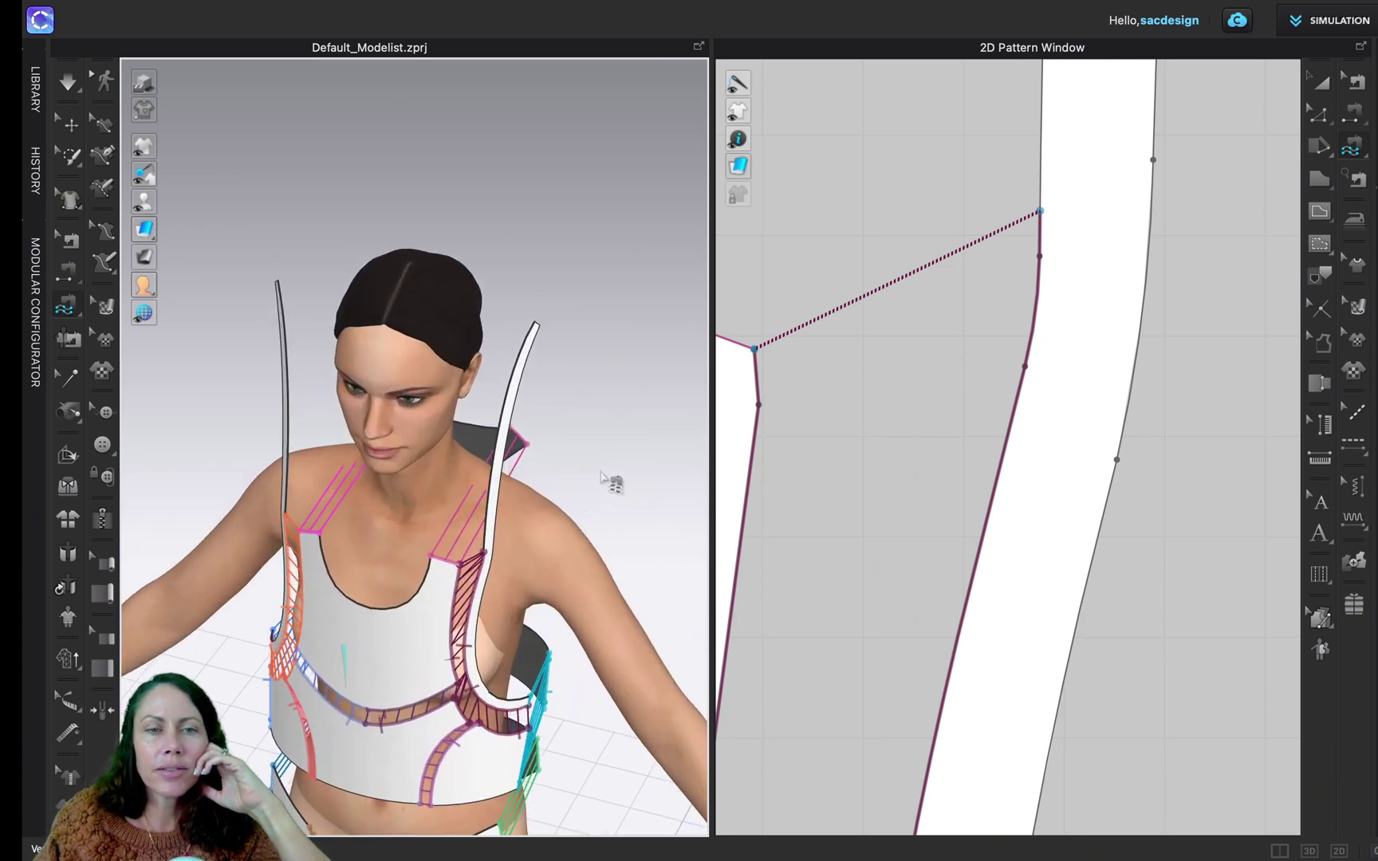
{"action": "left_click", "coordinate": [1320, 86]}
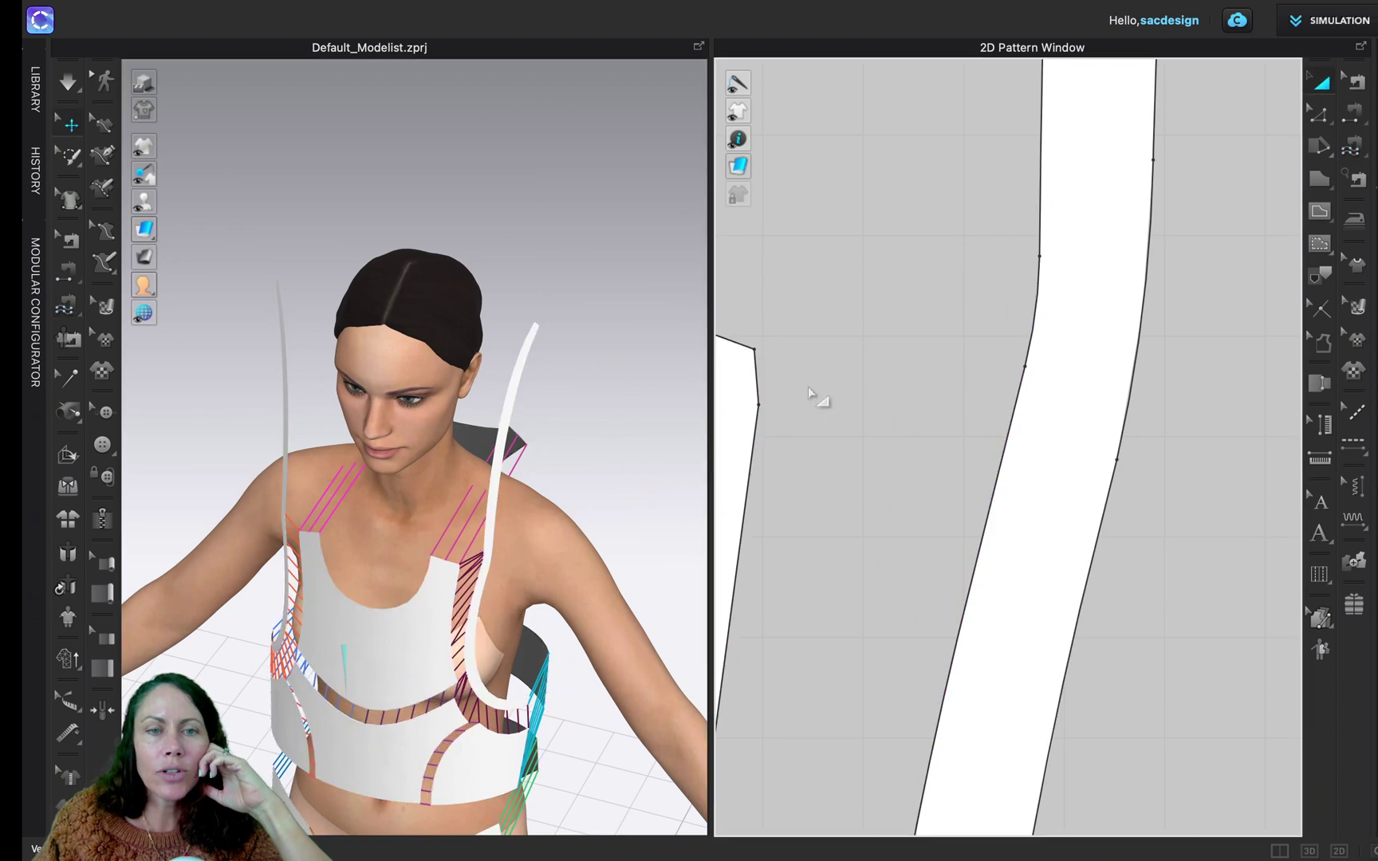
{"action": "left_click", "coordinate": [486, 511]}
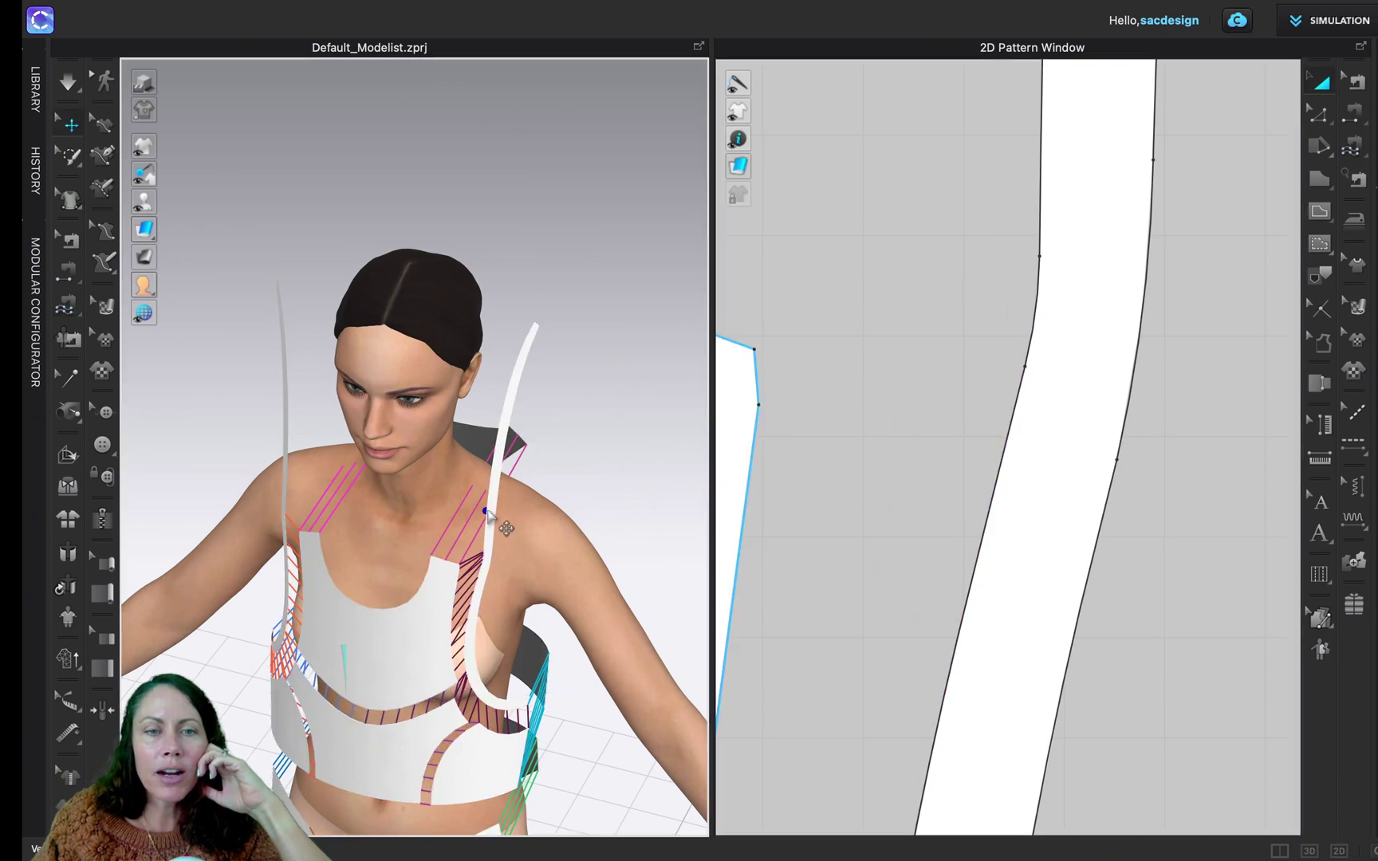
- Locate the right strap and the upper back panel in the pattern layout by selecting them on the avatar
{"action": "left_click", "coordinate": [488, 516]}
{"action": "scroll", "coordinate": [945, 469], "scroll_direction": "down", "scroll_amount": 5}
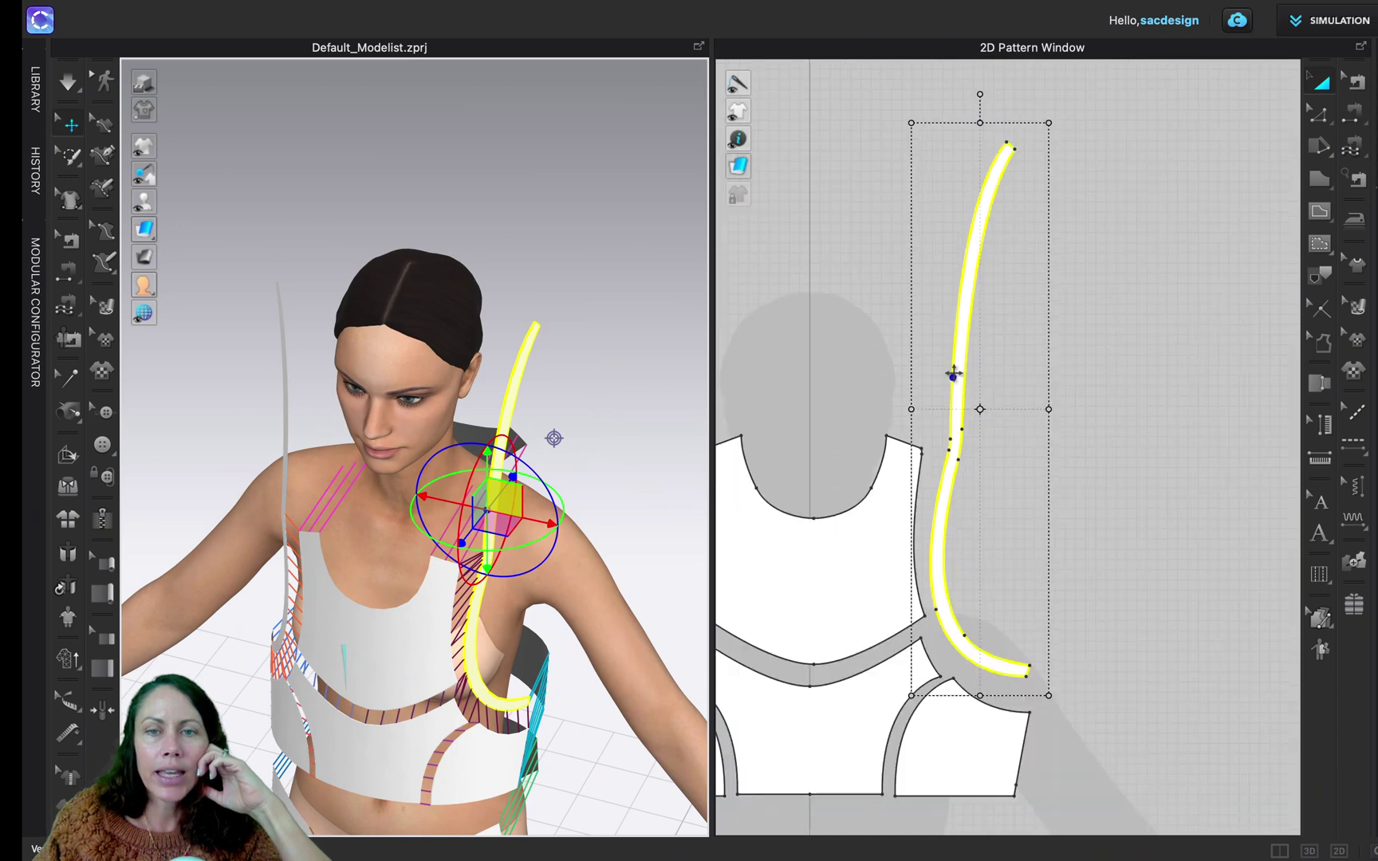
{"action": "right_click_drag", "start_coordinate": [602, 471], "coordinate": [429, 435]}
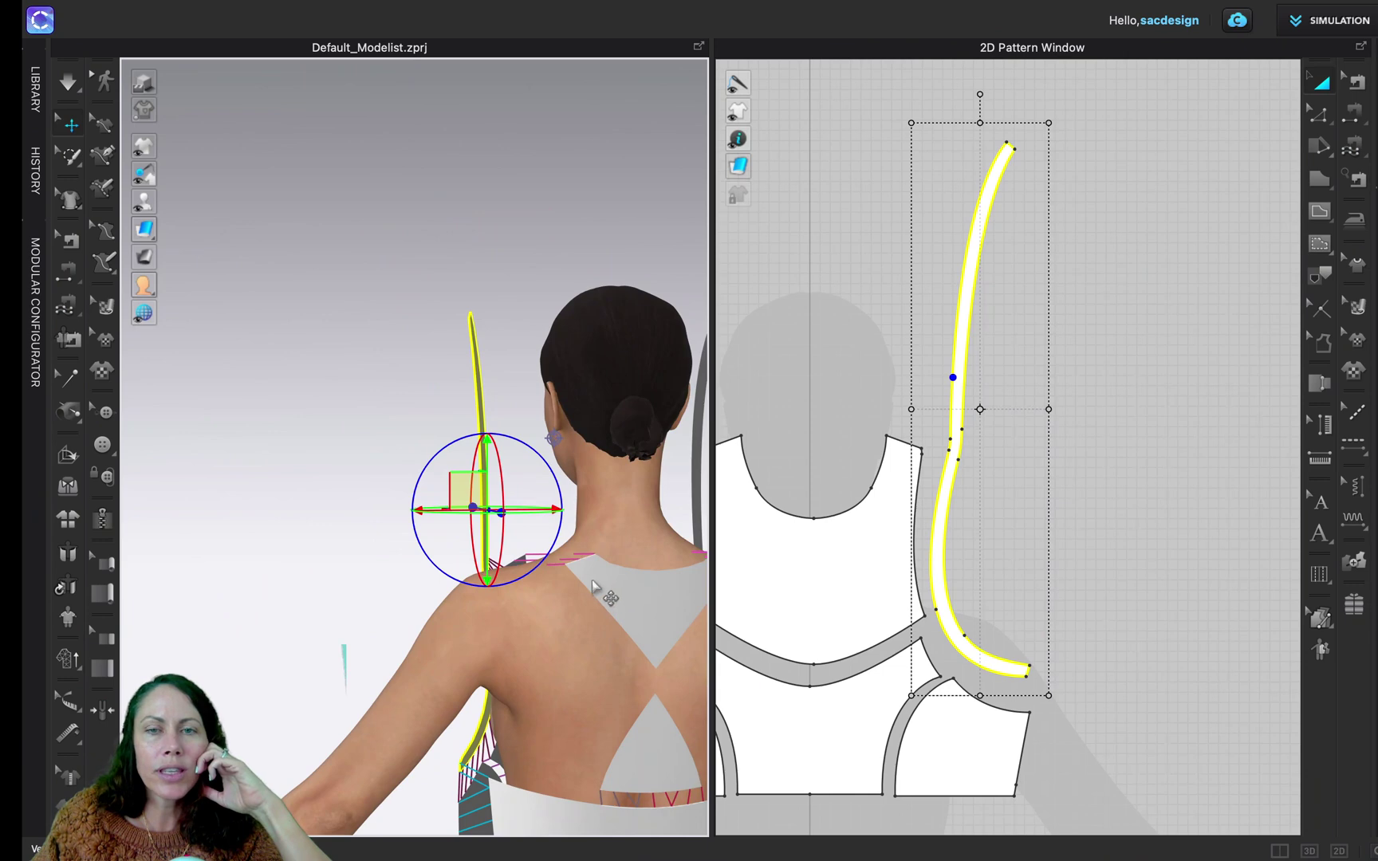
{"action": "left_click", "coordinate": [591, 586]}
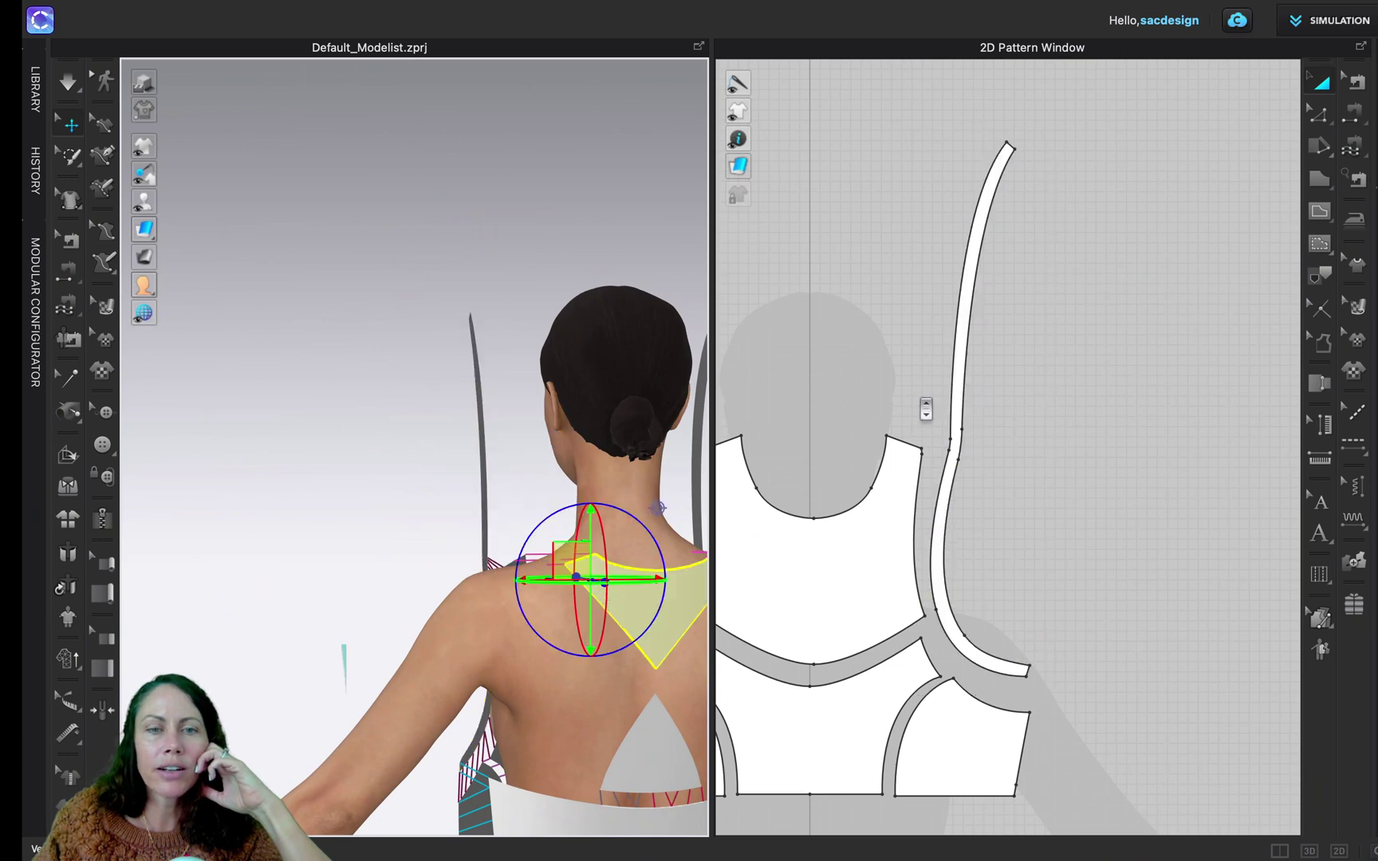
{"action": "scroll", "coordinate": [926, 408], "scroll_direction": "down", "scroll_amount": 5}
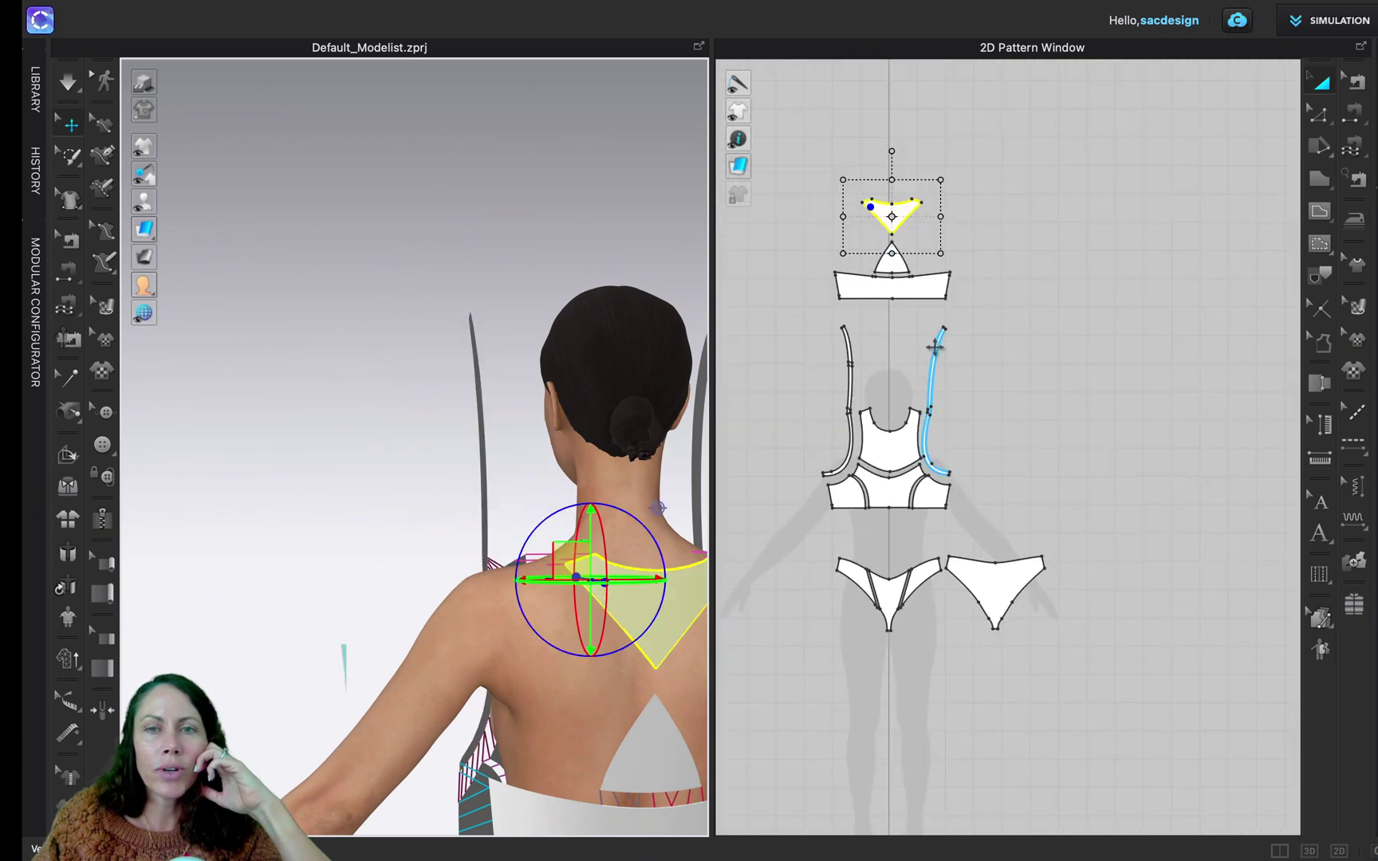
{"action": "scroll", "coordinate": [969, 405], "scroll_direction": "up", "scroll_amount": 4}
{"action": "right_click_drag", "start_coordinate": [975, 409], "coordinate": [999, 542]}
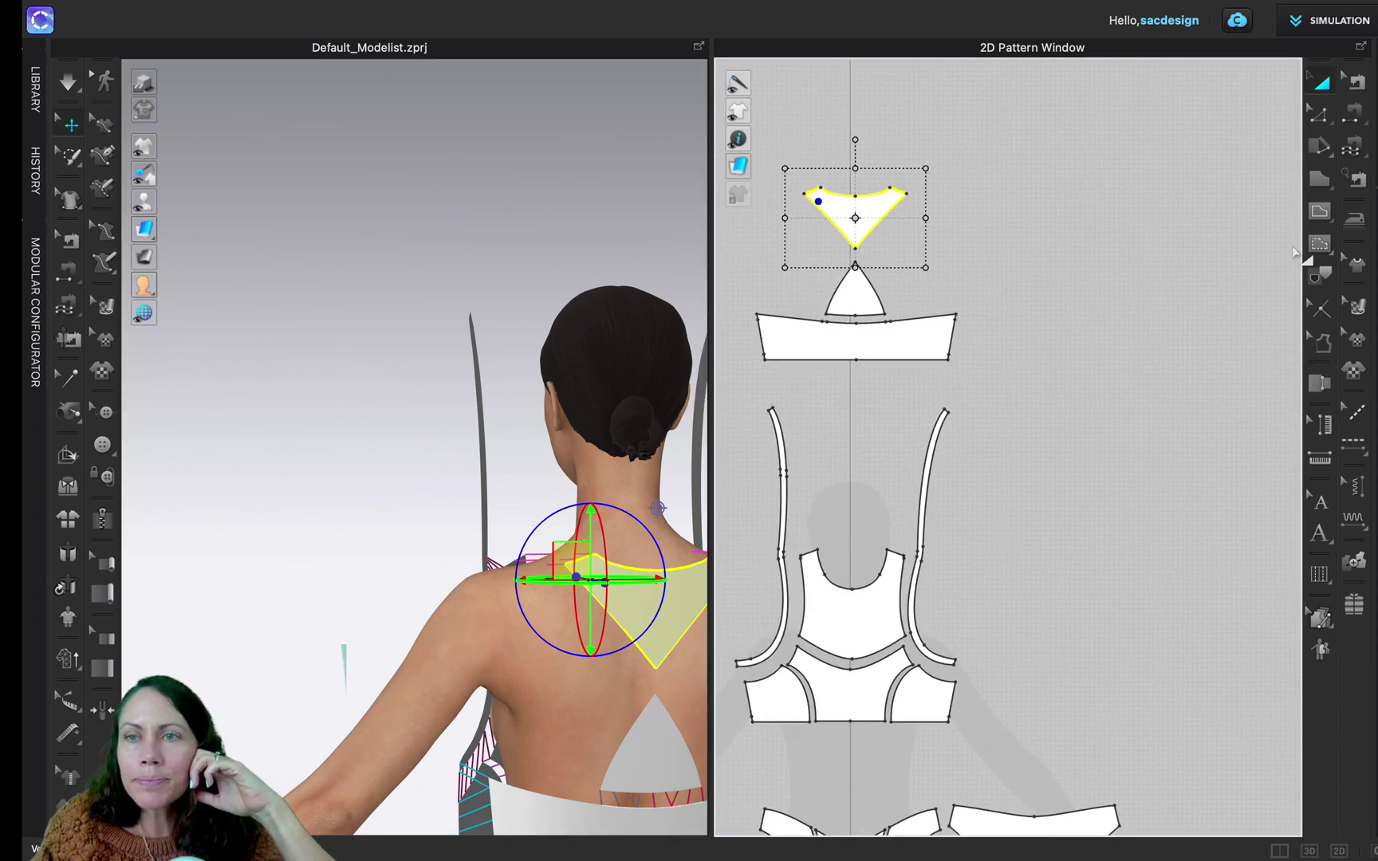
- Free-sew the upper back panel's left diagonal edge to the right strap's inner edge, starting at the armhole seam's upper end and matching lengths
{"action": "left_click", "coordinate": [1360, 142]}
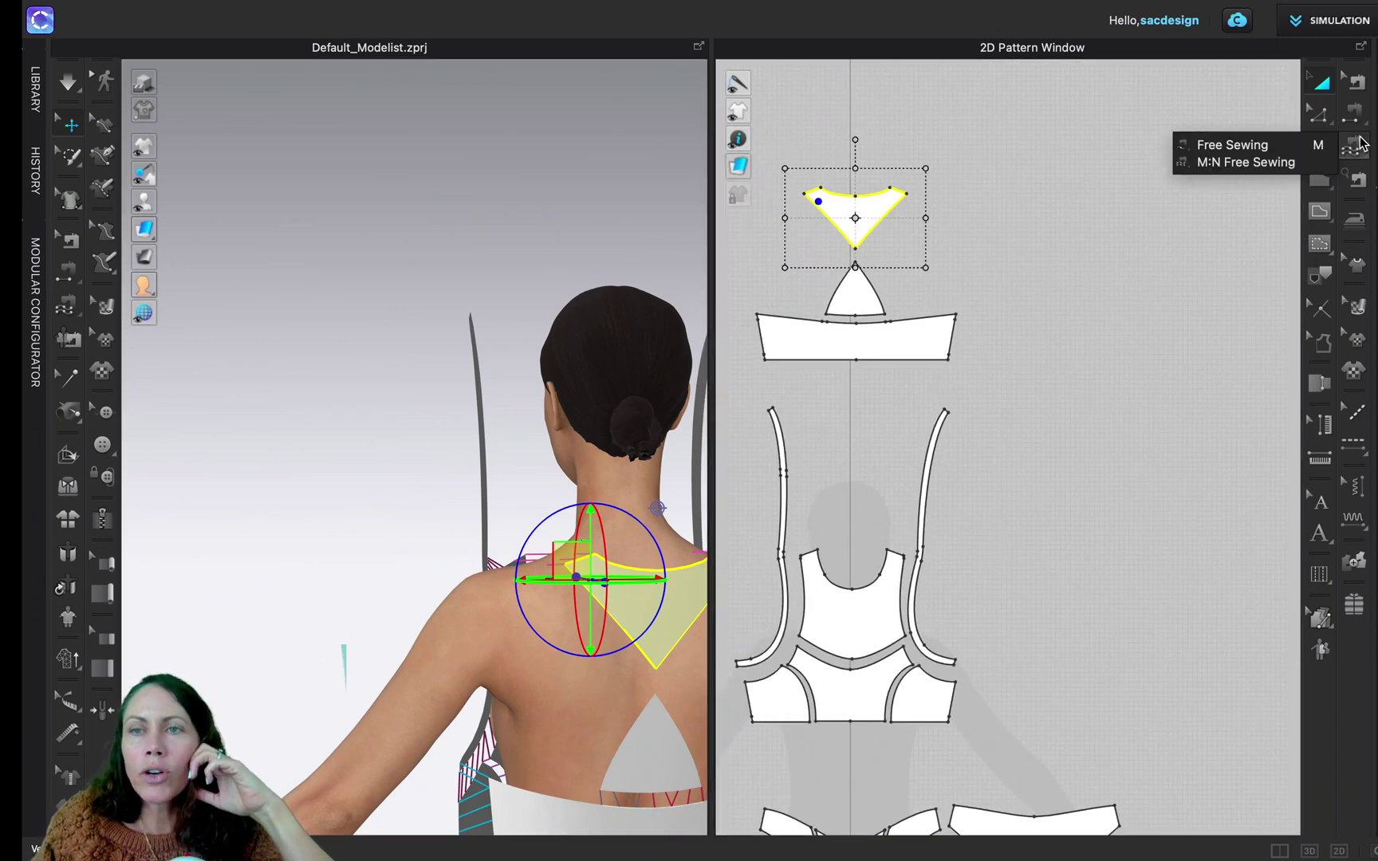
{"action": "left_click", "coordinate": [1270, 141]}
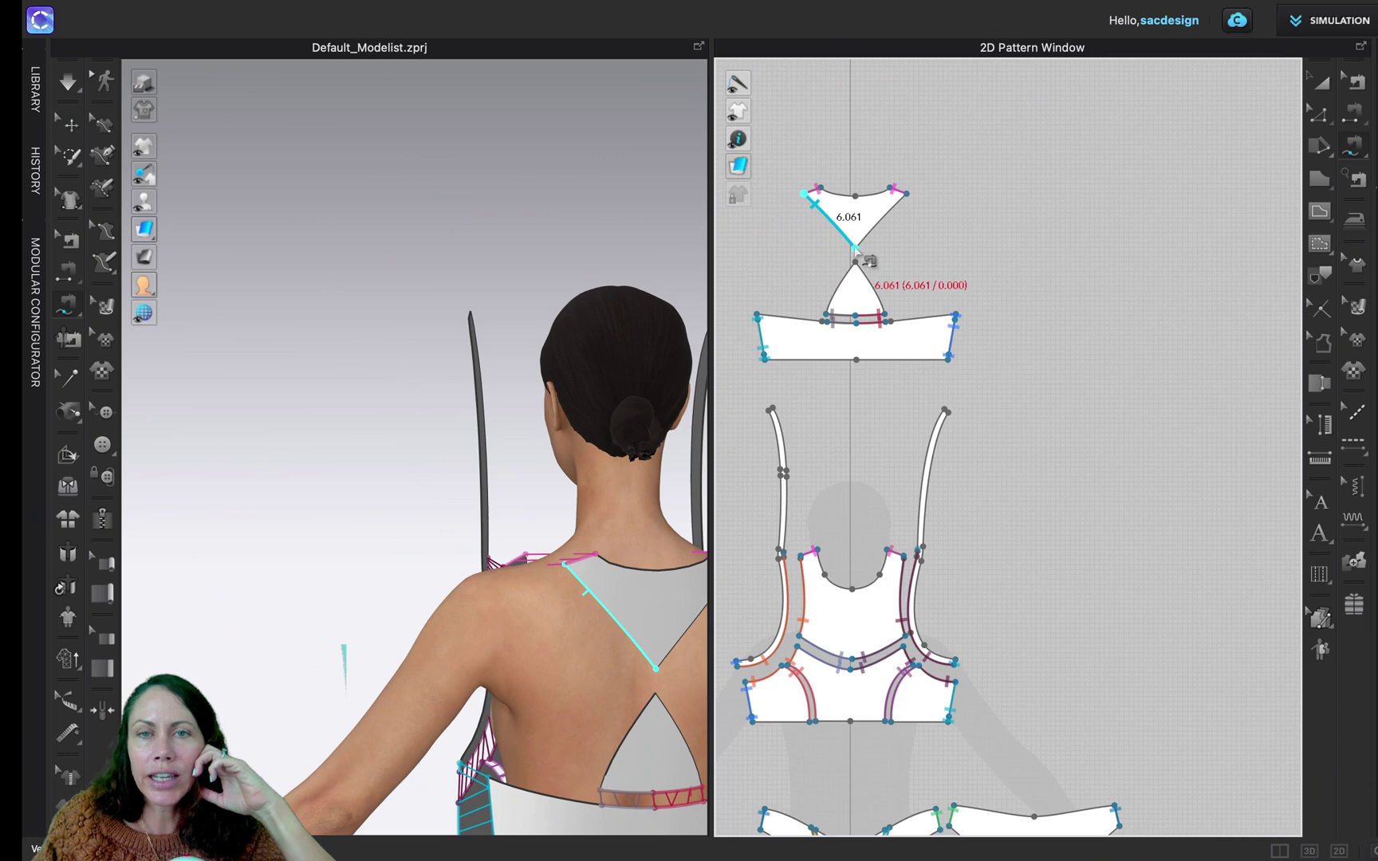
{"action": "scroll", "coordinate": [917, 566], "scroll_direction": "up", "scroll_amount": 5}
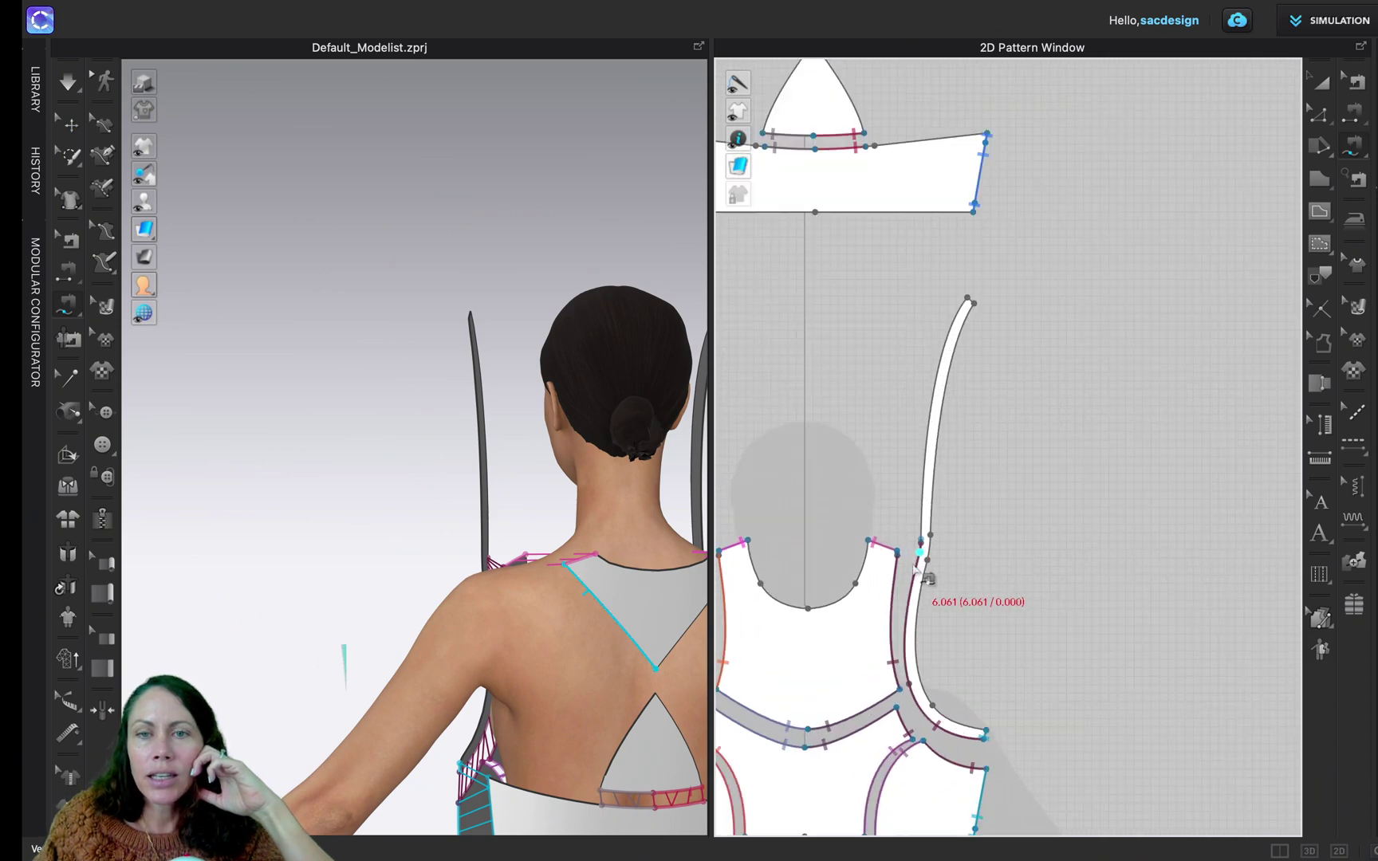
{"action": "left_click", "coordinate": [931, 517]}
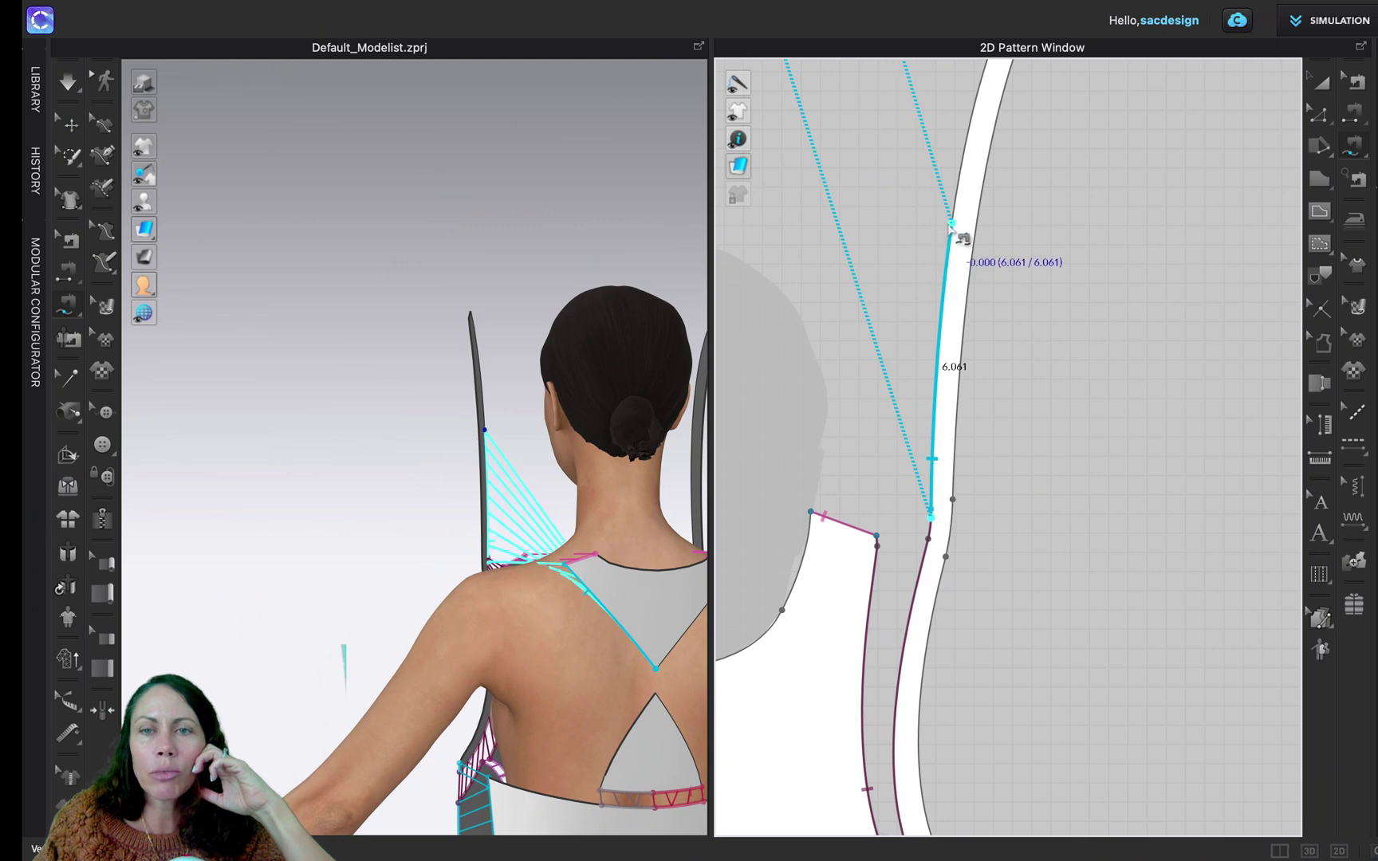
- Free-sew the lower back triangle's right edge, from its tip down, to the right strap's inner edge directly above the upper back panel's seam
{"action": "scroll", "coordinate": [834, 295], "scroll_direction": "down", "scroll_amount": 8}
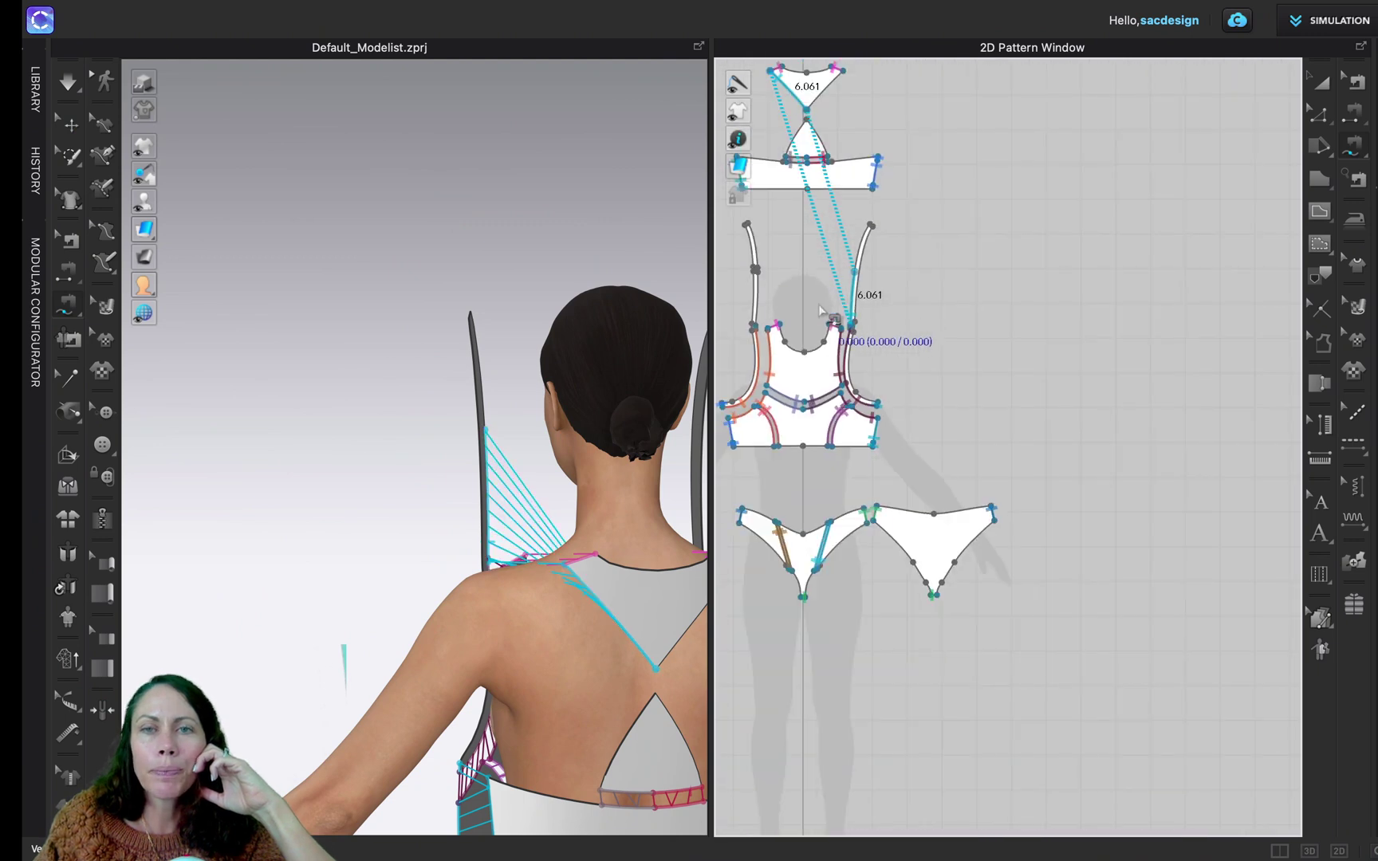
{"action": "middle_click_drag", "start_coordinate": [822, 311], "coordinate": [862, 432]}
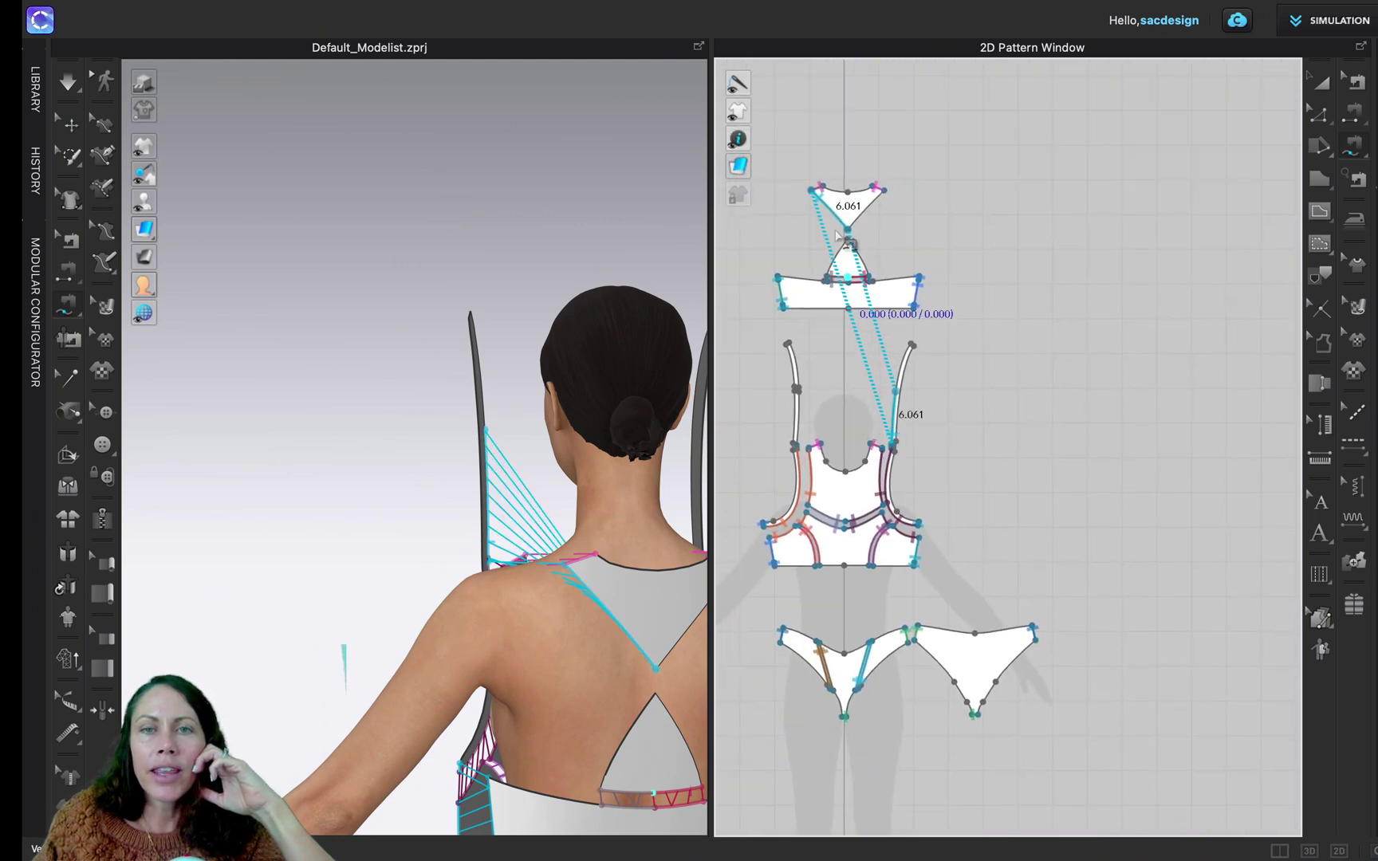
{"action": "scroll", "coordinate": [837, 233], "scroll_direction": "up", "scroll_amount": 5}
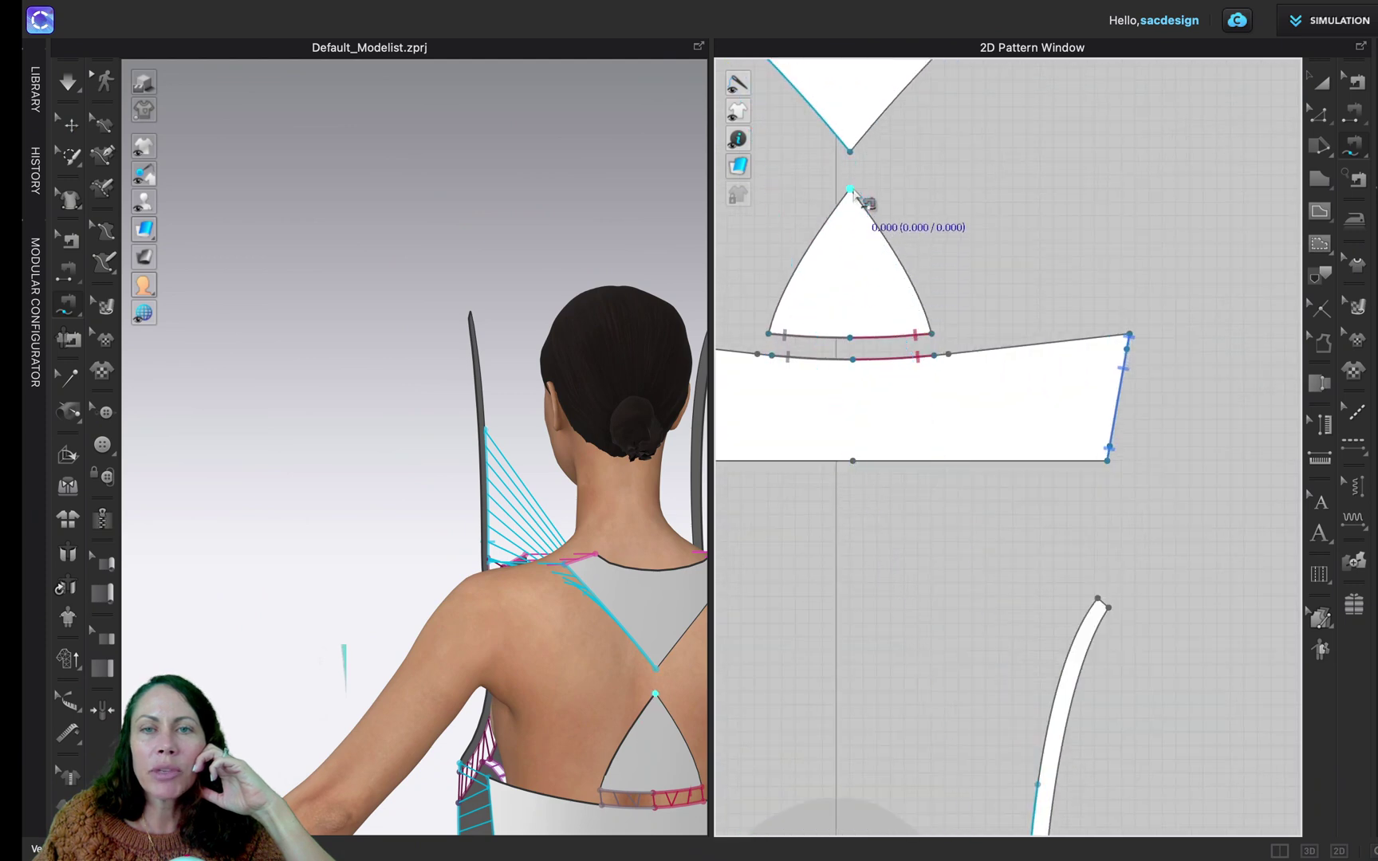
{"action": "left_click", "coordinate": [931, 335]}
{"action": "middle_click_drag", "start_coordinate": [997, 610], "coordinate": [1001, 264]}
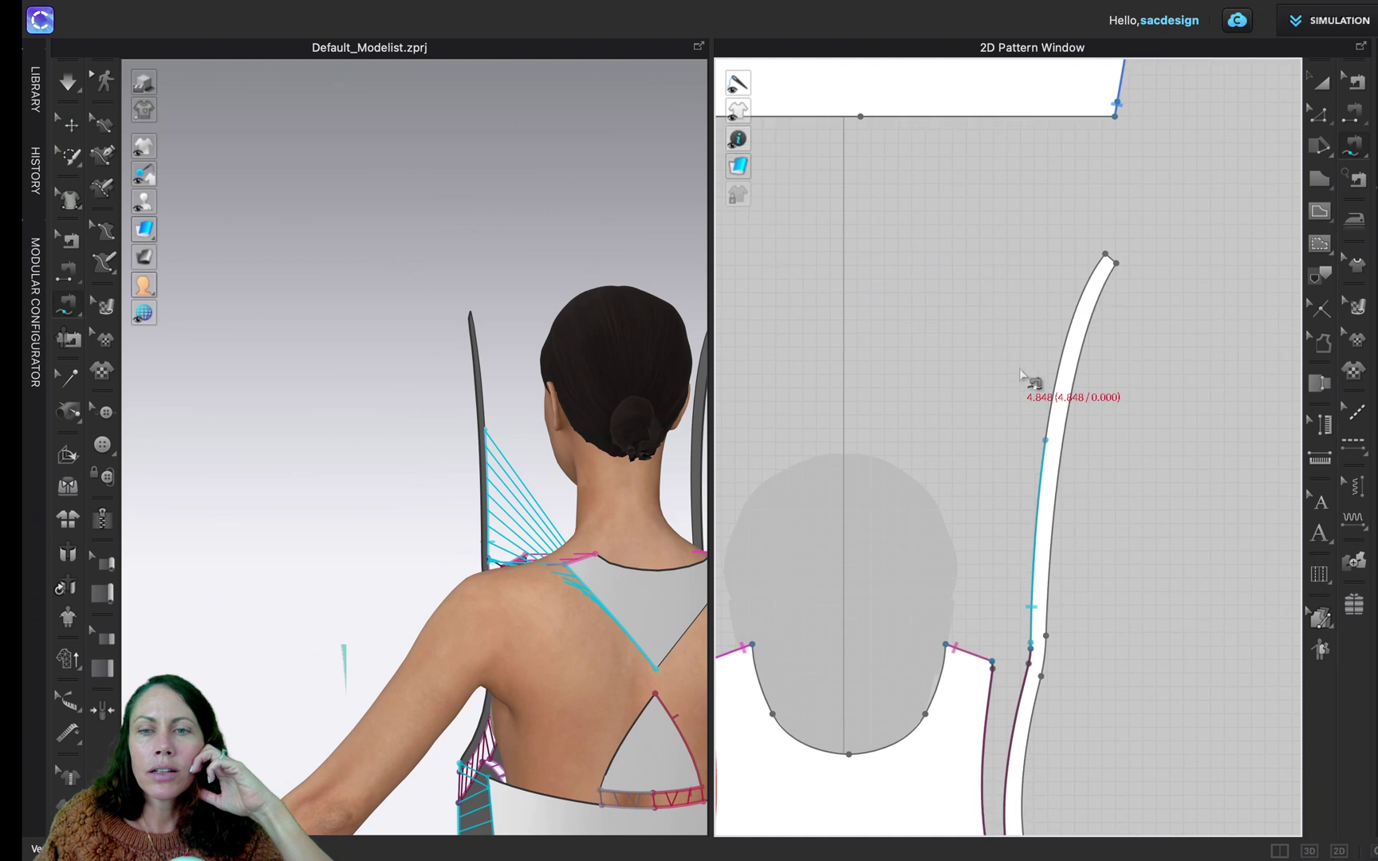
{"action": "left_click", "coordinate": [1046, 443]}
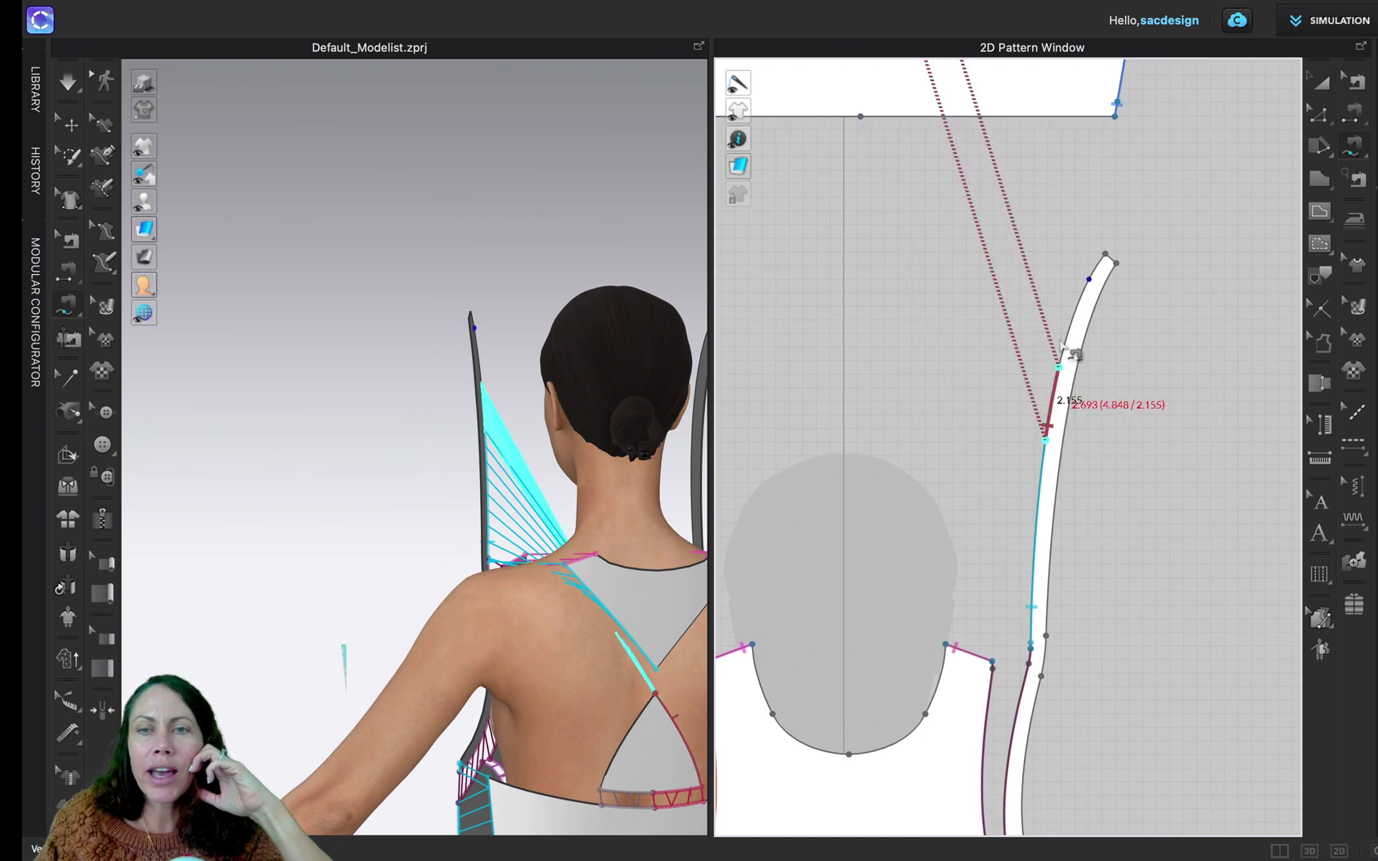
{"action": "left_click", "coordinate": [1097, 288]}
- Free-sew the upper back panel's right diagonal edge to the left strap's inner edge, starting at the armhole seam's upper end and matching lengths
{"action": "scroll", "coordinate": [751, 382], "scroll_direction": "down", "scroll_amount": 3}
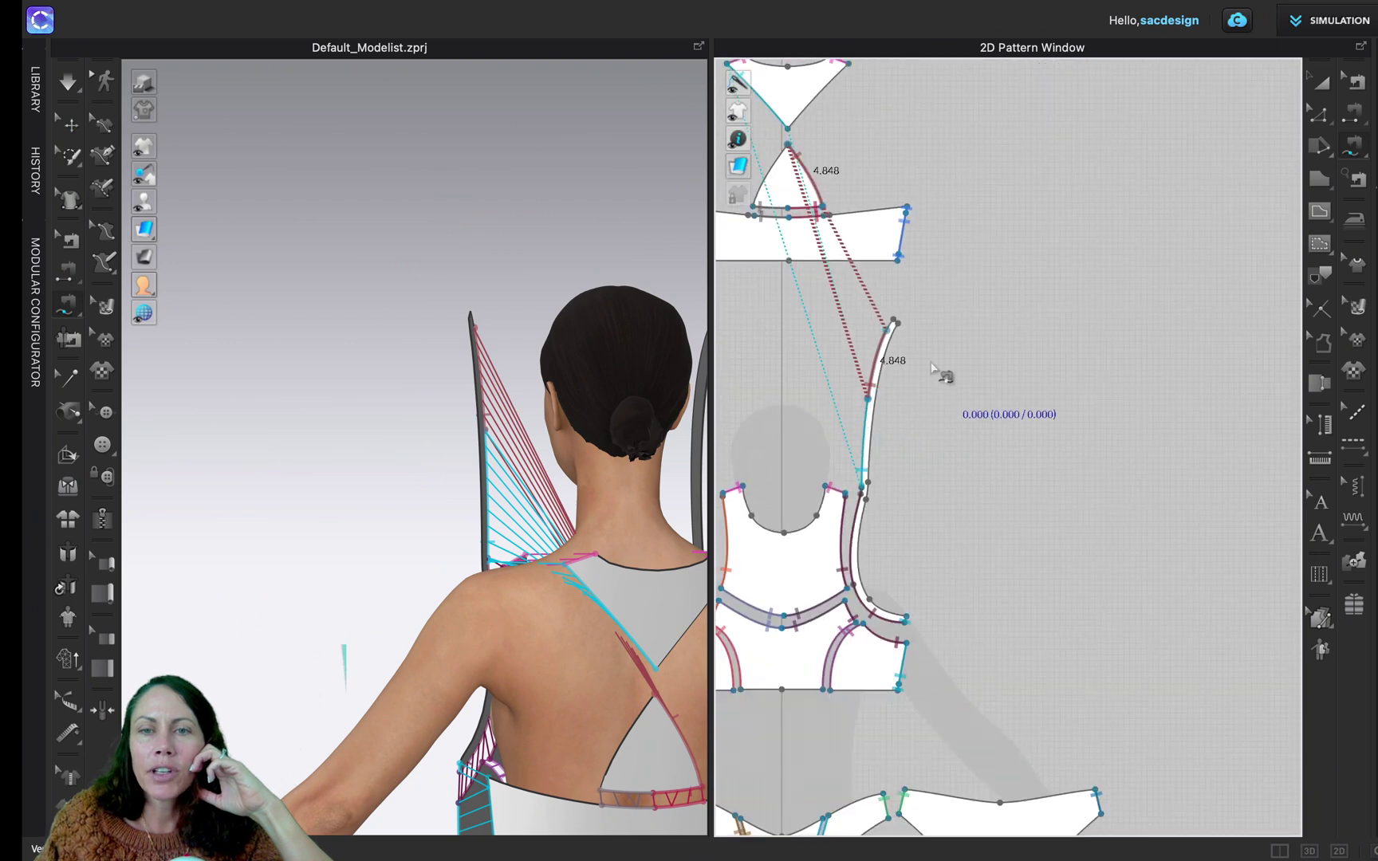
{"action": "scroll", "coordinate": [945, 360], "scroll_direction": "down", "scroll_amount": 2}
{"action": "right_click_drag", "start_coordinate": [969, 372], "coordinate": [1100, 430]}
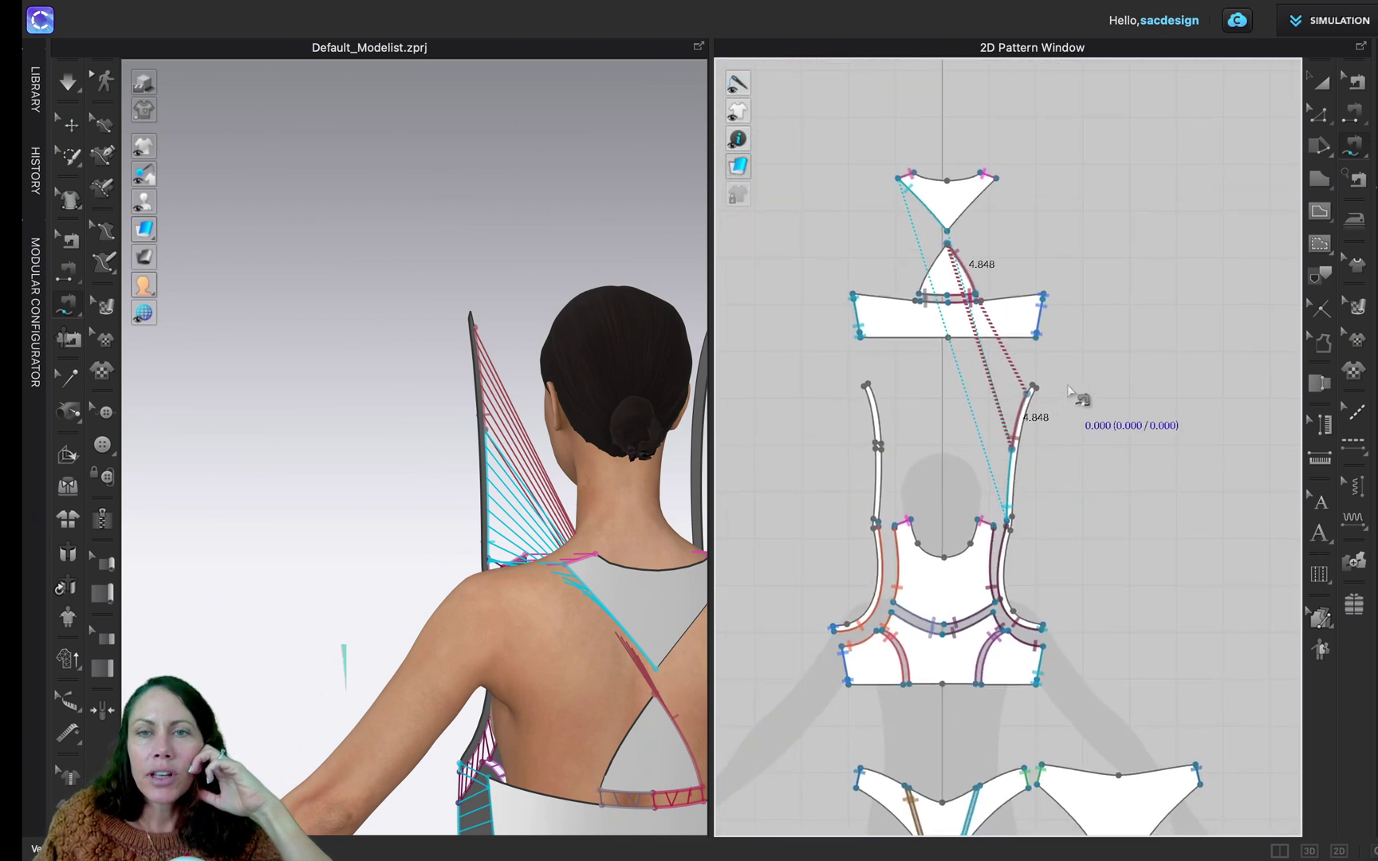
{"action": "left_click", "coordinate": [996, 180]}
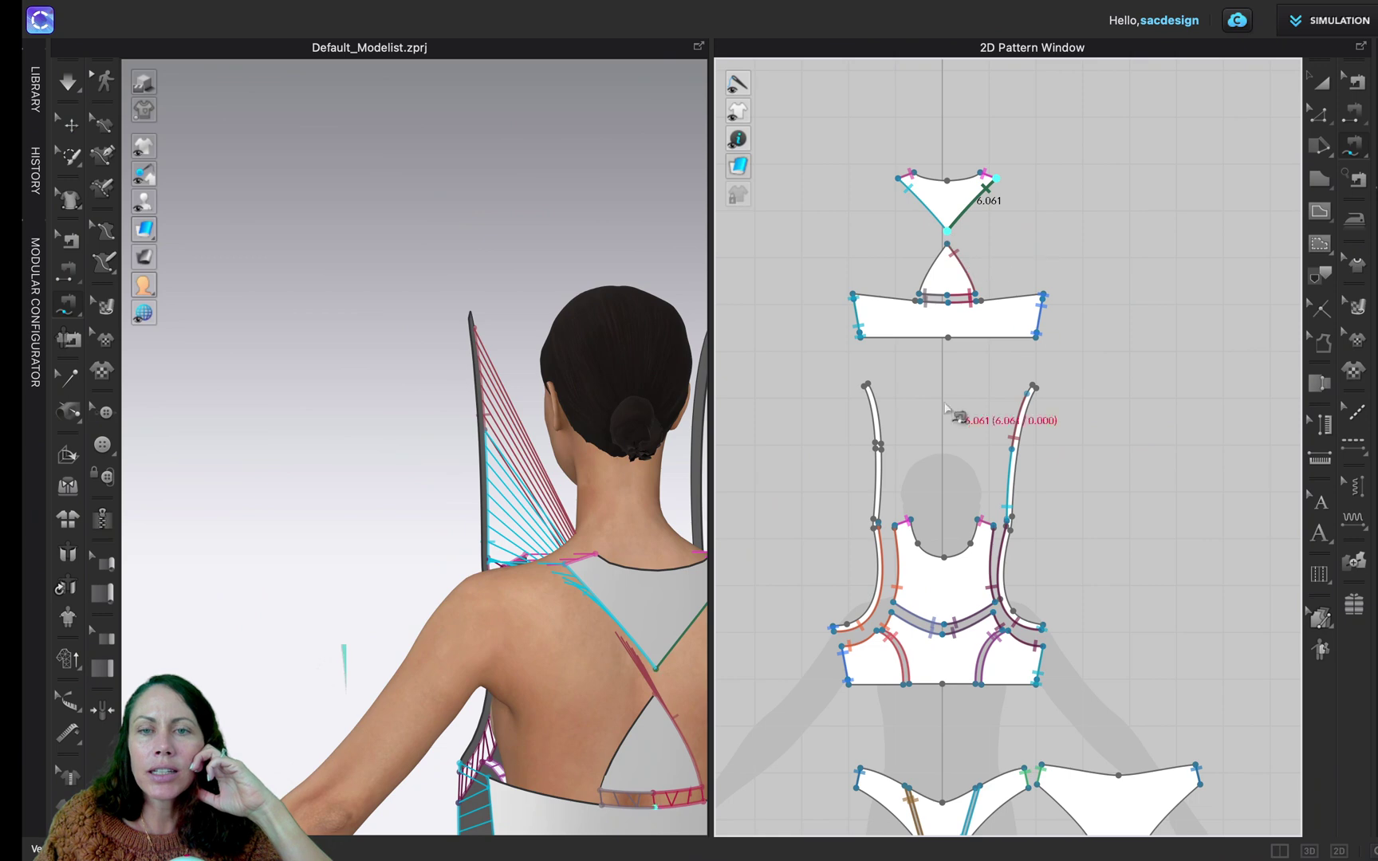
{"action": "scroll", "coordinate": [893, 542], "scroll_direction": "up", "scroll_amount": 5}
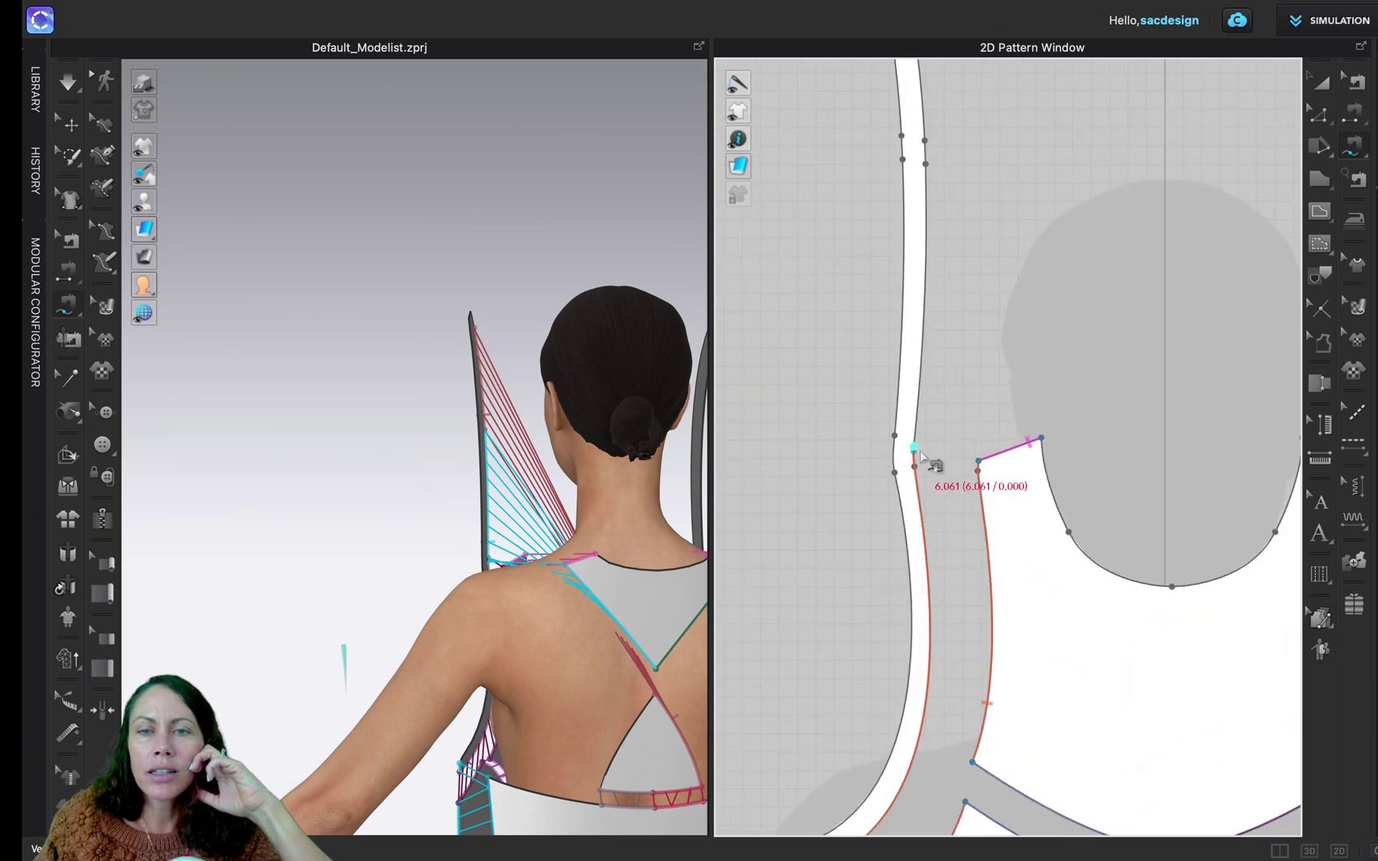
{"action": "scroll", "coordinate": [915, 450], "scroll_direction": "up", "scroll_amount": 3}
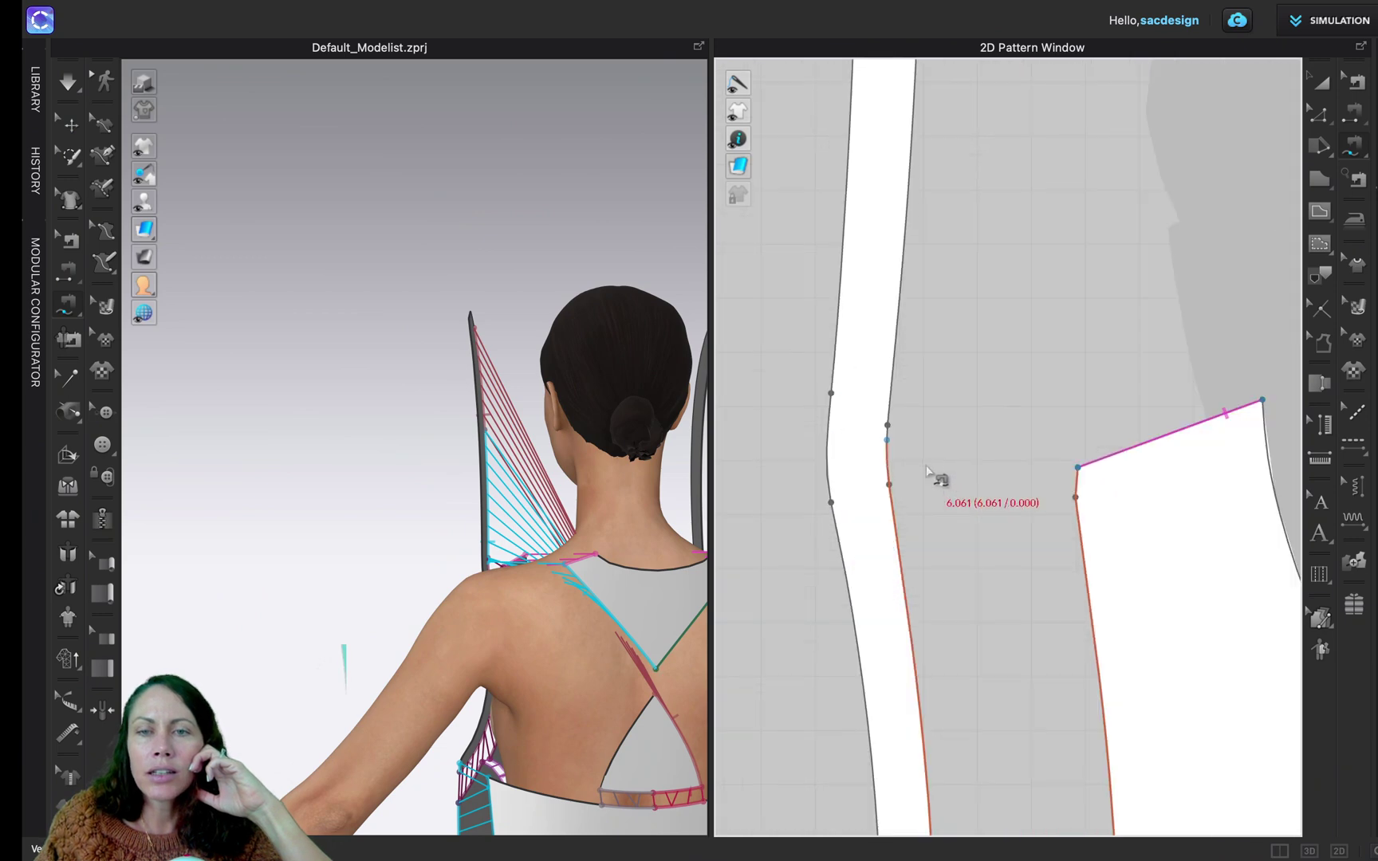
{"action": "left_click", "coordinate": [887, 440]}
{"action": "scroll", "coordinate": [925, 319], "scroll_direction": "down", "scroll_amount": 2}
{"action": "middle_click_drag", "start_coordinate": [929, 333], "coordinate": [919, 601]}
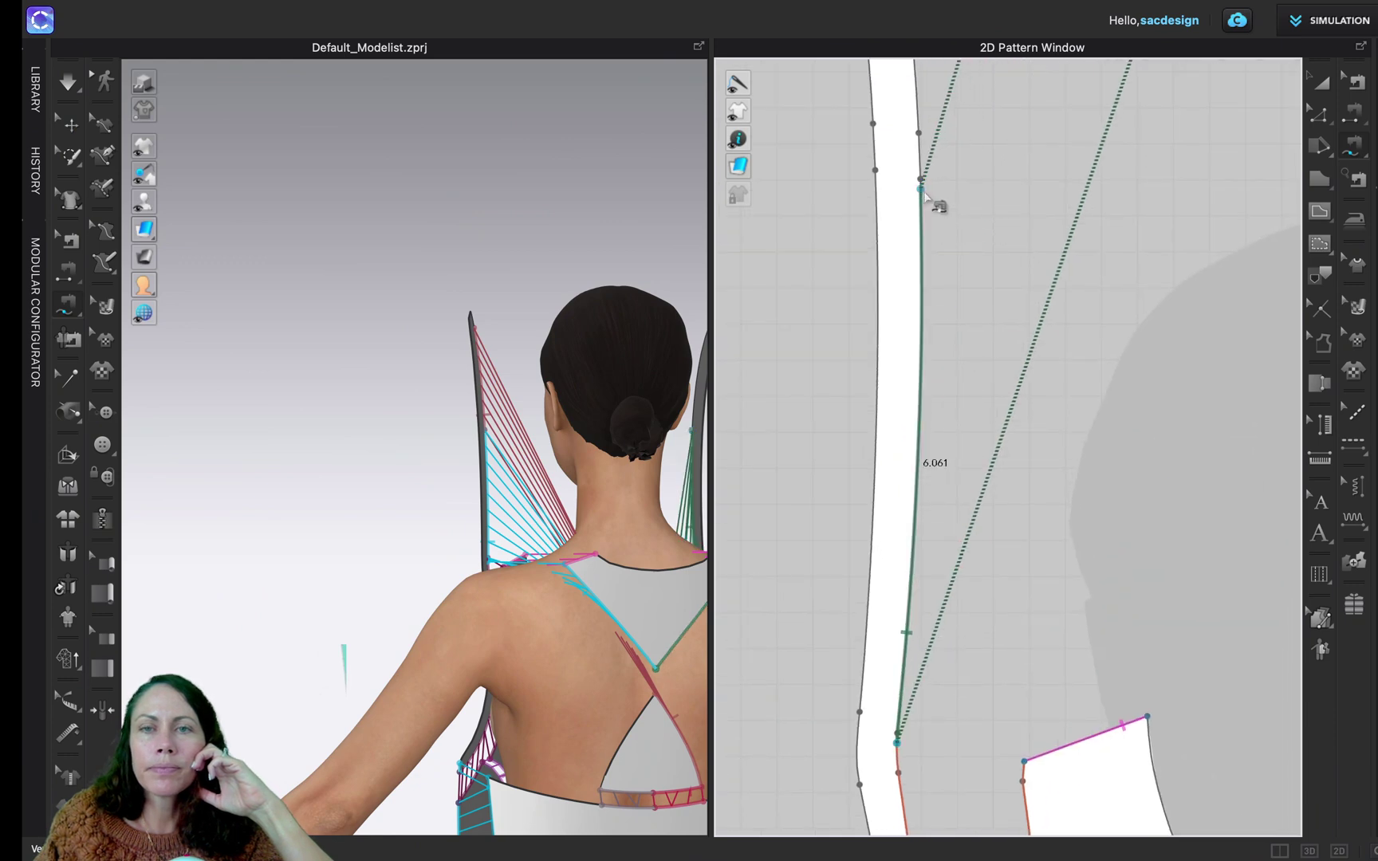
{"action": "scroll", "coordinate": [951, 517], "scroll_direction": "up", "scroll_amount": 2}
- Free-sew the lower back triangle's left edge, from its tip down, to the left strap's inner edge directly above the upper back panel's seam
{"action": "scroll", "coordinate": [1034, 485], "scroll_direction": "down", "scroll_amount": 5}
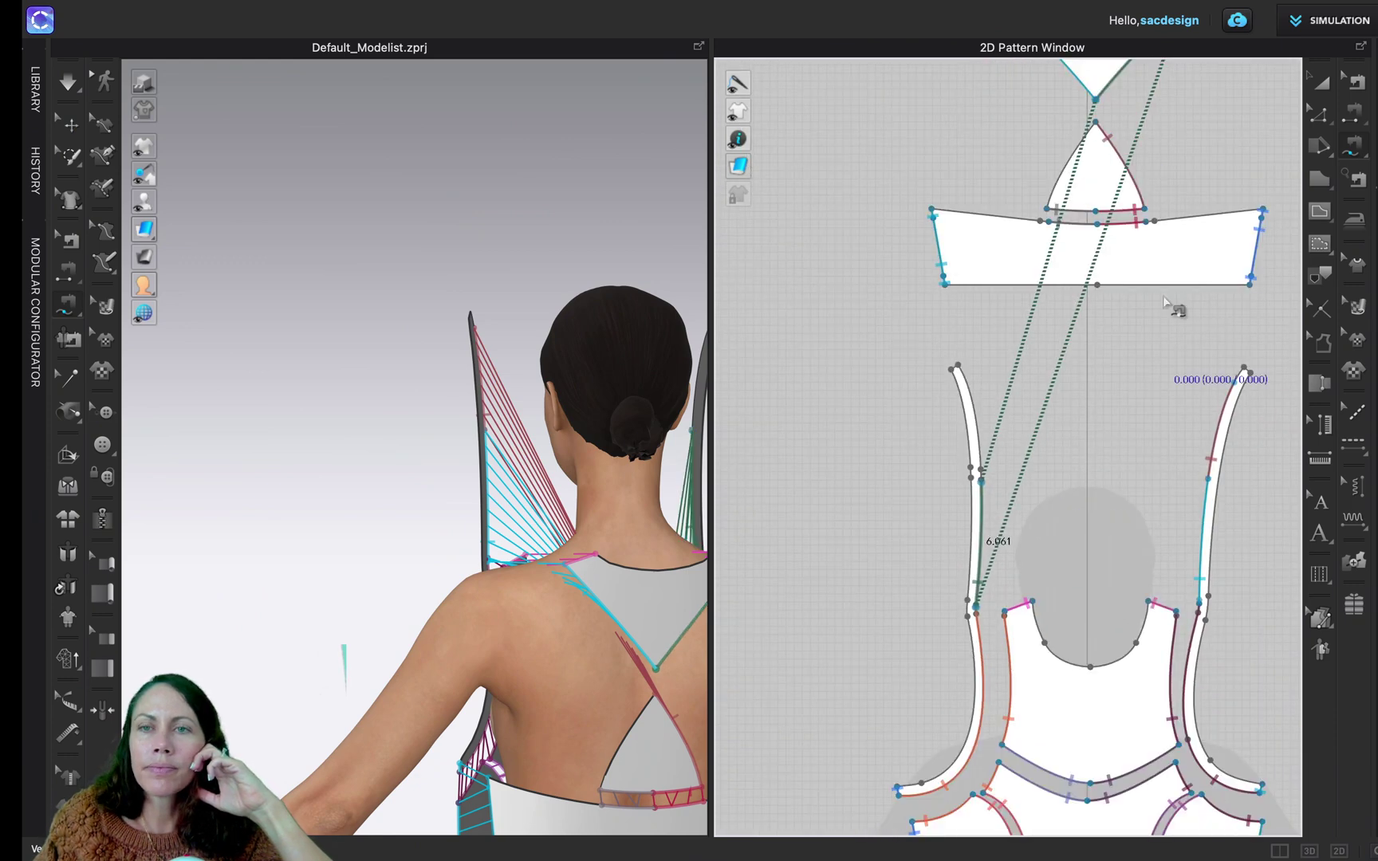
{"action": "left_click", "coordinate": [1097, 122]}
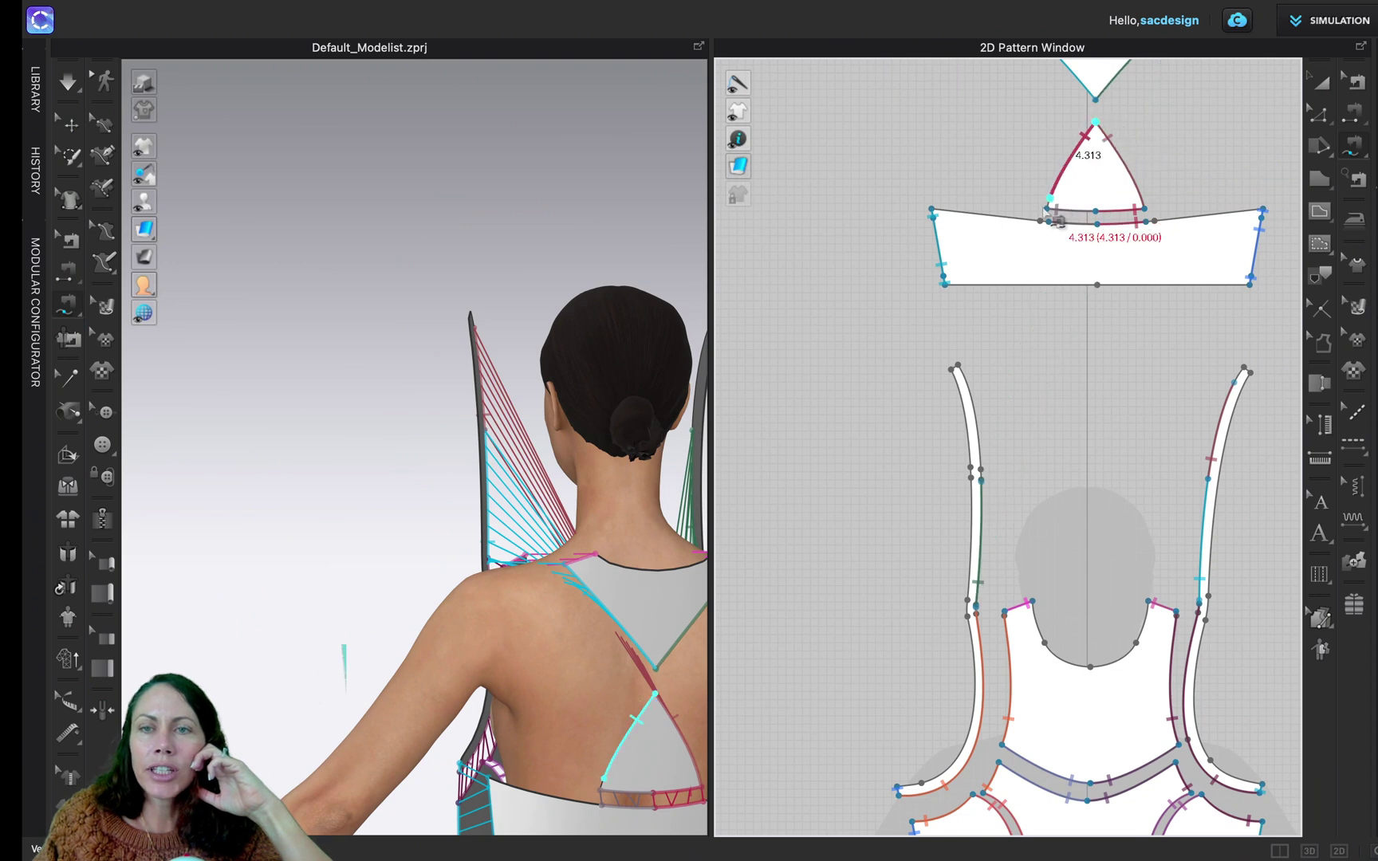
{"action": "left_click", "coordinate": [1048, 209]}
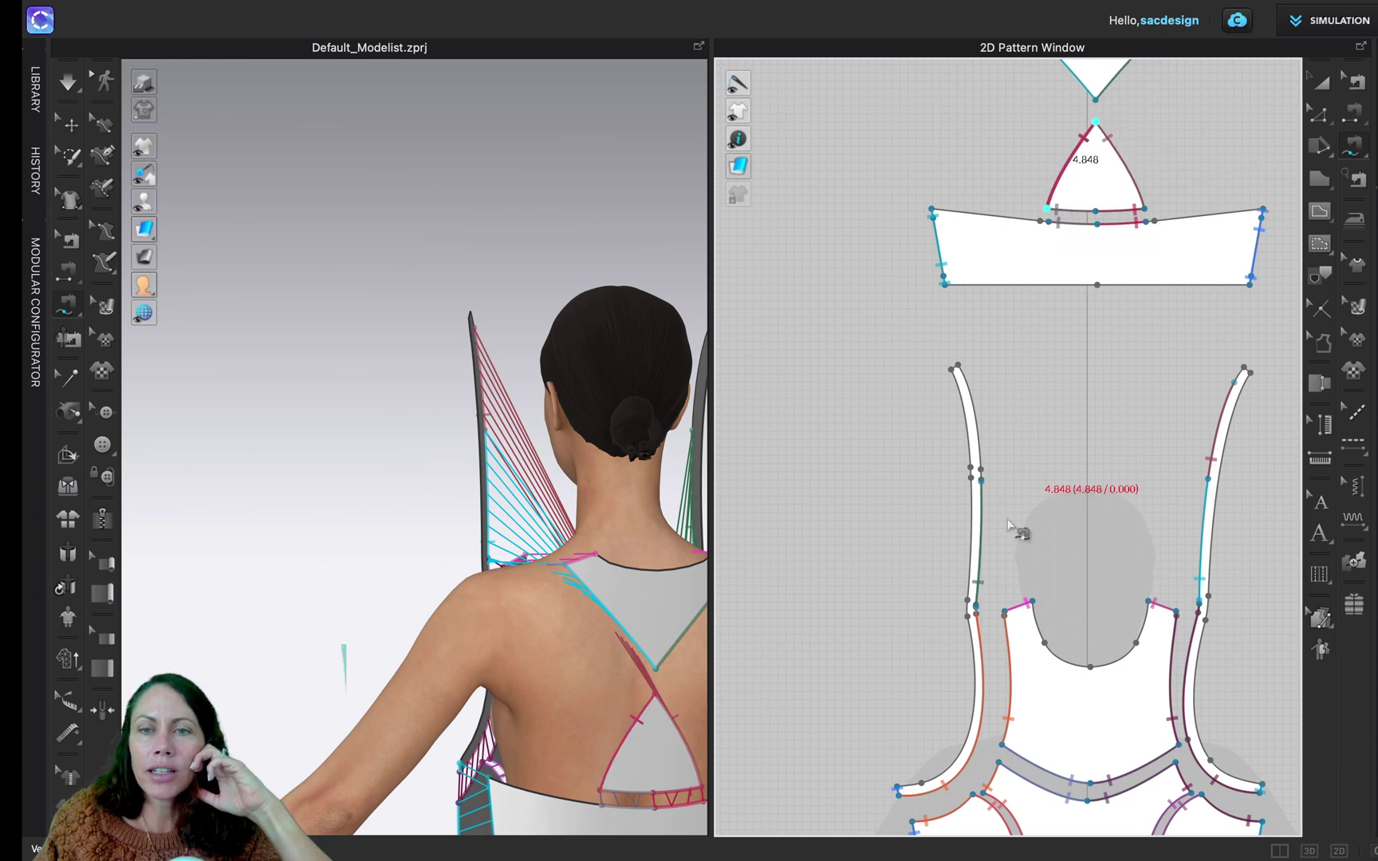
{"action": "left_click", "coordinate": [980, 475]}
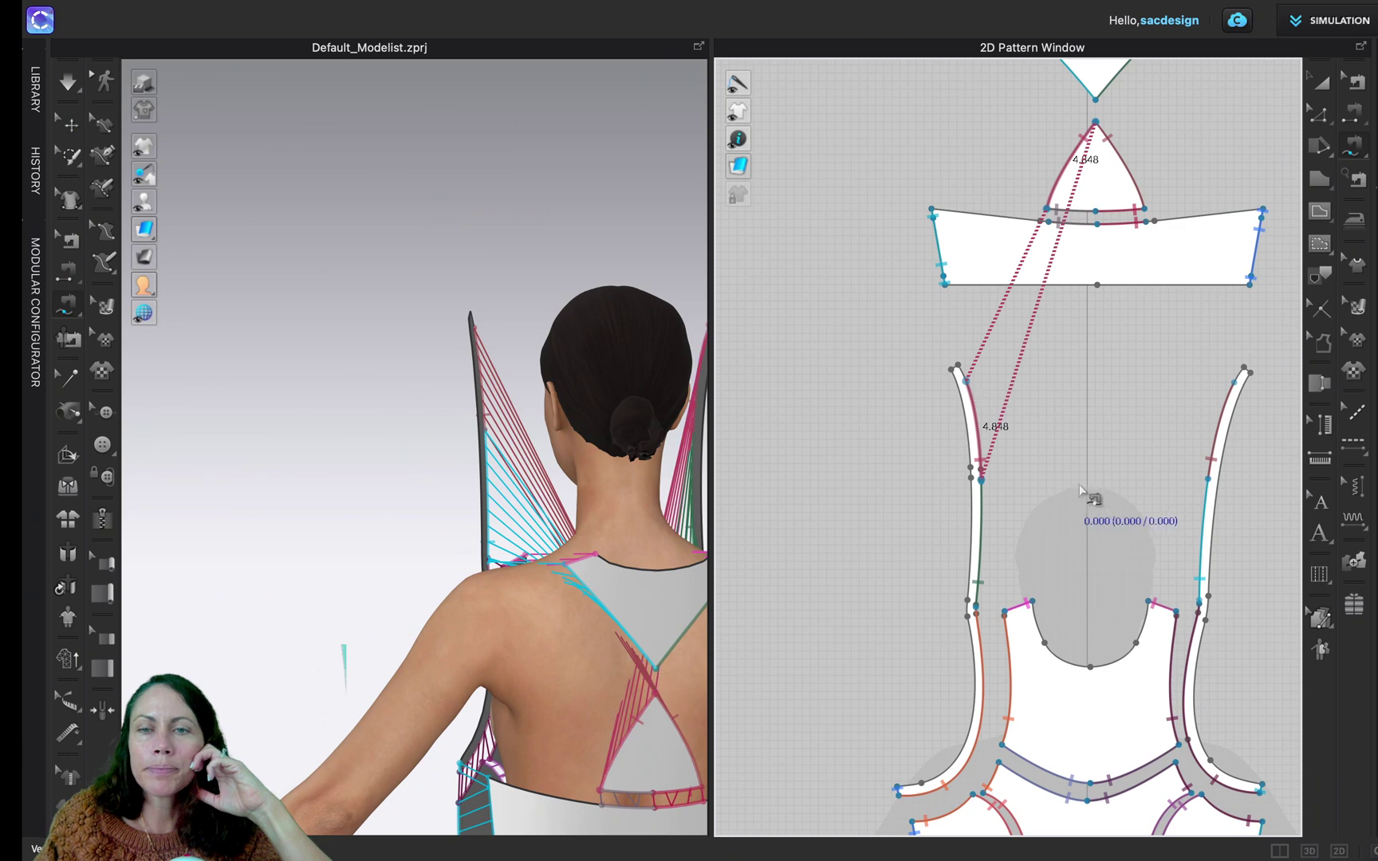
- Select all the bra's pattern pieces, including the straps and back pieces, and move them straight up on the avatar
{"action": "scroll", "coordinate": [1080, 489], "scroll_direction": "down", "scroll_amount": 4}
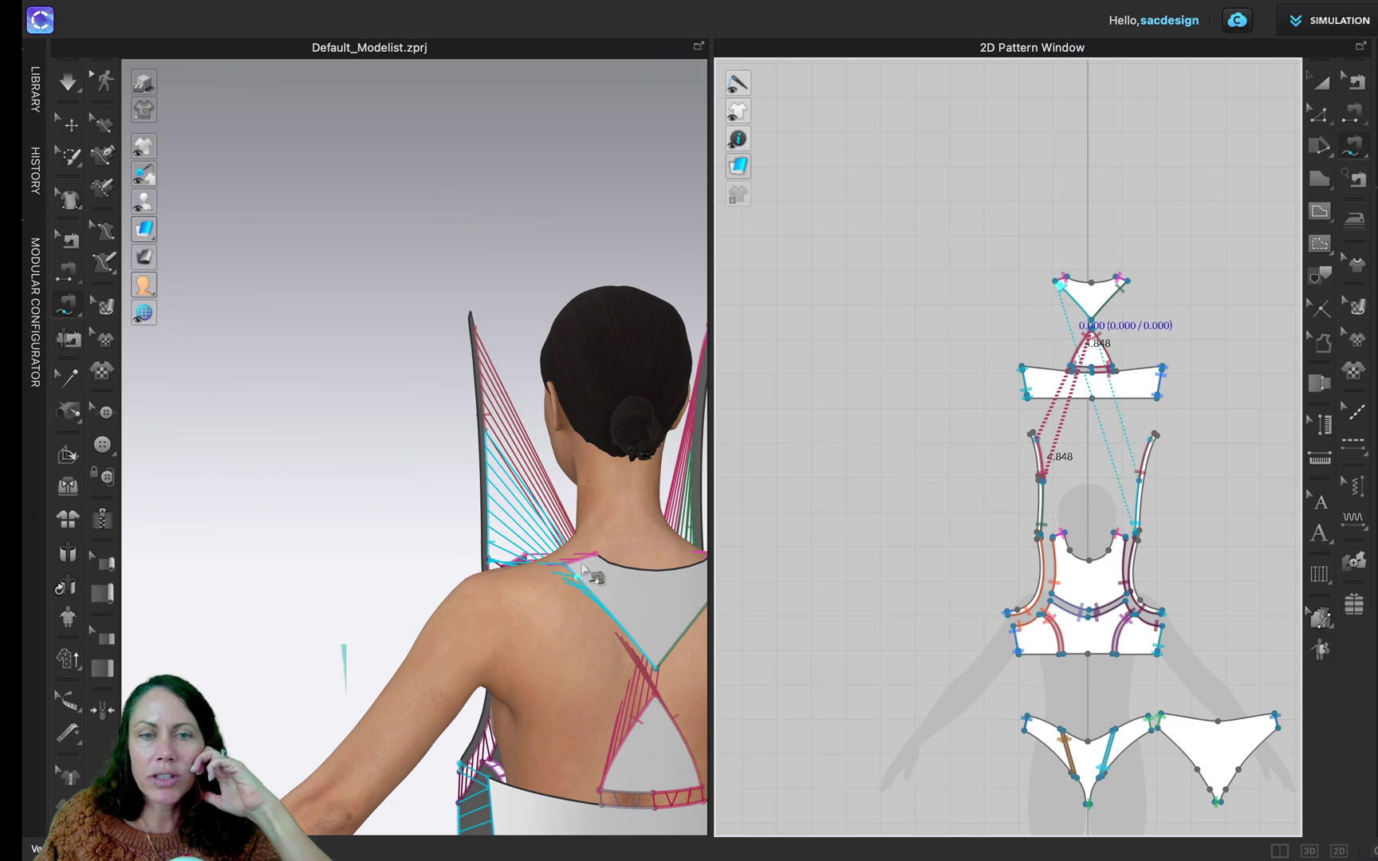
{"action": "key", "text": "8"}
{"action": "right_click_drag", "start_coordinate": [514, 546], "coordinate": [695, 542]}
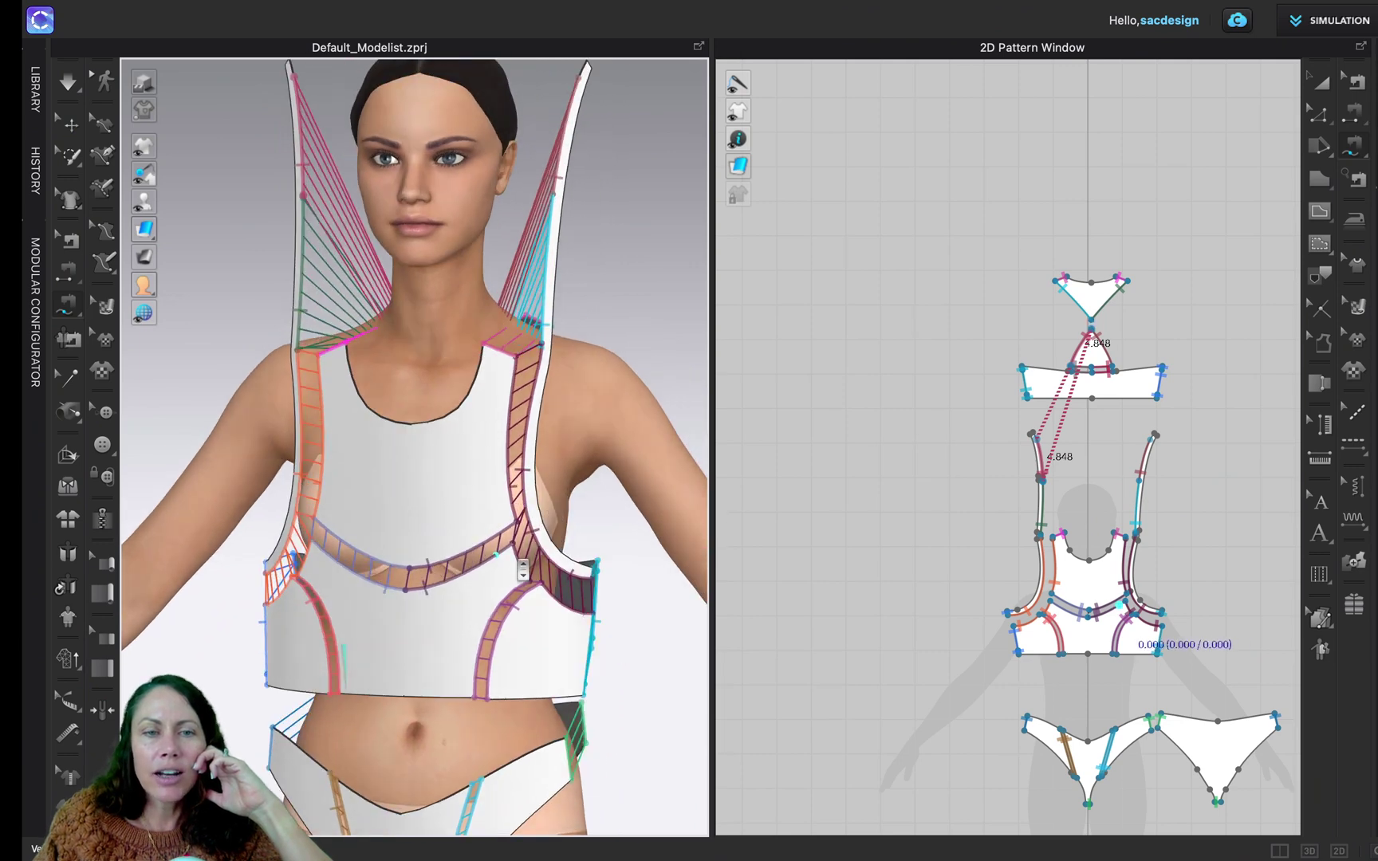
{"action": "key", "text": "2"}
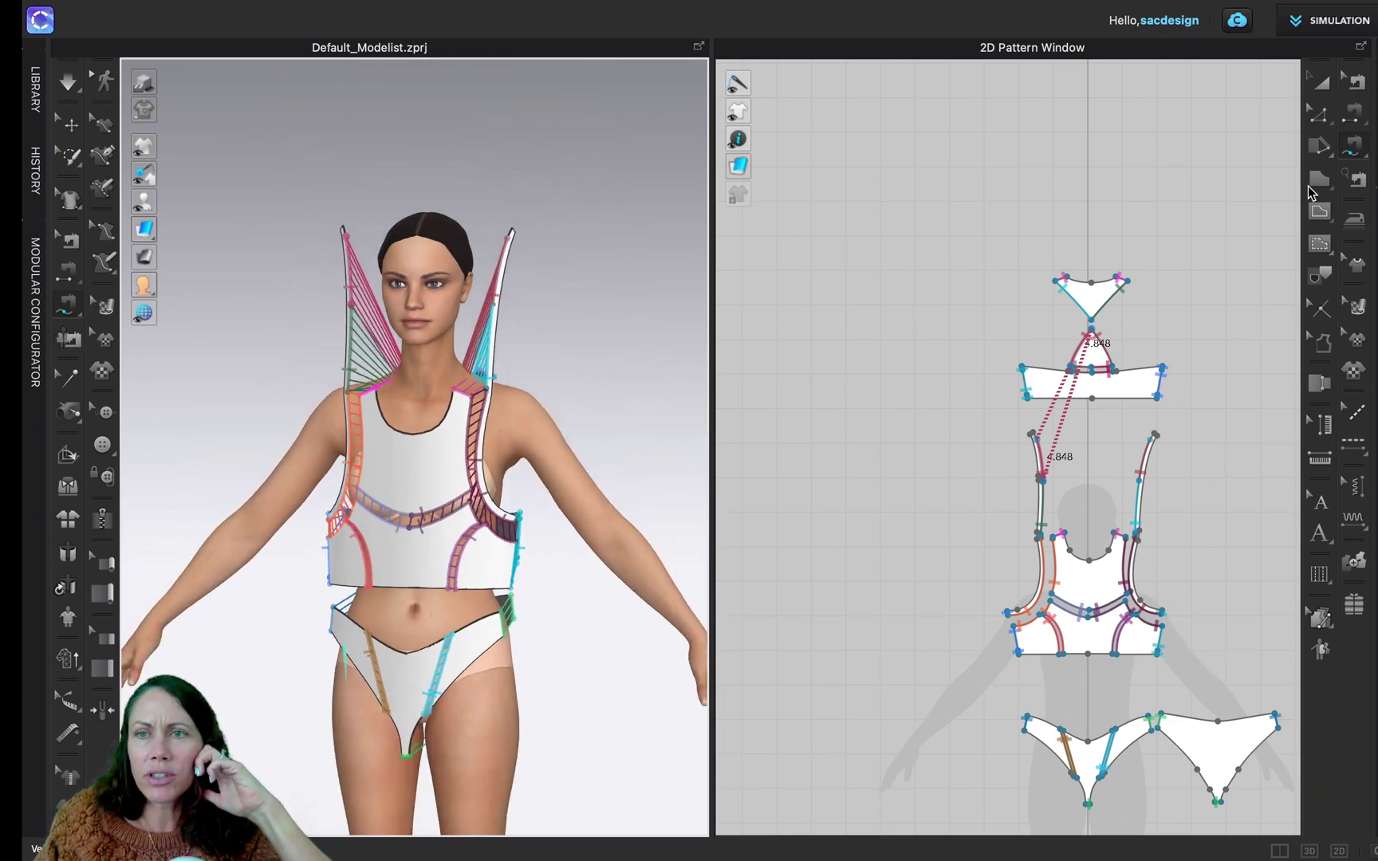
{"action": "left_click", "coordinate": [1325, 89]}
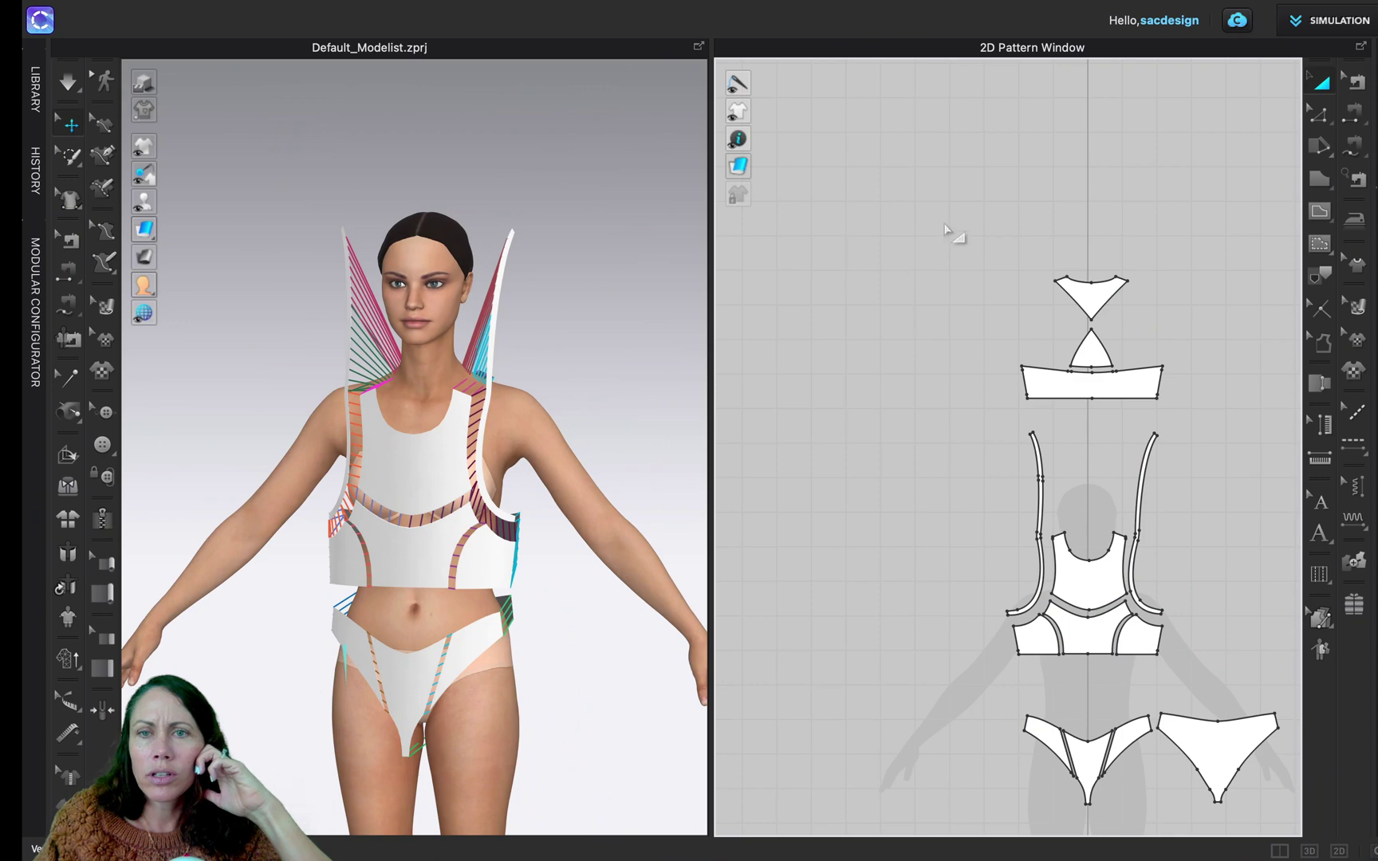
{"action": "left_click_drag", "start_coordinate": [948, 220], "coordinate": [1210, 680]}
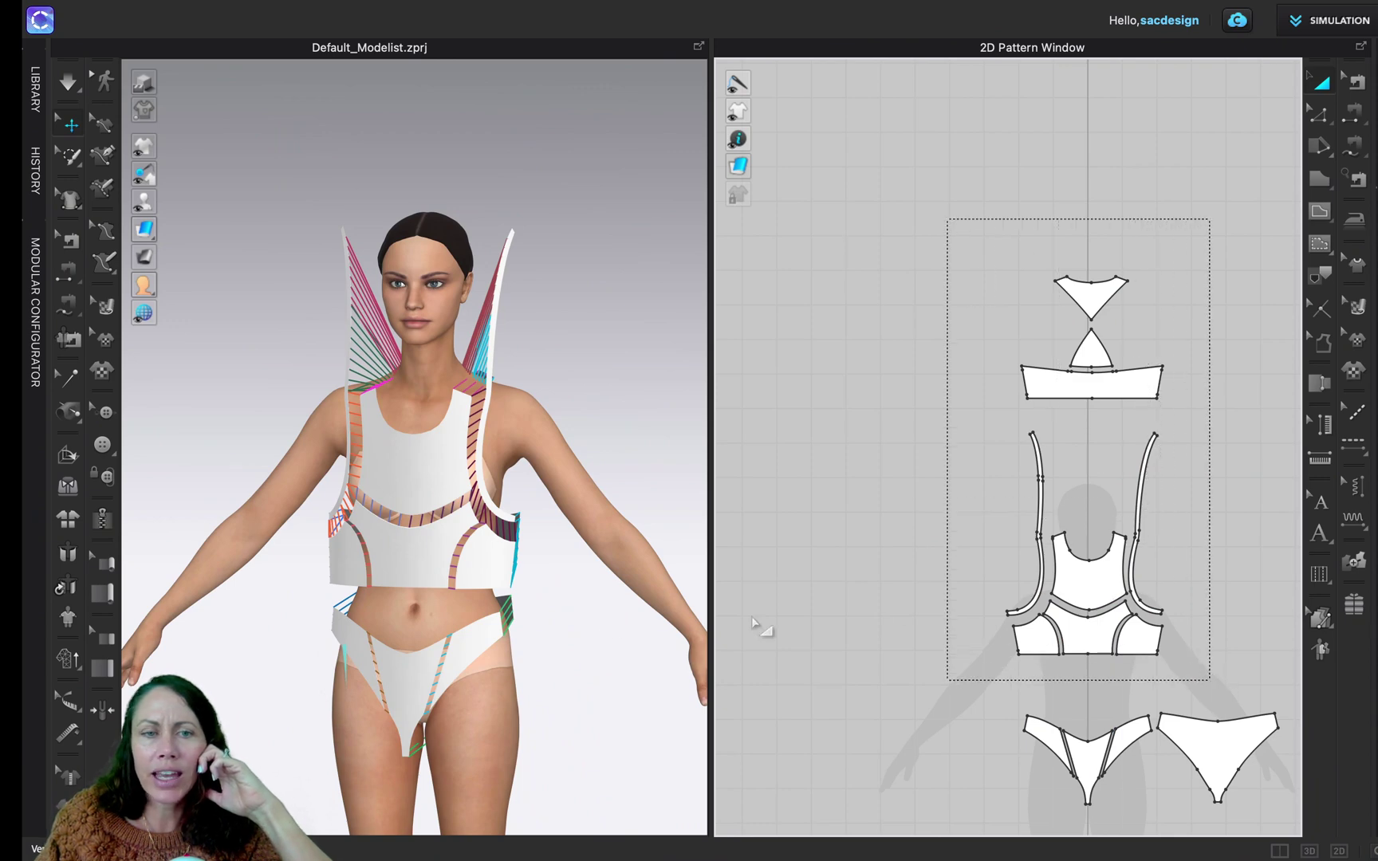
{"action": "right_click_drag", "start_coordinate": [390, 615], "coordinate": [399, 589]}
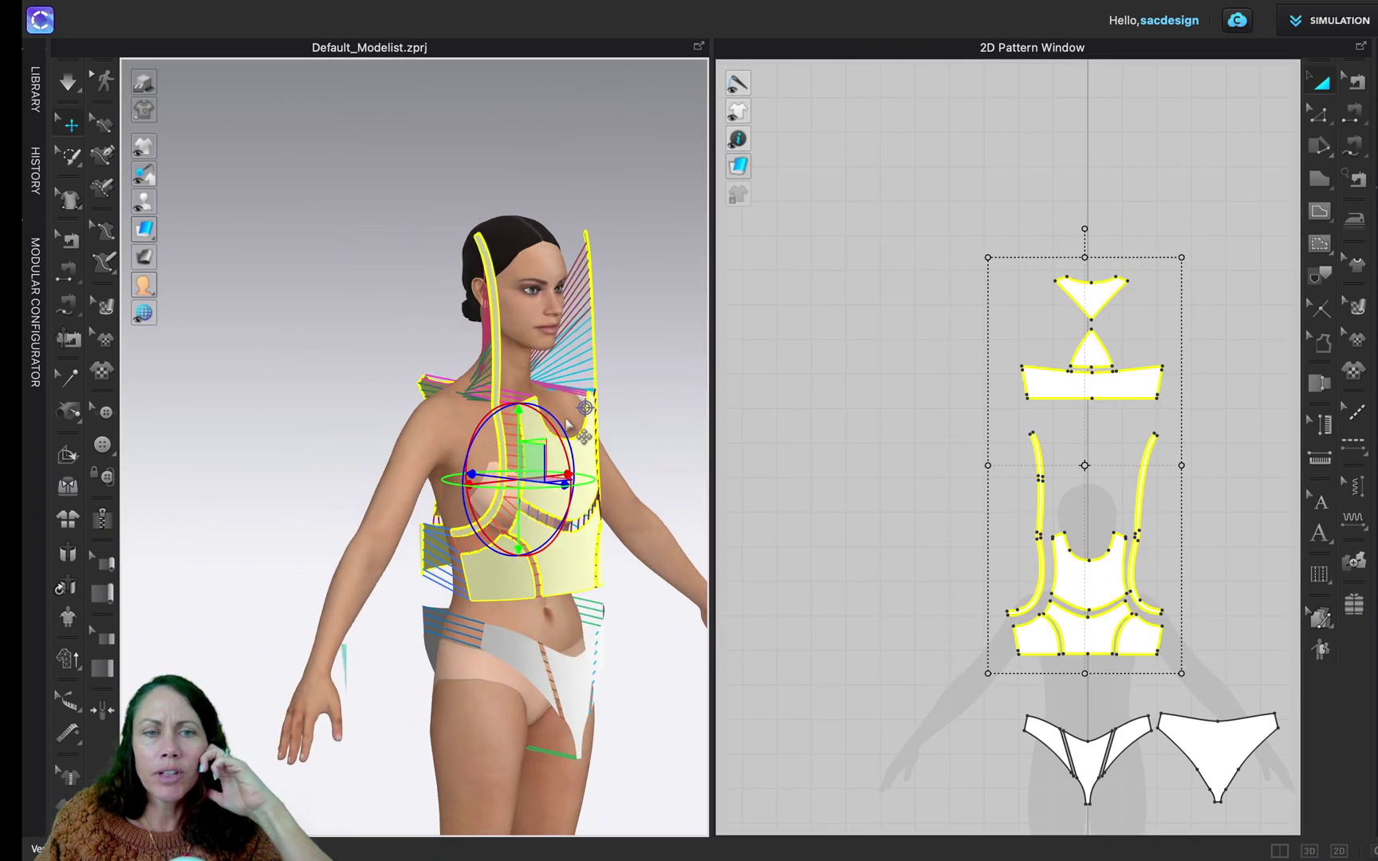
{"action": "left_click_drag", "start_coordinate": [519, 426], "coordinate": [517, 358]}
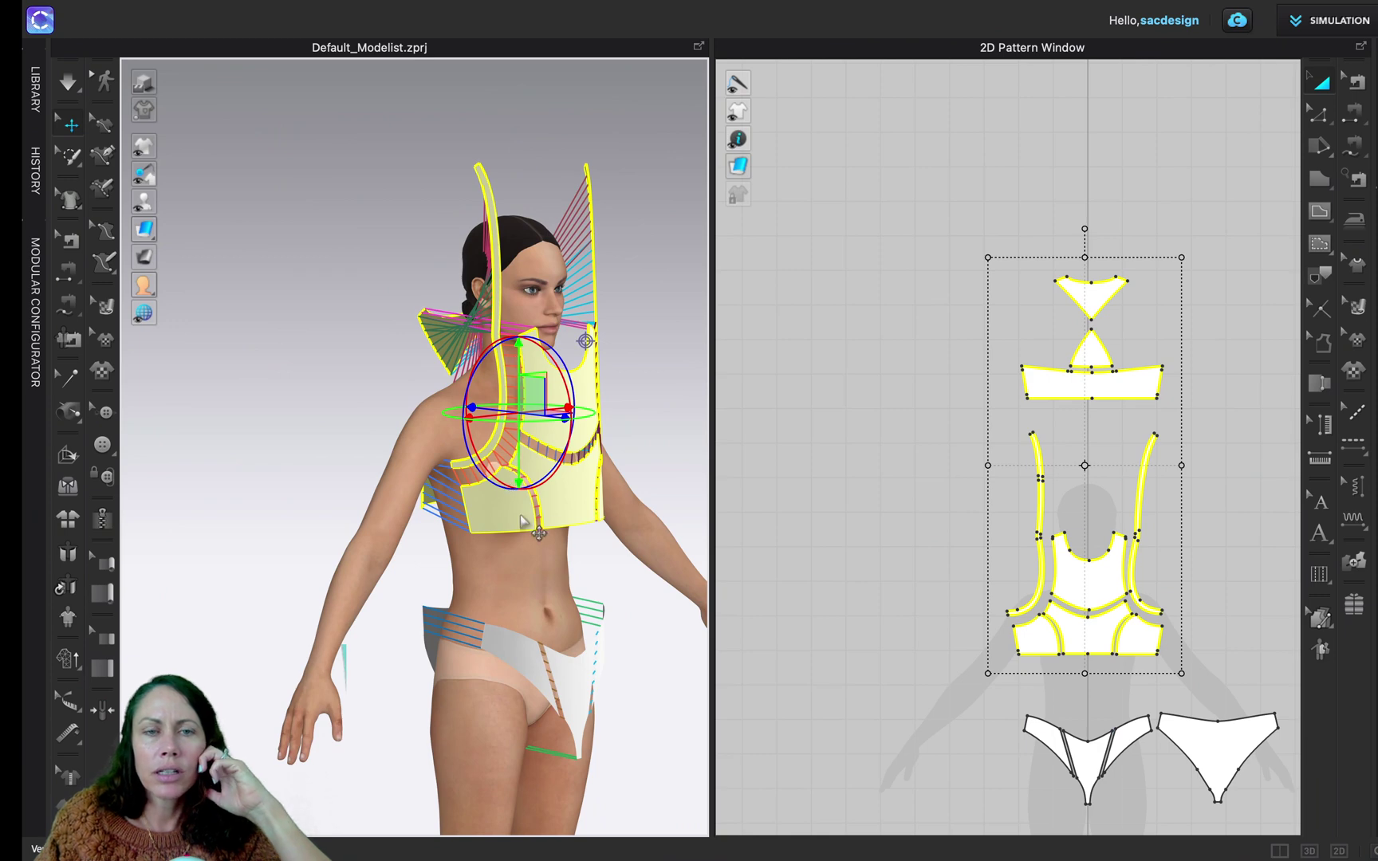
- Examine the raised bra pieces and their seams on the avatar from the back and the side
{"action": "right_click_drag", "start_coordinate": [473, 541], "coordinate": [581, 534]}
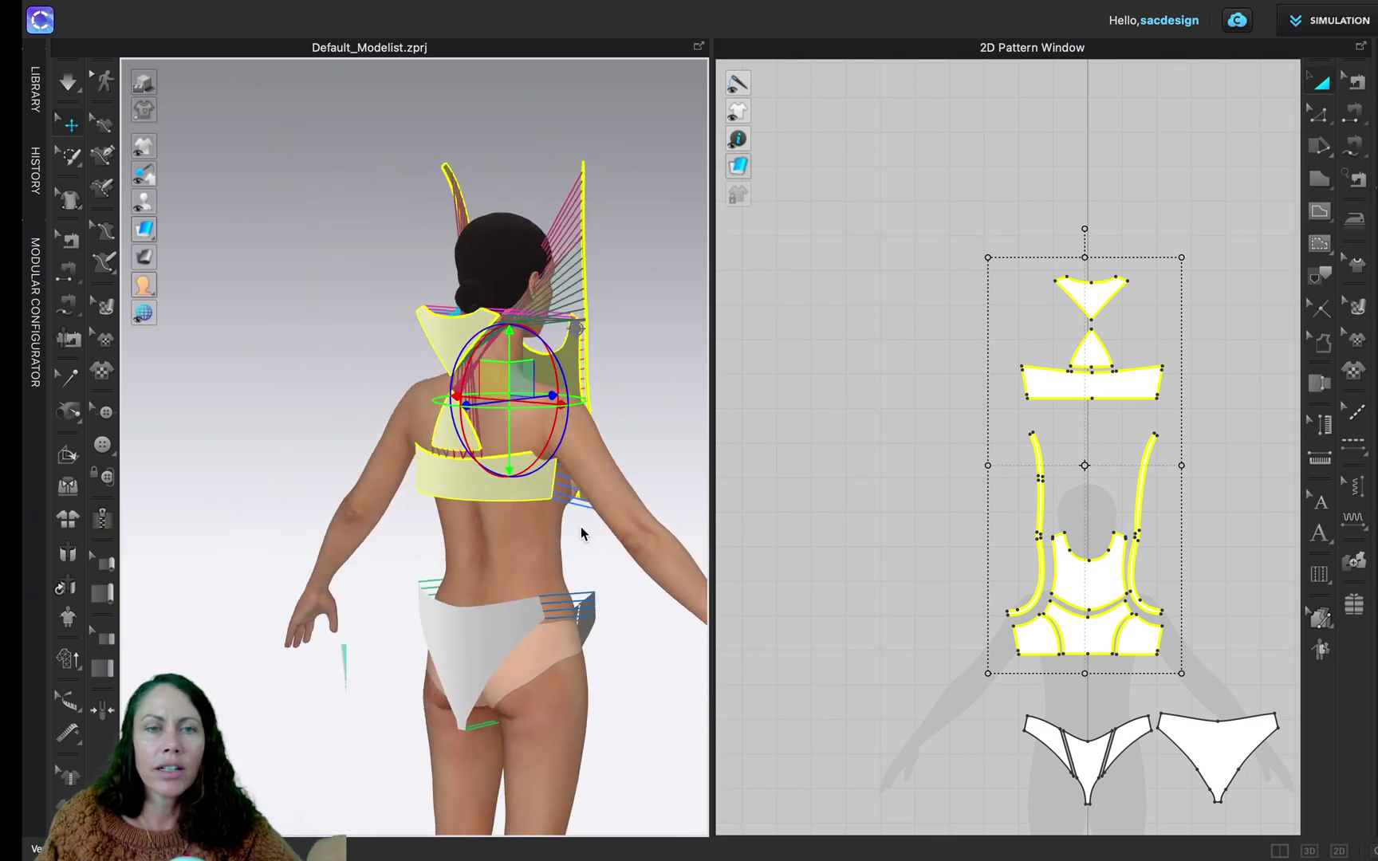
{"action": "scroll", "coordinate": [533, 409], "scroll_direction": "up", "scroll_amount": 6}
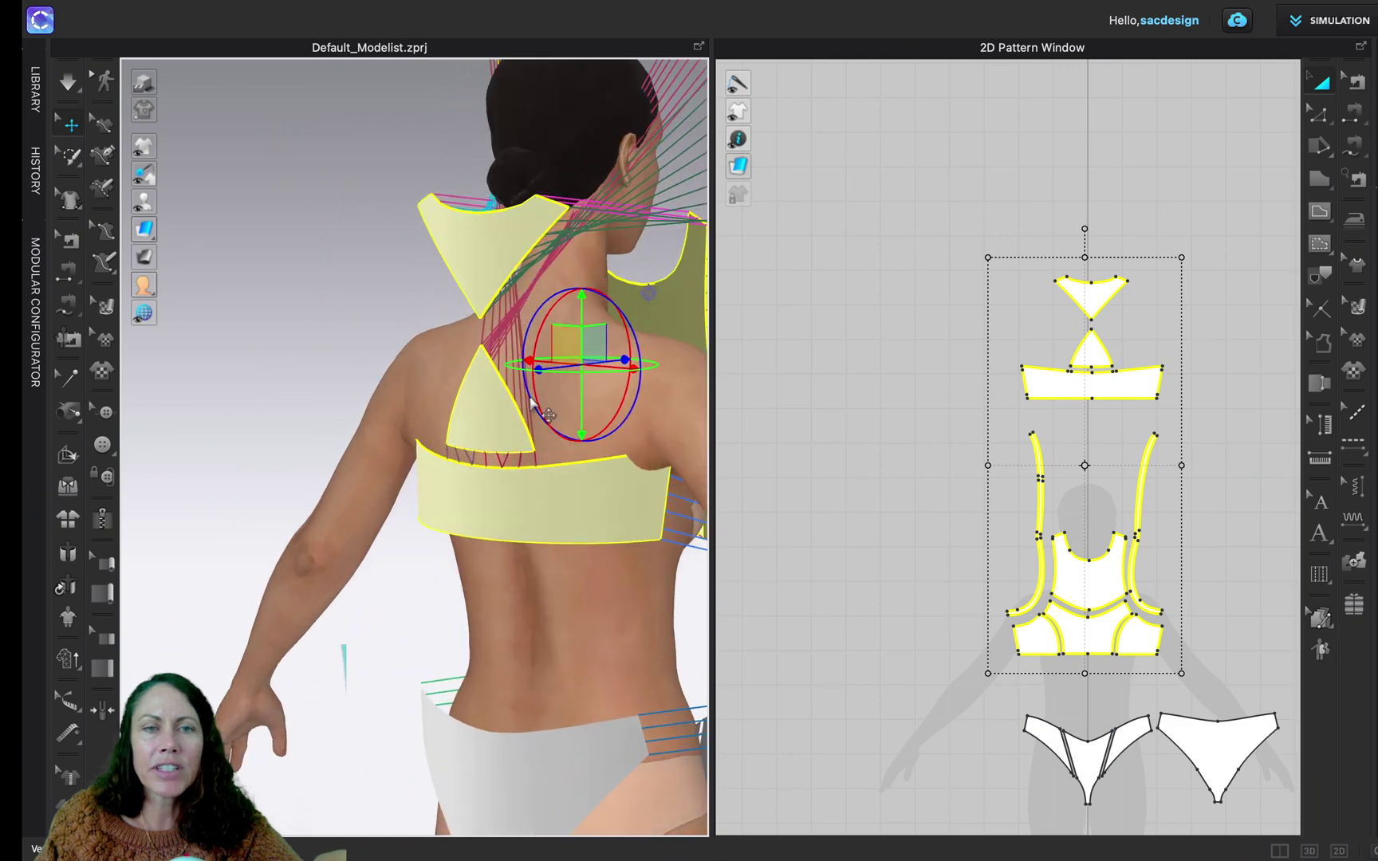
{"action": "right_click_drag", "start_coordinate": [537, 405], "coordinate": [473, 415]}
{"action": "scroll", "coordinate": [624, 415], "scroll_direction": "down", "scroll_amount": 3}
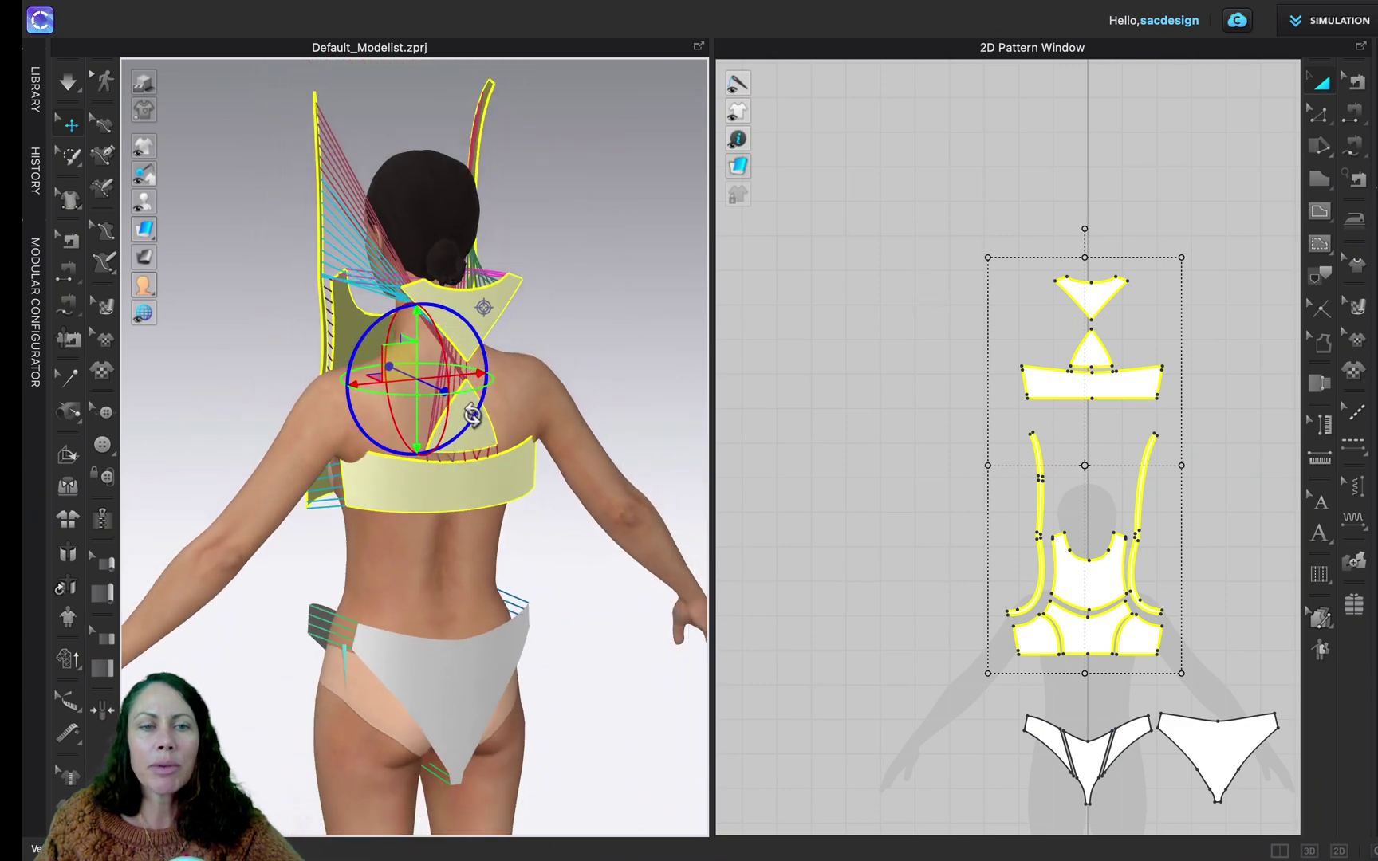
{"action": "mouse_move", "coordinate": [490, 610]}
{"action": "right_mouse_down"}
{"action": "mouse_move", "coordinate": [492, 578]}
{"action": "mouse_move", "coordinate": [571, 627]}
{"action": "mouse_move", "coordinate": [486, 626]}
{"action": "right_mouse_up"}
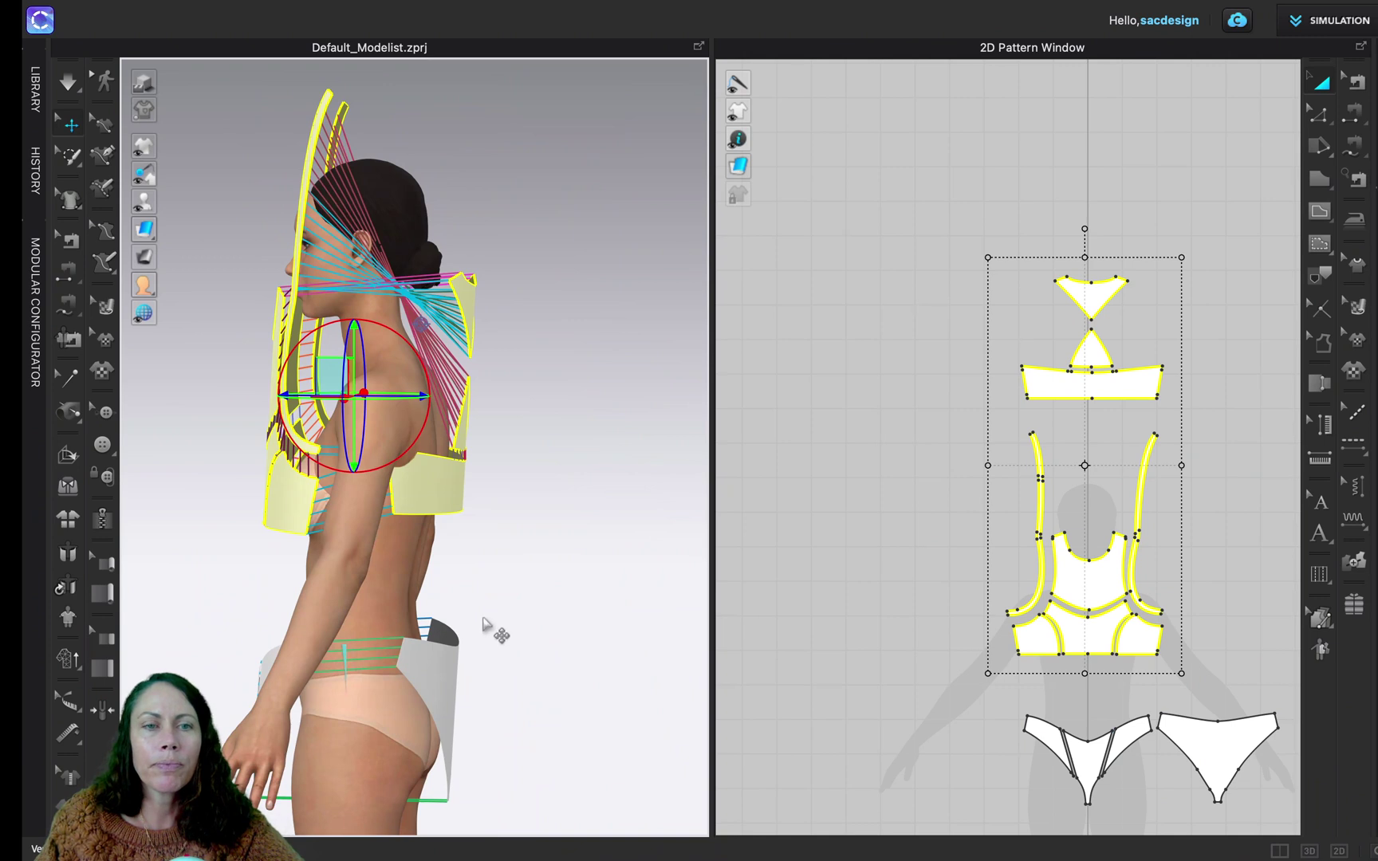
- Simulate the garment until the sewn bra drapes onto the avatar's chest and back, and clear the pattern selection
{"action": "key", "text": "space"}
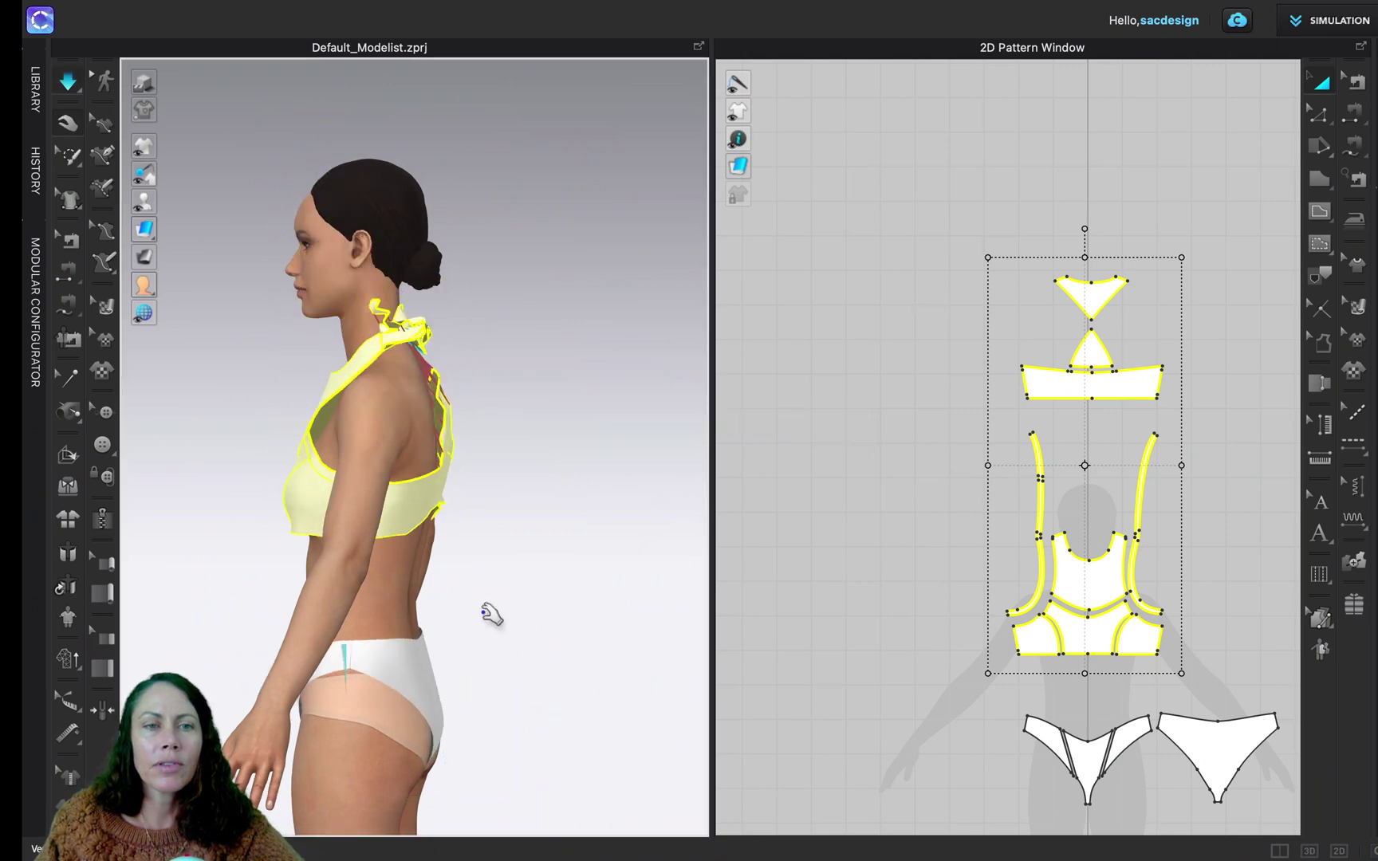
{"action": "key", "text": "space"}
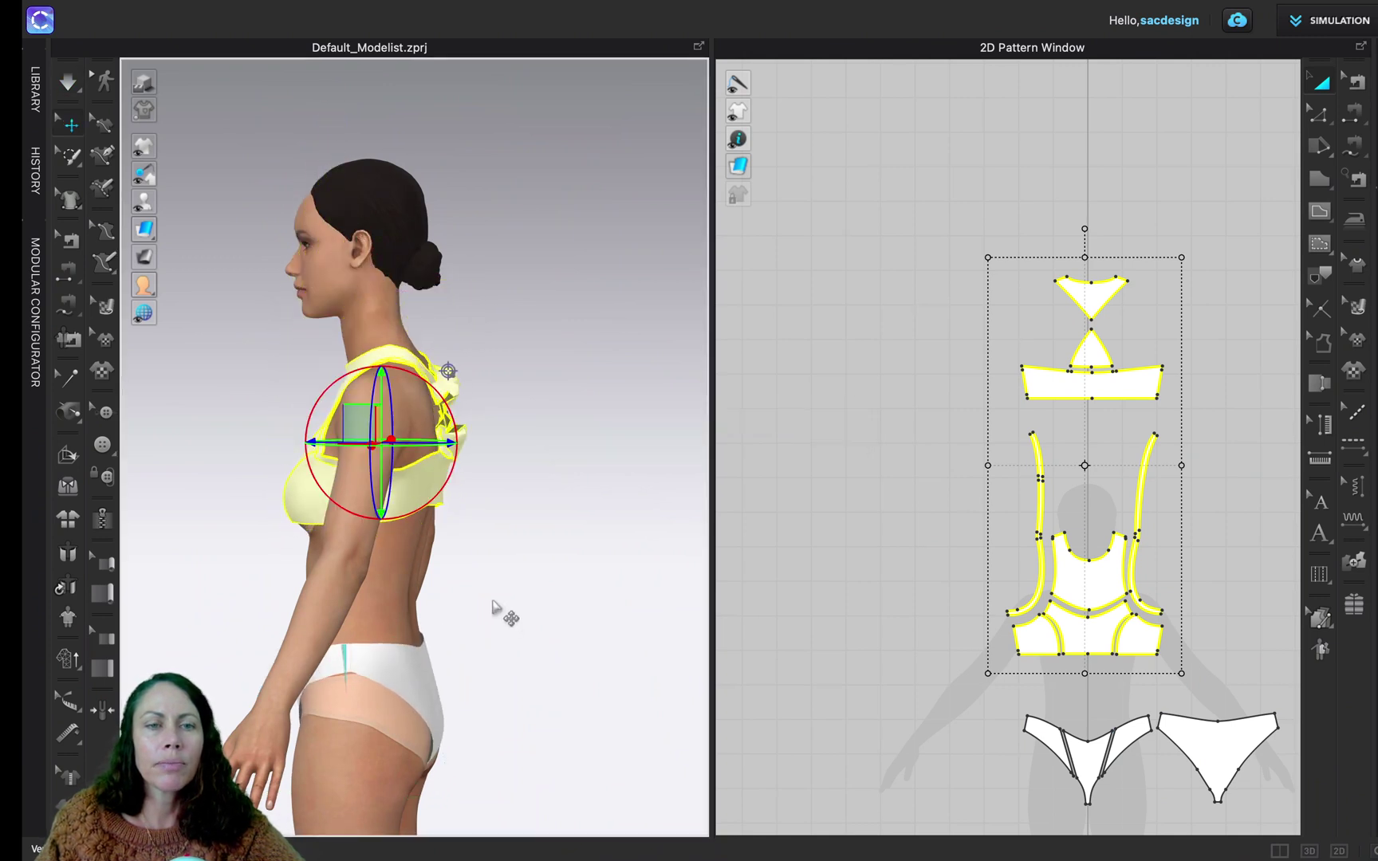
{"action": "right_click_drag", "start_coordinate": [492, 604], "coordinate": [411, 604]}
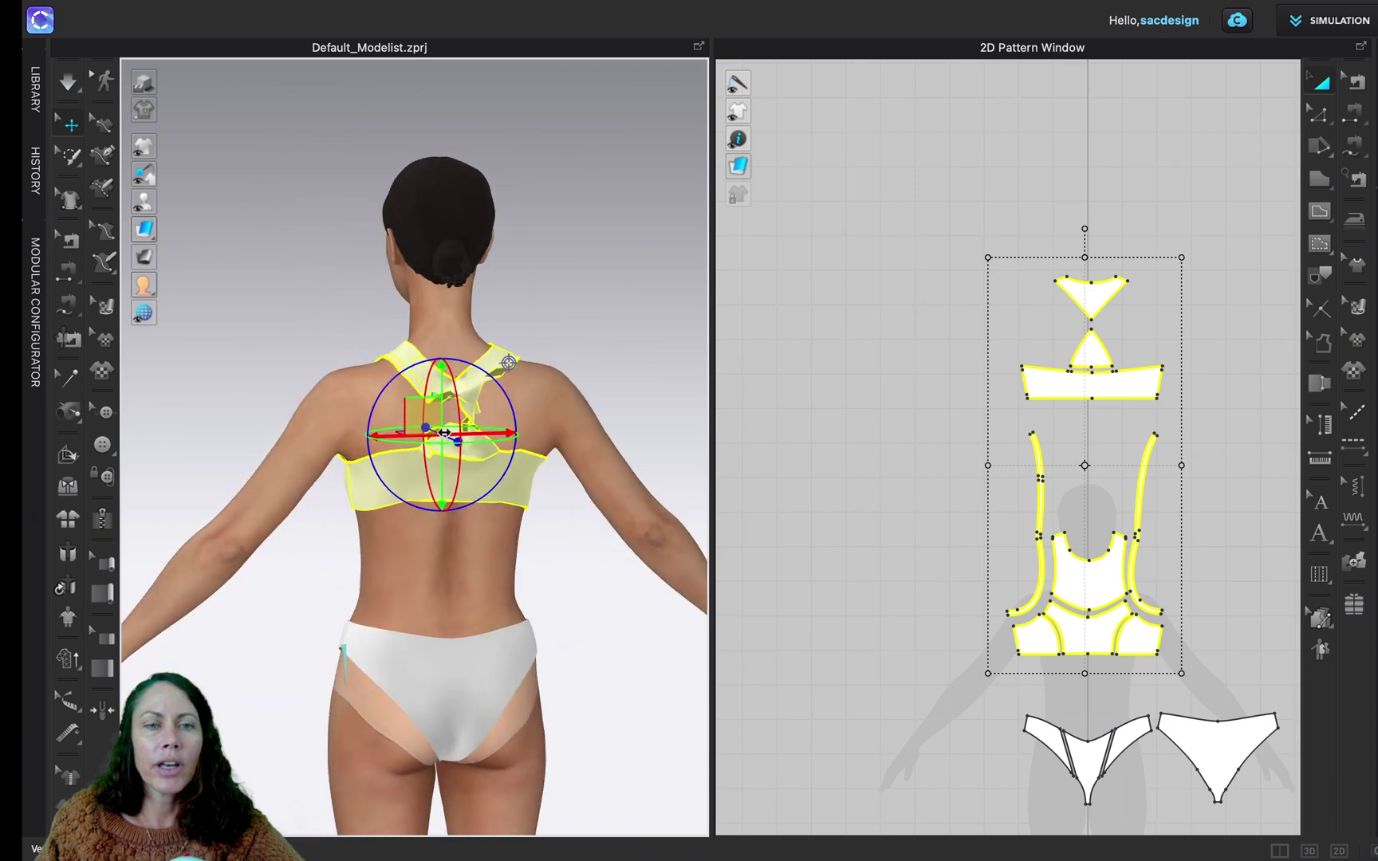
{"action": "scroll", "coordinate": [444, 432], "scroll_direction": "up", "scroll_amount": 5}
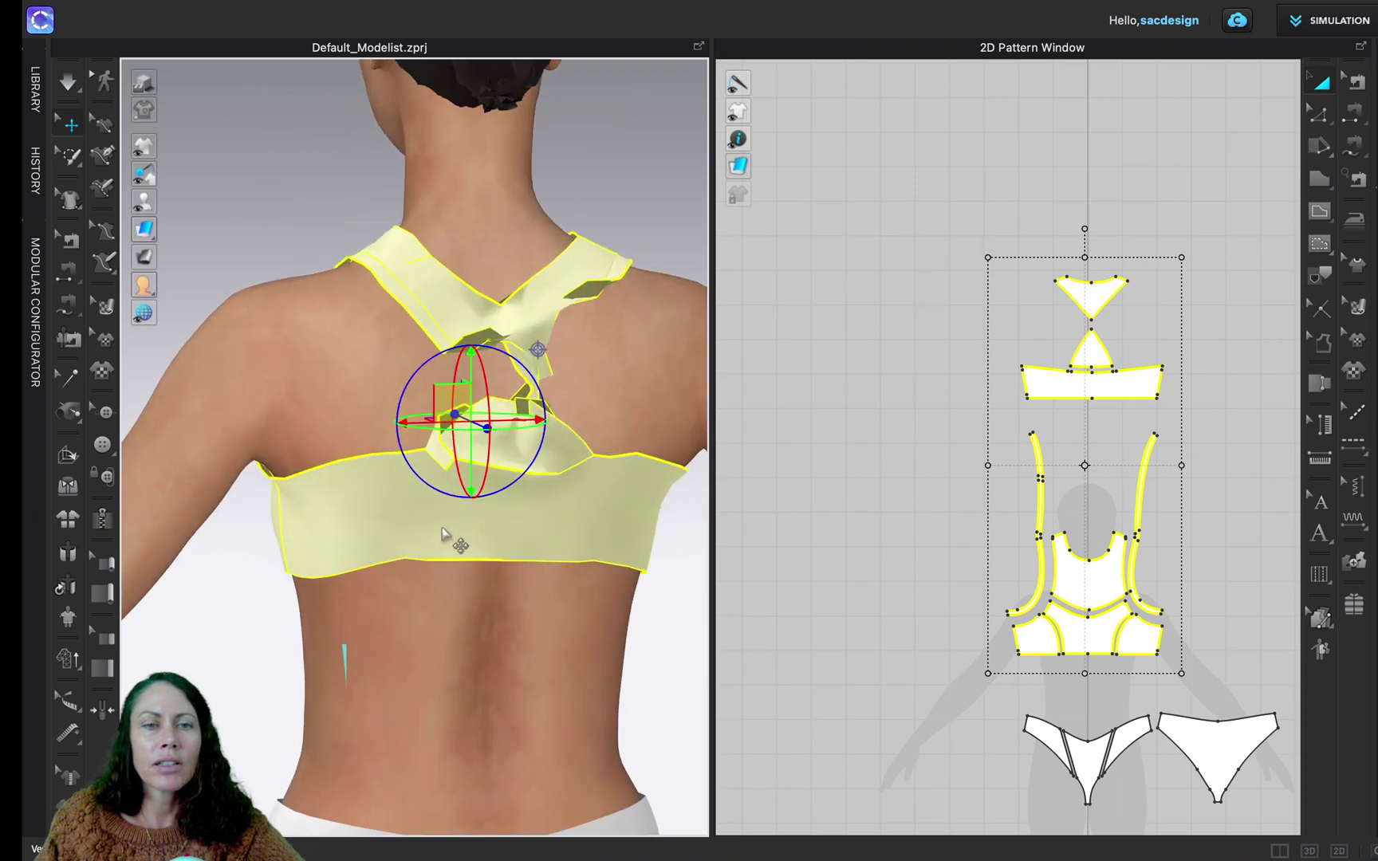
{"action": "key", "text": "space"}
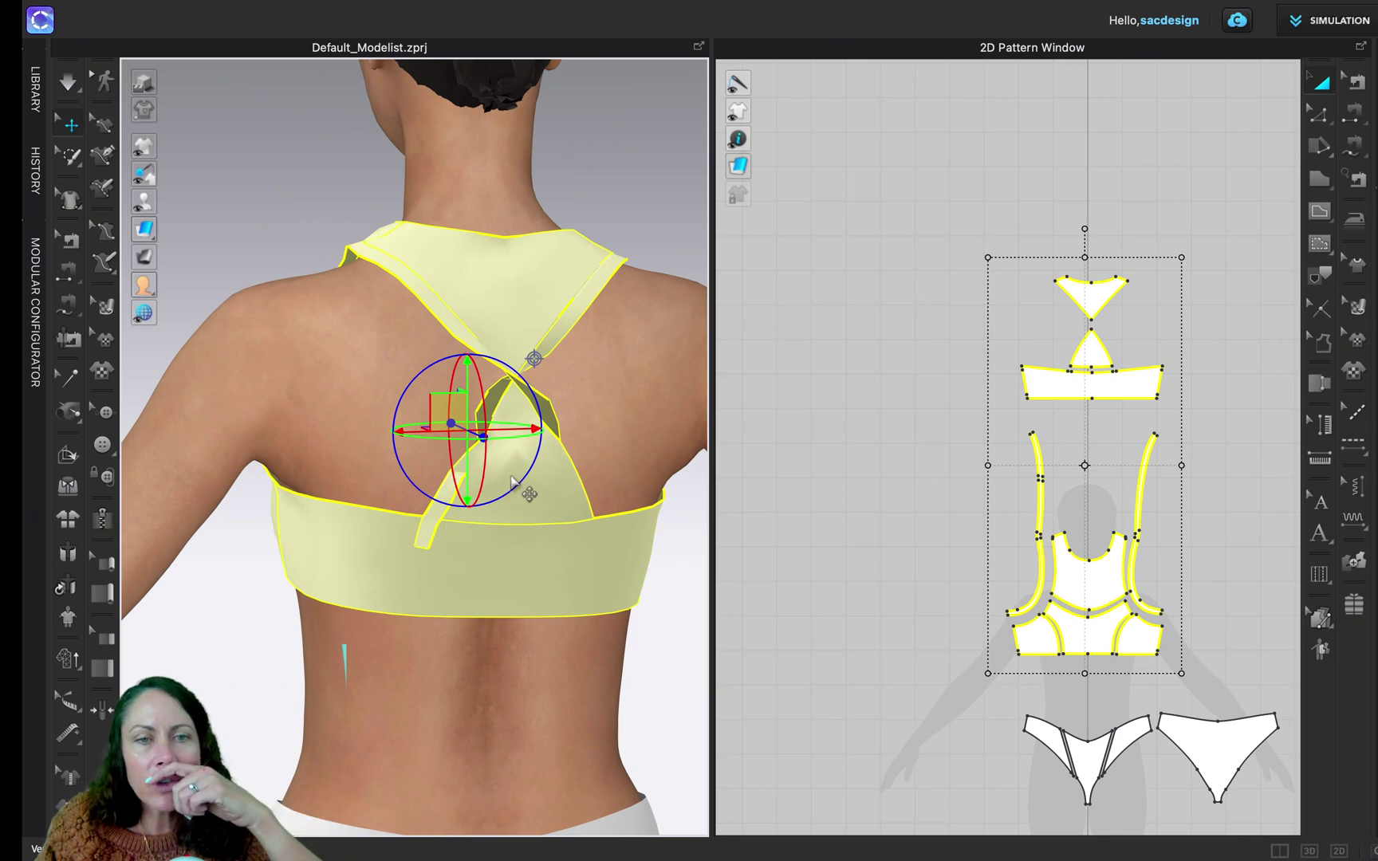
{"action": "right_click_drag", "start_coordinate": [559, 495], "coordinate": [525, 469]}
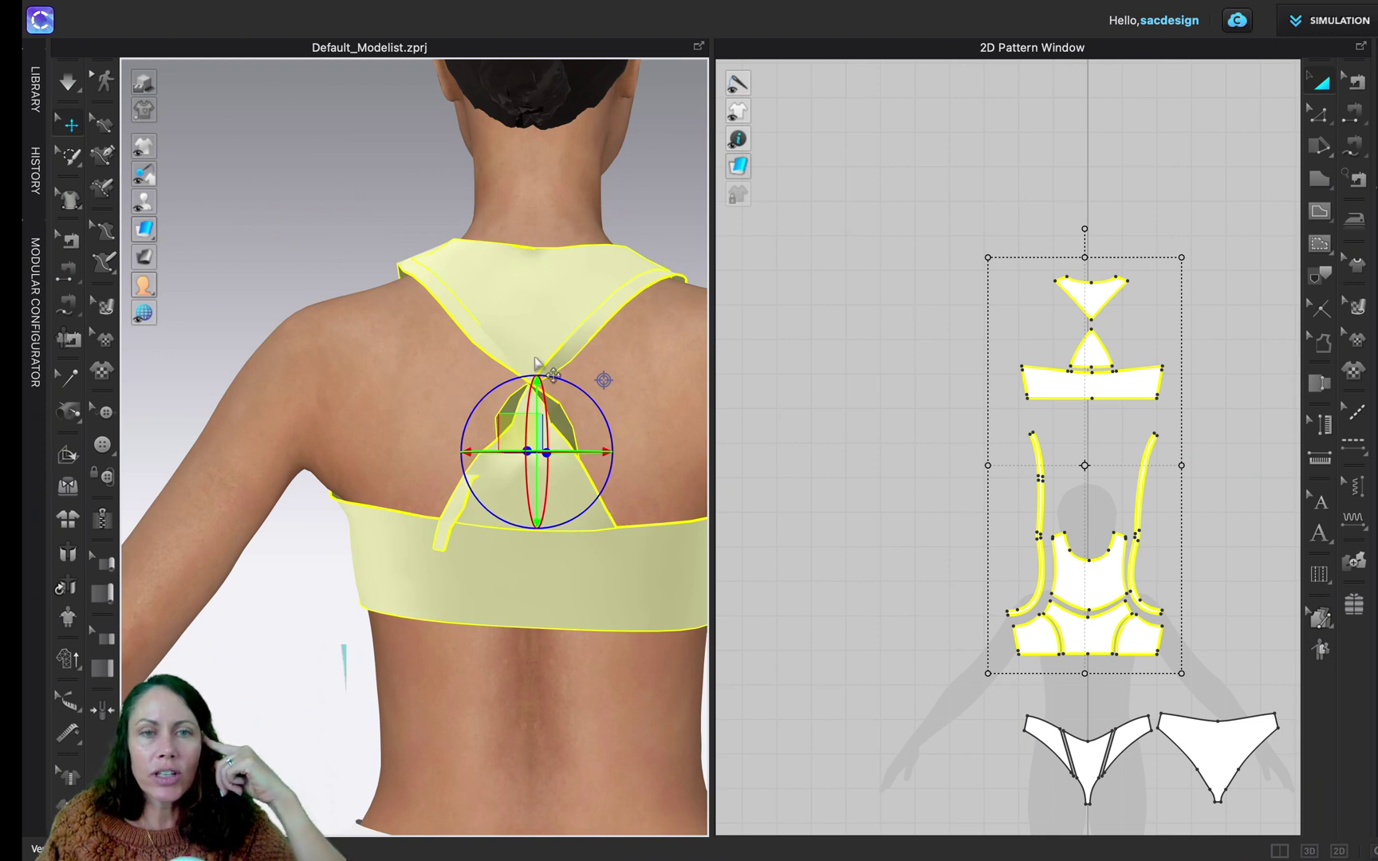
{"action": "left_click", "coordinate": [564, 355]}
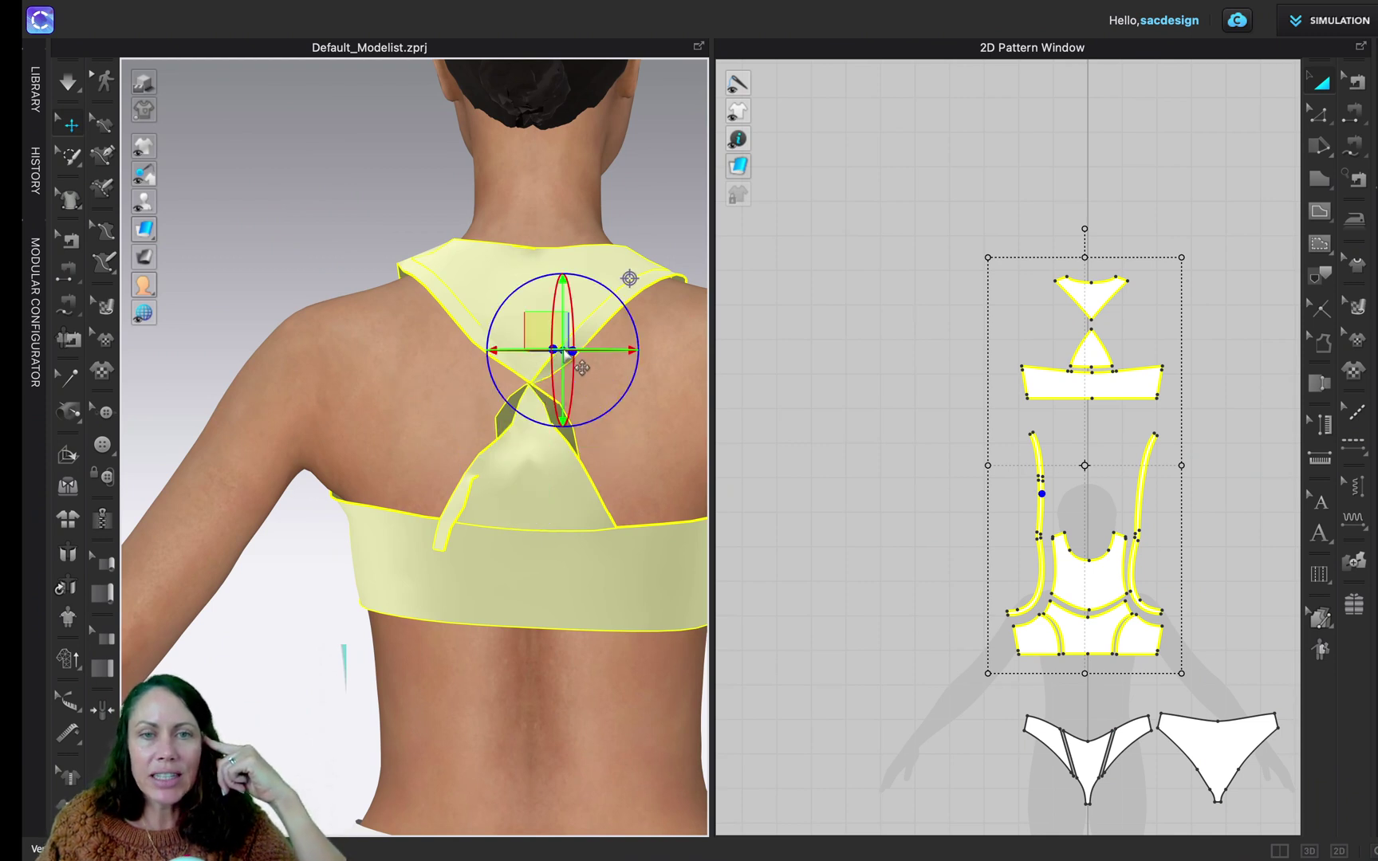
{"action": "left_click", "coordinate": [595, 319]}
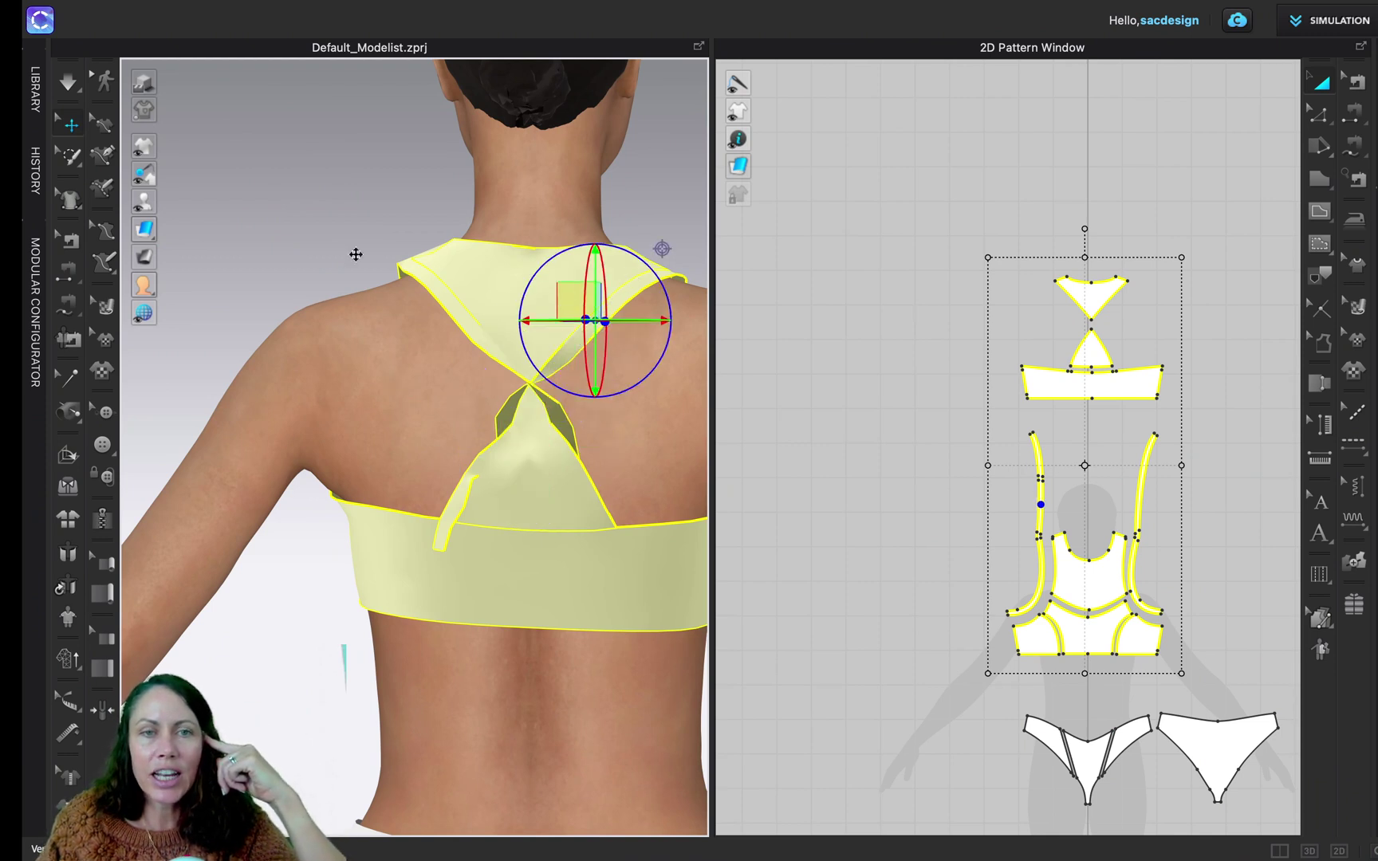
{"action": "left_click", "coordinate": [302, 217]}
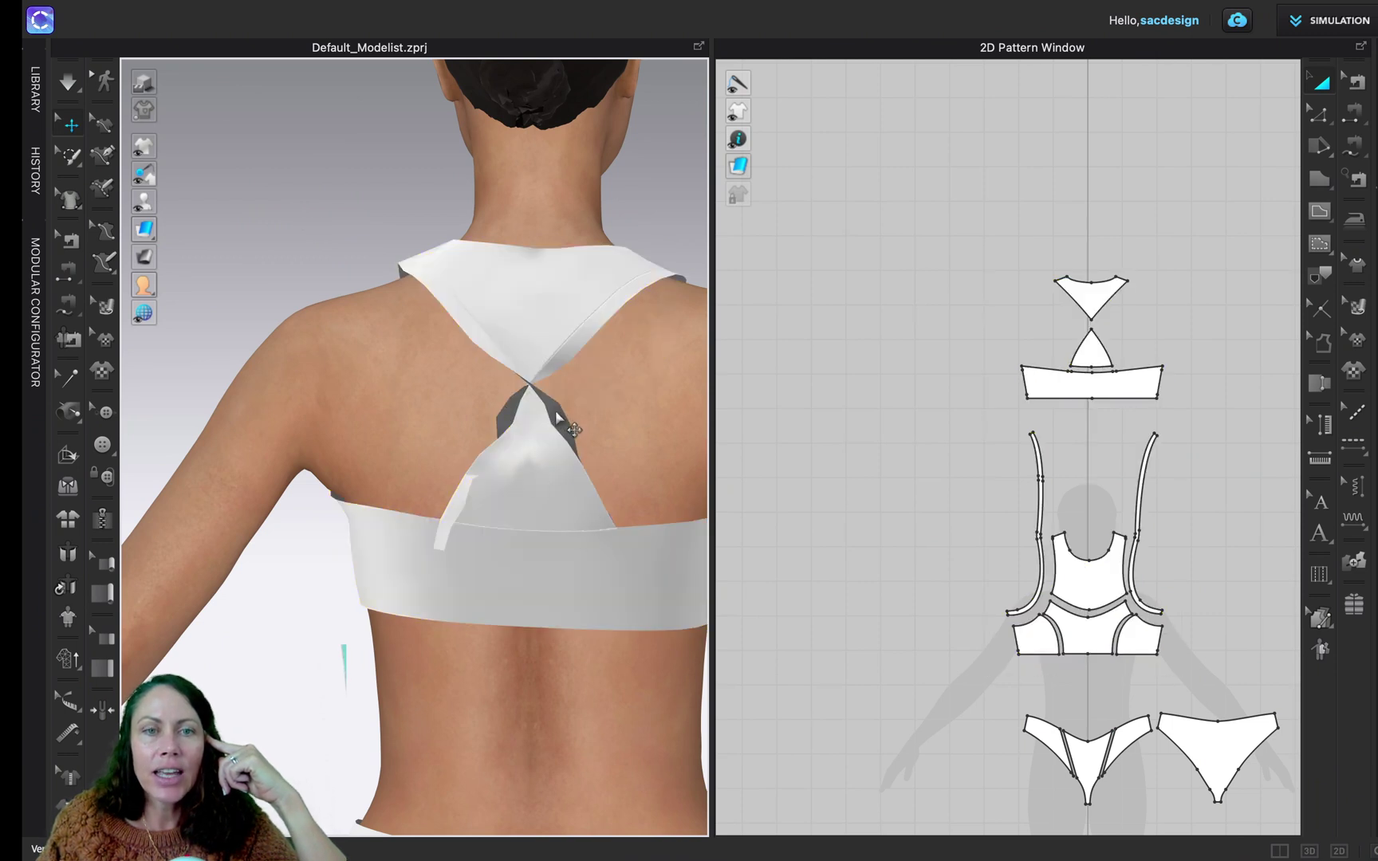
- Delete the seam joining the lower back triangle's right edge to the right strap's inner edge
{"action": "right_click_drag", "start_coordinate": [543, 441], "coordinate": [496, 472]}
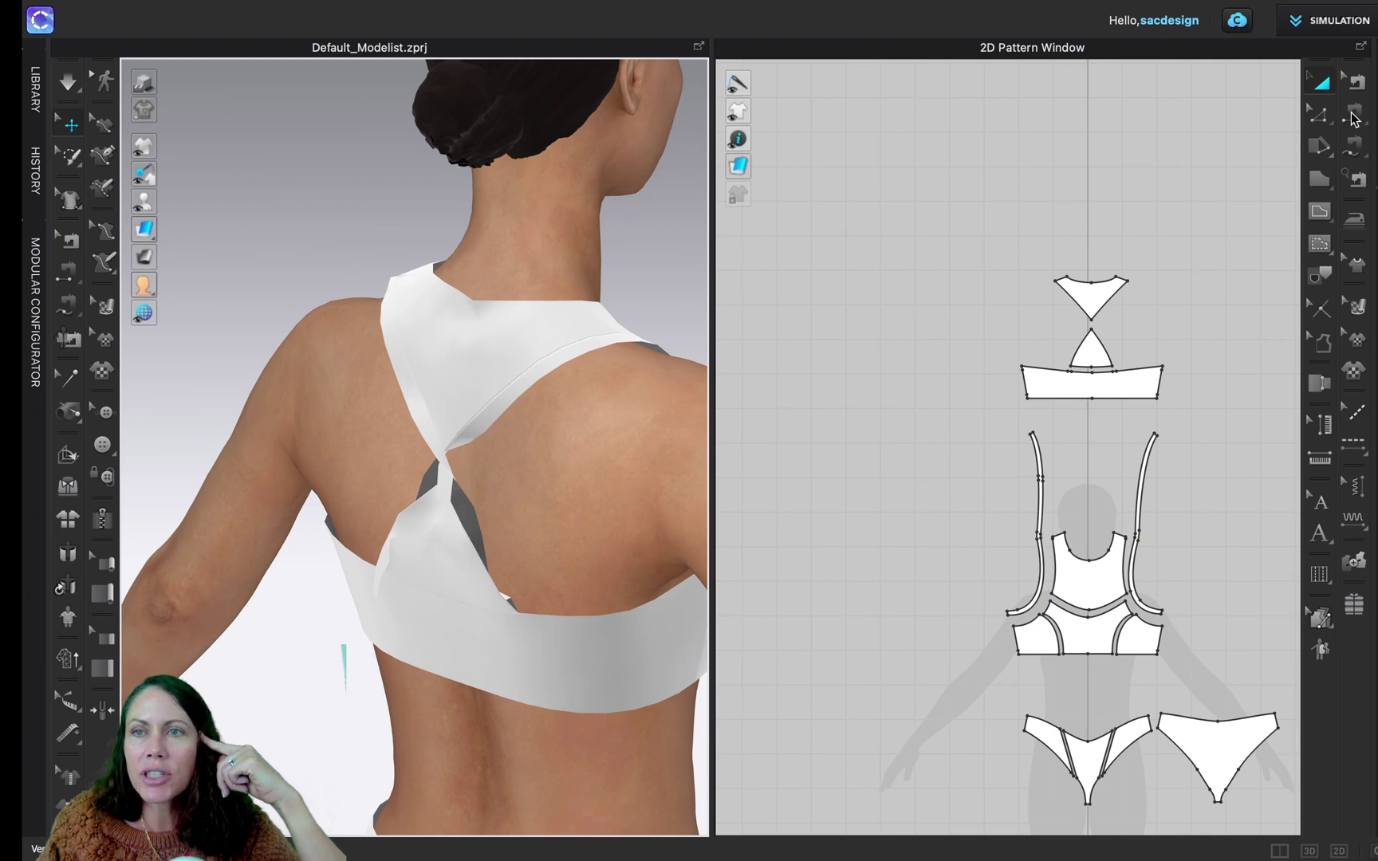
{"action": "left_click", "coordinate": [1357, 81]}
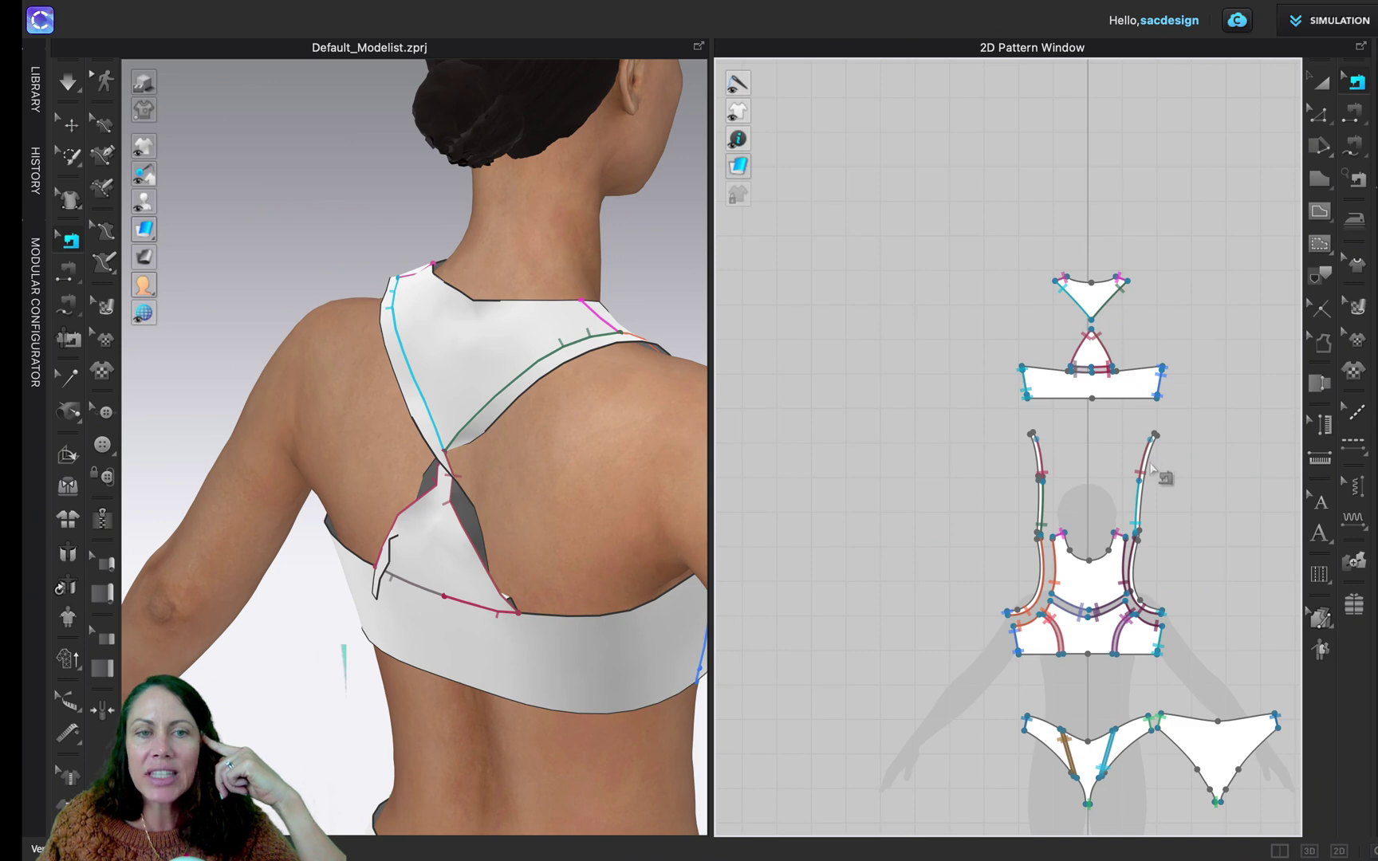
{"action": "scroll", "coordinate": [1169, 476], "scroll_direction": "up", "scroll_amount": 6}
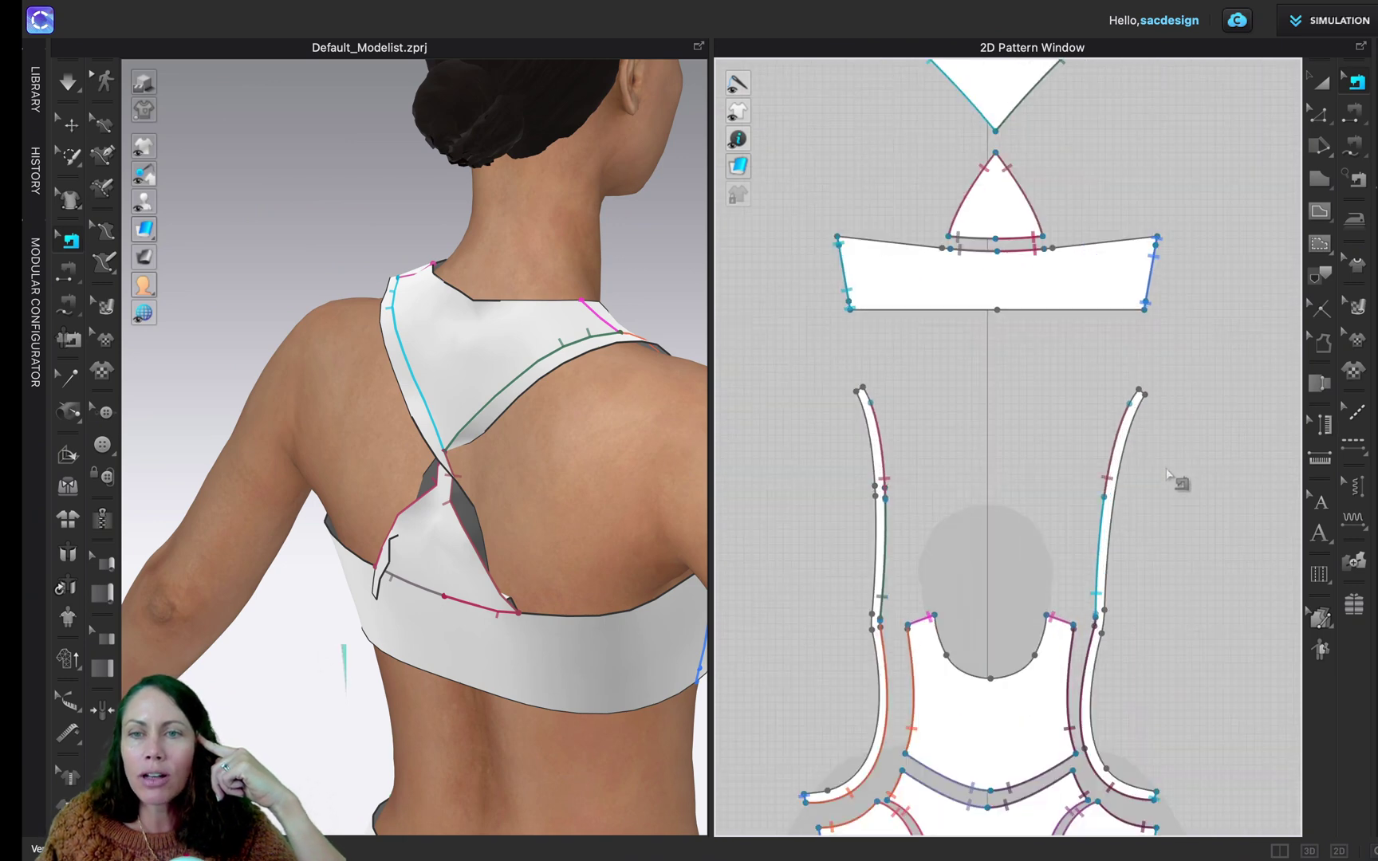
{"action": "scroll", "coordinate": [1170, 476], "scroll_direction": "down", "scroll_amount": 3}
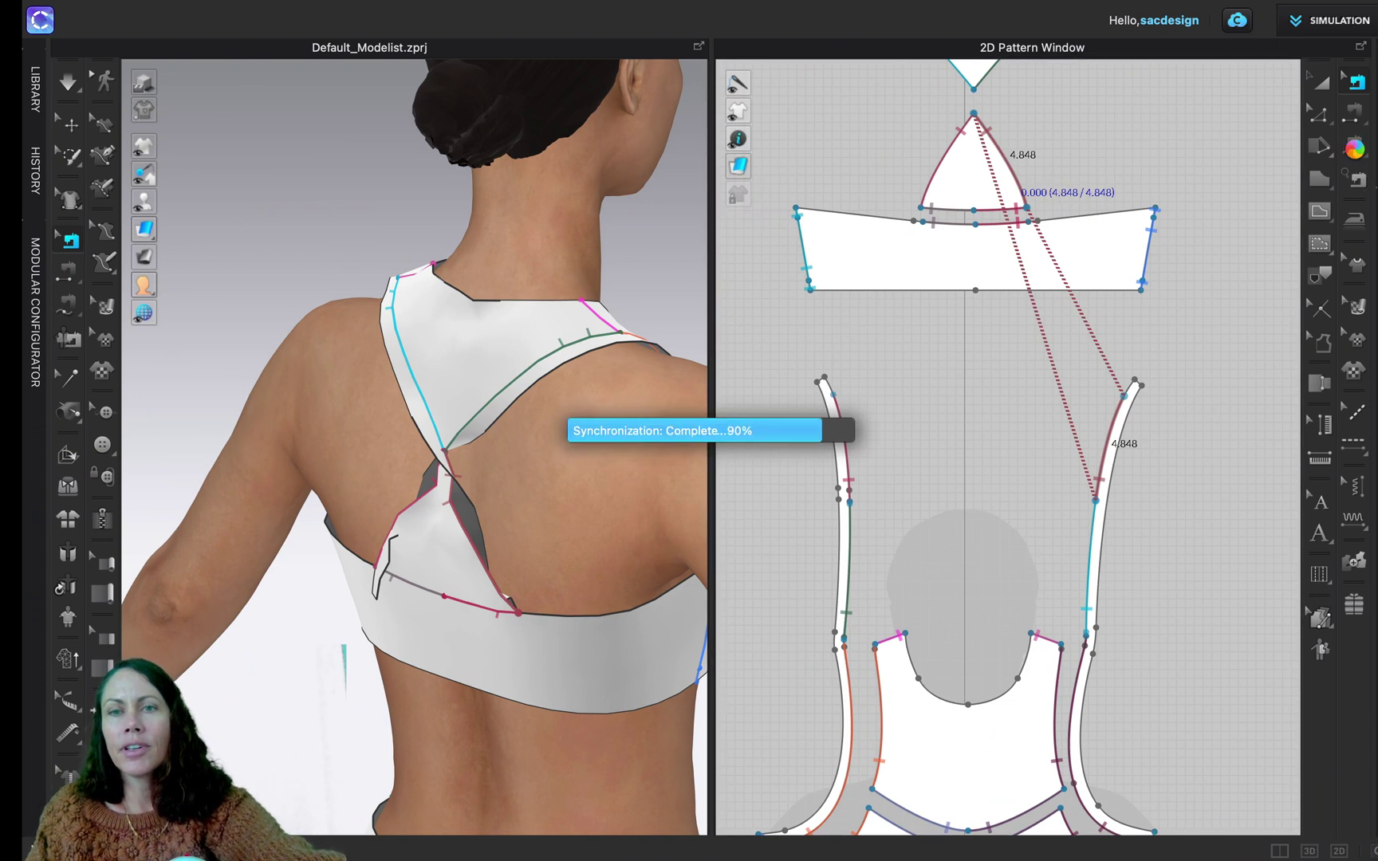
- Free-sew the lower back triangle's right edge, from its tip down, to the right strap's outer edge, working upward and matching lengths
{"action": "left_click", "coordinate": [1355, 152]}
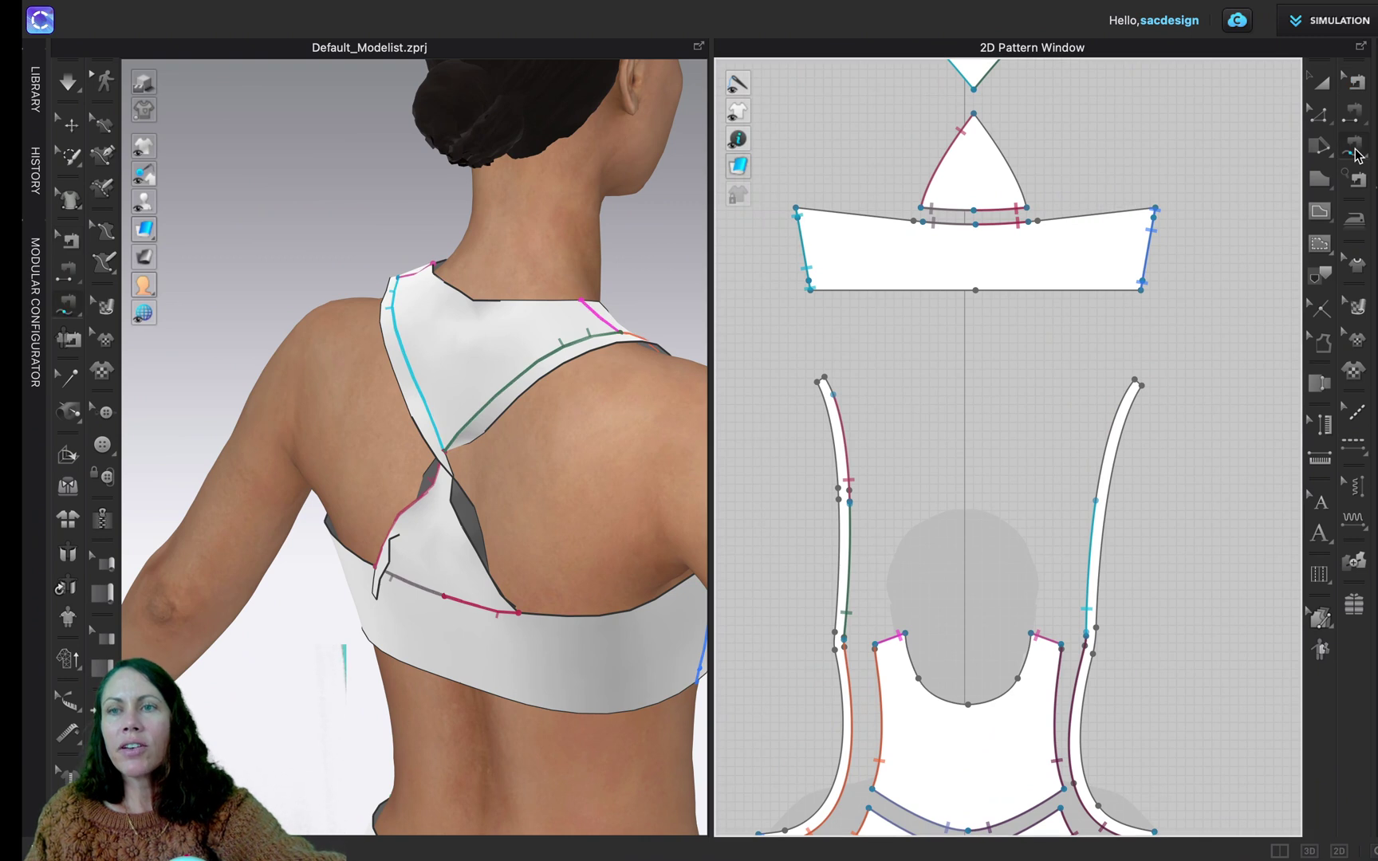
{"action": "left_click", "coordinate": [974, 114]}
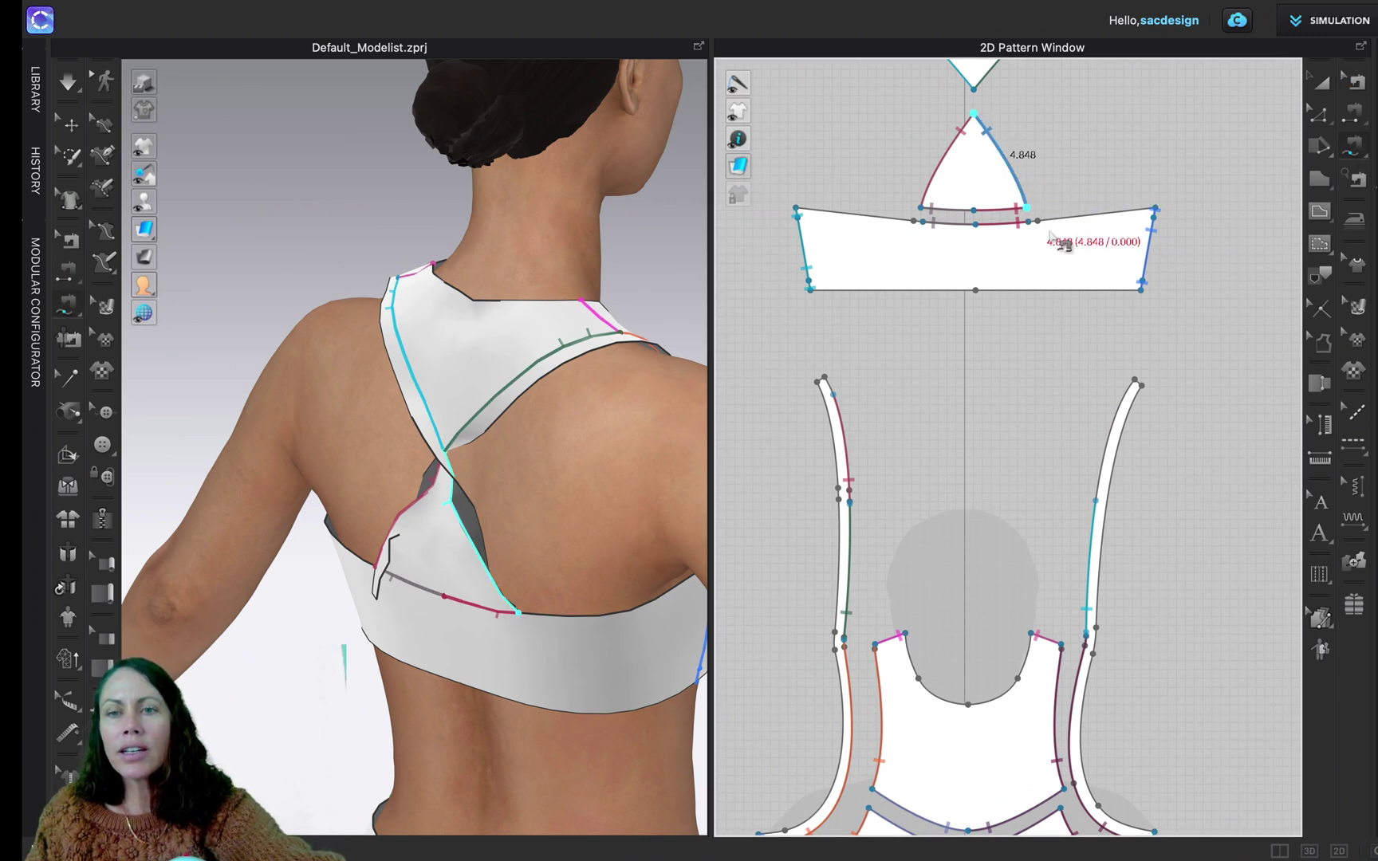
{"action": "left_click", "coordinate": [1027, 208]}
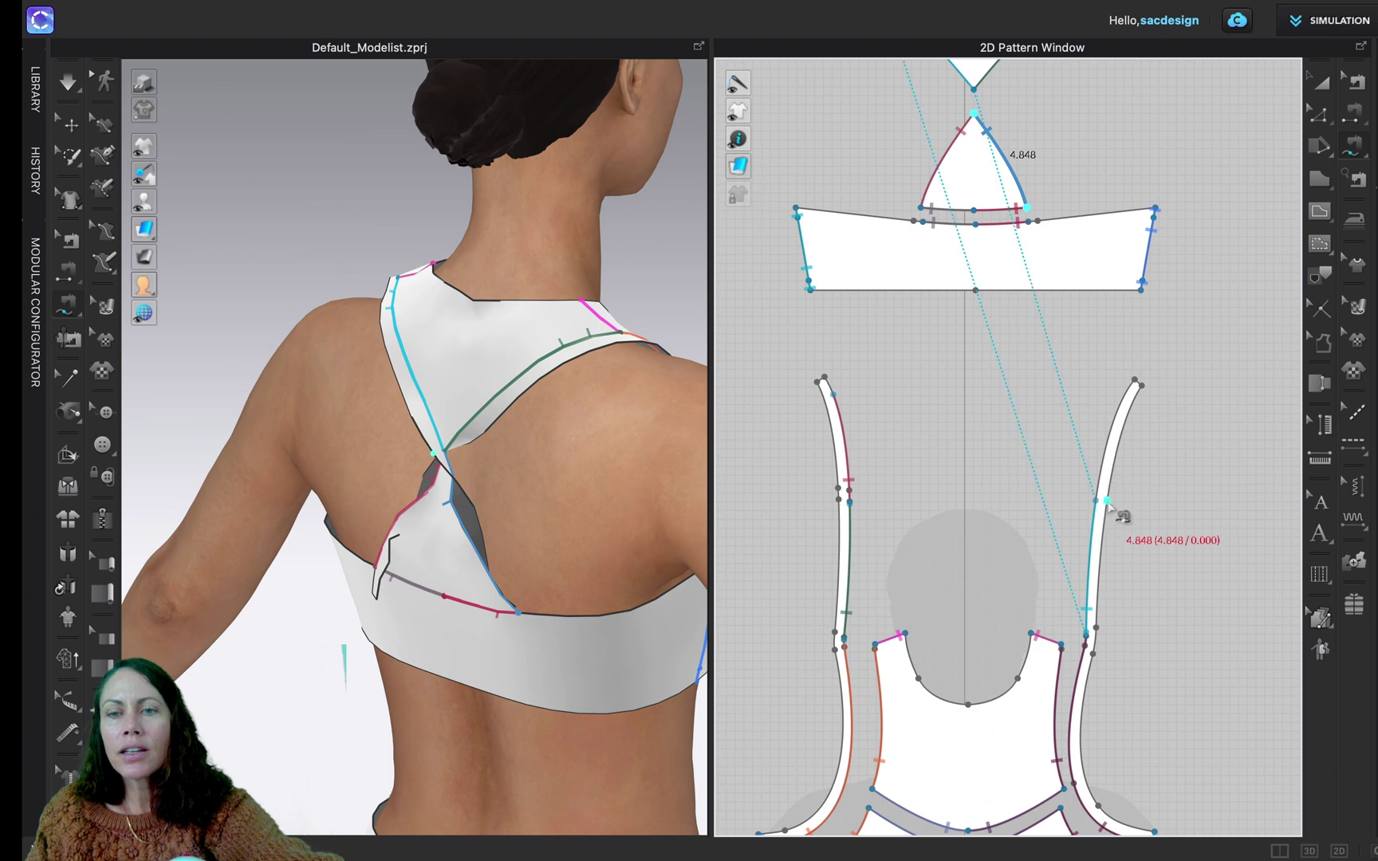
{"action": "left_click", "coordinate": [1107, 501]}
{"action": "left_click", "coordinate": [1137, 404]}
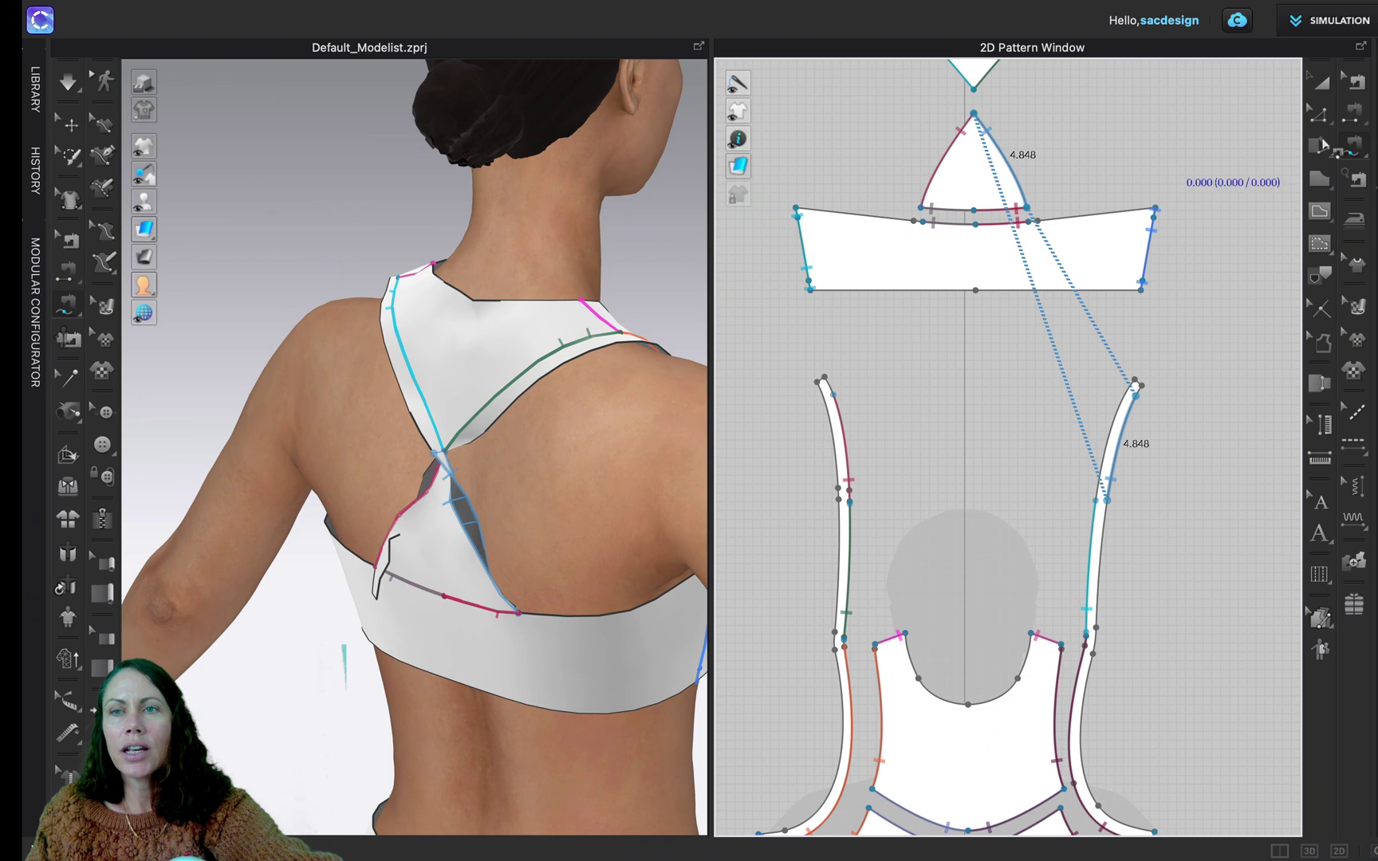
{"action": "left_click", "coordinate": [1358, 118]}
{"action": "left_click", "coordinate": [827, 385]}
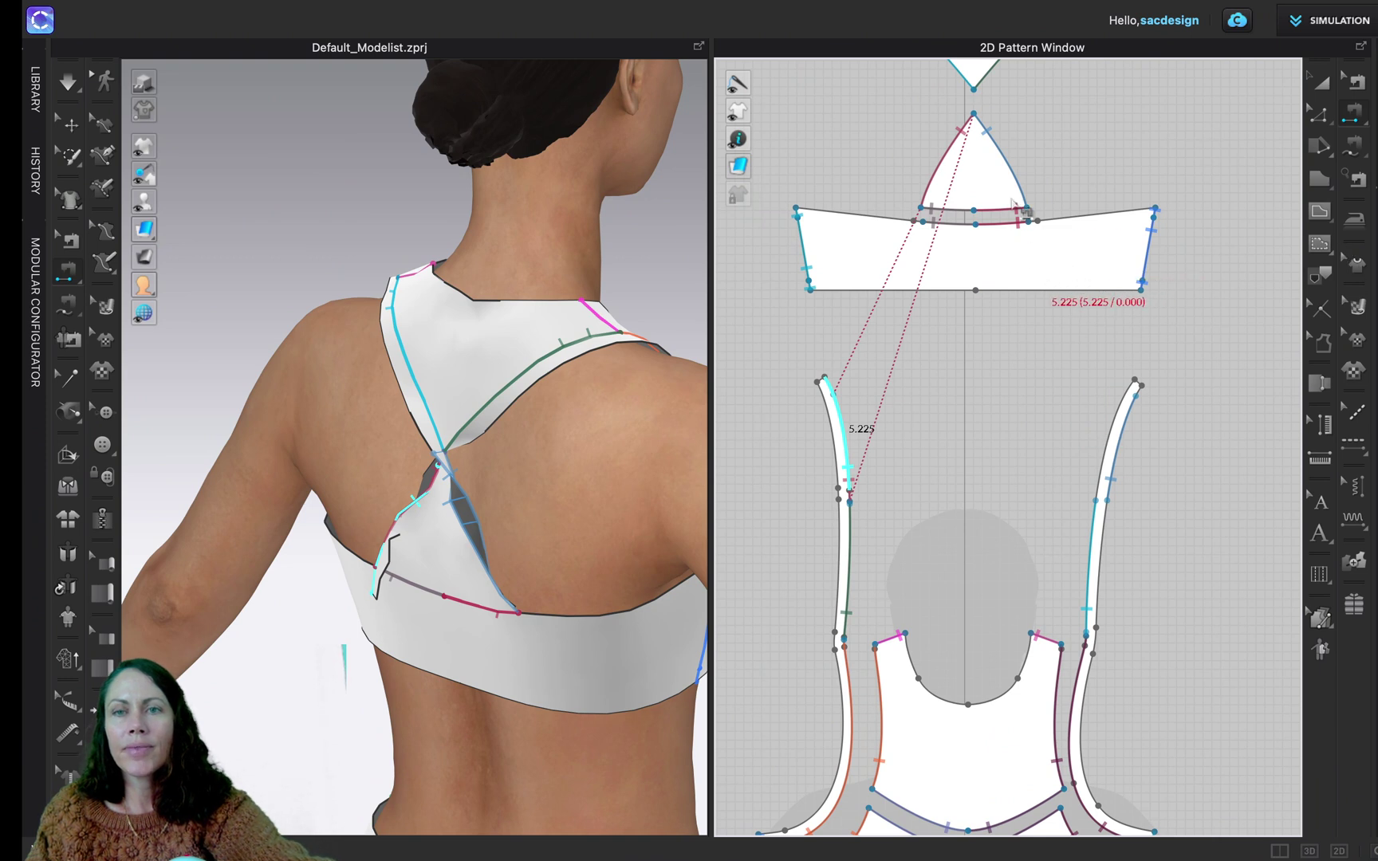
{"action": "left_click", "coordinate": [1027, 209]}
- Delete the lower back triangle's left seam and free-sew that edge, tip down, to the left strap's outer edge, working upward
{"action": "left_click", "coordinate": [1355, 84]}
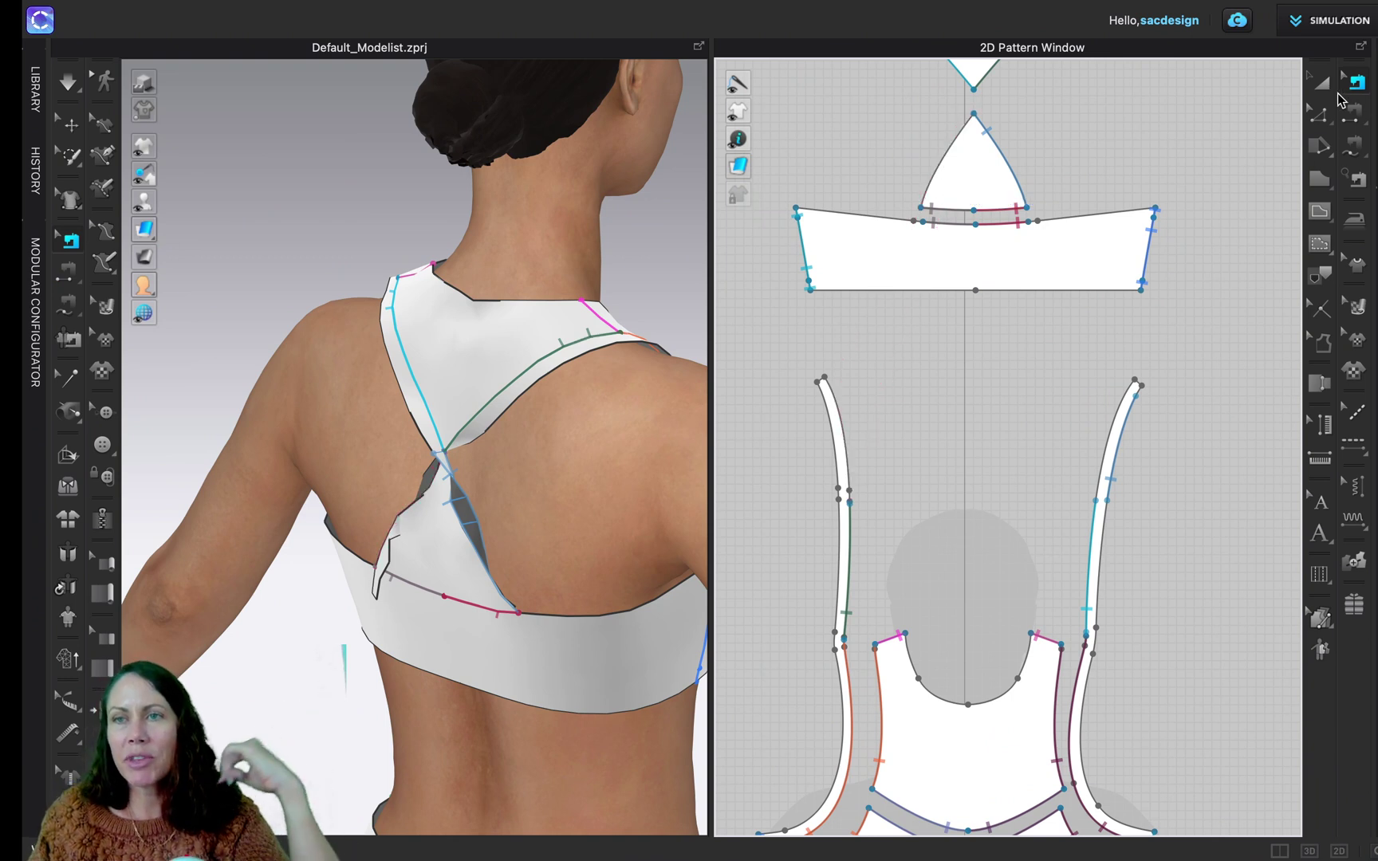
{"action": "left_click", "coordinate": [1360, 146]}
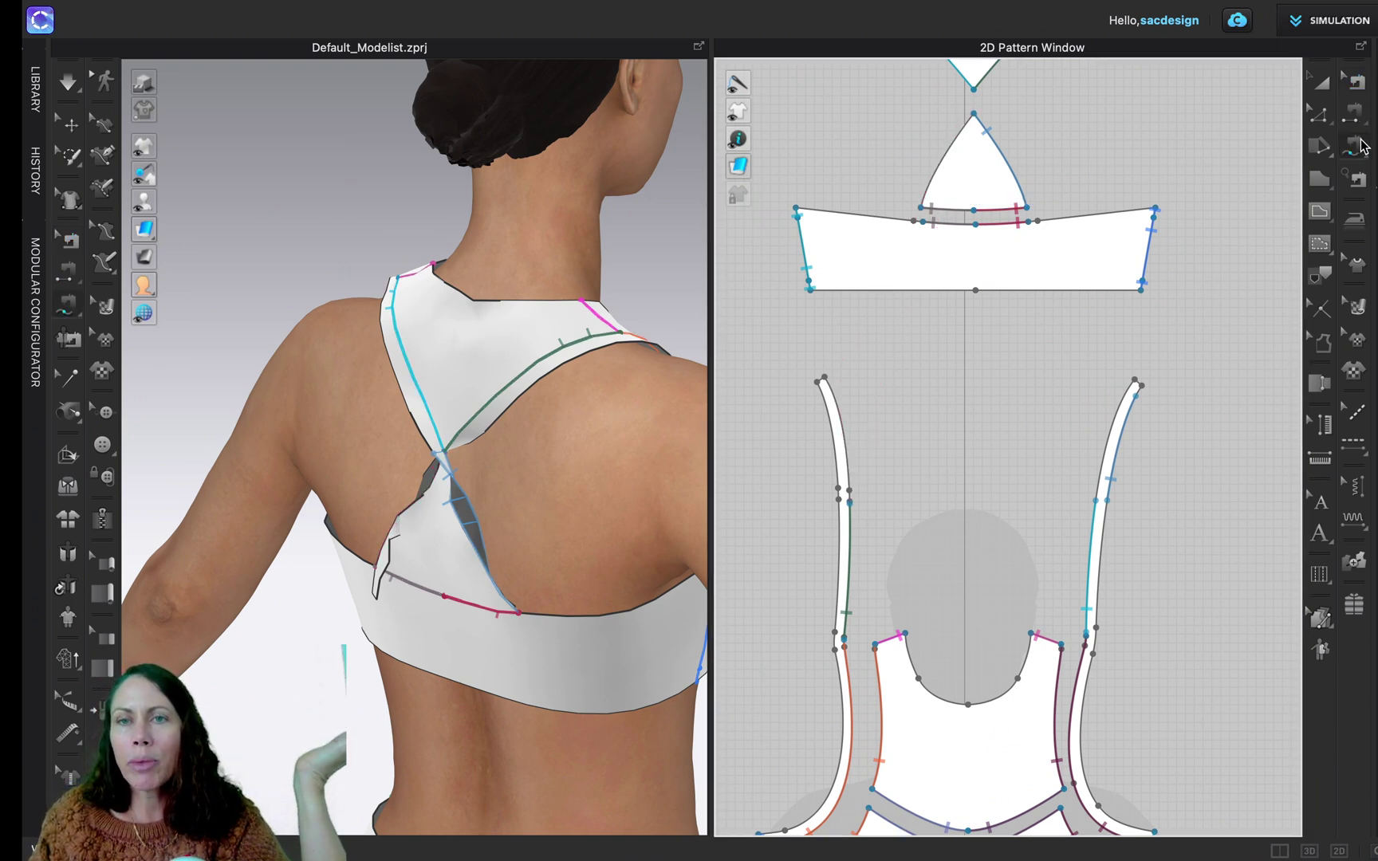
{"action": "left_click", "coordinate": [974, 113]}
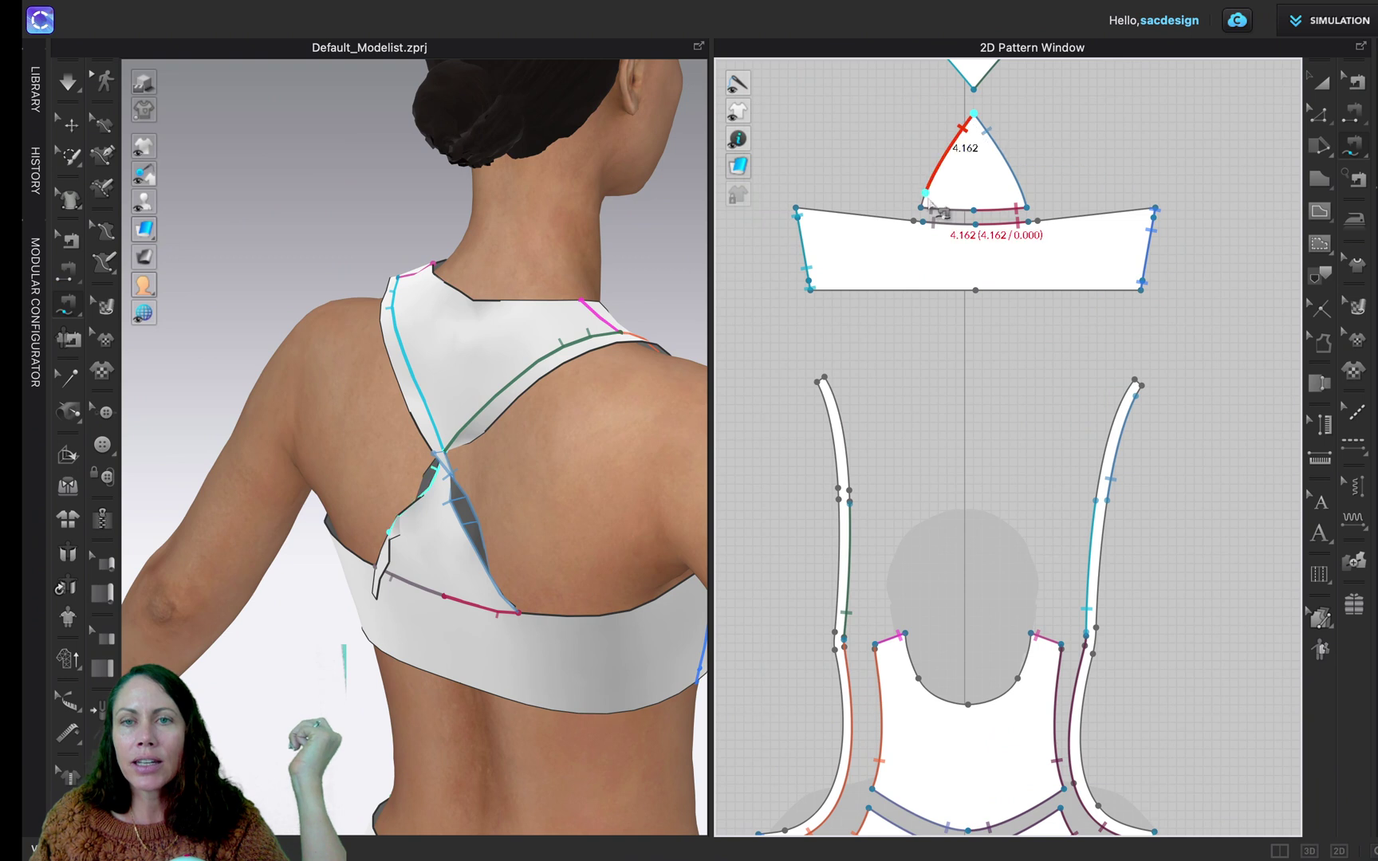
{"action": "left_click", "coordinate": [838, 490]}
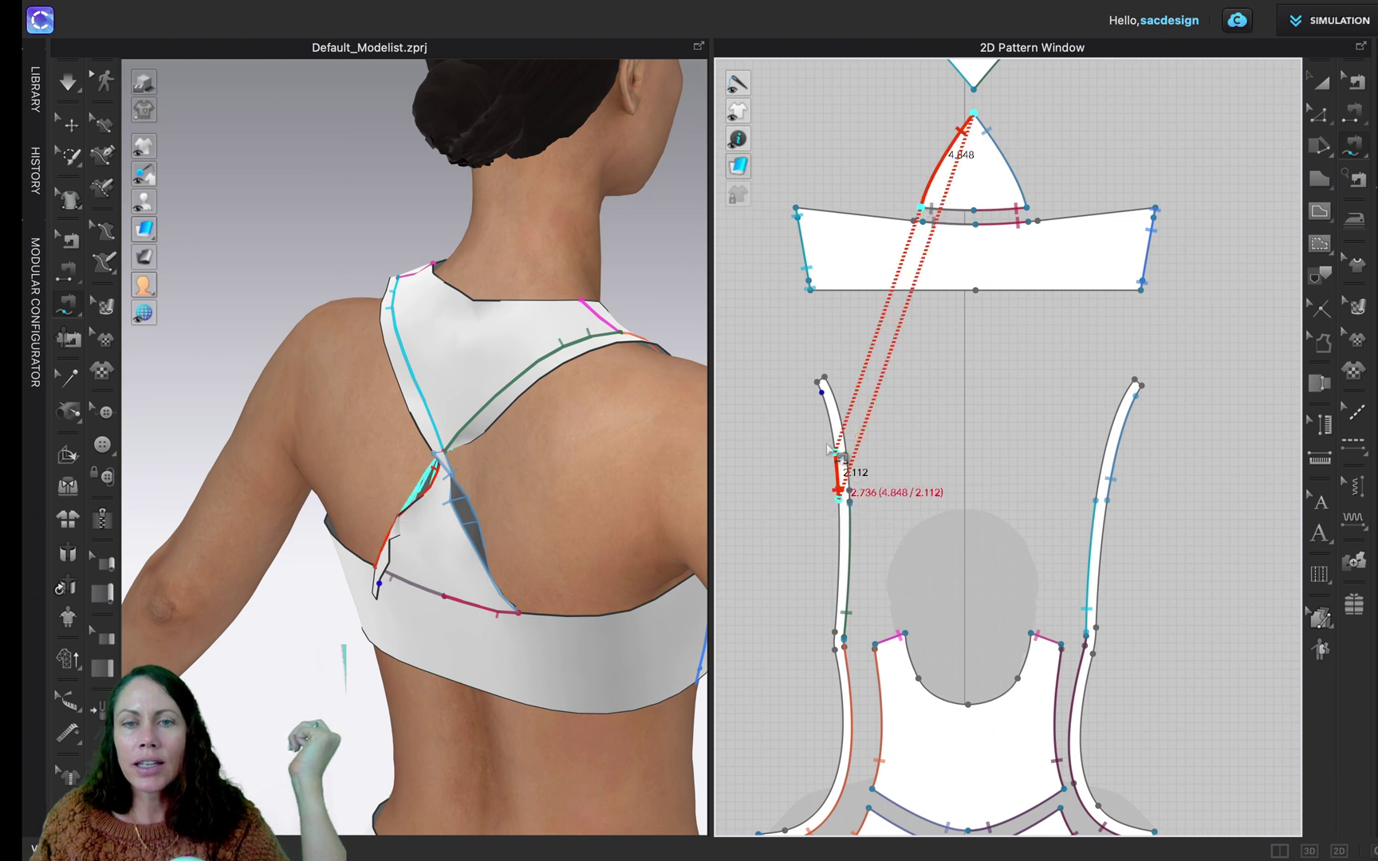
{"action": "left_click", "coordinate": [825, 386]}
- Simulate the bra with the re-sewn back triangle and check its seams on the avatar's back
{"action": "key", "text": "space"}
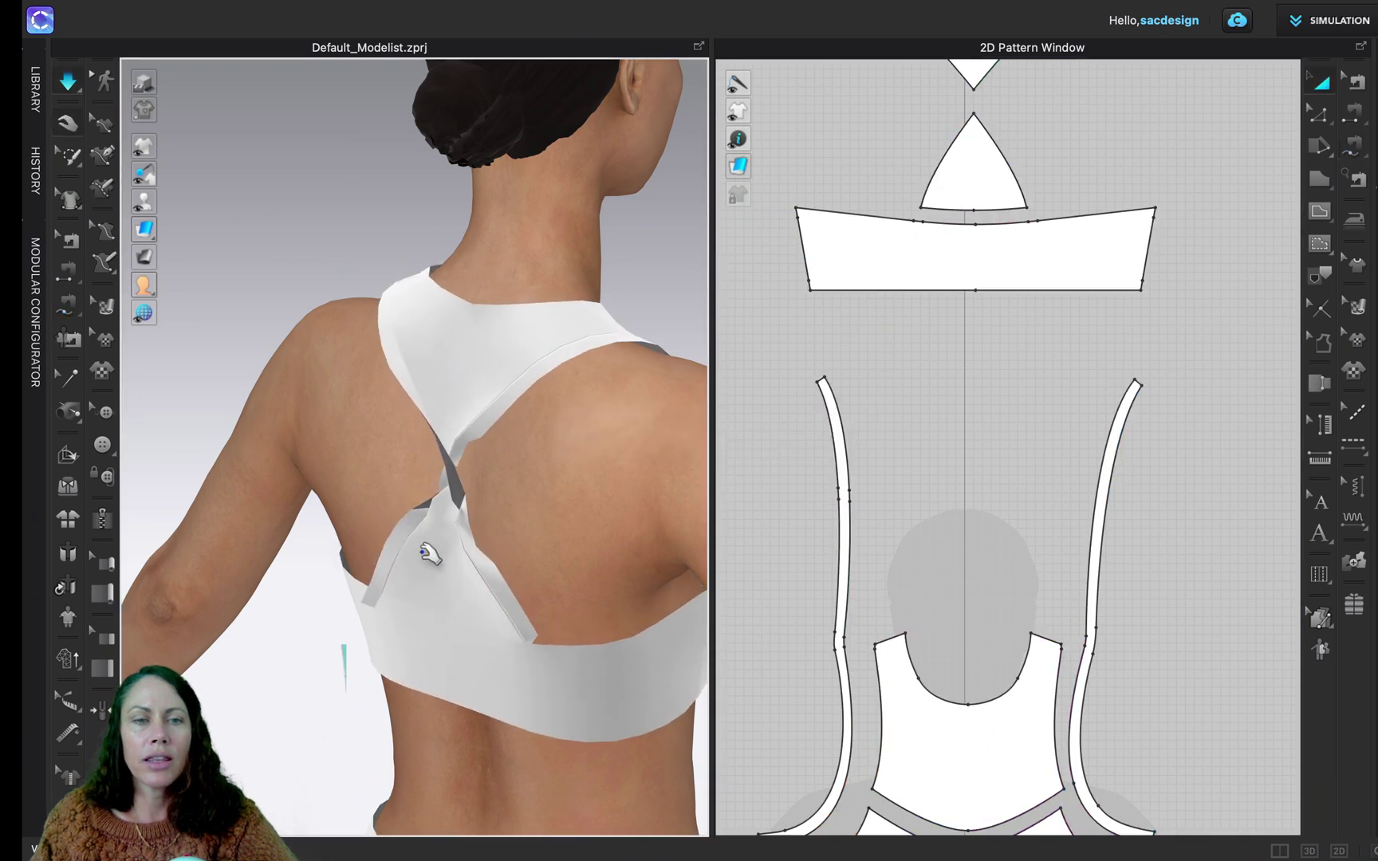
{"action": "key", "text": "b"}
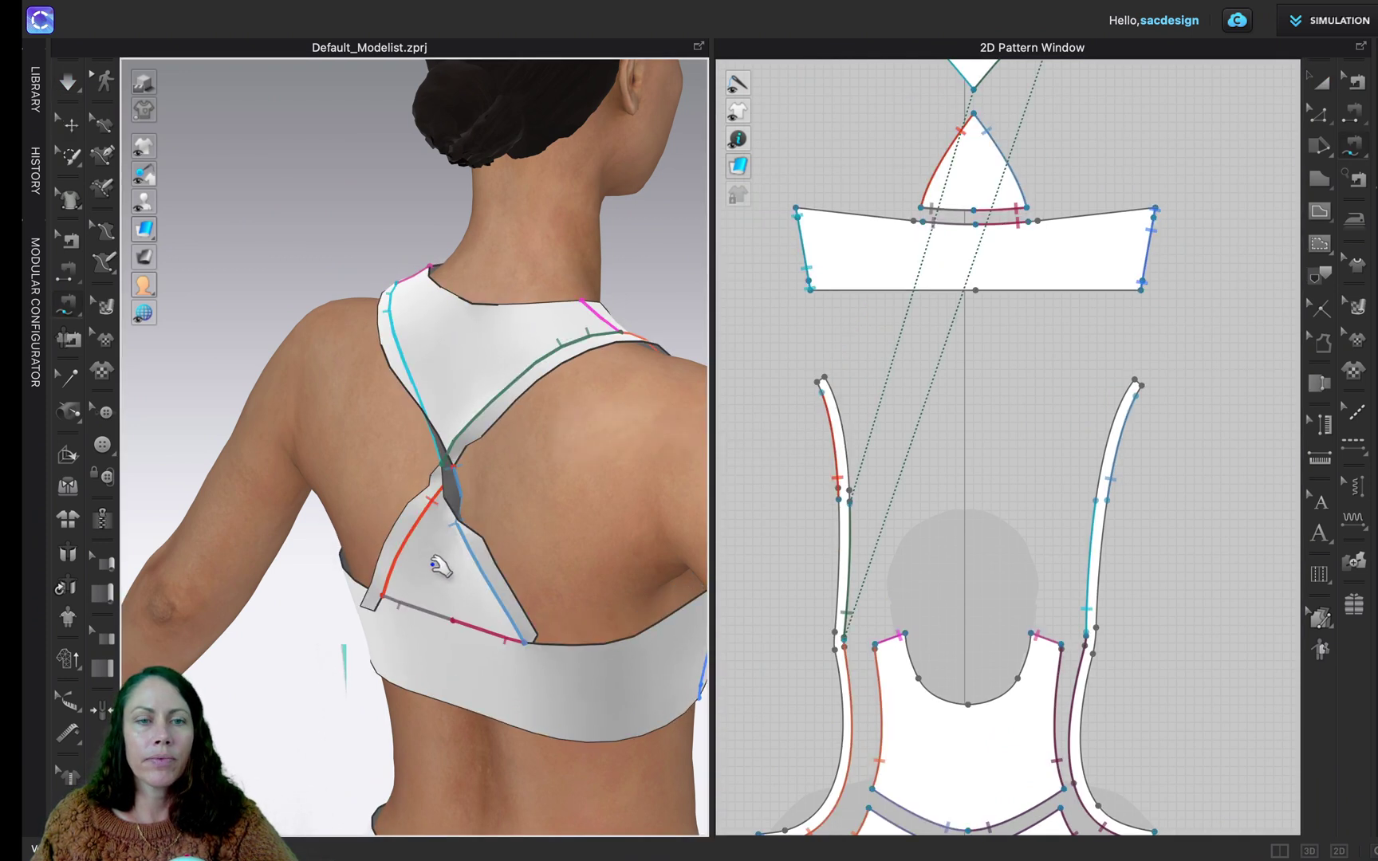
{"action": "right_click_drag", "start_coordinate": [433, 572], "coordinate": [606, 523]}
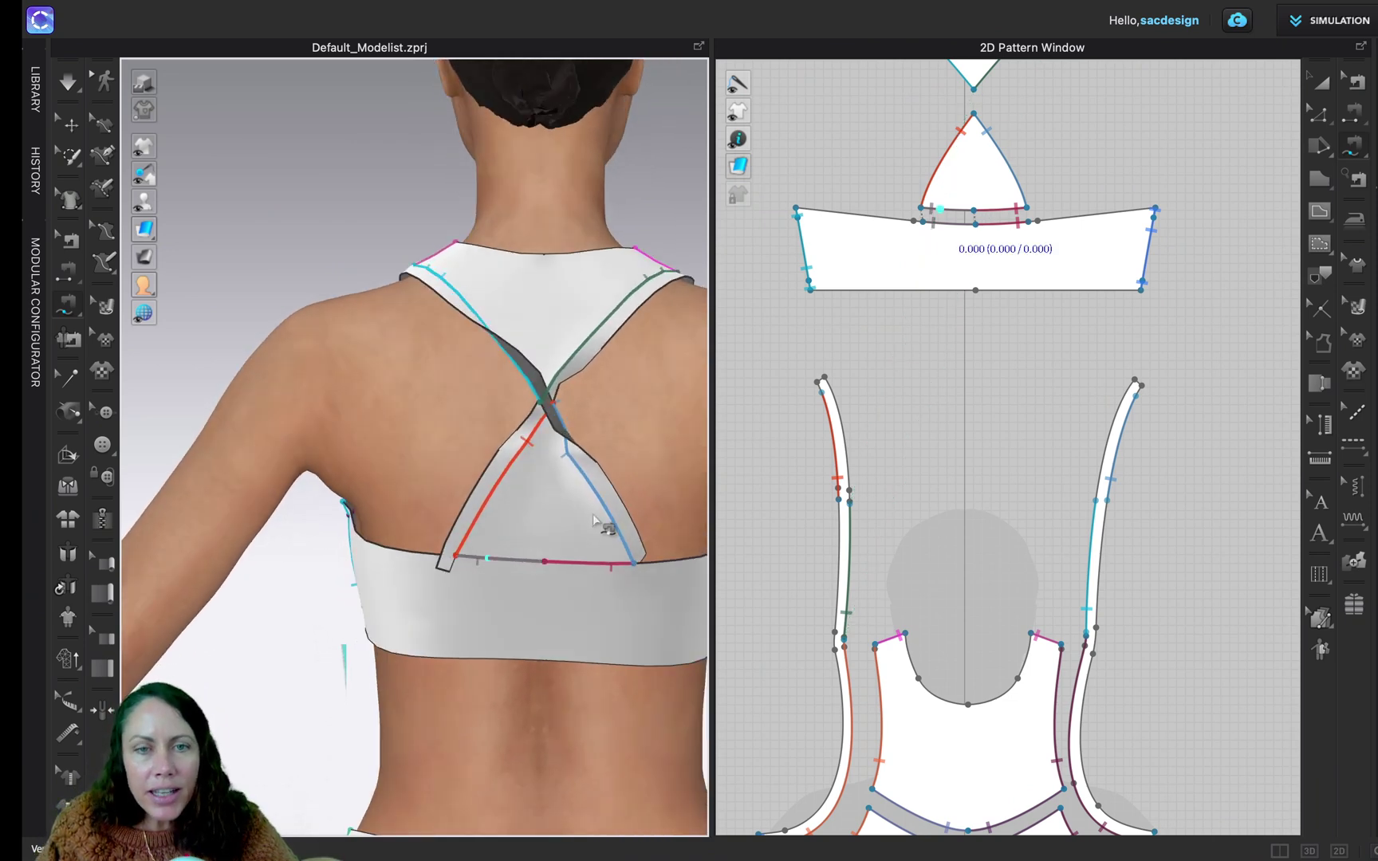
- Select both shoulder straps on the avatar and apply Strengthen to them
{"action": "key", "text": "q"}
{"action": "left_click", "coordinate": [600, 472]}
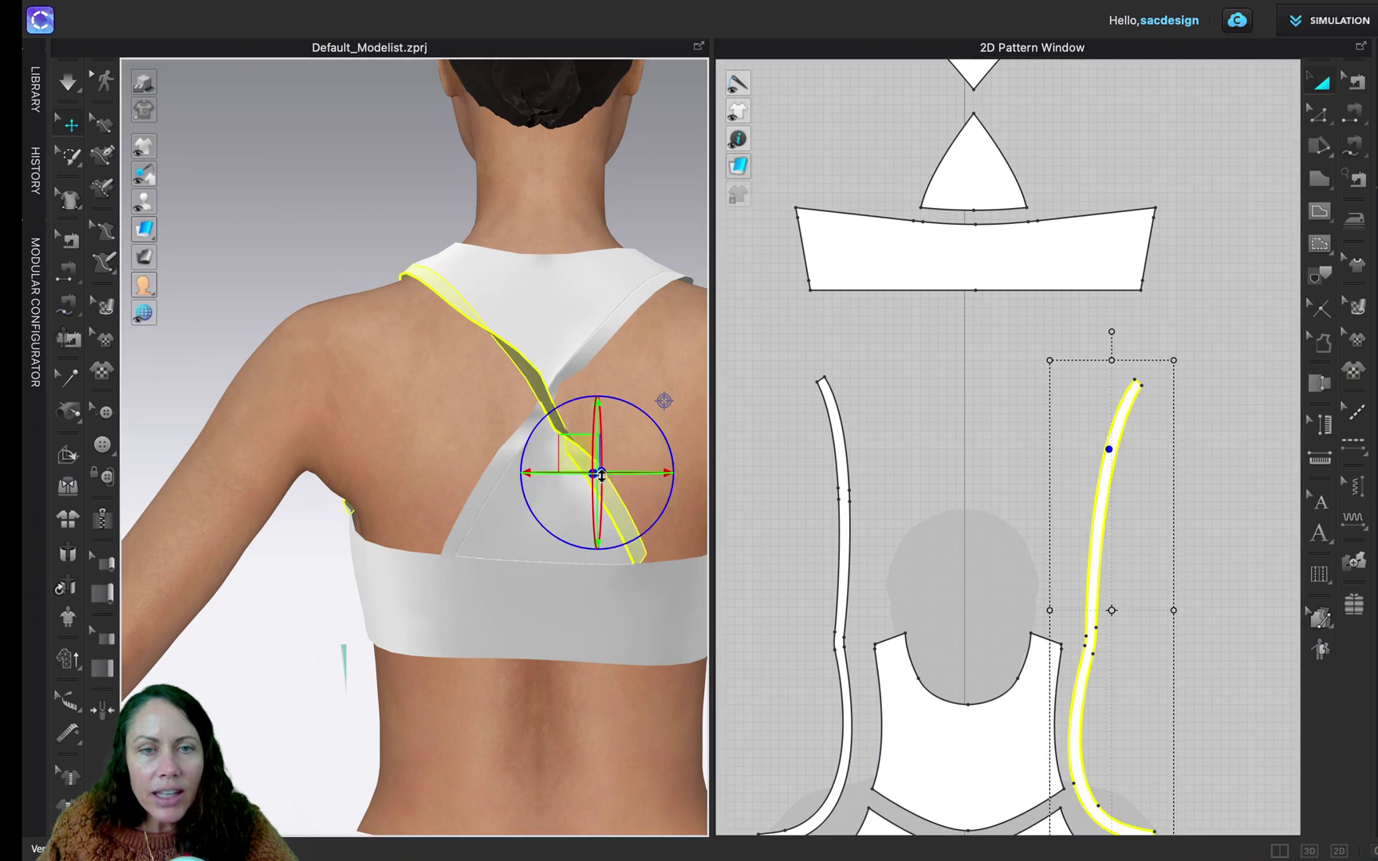
{"action": "left_click", "coordinate": [509, 445]}
{"action": "left_click", "coordinate": [519, 453]}
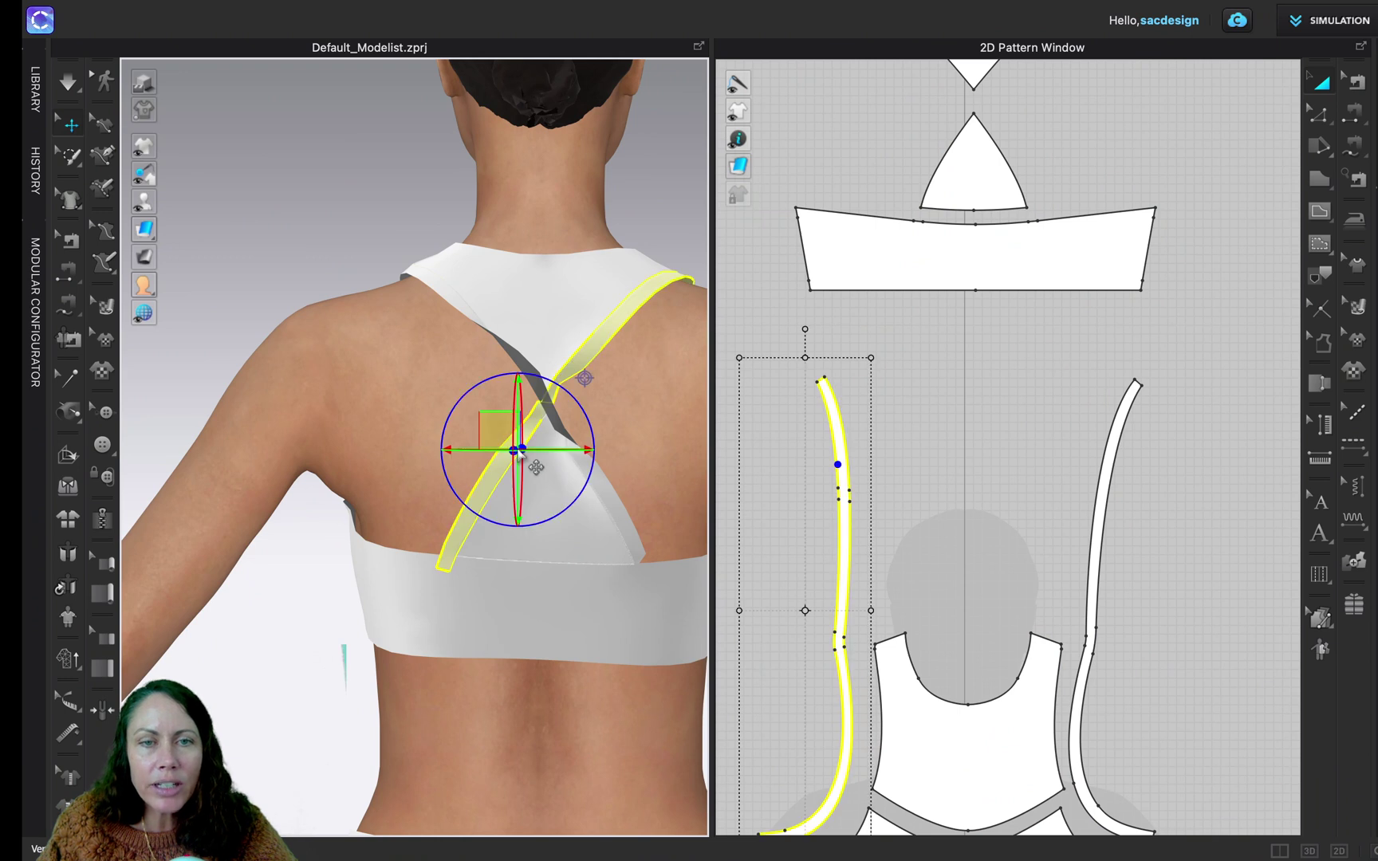
{"action": "left_click", "coordinate": [459, 310], "text": "shift"}
{"action": "right_click", "coordinate": [459, 308]}
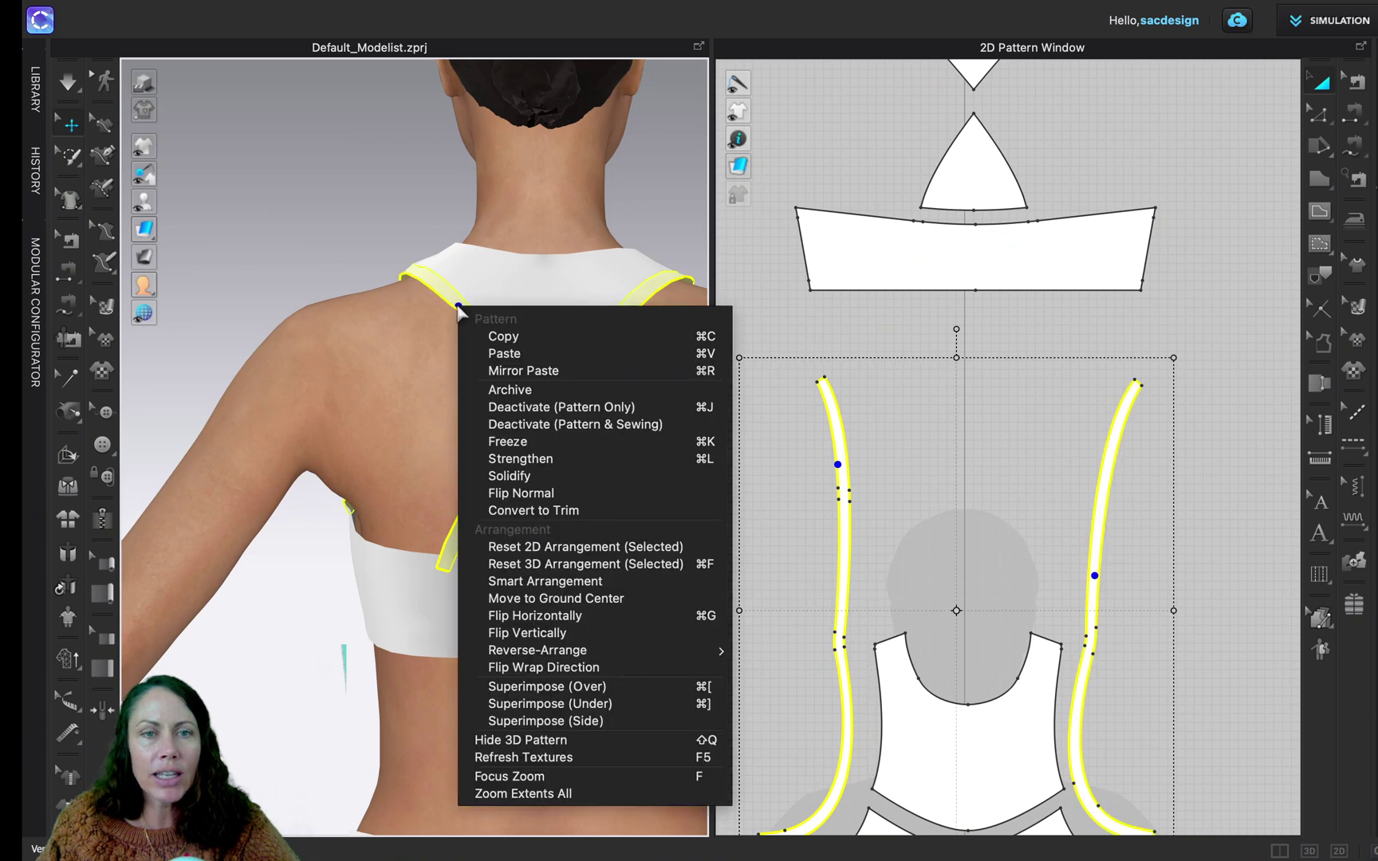
{"action": "left_click", "coordinate": [529, 460]}
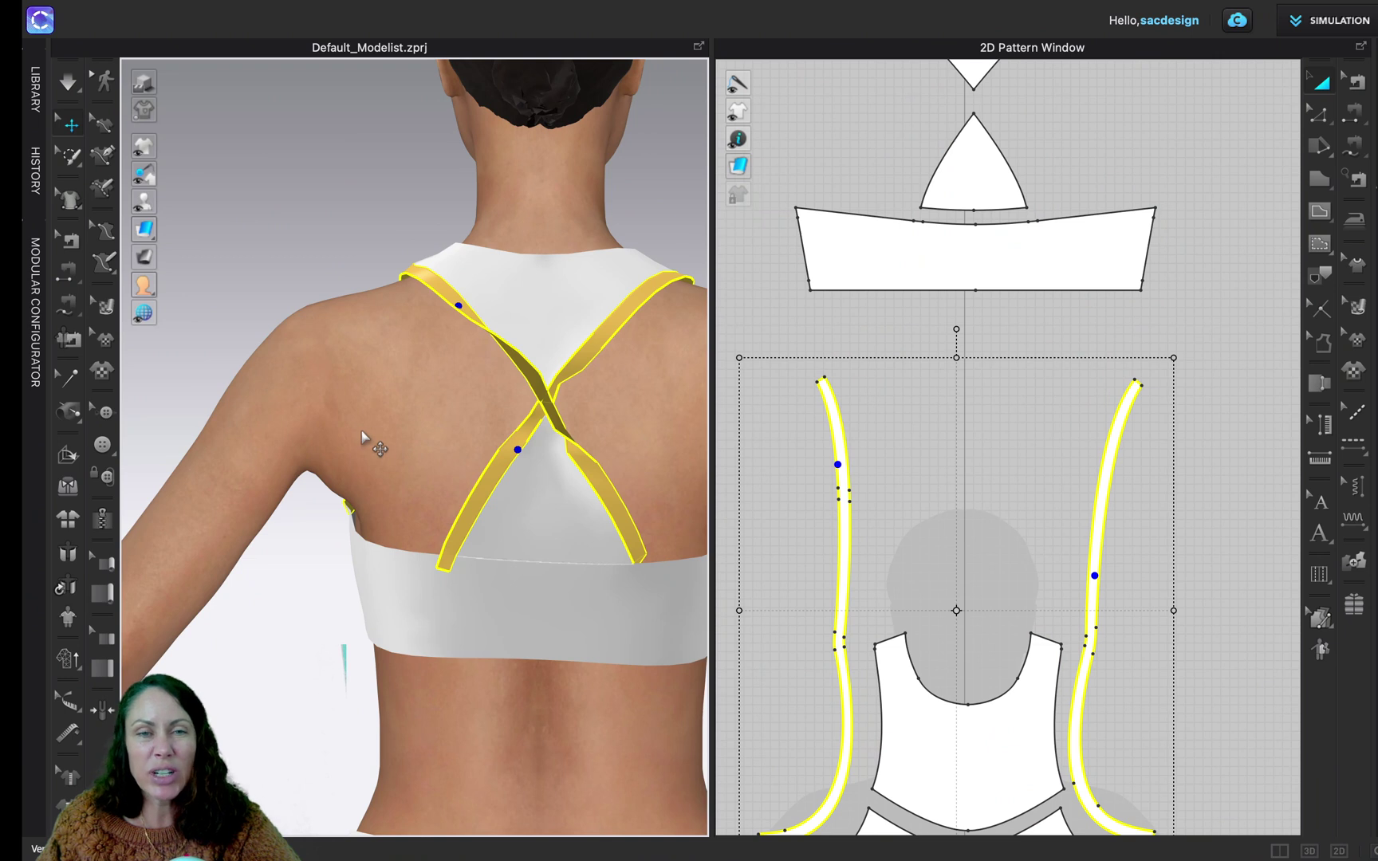
- Simulate the strengthened straps and pull the fabric where they cross on the back to smooth out the twist
{"action": "key", "text": "space"}
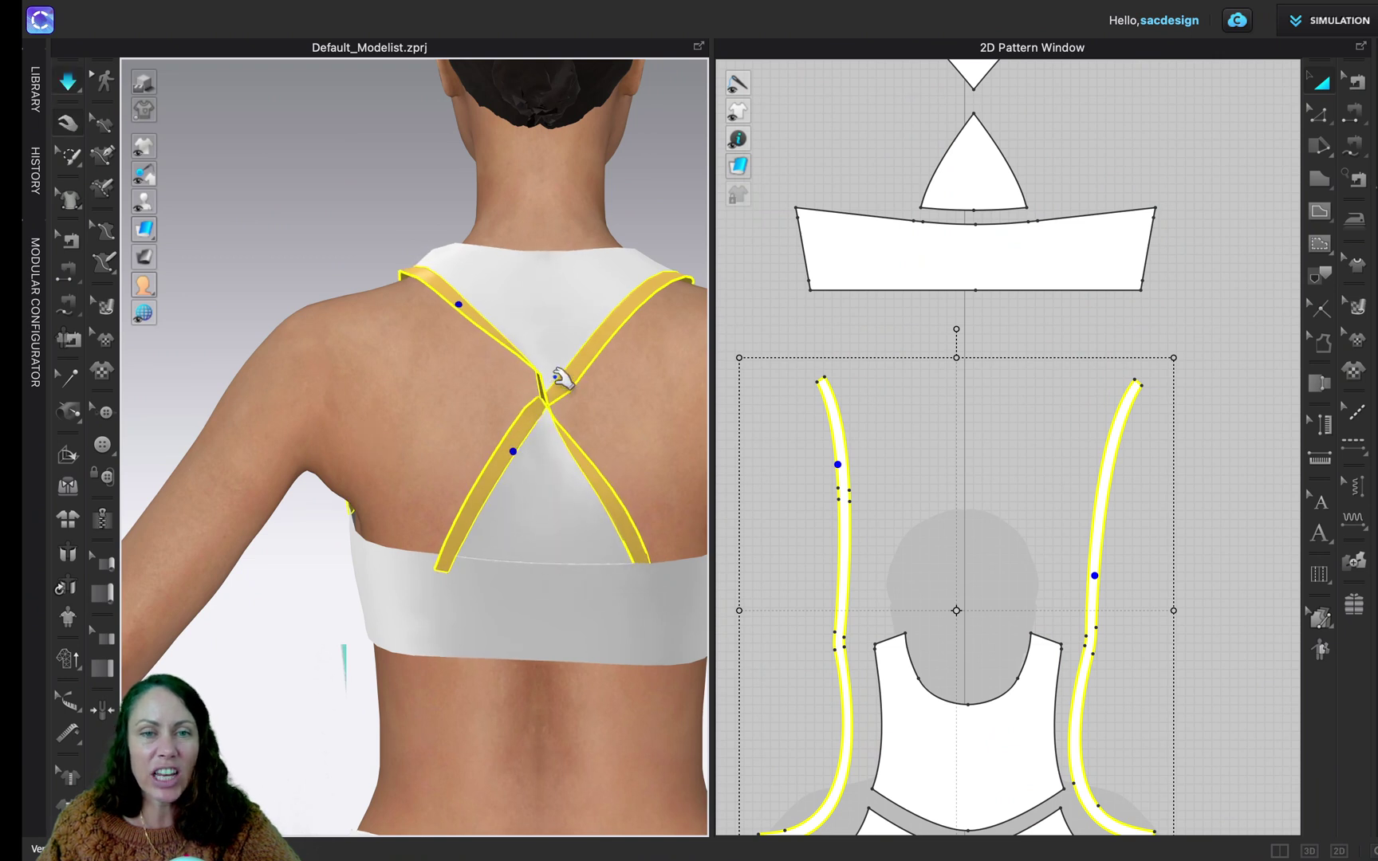
{"action": "key", "text": "Escape"}
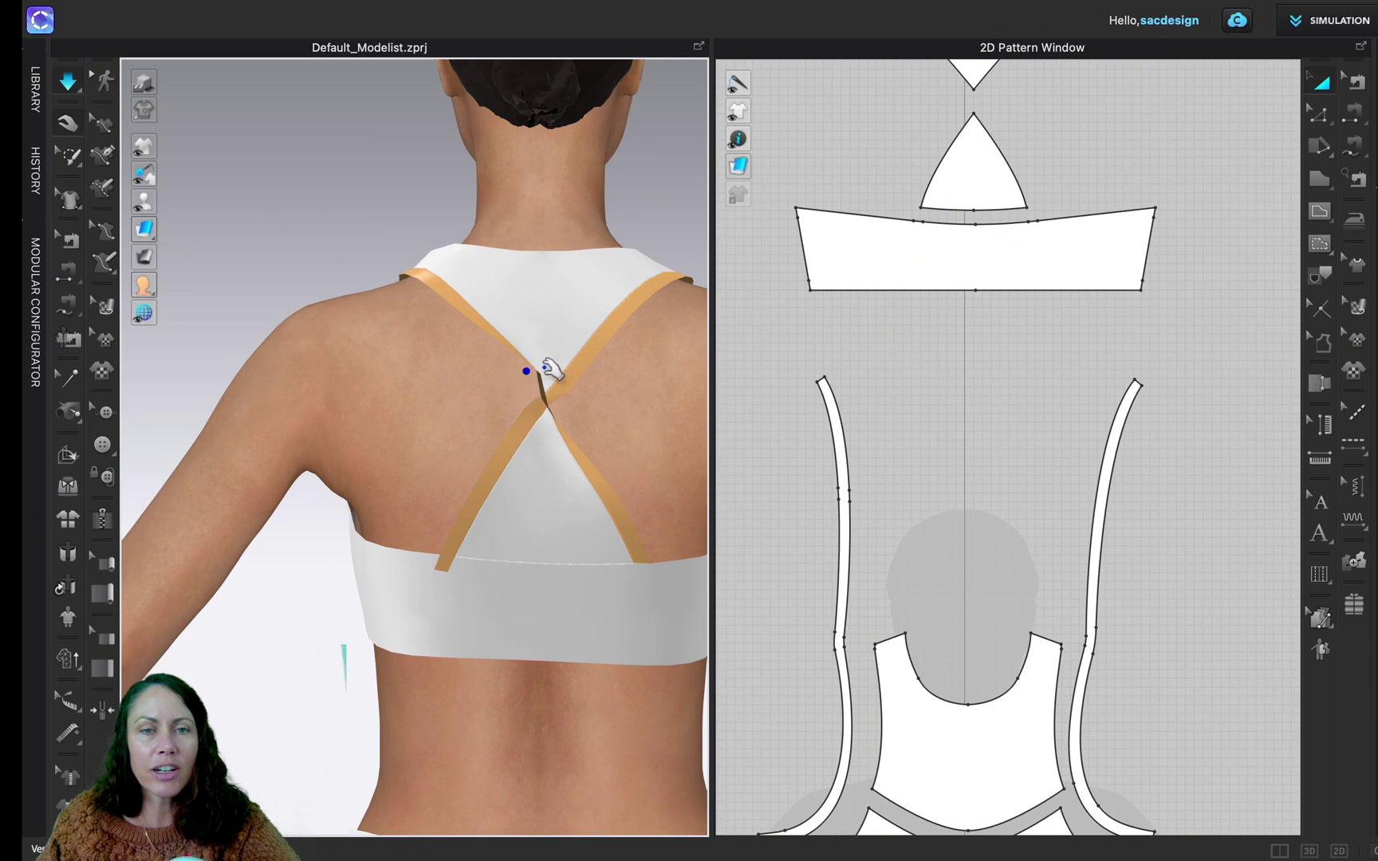
{"action": "left_click_drag", "start_coordinate": [550, 368], "coordinate": [524, 379]}
{"action": "left_click_drag", "start_coordinate": [533, 364], "coordinate": [550, 418]}
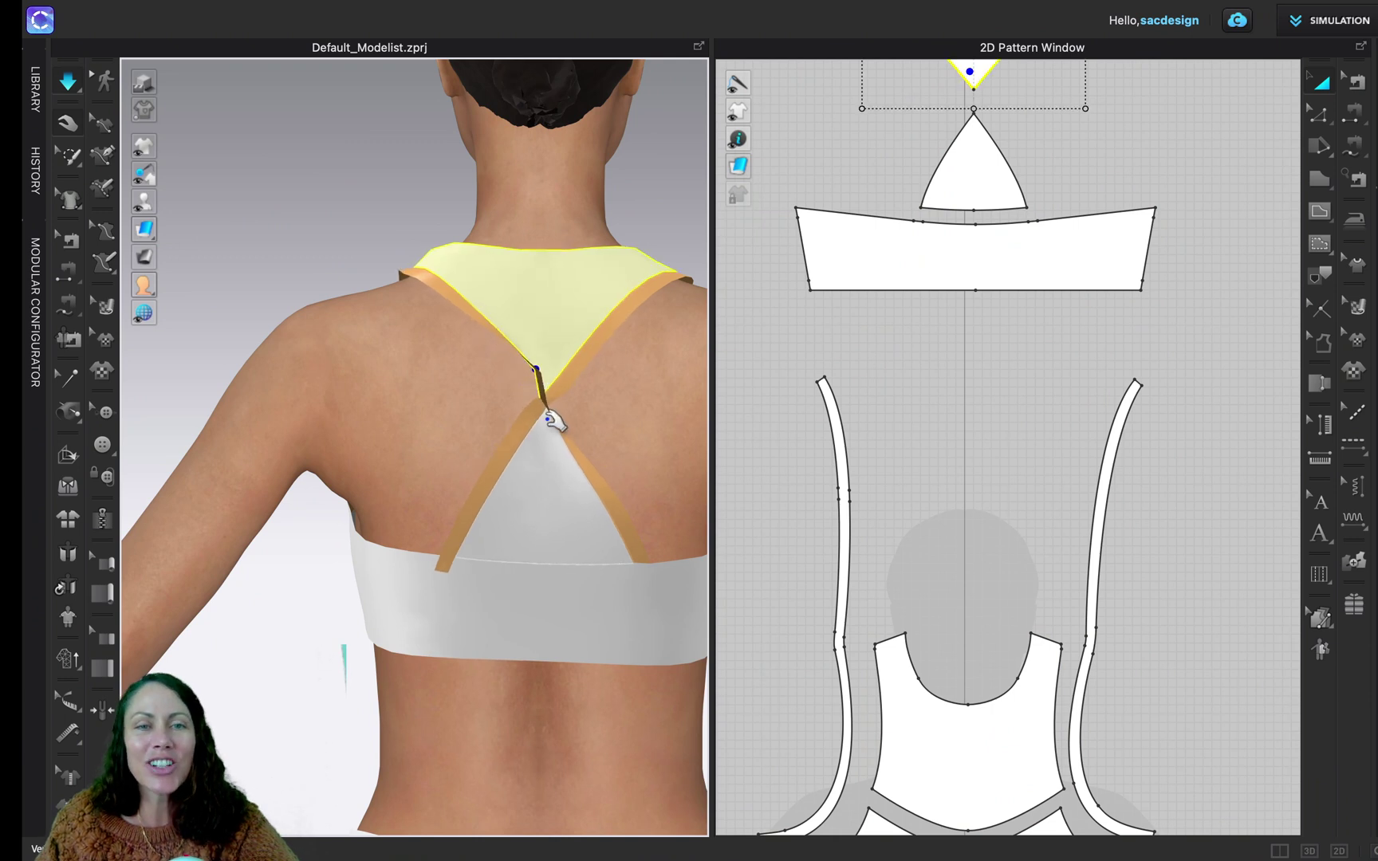
{"action": "left_click_drag", "start_coordinate": [515, 351], "coordinate": [503, 353]}
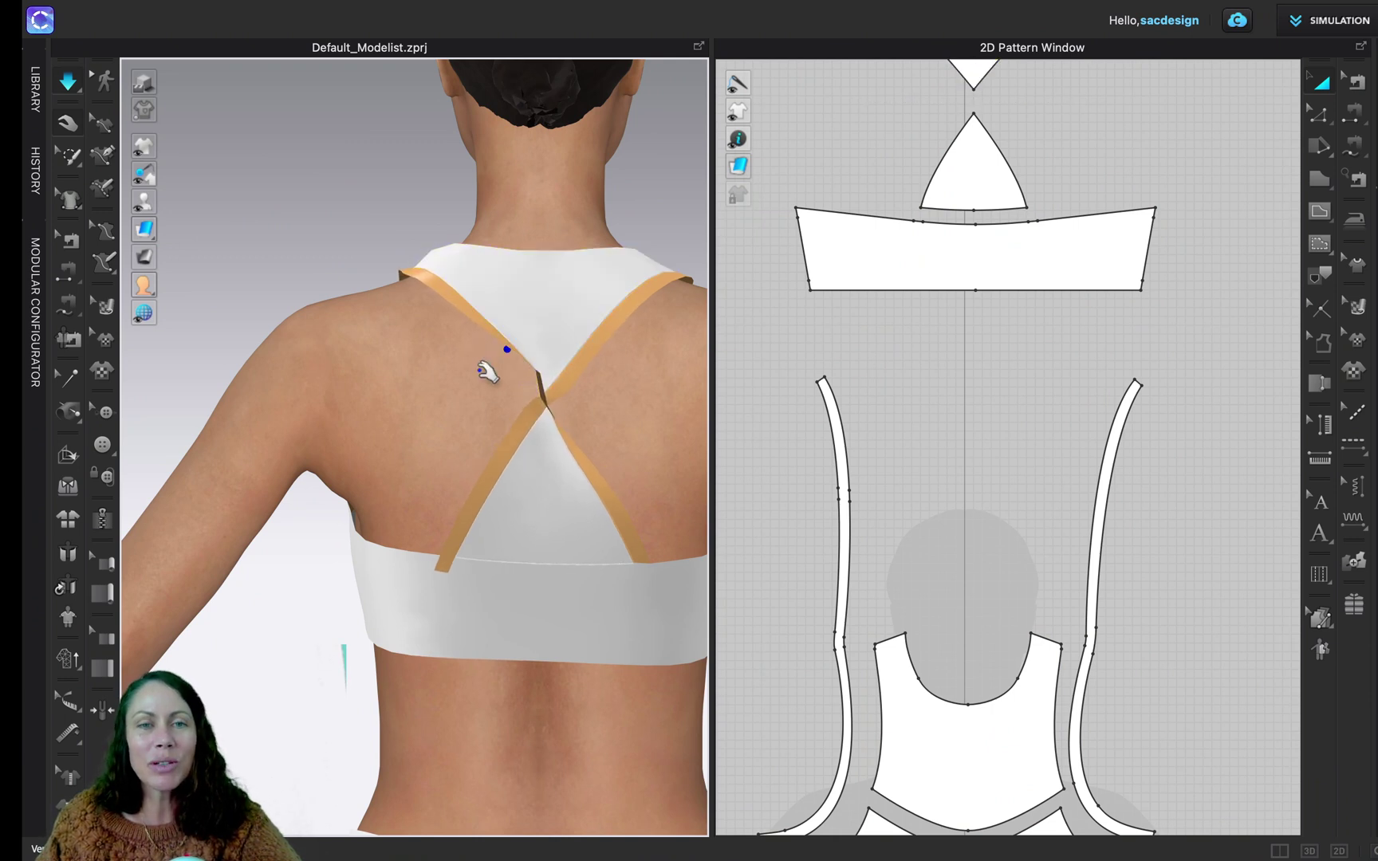
{"action": "right_click_drag", "start_coordinate": [487, 371], "coordinate": [576, 429]}
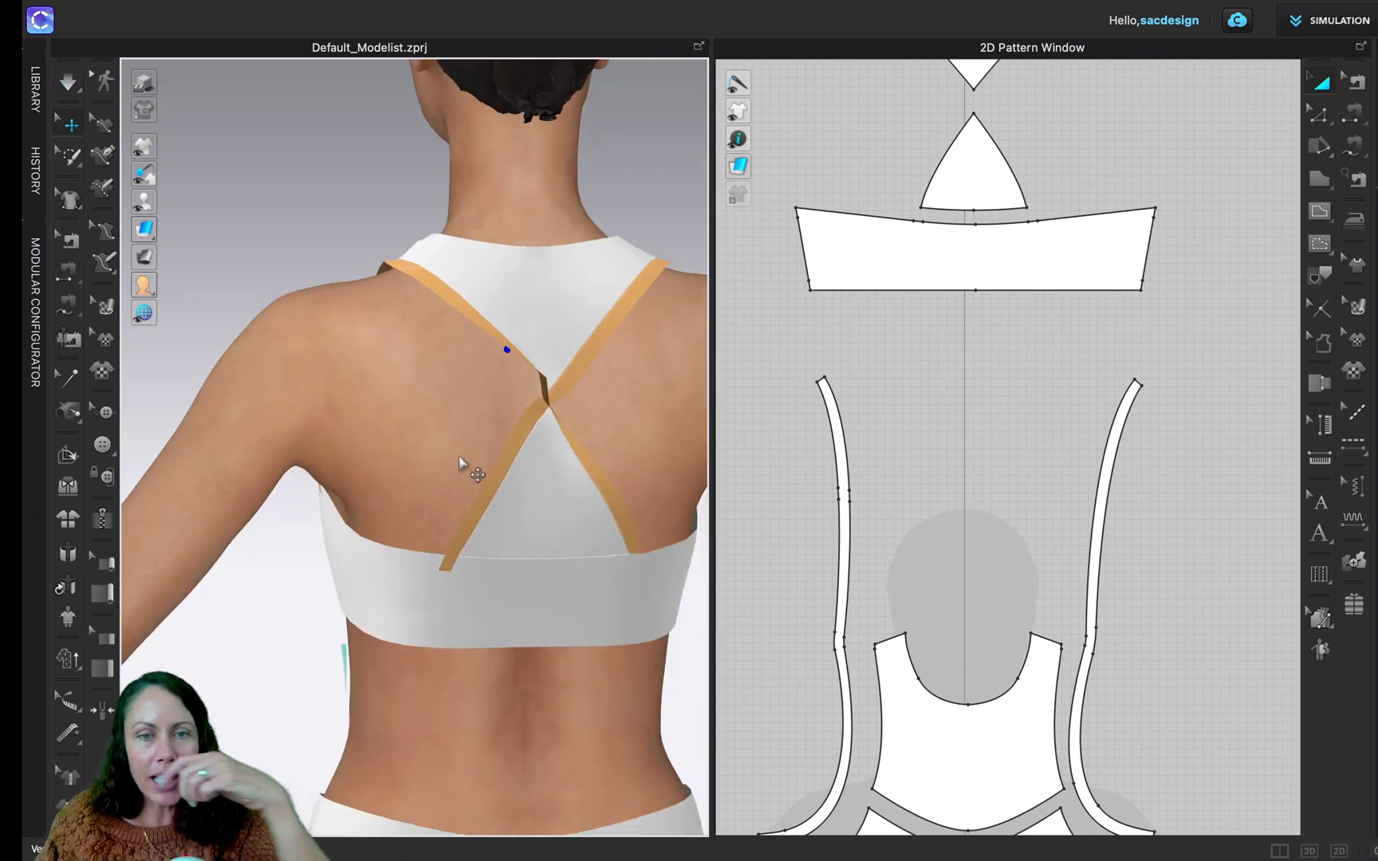
- Examine how the lower back triangle and the crossed straps meet on the avatar's back
{"action": "left_click", "coordinate": [527, 470]}
{"action": "right_click_drag", "start_coordinate": [510, 463], "coordinate": [586, 558]}
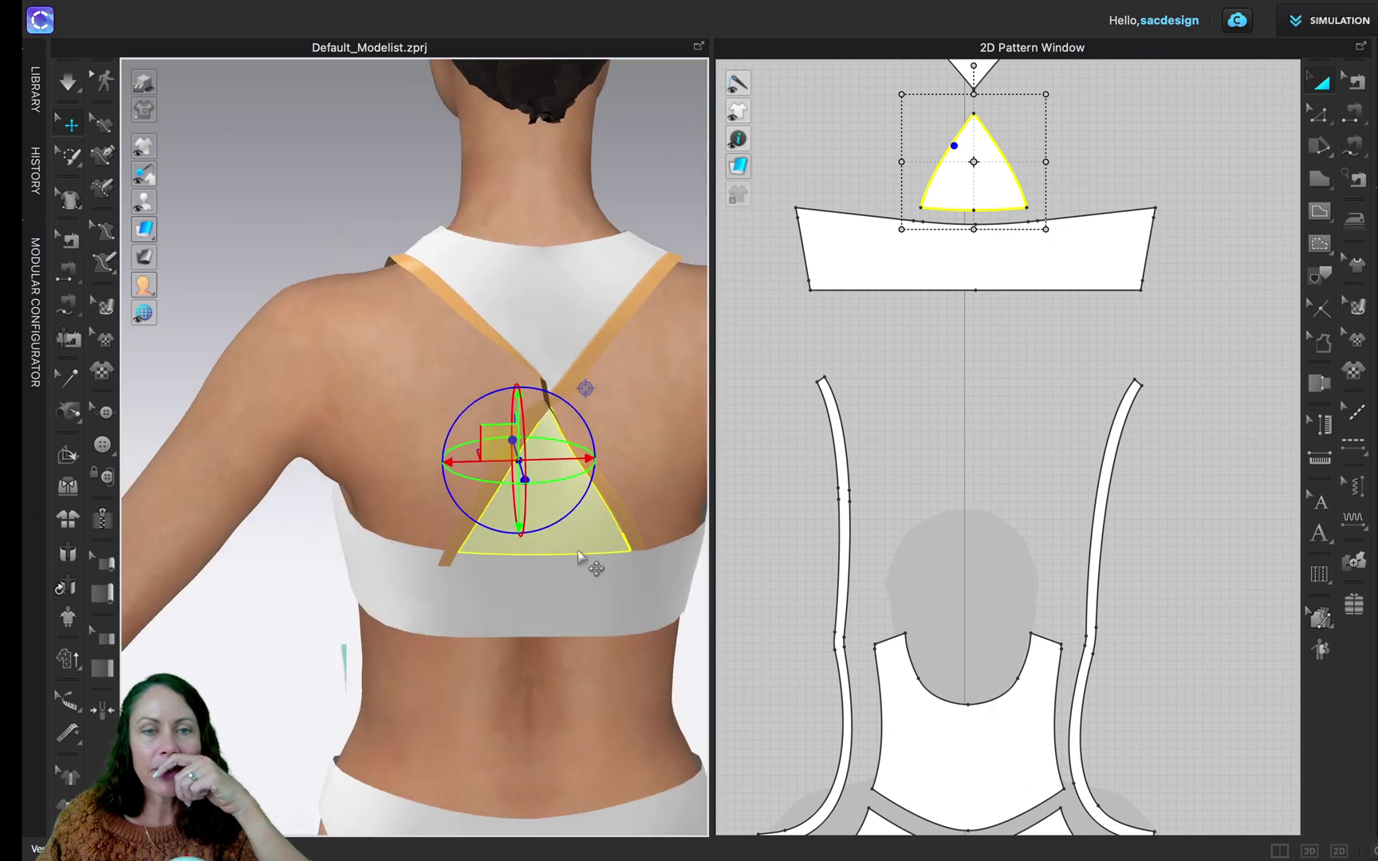
{"action": "scroll", "coordinate": [586, 560], "scroll_direction": "up", "scroll_amount": 3}
{"action": "scroll", "coordinate": [580, 556], "scroll_direction": "up", "scroll_amount": 3}
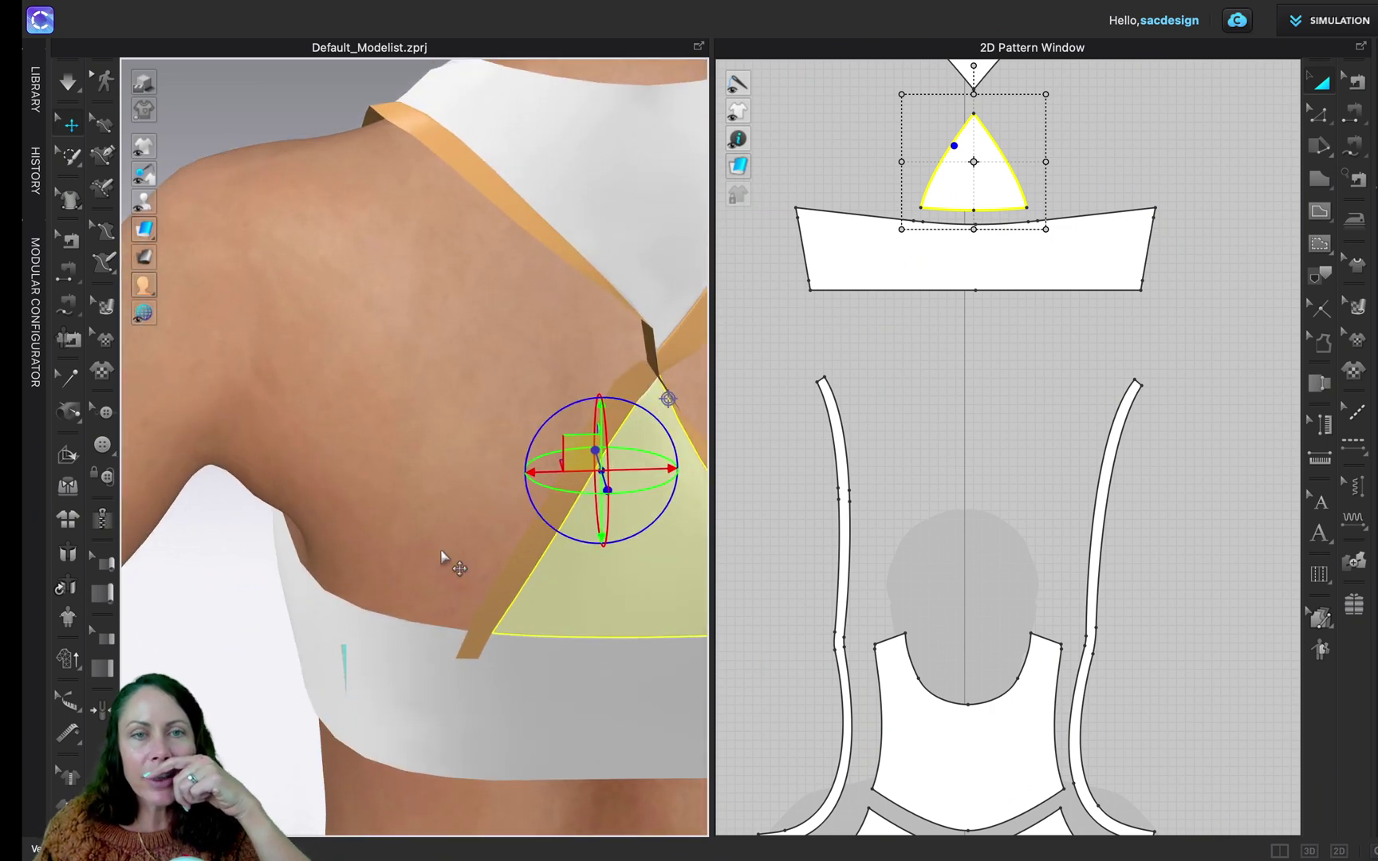
{"action": "right_click_drag", "start_coordinate": [441, 551], "coordinate": [401, 434]}
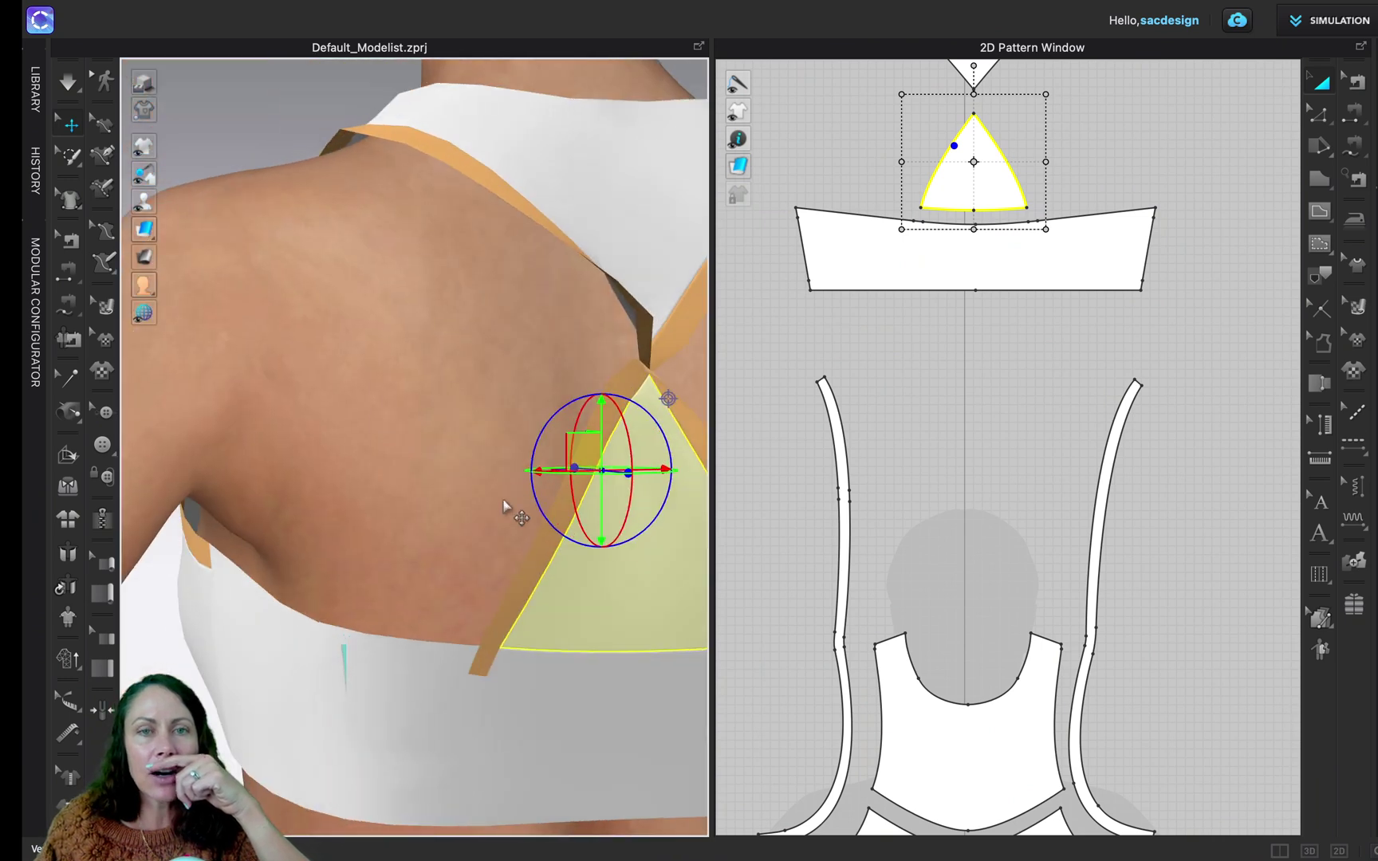
{"action": "scroll", "coordinate": [545, 575], "scroll_direction": "up", "scroll_amount": 6}
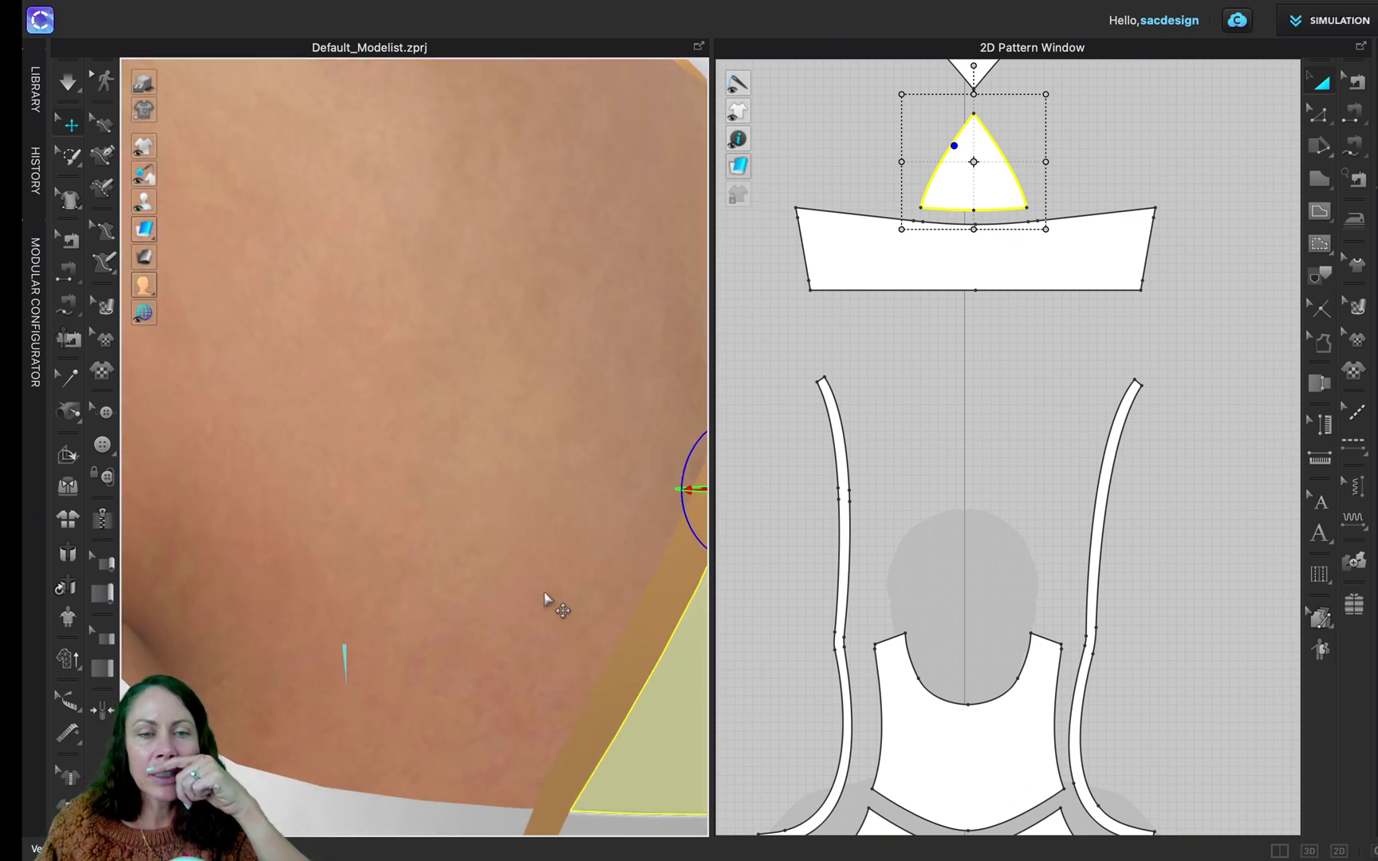
{"action": "scroll", "coordinate": [553, 595], "scroll_direction": "down", "scroll_amount": 7}
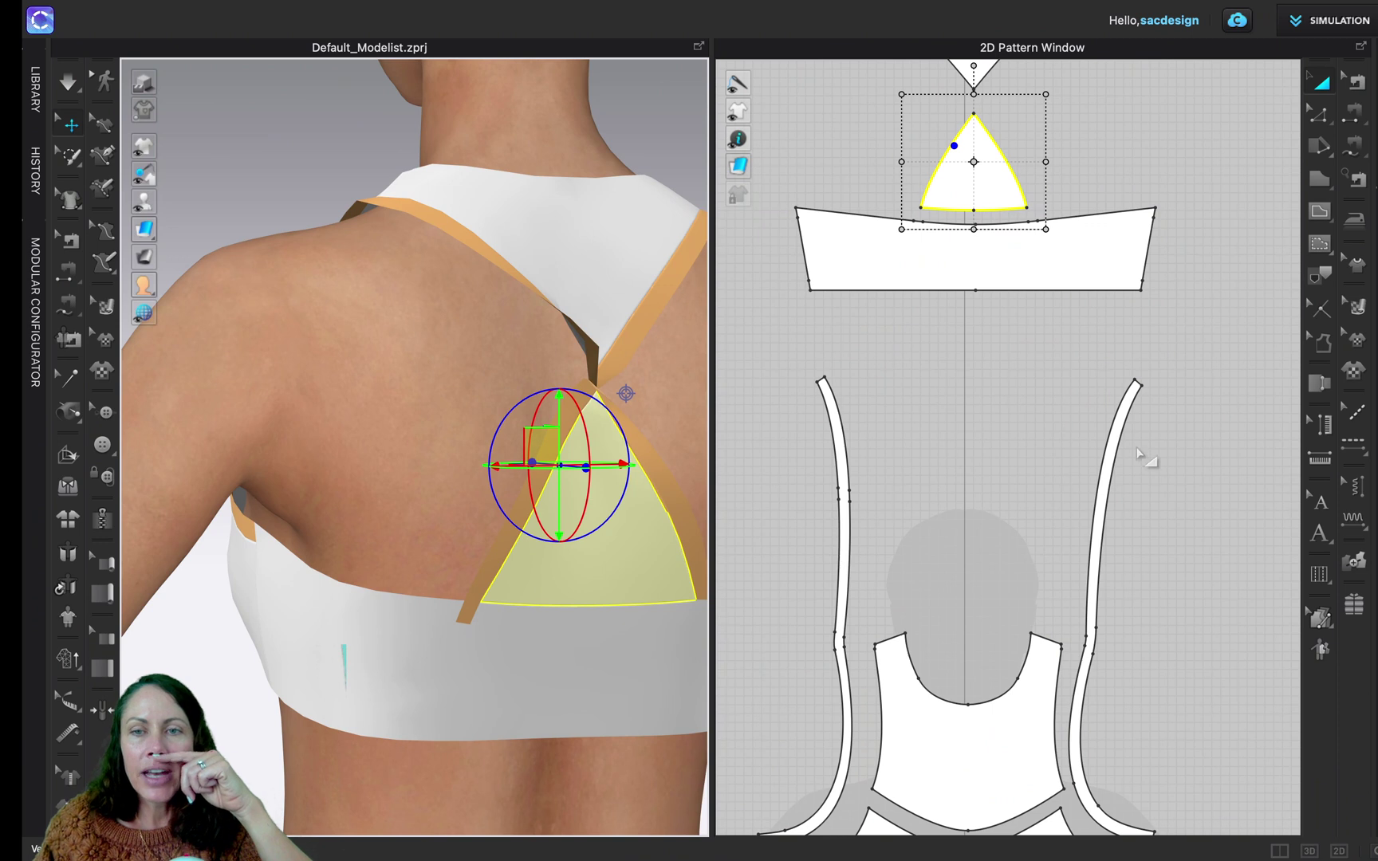
{"action": "right_click_drag", "start_coordinate": [423, 479], "coordinate": [460, 623]}
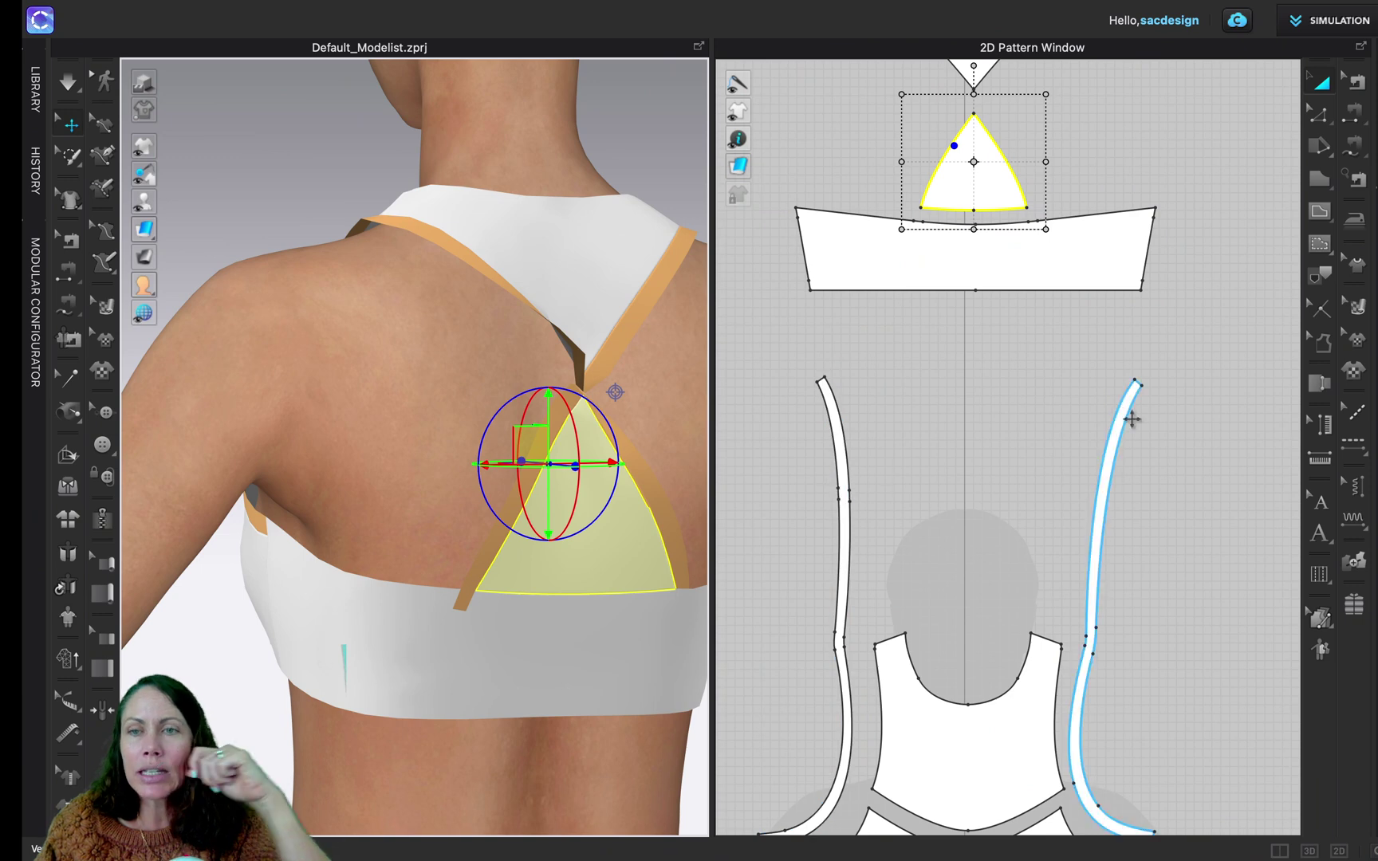
- Try to shorten the right strap pattern by moving its upper outer corner point down to the end of the seam
{"action": "left_click", "coordinate": [1356, 80]}
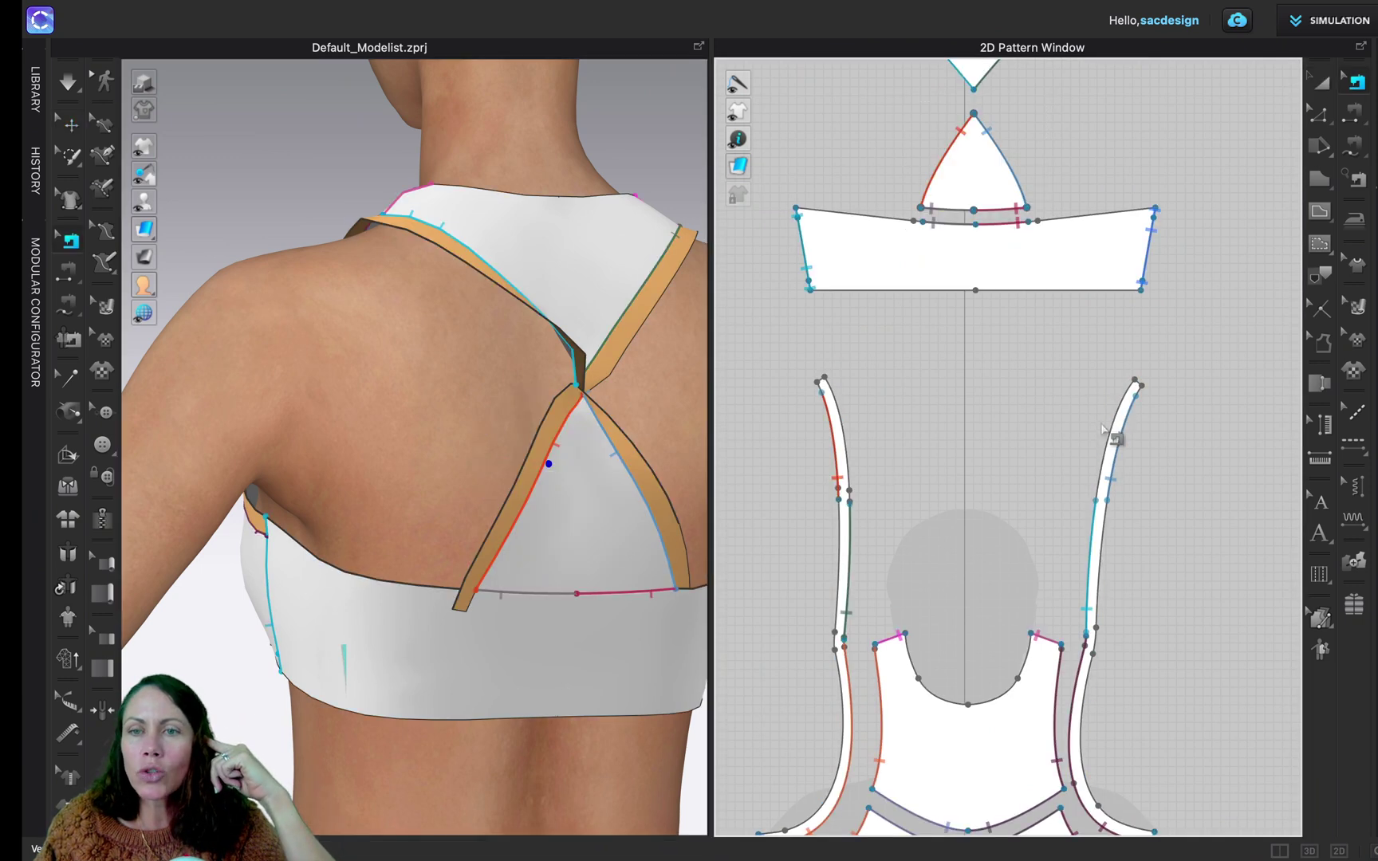
{"action": "scroll", "coordinate": [1121, 420], "scroll_direction": "up", "scroll_amount": 5}
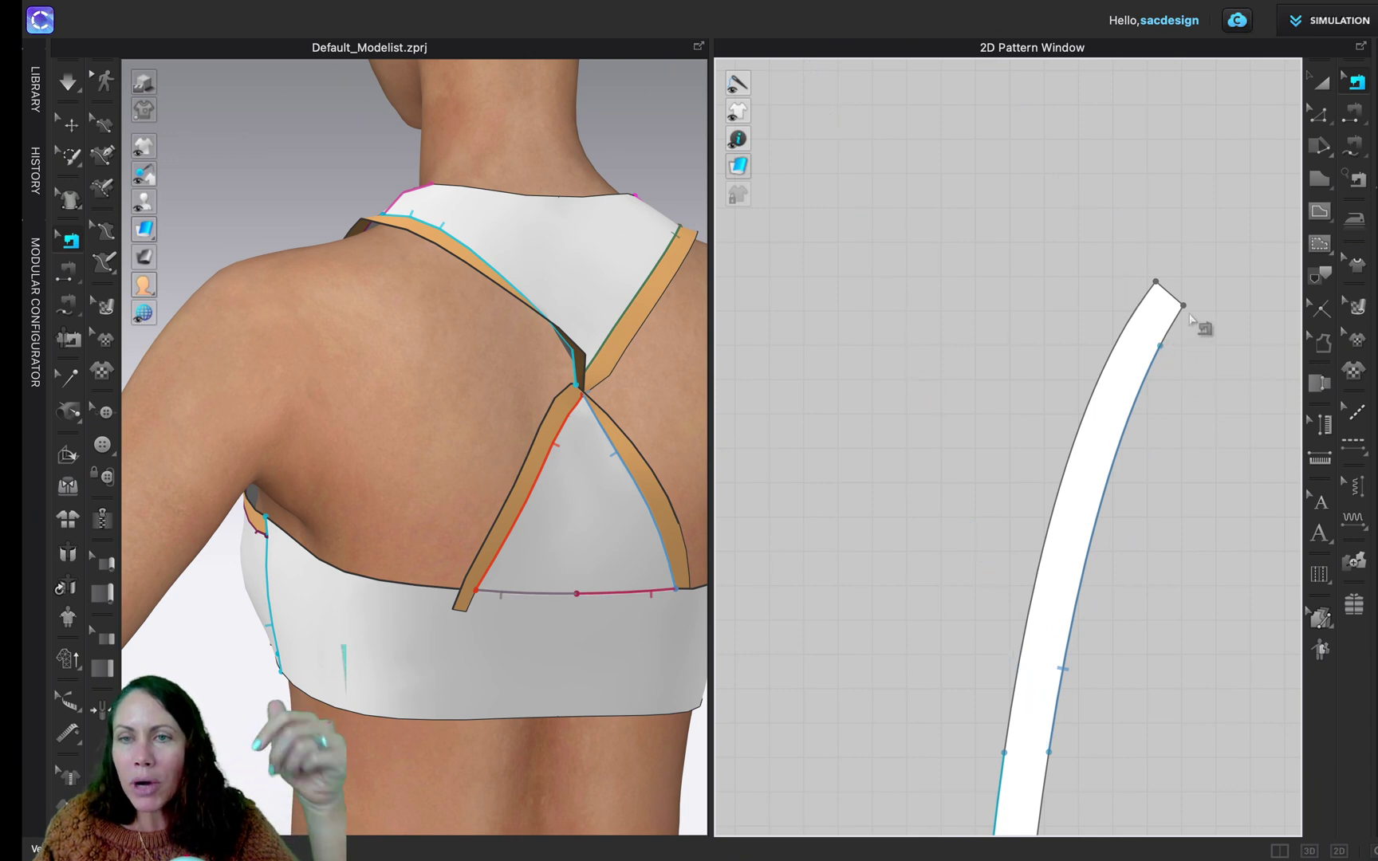
{"action": "key", "text": "z"}
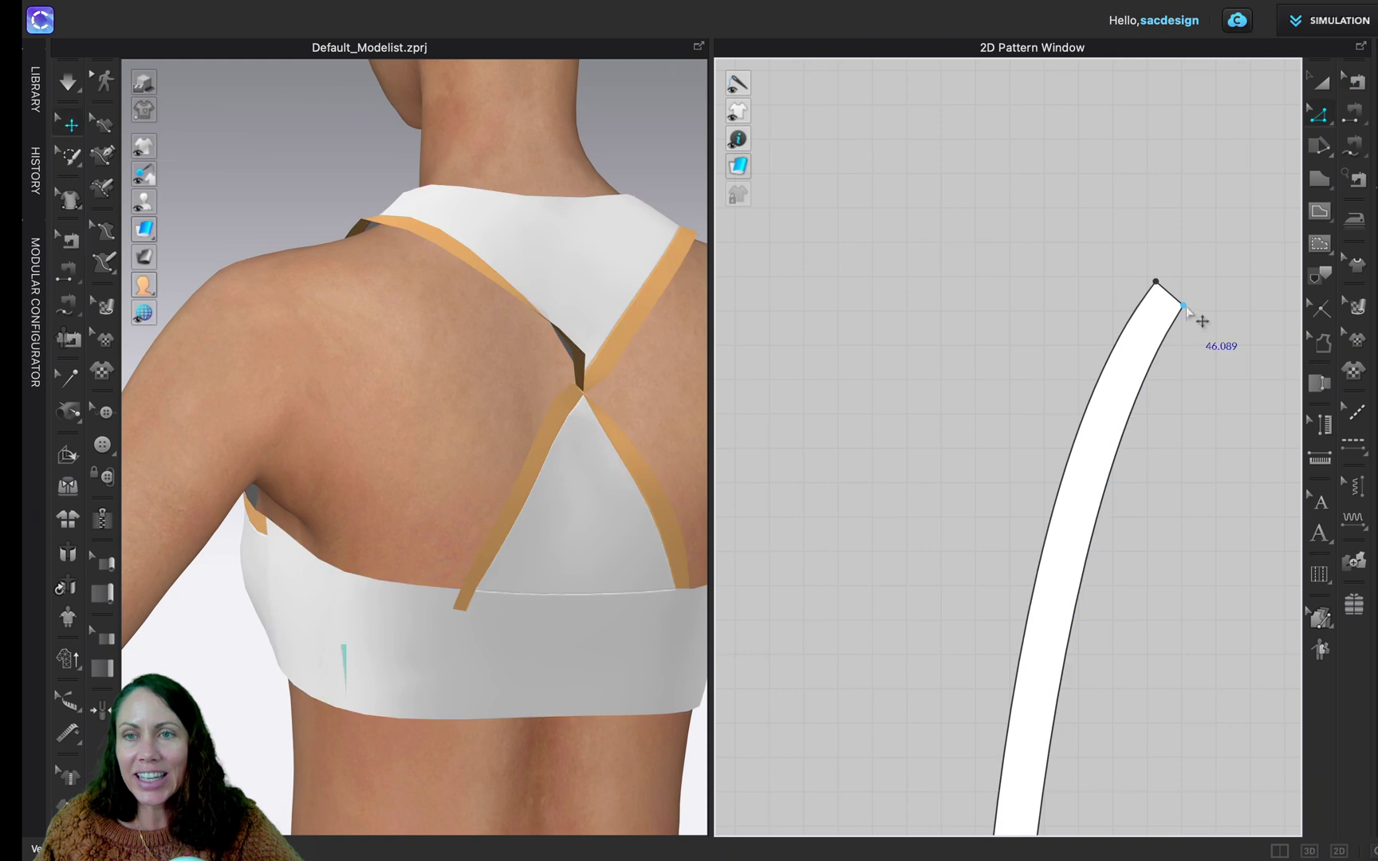
{"action": "left_click_drag", "start_coordinate": [1184, 306], "coordinate": [1162, 343]}
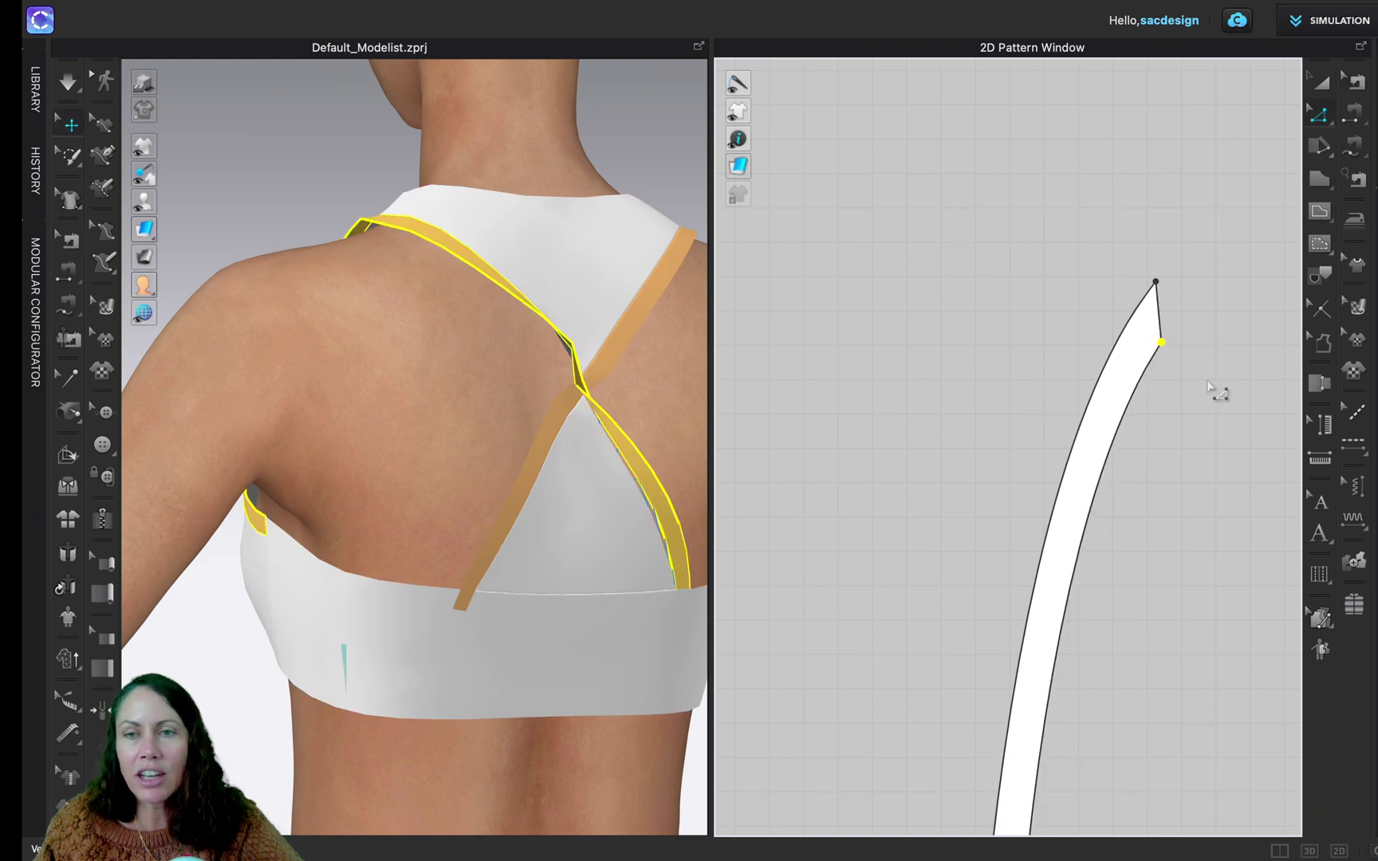
{"action": "key", "text": "ctrl+z"}
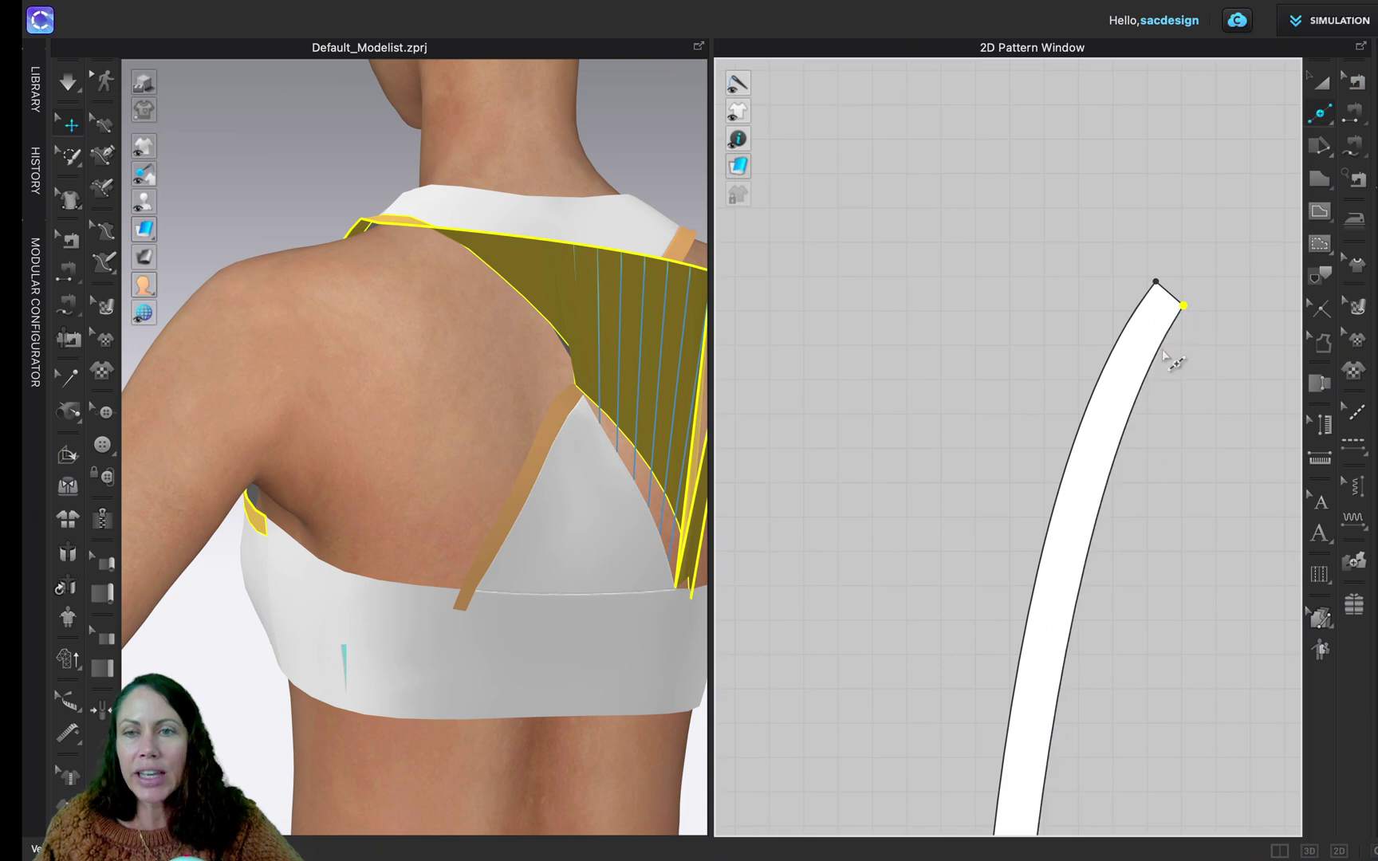
- Add a point on the right strap's outer edge 0.512 from the upper corner, and a matching point on the inner edge
{"action": "key", "text": "x"}
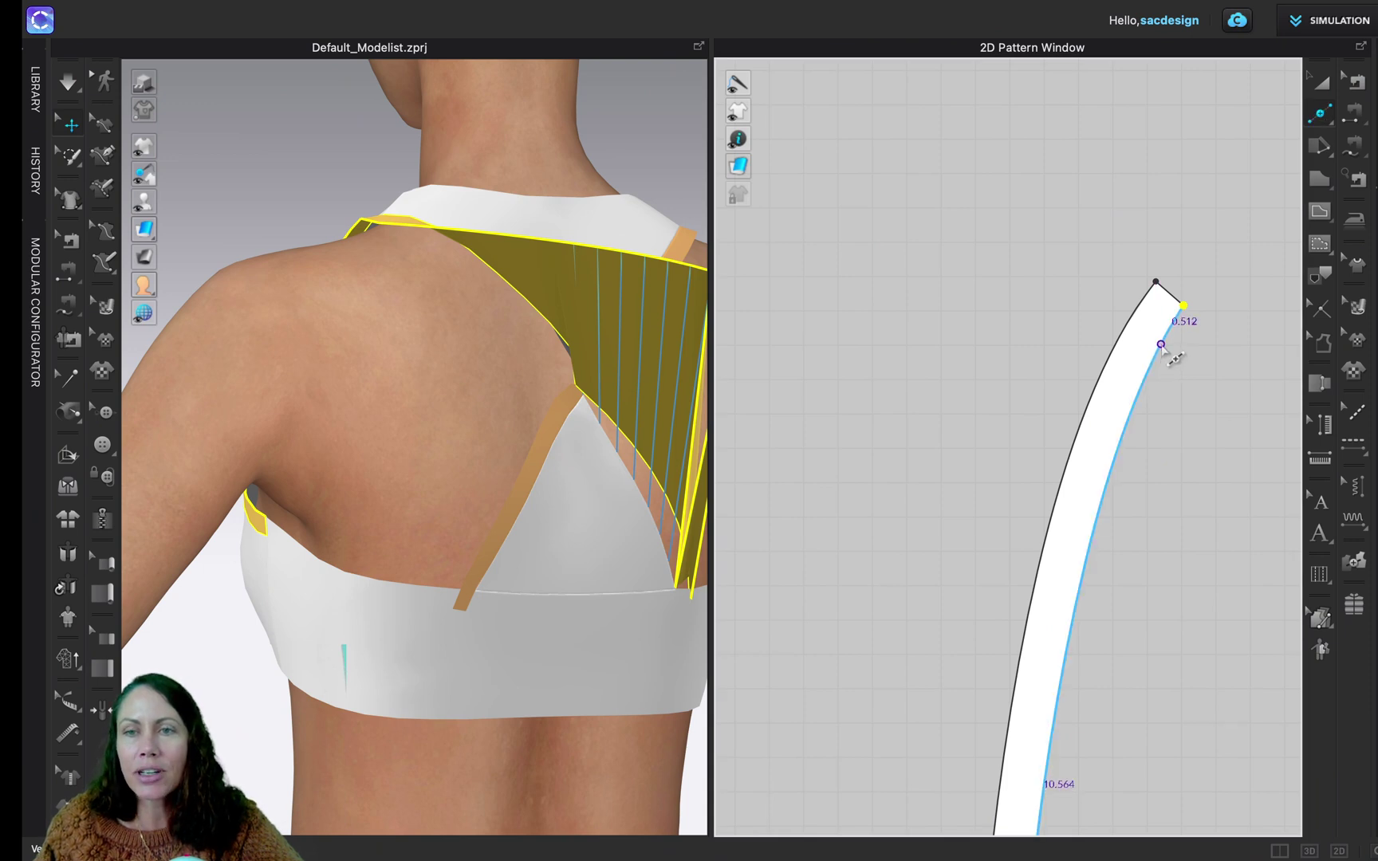
{"action": "left_click", "coordinate": [1161, 344]}
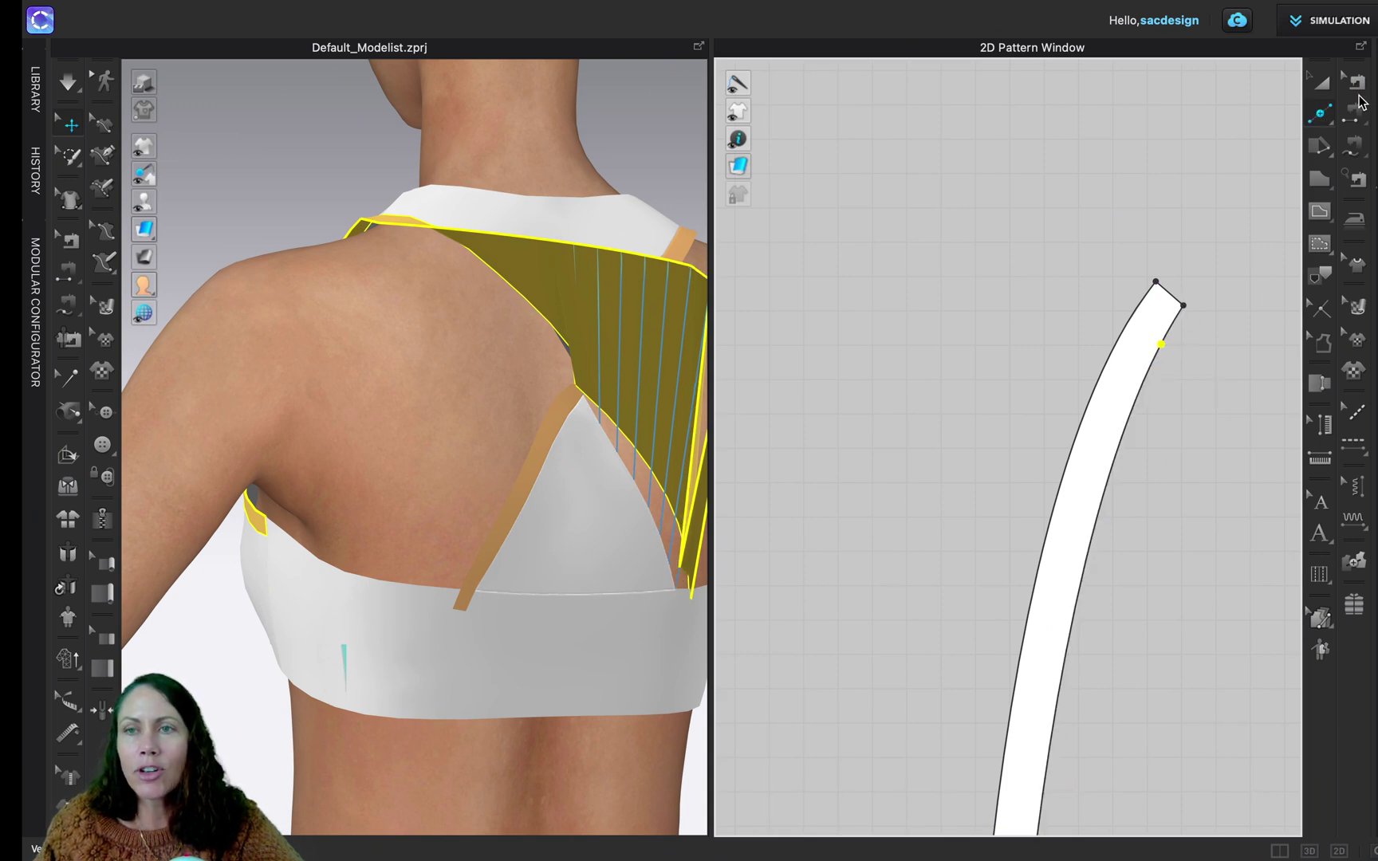
{"action": "left_click", "coordinate": [1359, 86]}
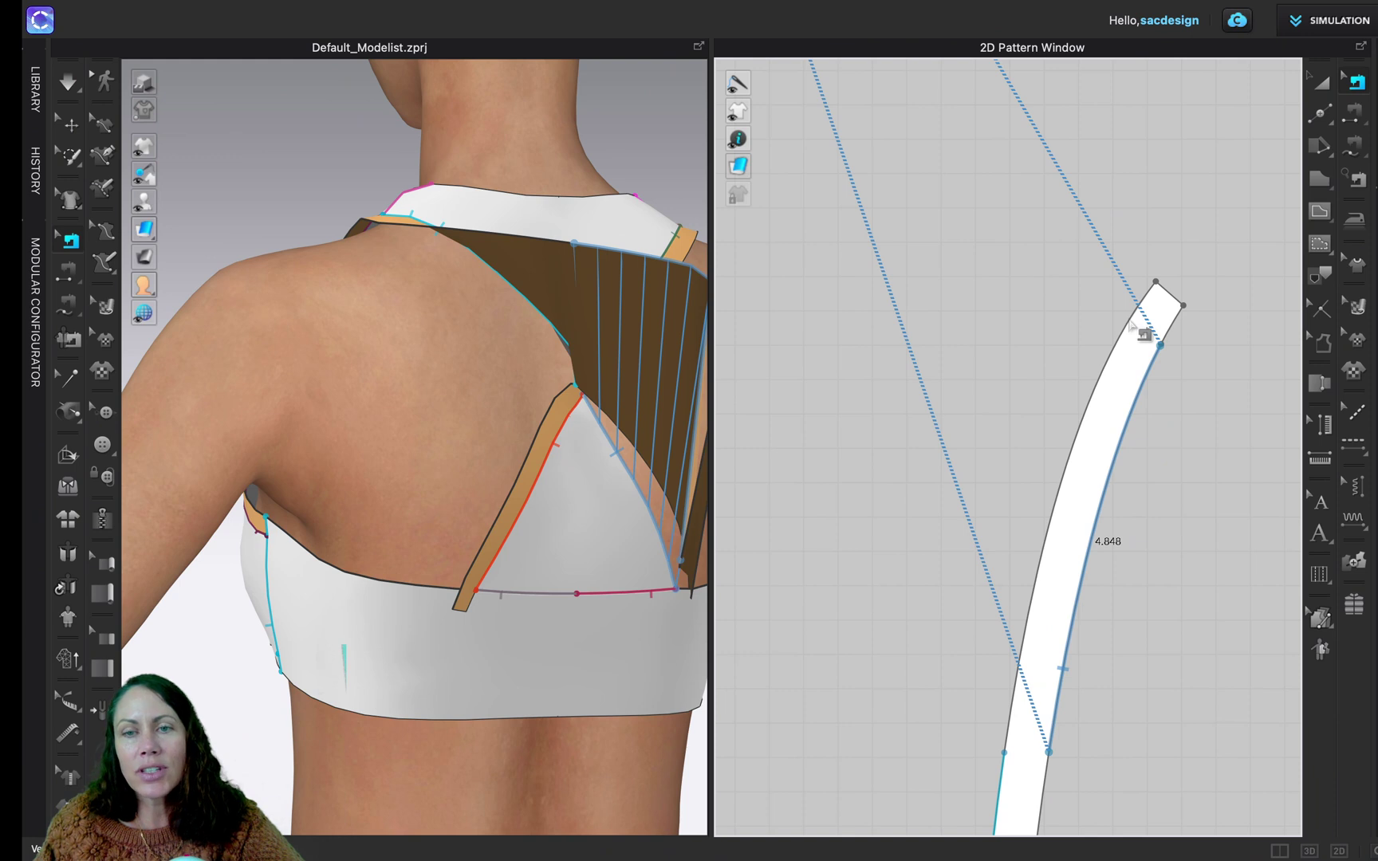
{"action": "key", "text": "z"}
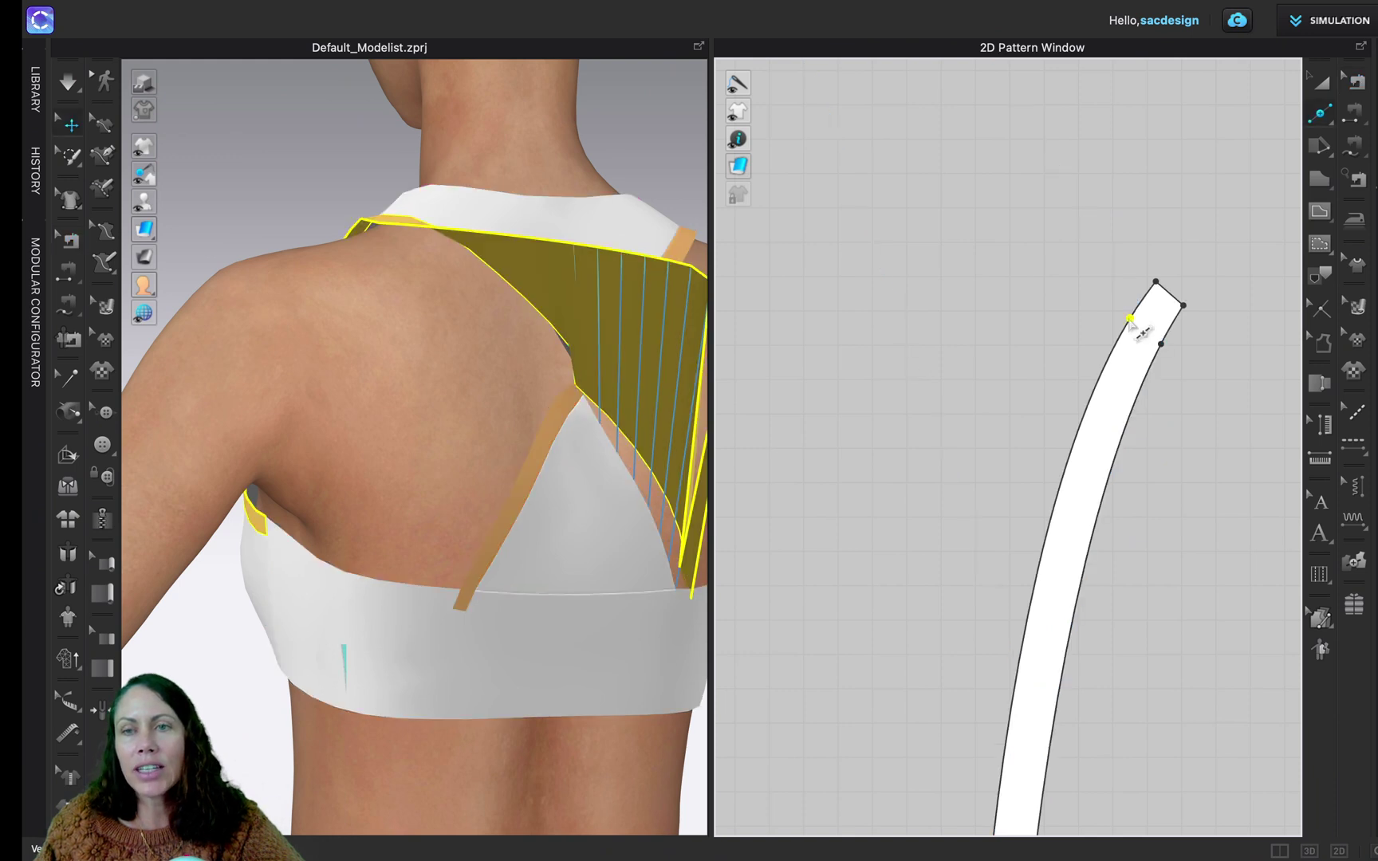
- Delete the two original corner points at the right strap's upper end so it finishes at the new points
{"action": "left_click", "coordinate": [1183, 306]}
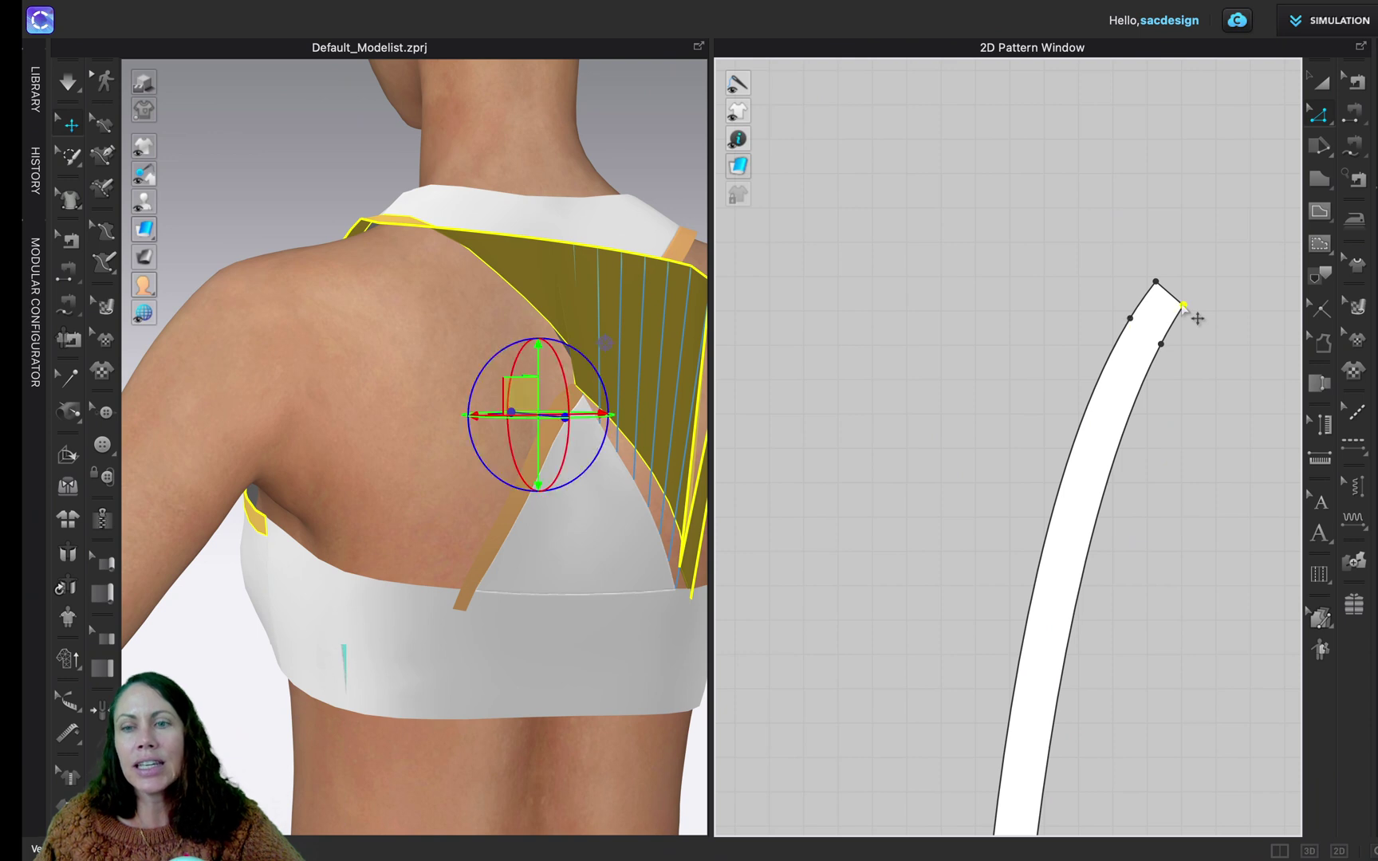
{"action": "key", "text": "Delete"}
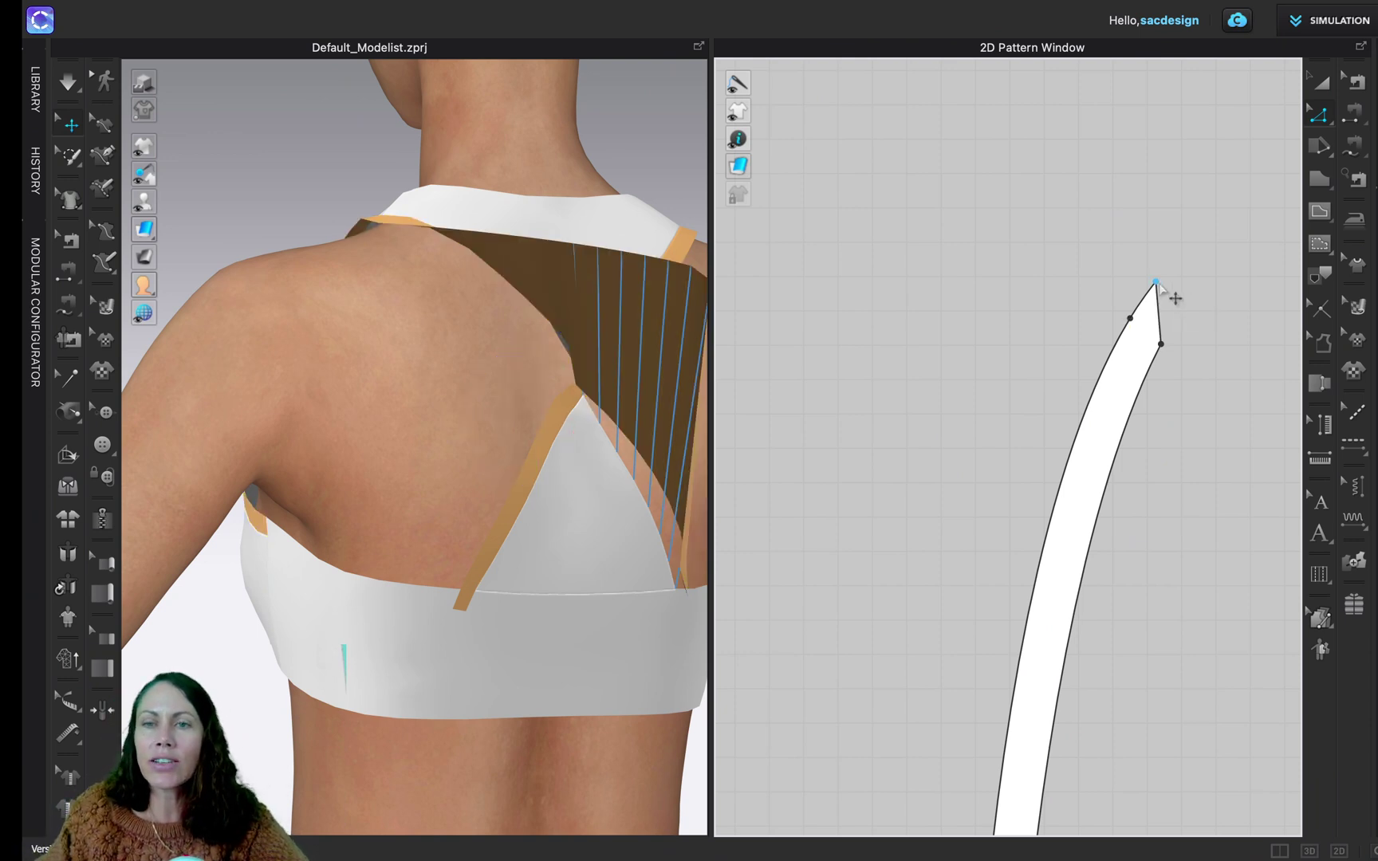
{"action": "left_click", "coordinate": [1157, 283]}
{"action": "key", "text": "Delete"}
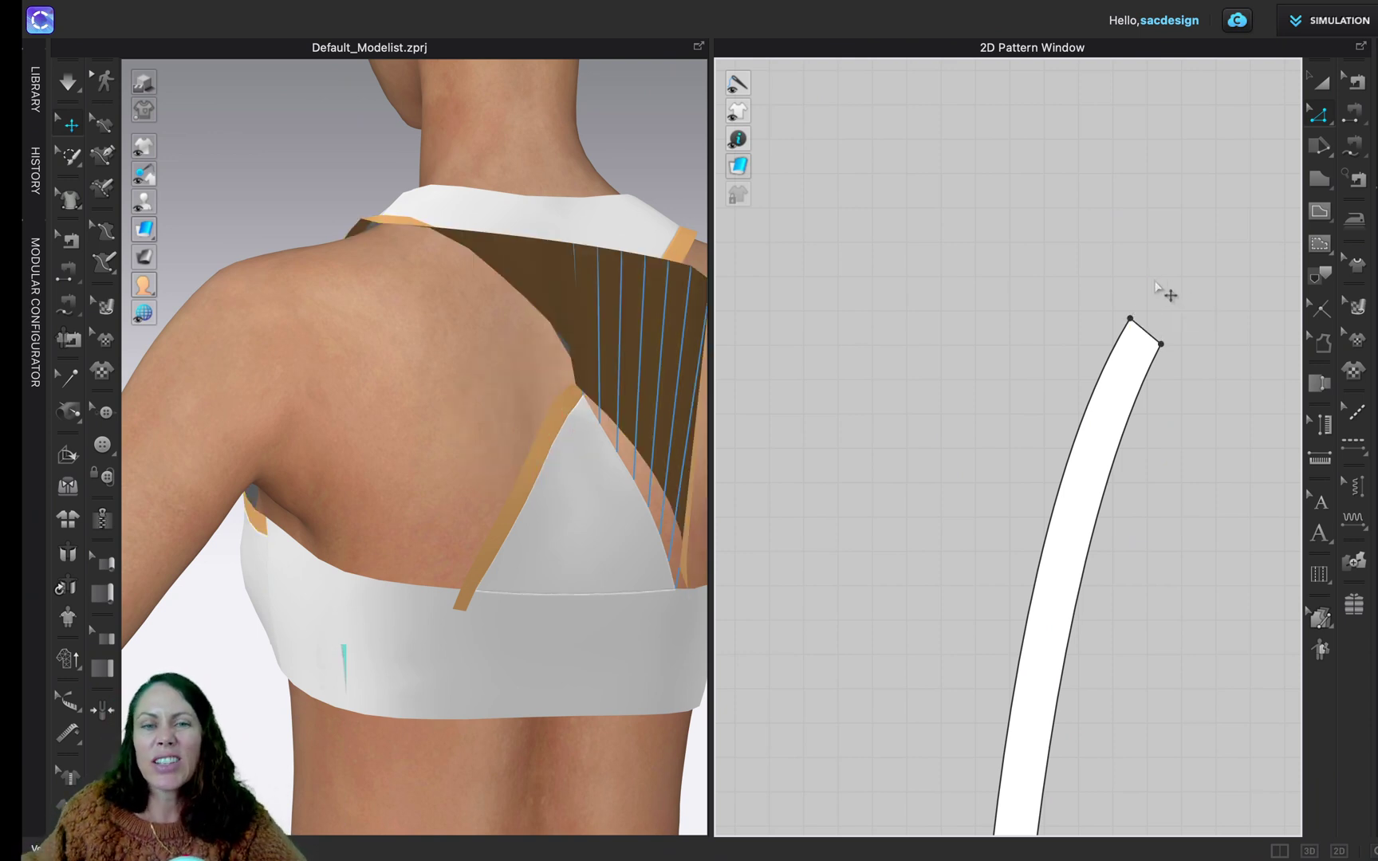
- Simulate the bra with the shortened right strap and check where the strap ends on the back band
{"action": "scroll", "coordinate": [598, 481], "scroll_direction": "down", "scroll_amount": 3}
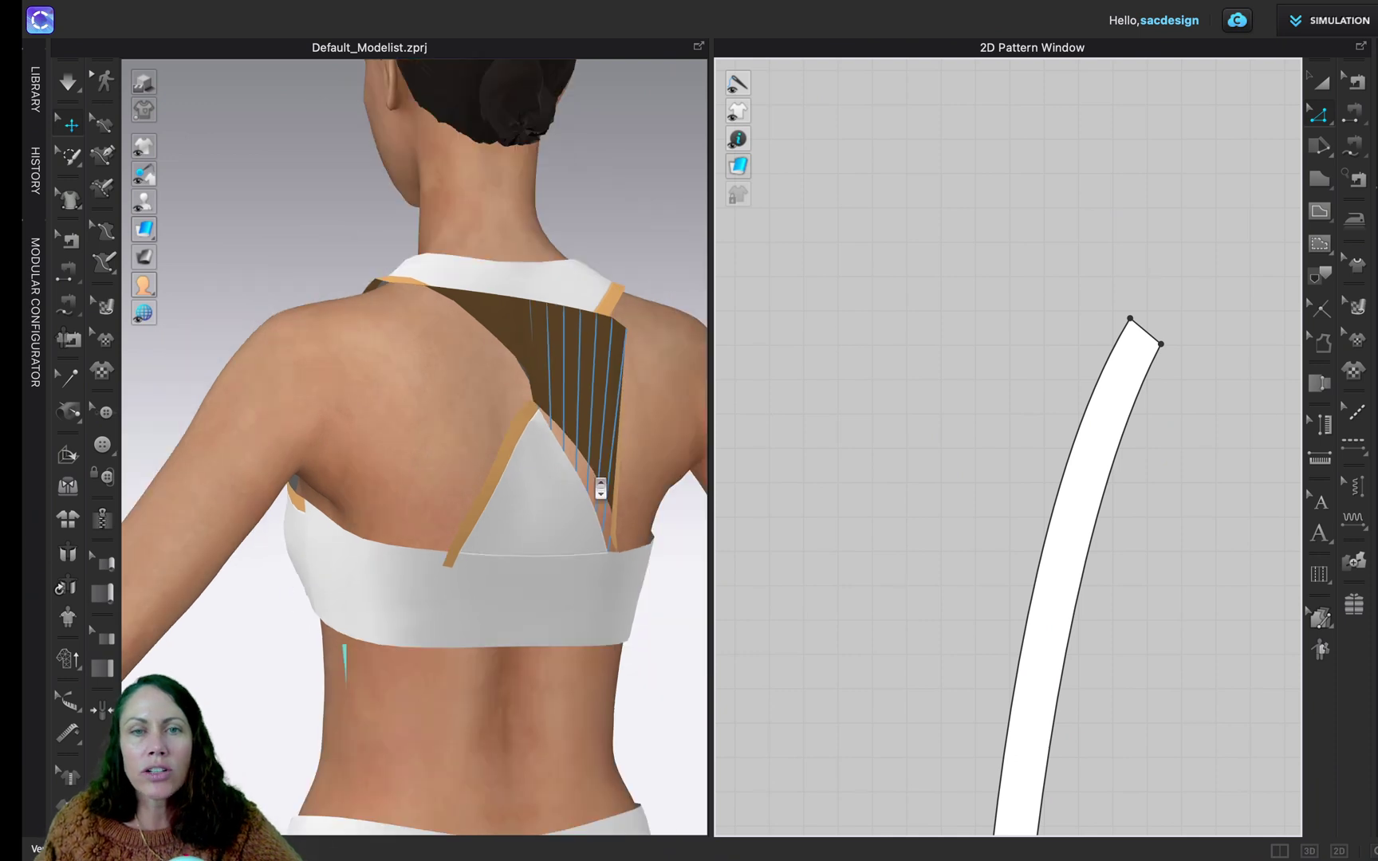
{"action": "right_click_drag", "start_coordinate": [599, 483], "coordinate": [529, 492]}
{"action": "key", "text": "space"}
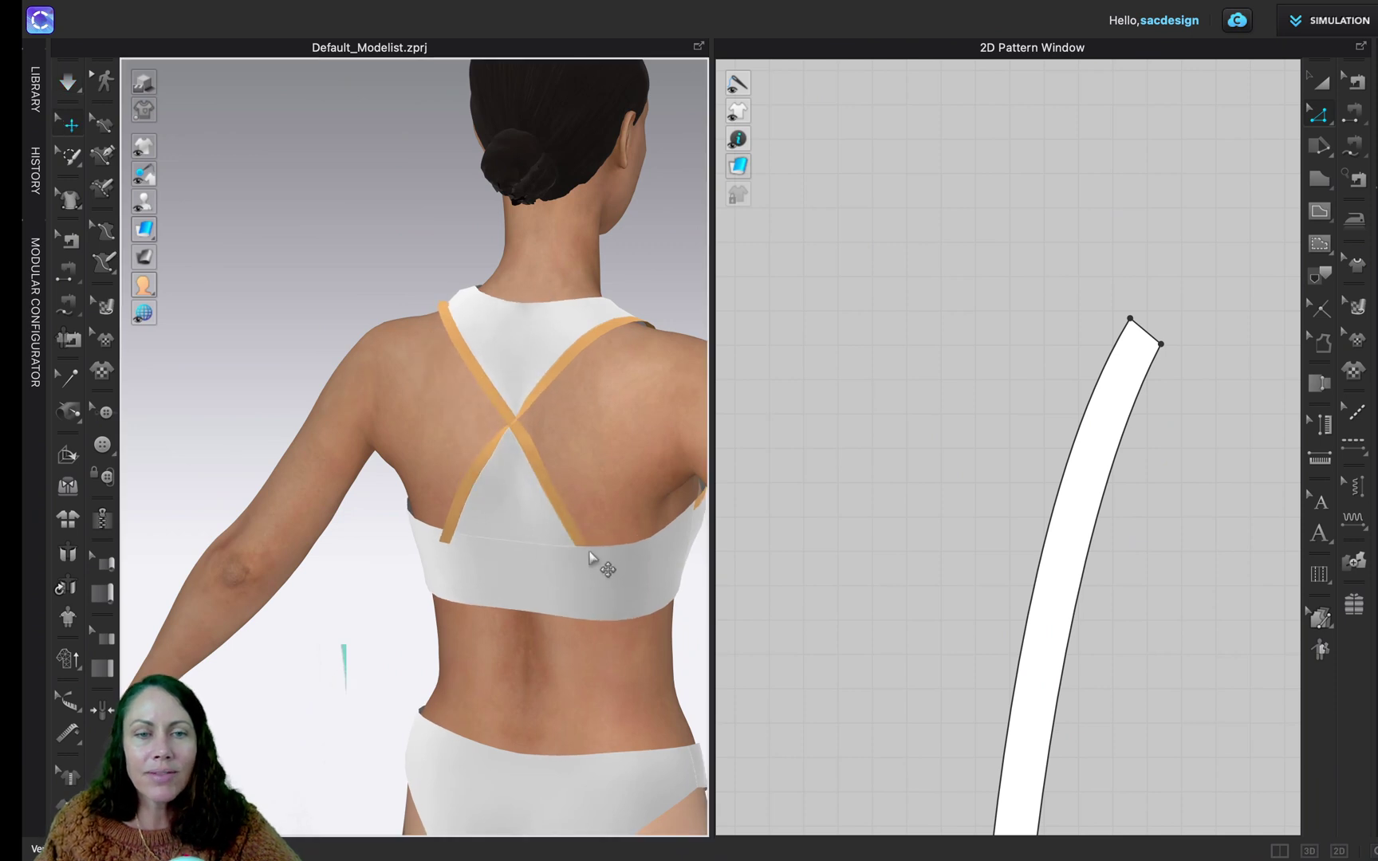
{"action": "scroll", "coordinate": [594, 562], "scroll_direction": "up", "scroll_amount": 2}
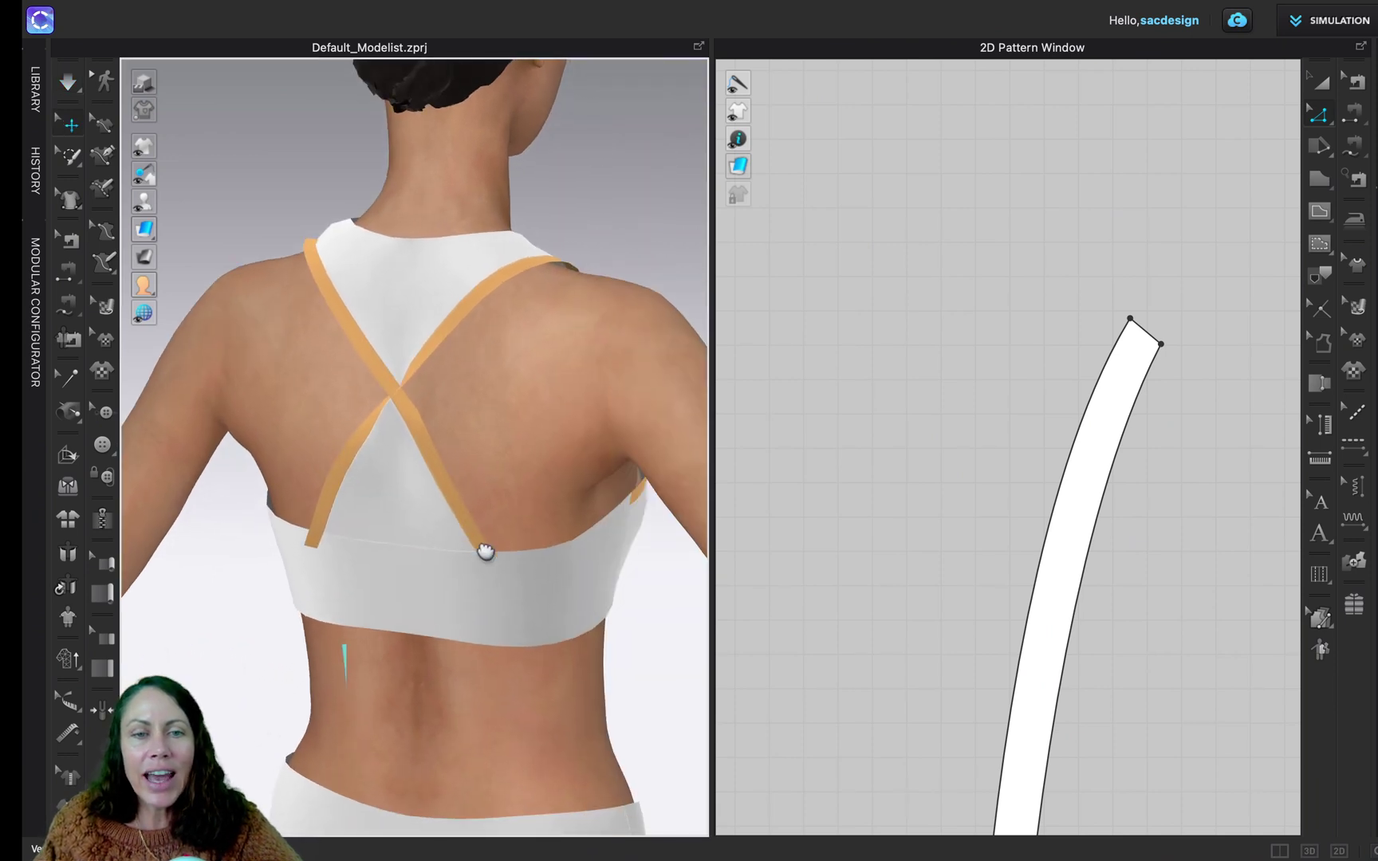
{"action": "scroll", "coordinate": [548, 566], "scroll_direction": "up", "scroll_amount": 4}
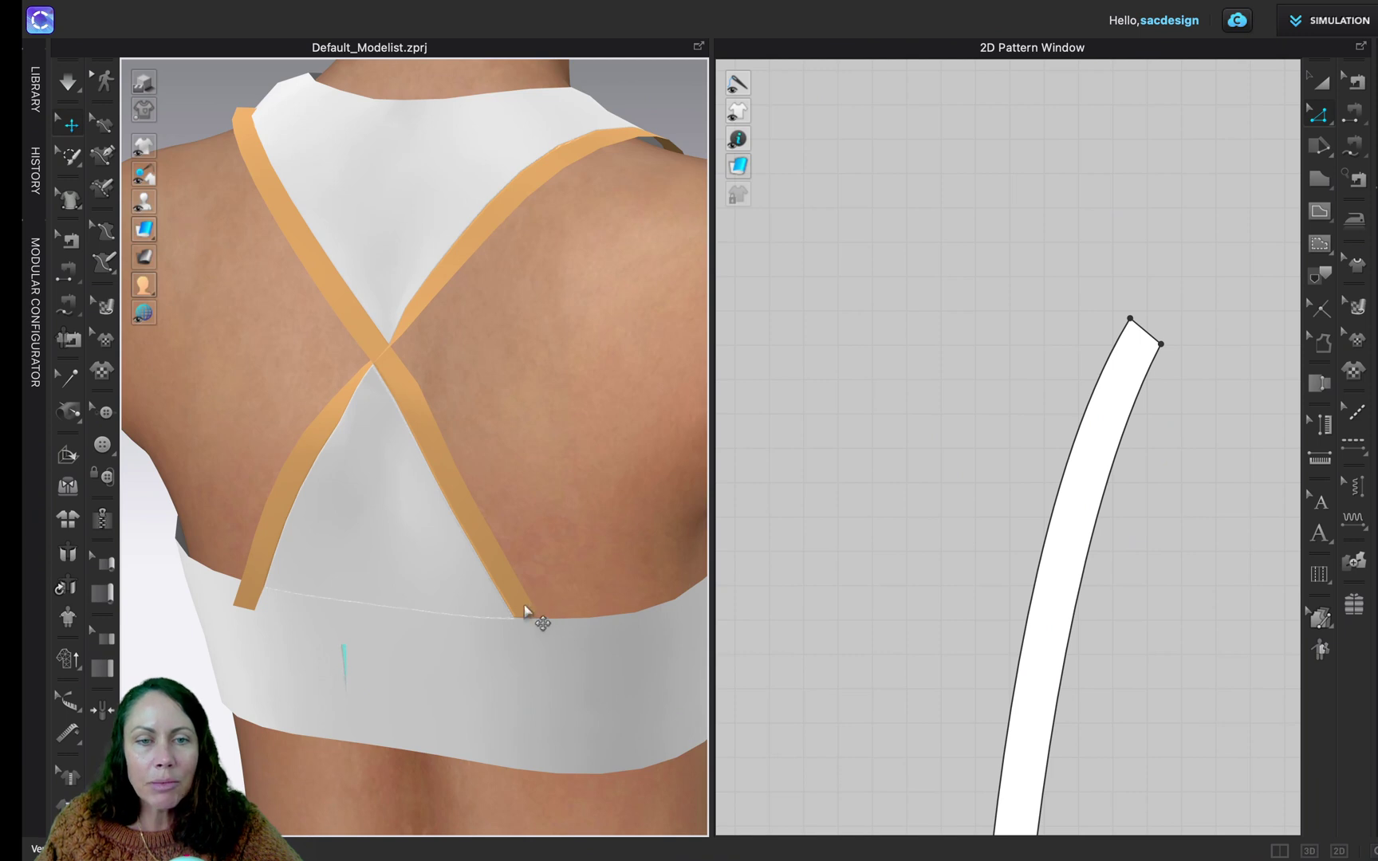
- Segment-sew the right strap's short upper end to the short segment of the back band's top edge beside the triangle
{"action": "left_click", "coordinate": [535, 611]}
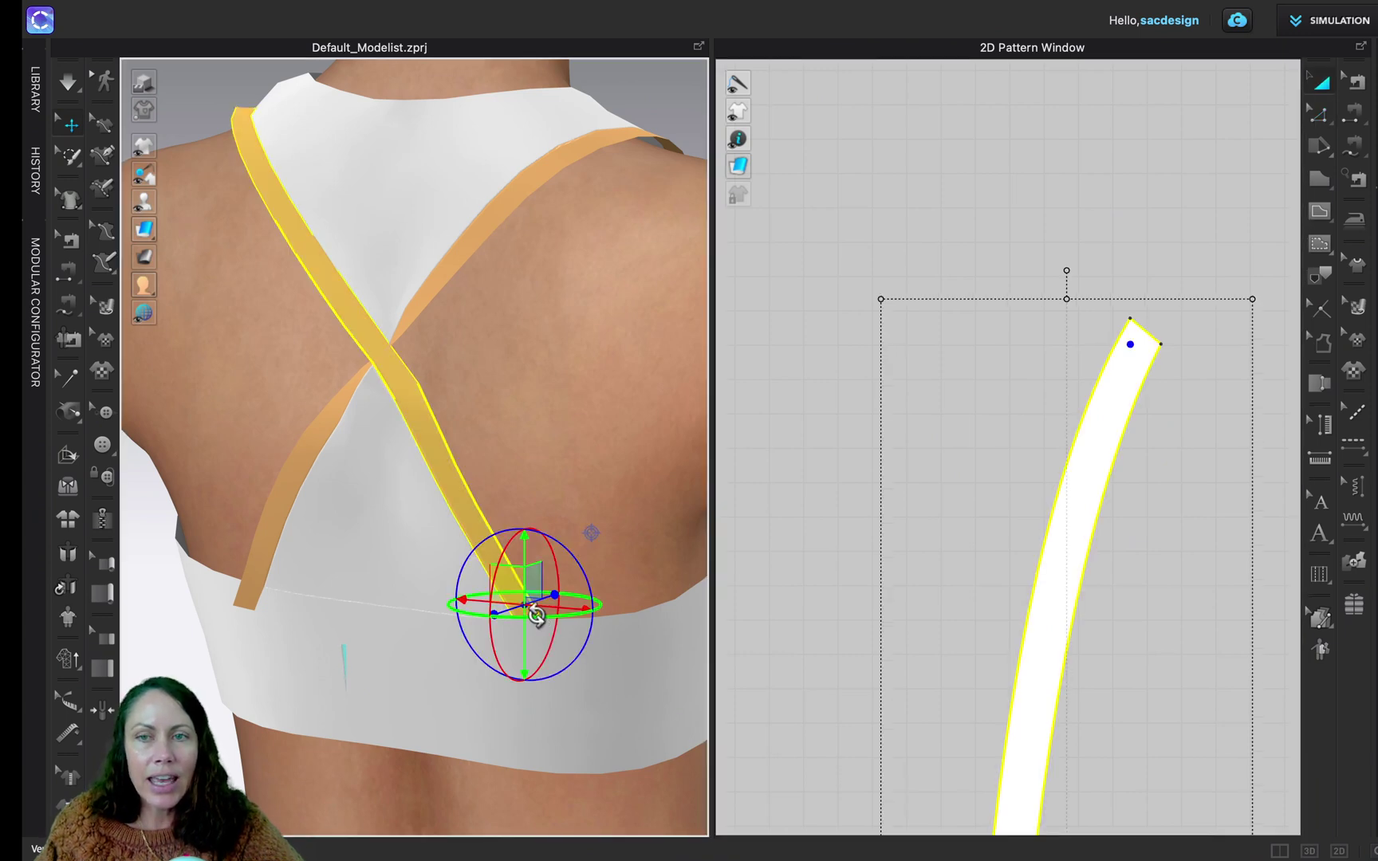
{"action": "left_click", "coordinate": [574, 607]}
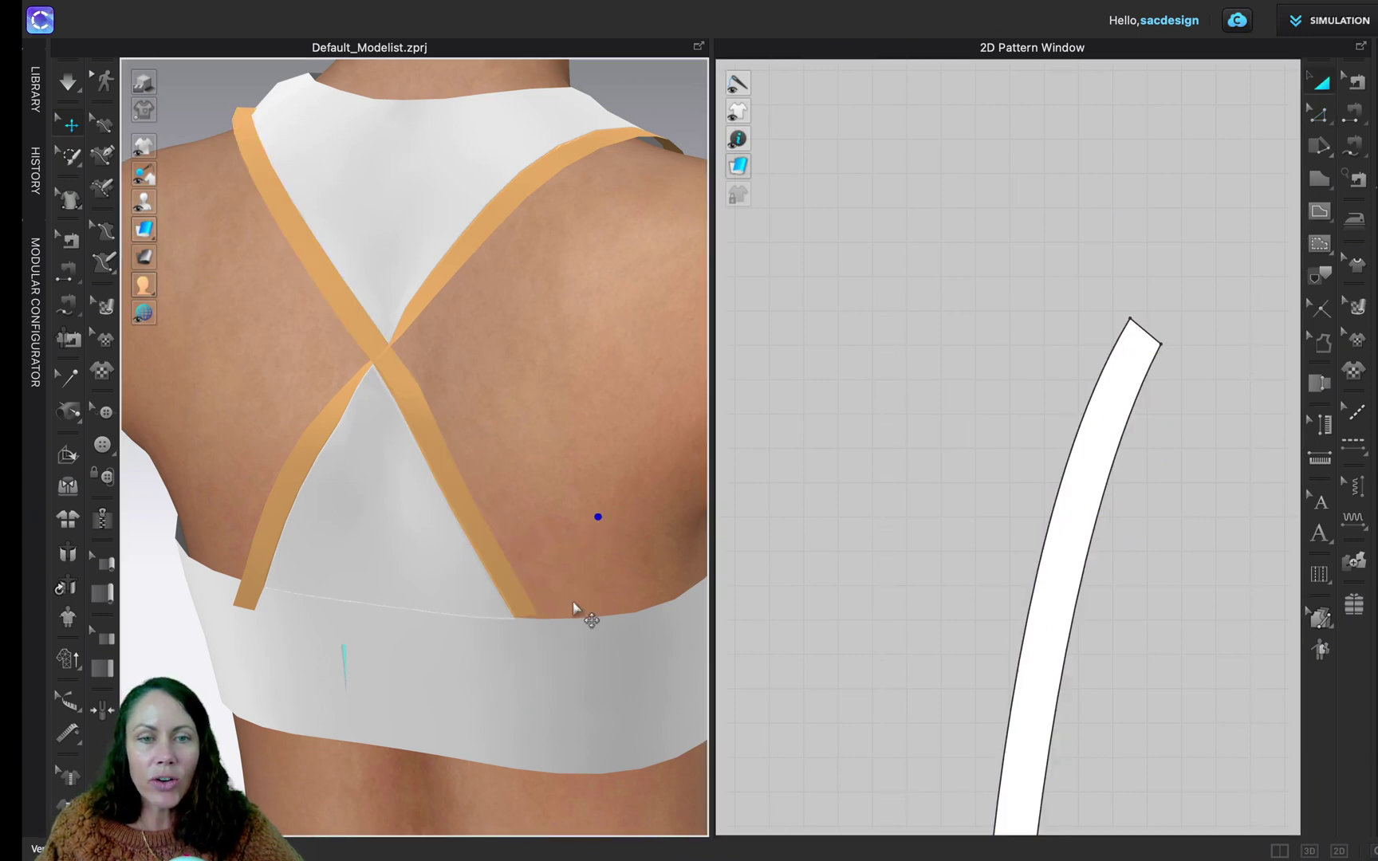
{"action": "left_click", "coordinate": [517, 619]}
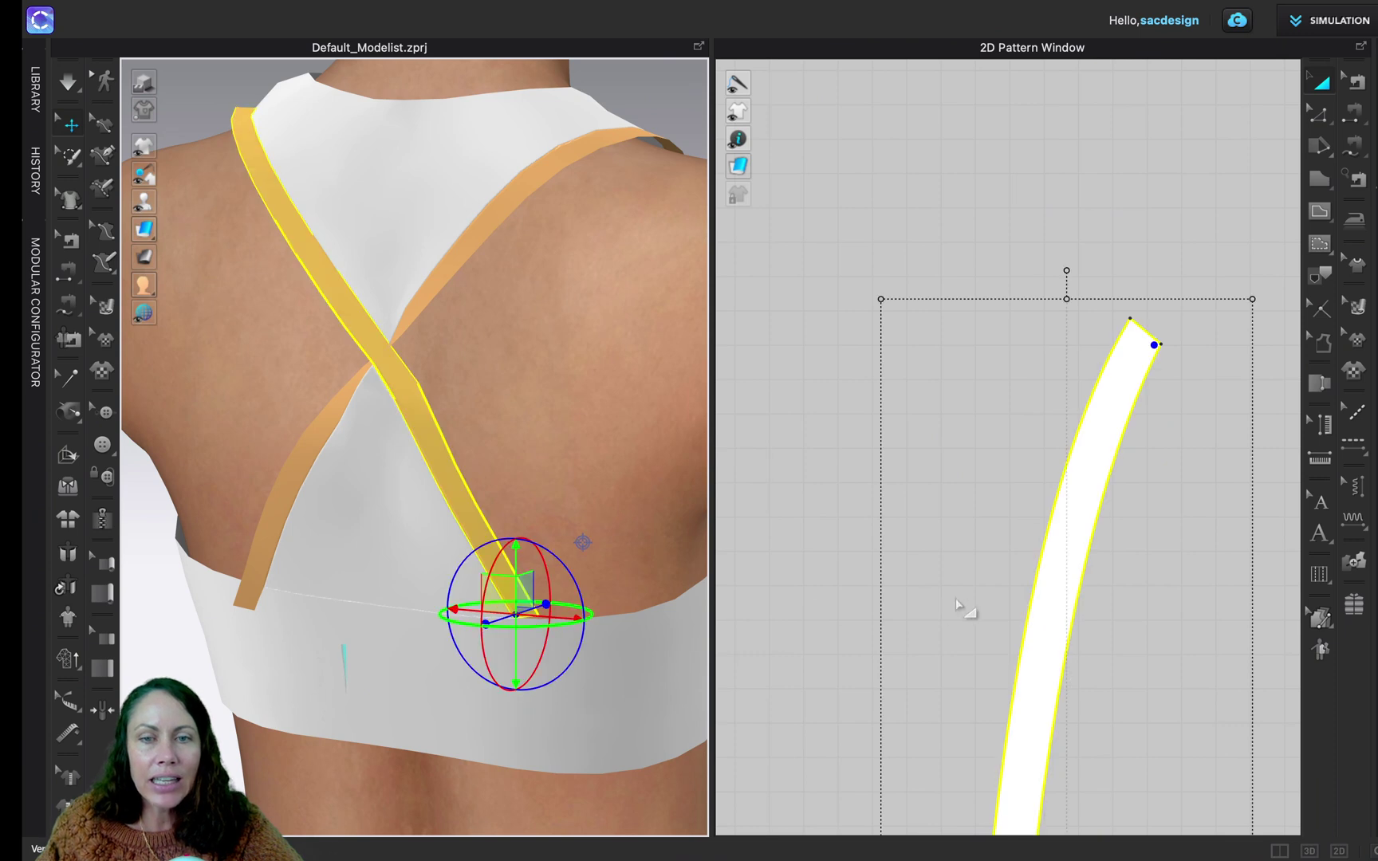
{"action": "scroll", "coordinate": [957, 600], "scroll_direction": "up", "scroll_amount": 2}
{"action": "scroll", "coordinate": [927, 603], "scroll_direction": "down", "scroll_amount": 3}
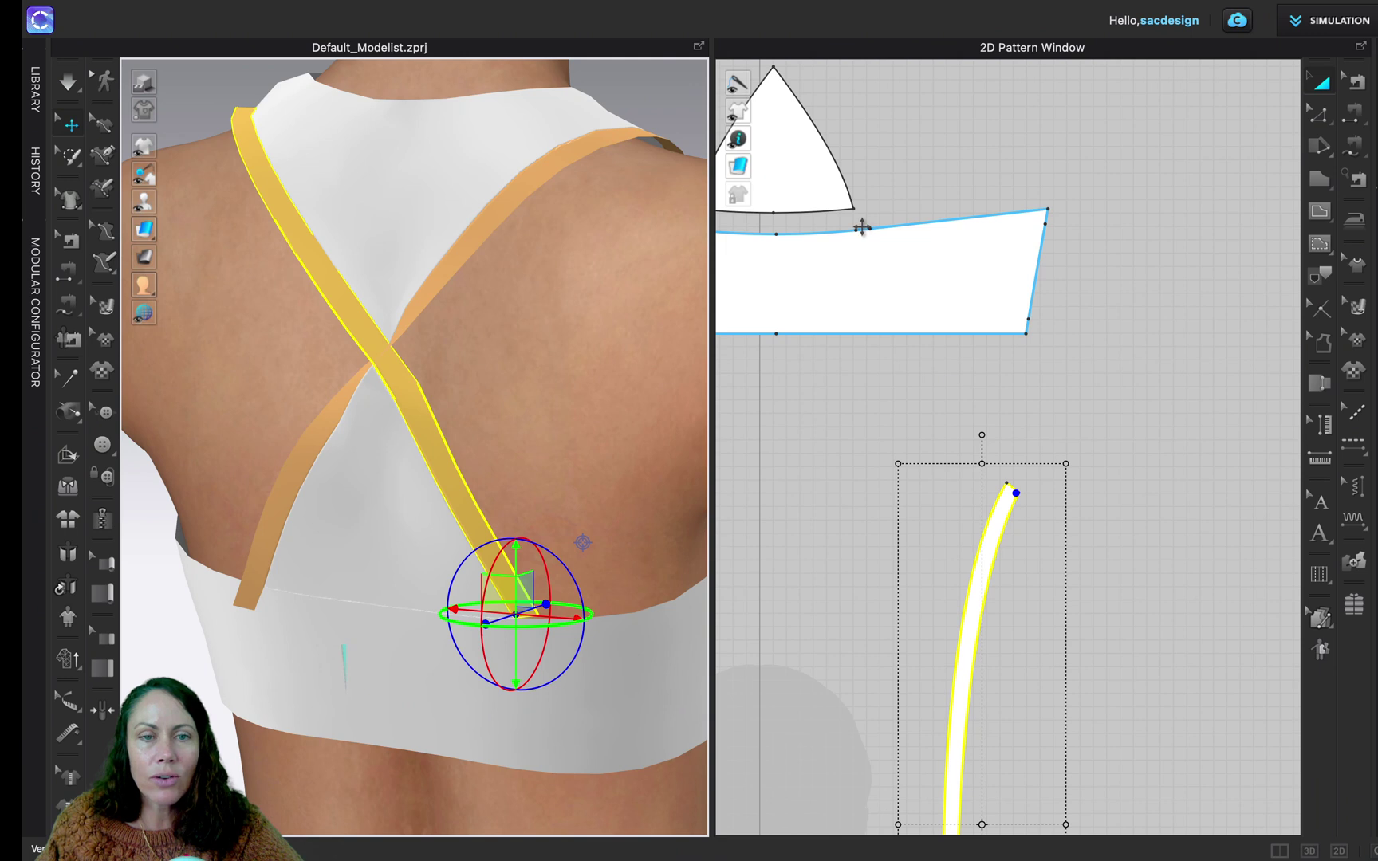
{"action": "left_click", "coordinate": [1358, 121]}
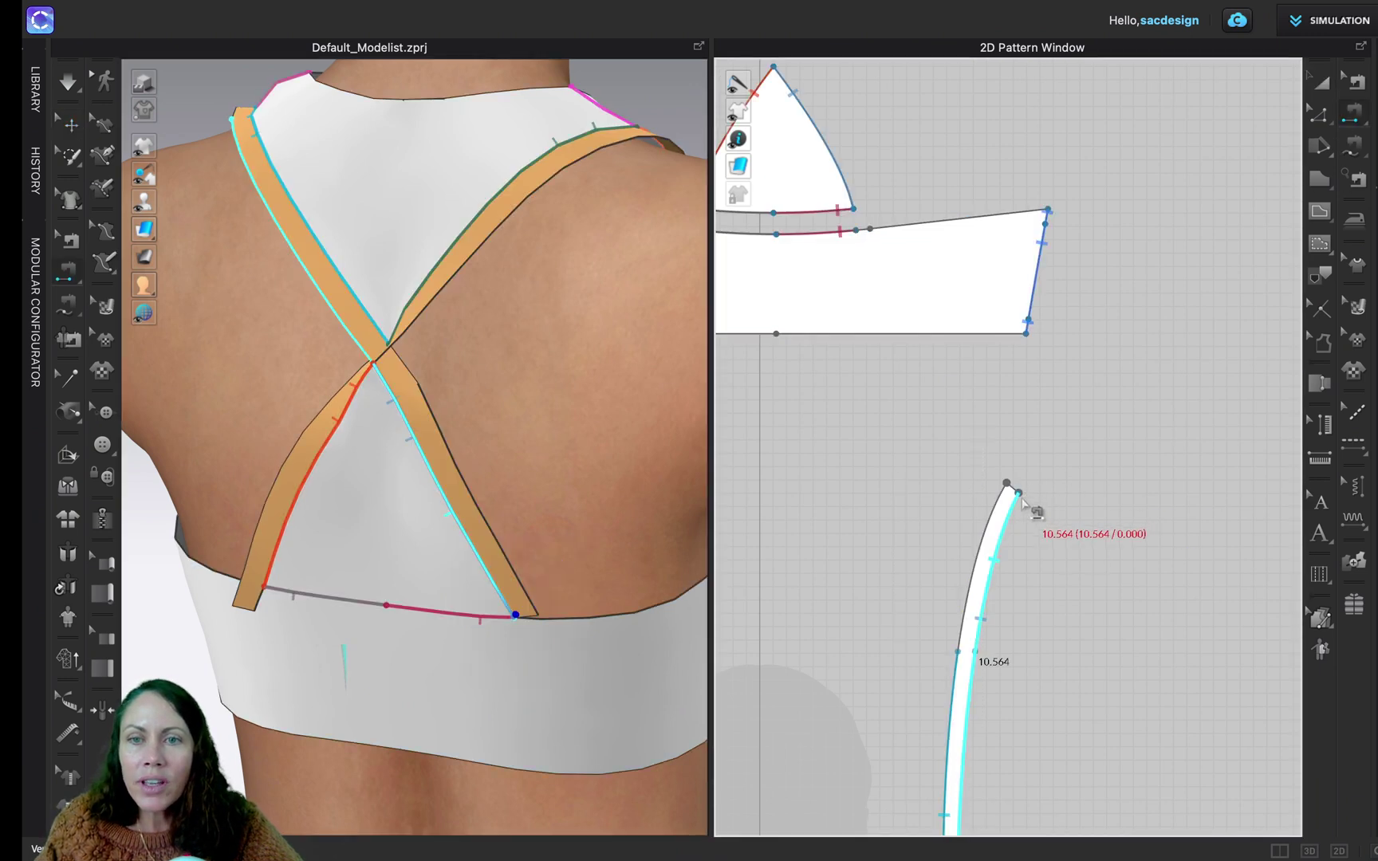
{"action": "scroll", "coordinate": [1025, 504], "scroll_direction": "up", "scroll_amount": 2}
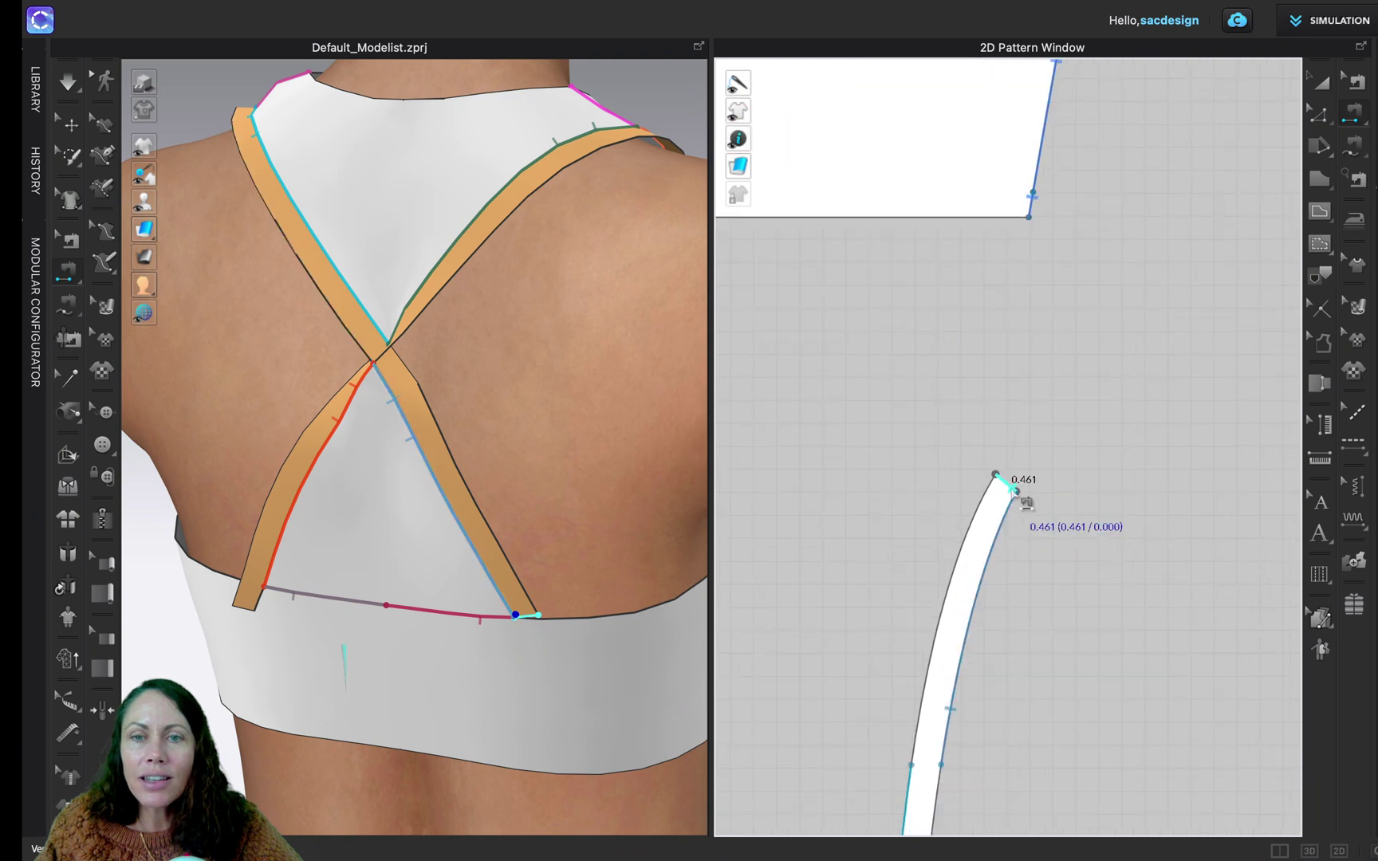
{"action": "left_click", "coordinate": [1021, 498]}
{"action": "scroll", "coordinate": [870, 323], "scroll_direction": "down", "scroll_amount": 3}
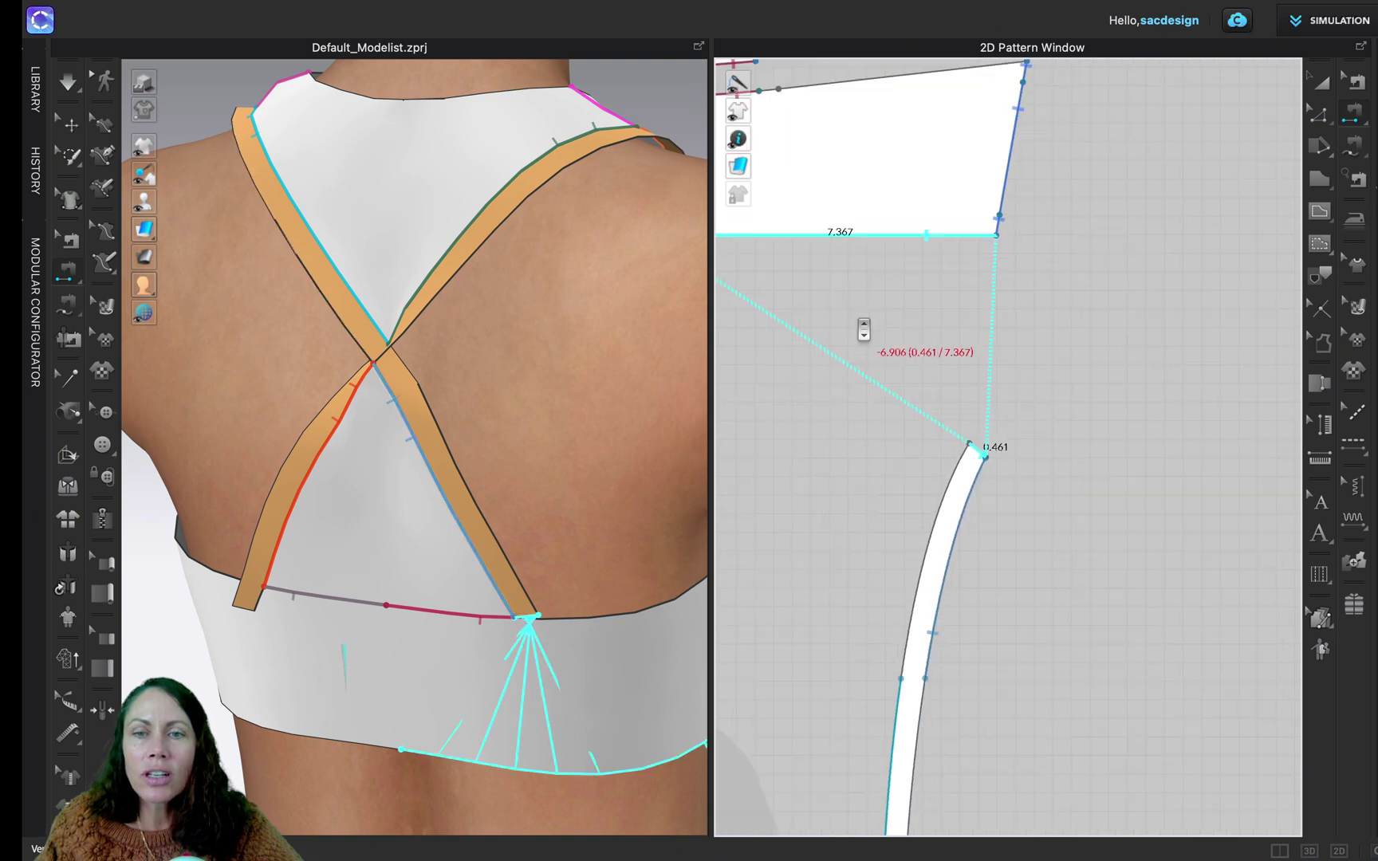
{"action": "scroll", "coordinate": [809, 192], "scroll_direction": "up", "scroll_amount": 2}
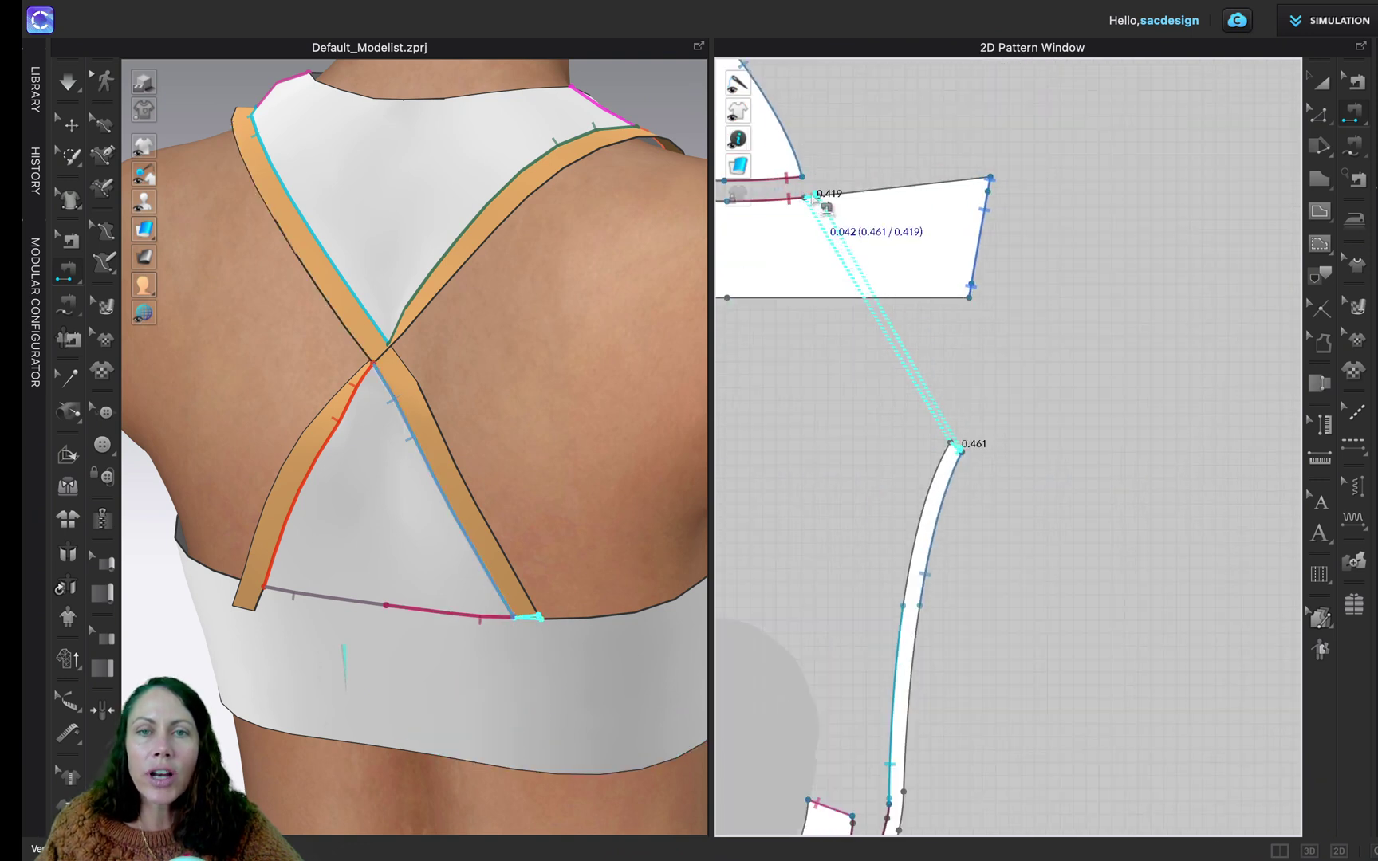
{"action": "left_click", "coordinate": [817, 201]}
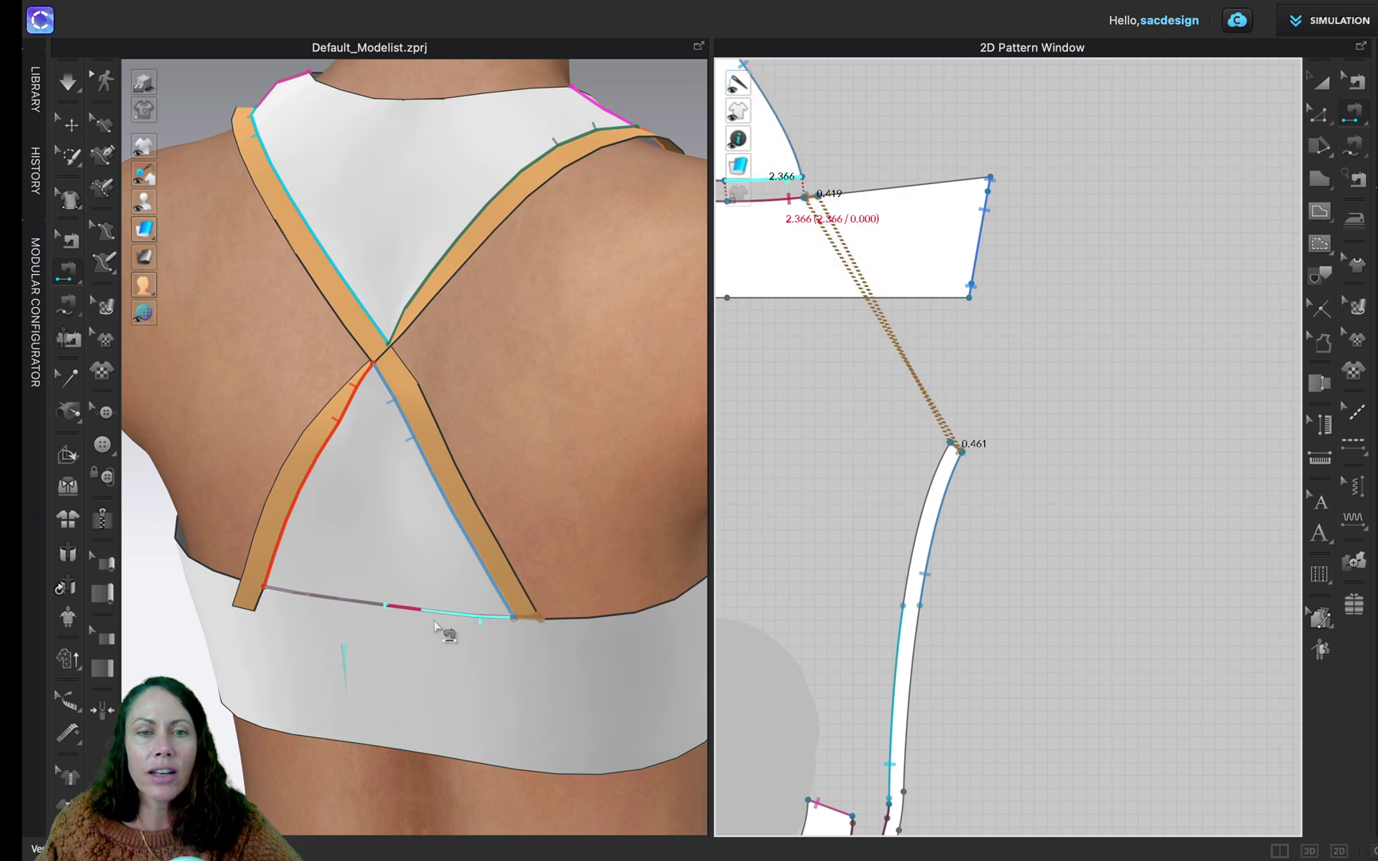
- Inspect the new strap-end seam at the back band and simulate the bra with it
{"action": "scroll", "coordinate": [570, 643], "scroll_direction": "up", "scroll_amount": 2}
{"action": "scroll", "coordinate": [570, 642], "scroll_direction": "up", "scroll_amount": 5}
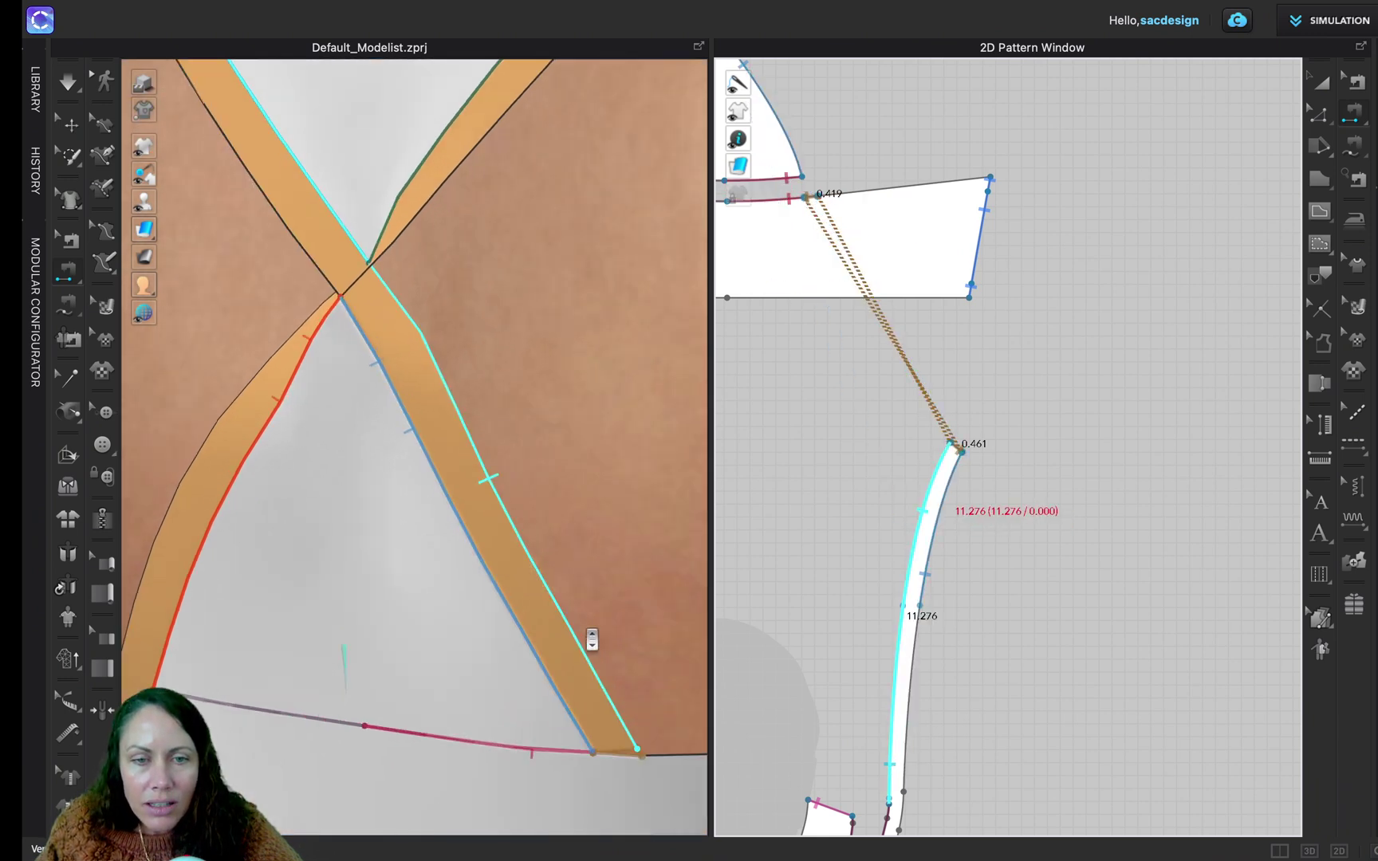
{"action": "middle_click_drag", "start_coordinate": [581, 645], "coordinate": [455, 320]}
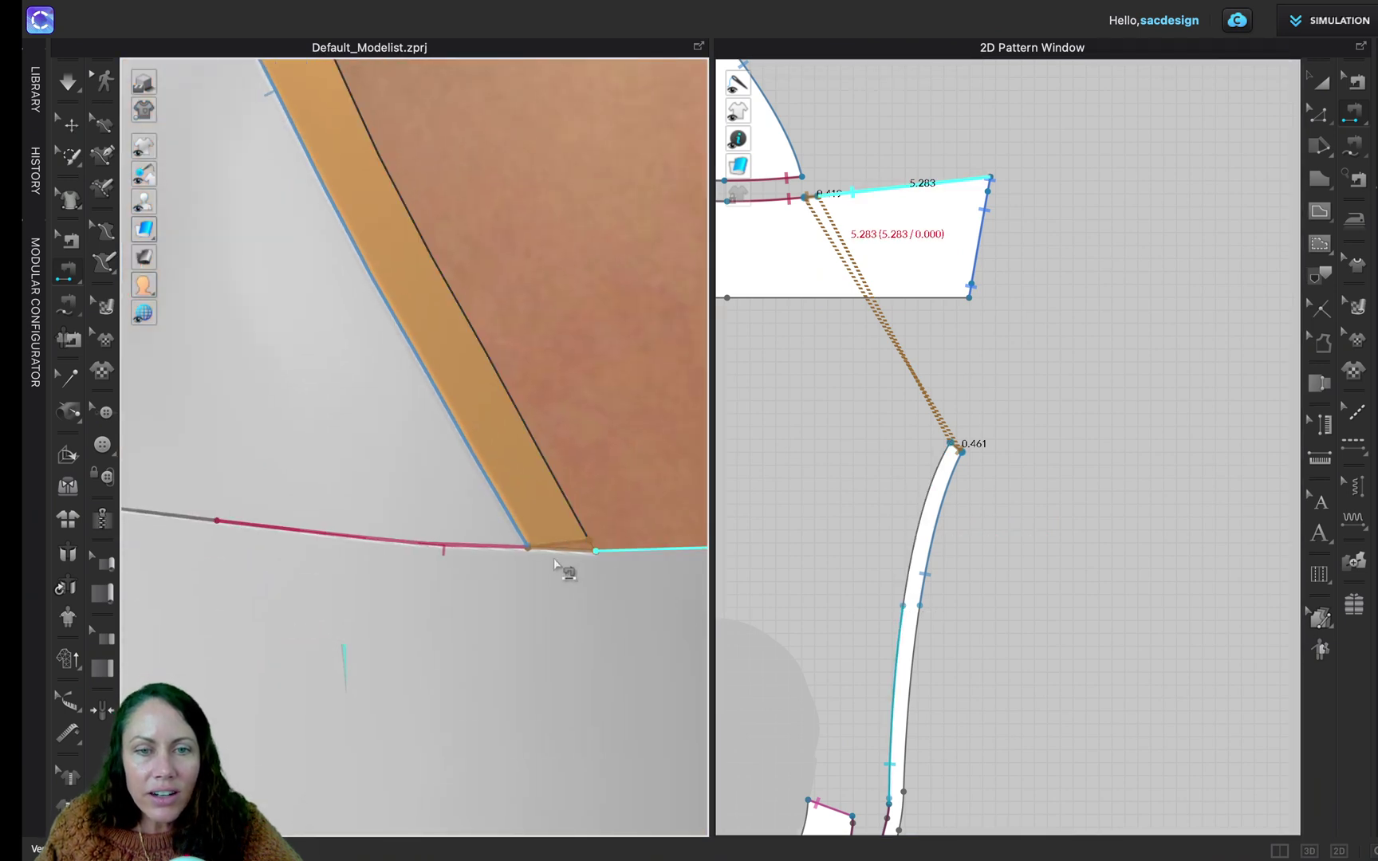
{"action": "key", "text": "space"}
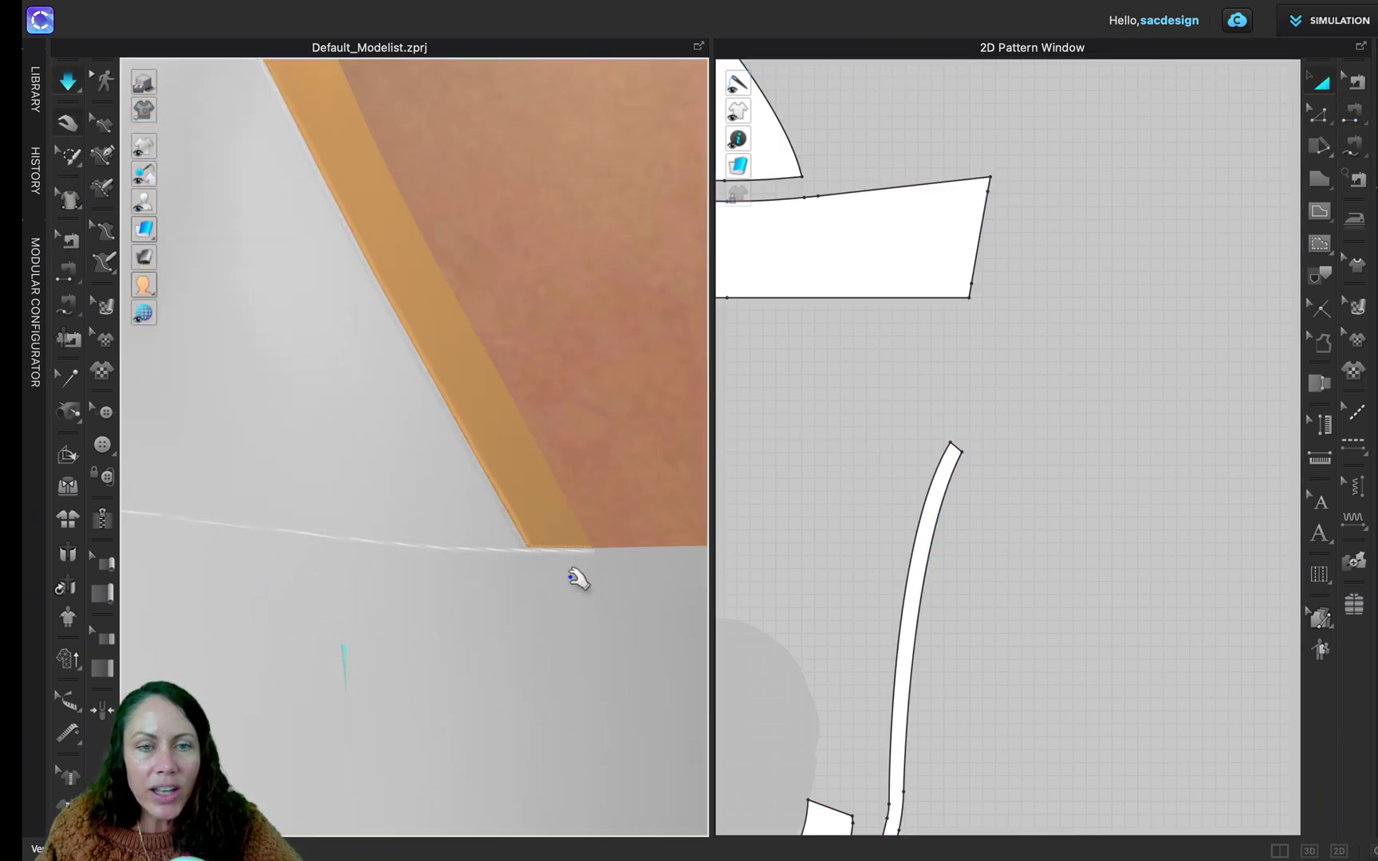
{"action": "scroll", "coordinate": [558, 582], "scroll_direction": "down", "scroll_amount": 6}
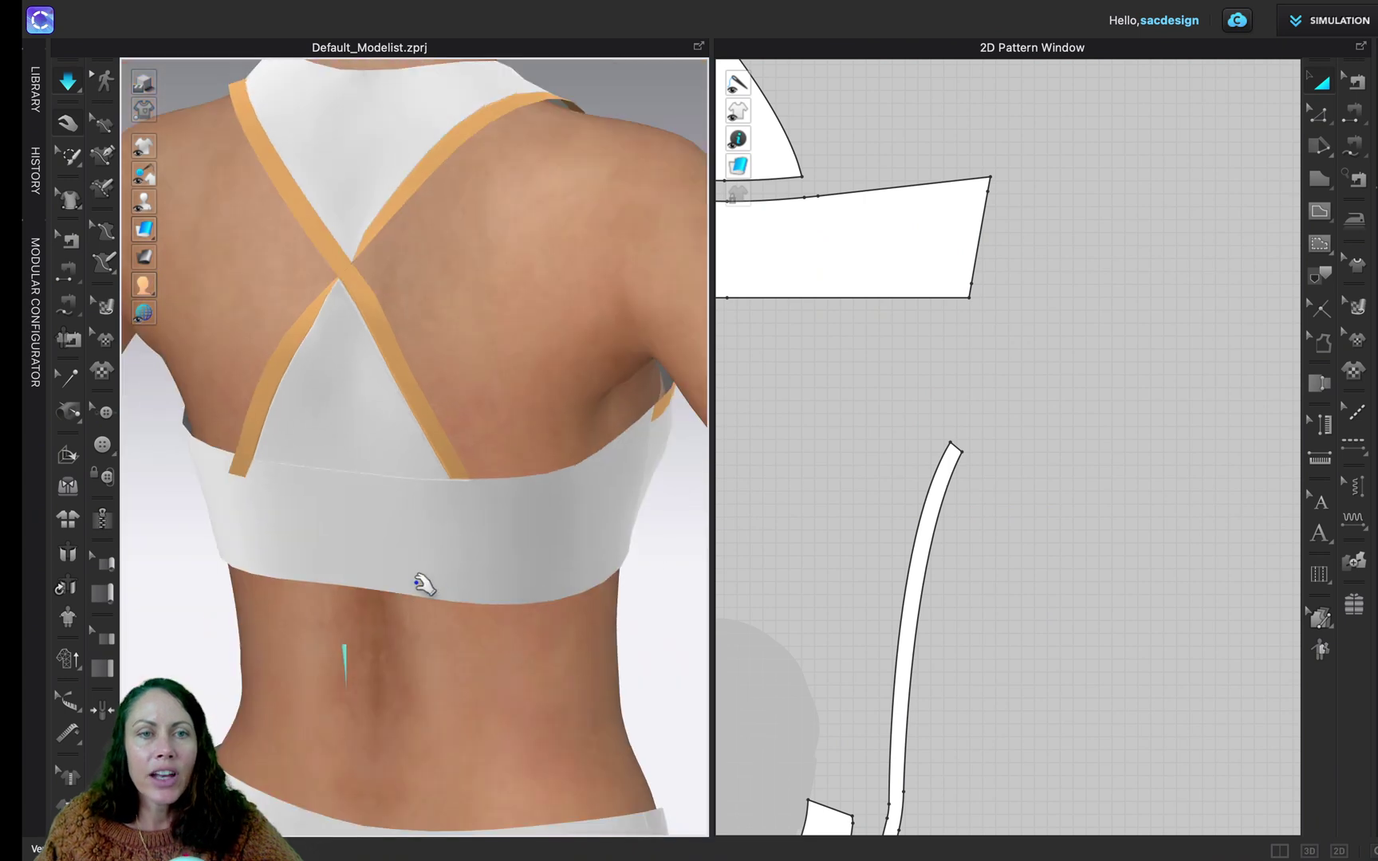
- Stop the simulation and add a point on each long edge of the left strap near its upper end, starting where the seam begins
{"action": "right_click_drag", "start_coordinate": [386, 547], "coordinate": [488, 553]}
{"action": "key", "text": "space"}
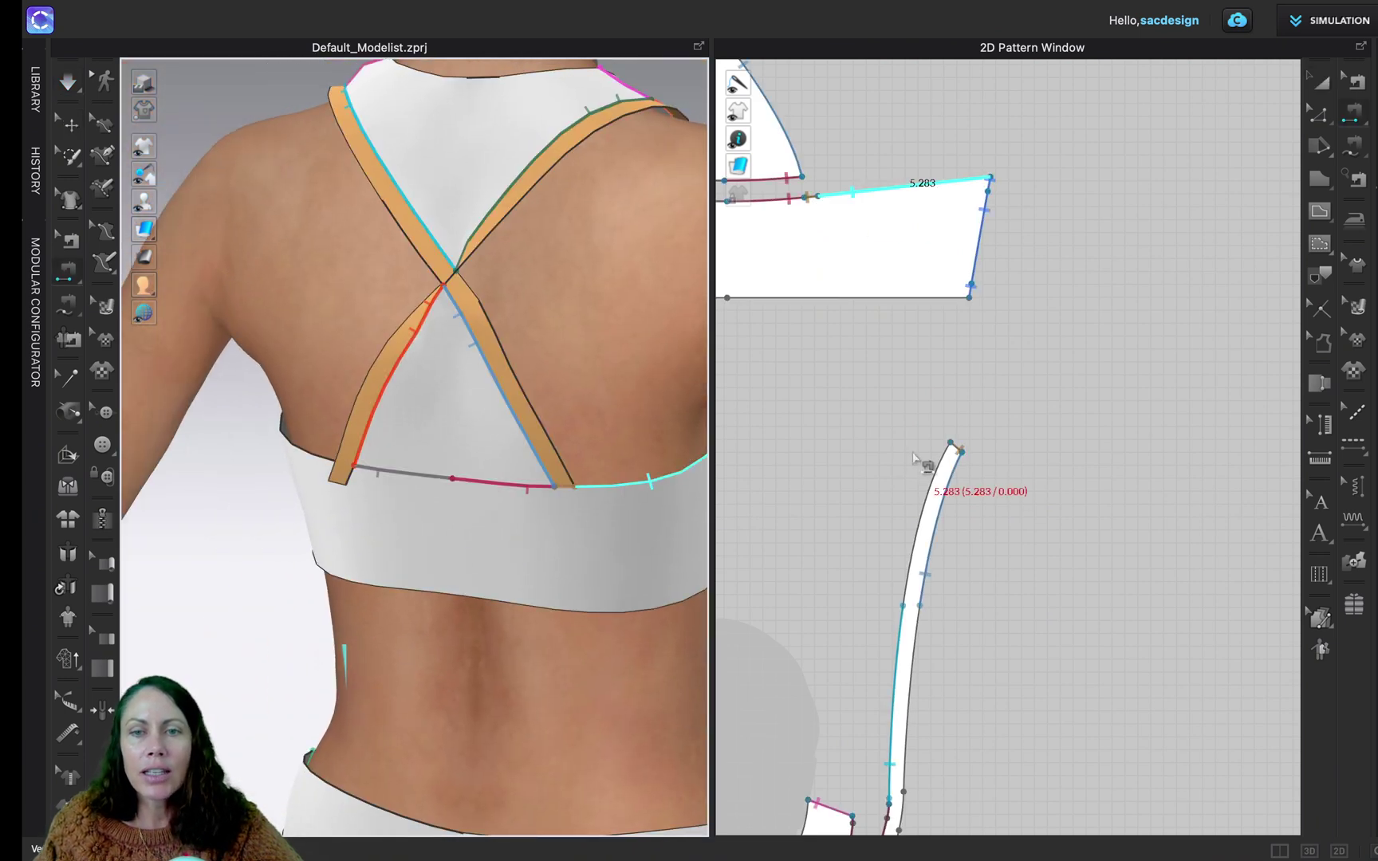
{"action": "right_click_drag", "start_coordinate": [973, 449], "coordinate": [1280, 439]}
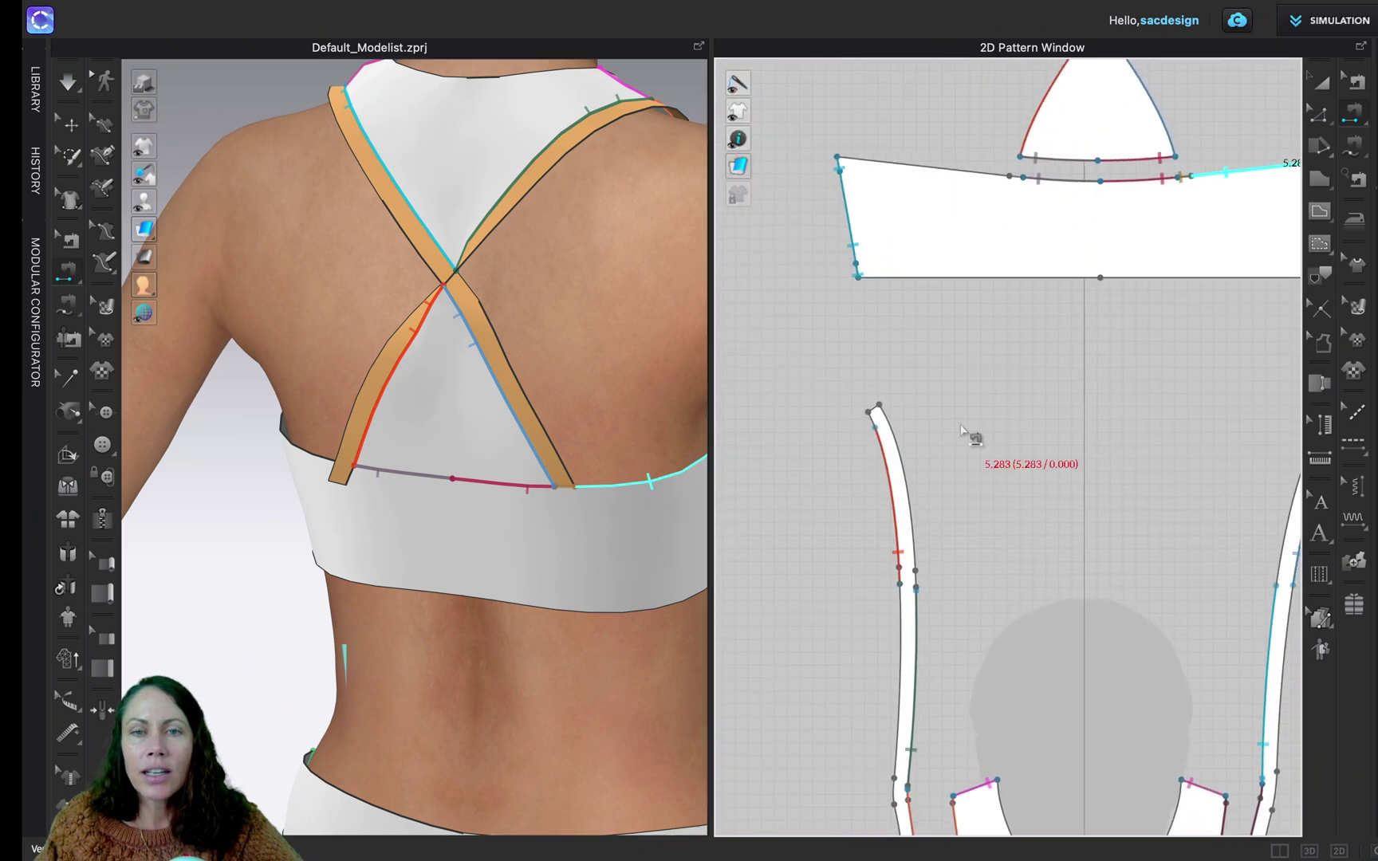
{"action": "left_click", "coordinate": [882, 466]}
{"action": "scroll", "coordinate": [886, 446], "scroll_direction": "up", "scroll_amount": 5}
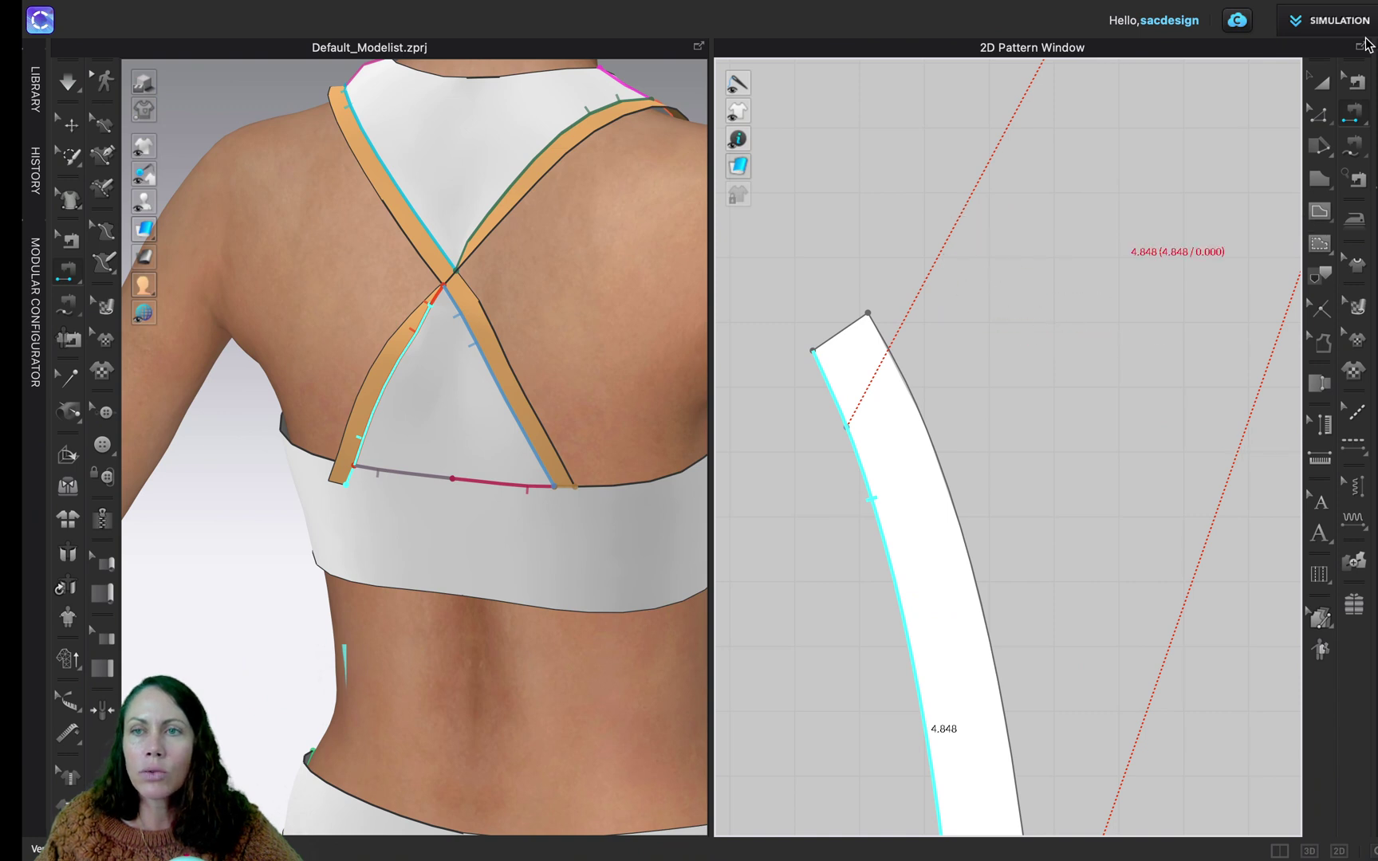
{"action": "left_click", "coordinate": [1356, 81]}
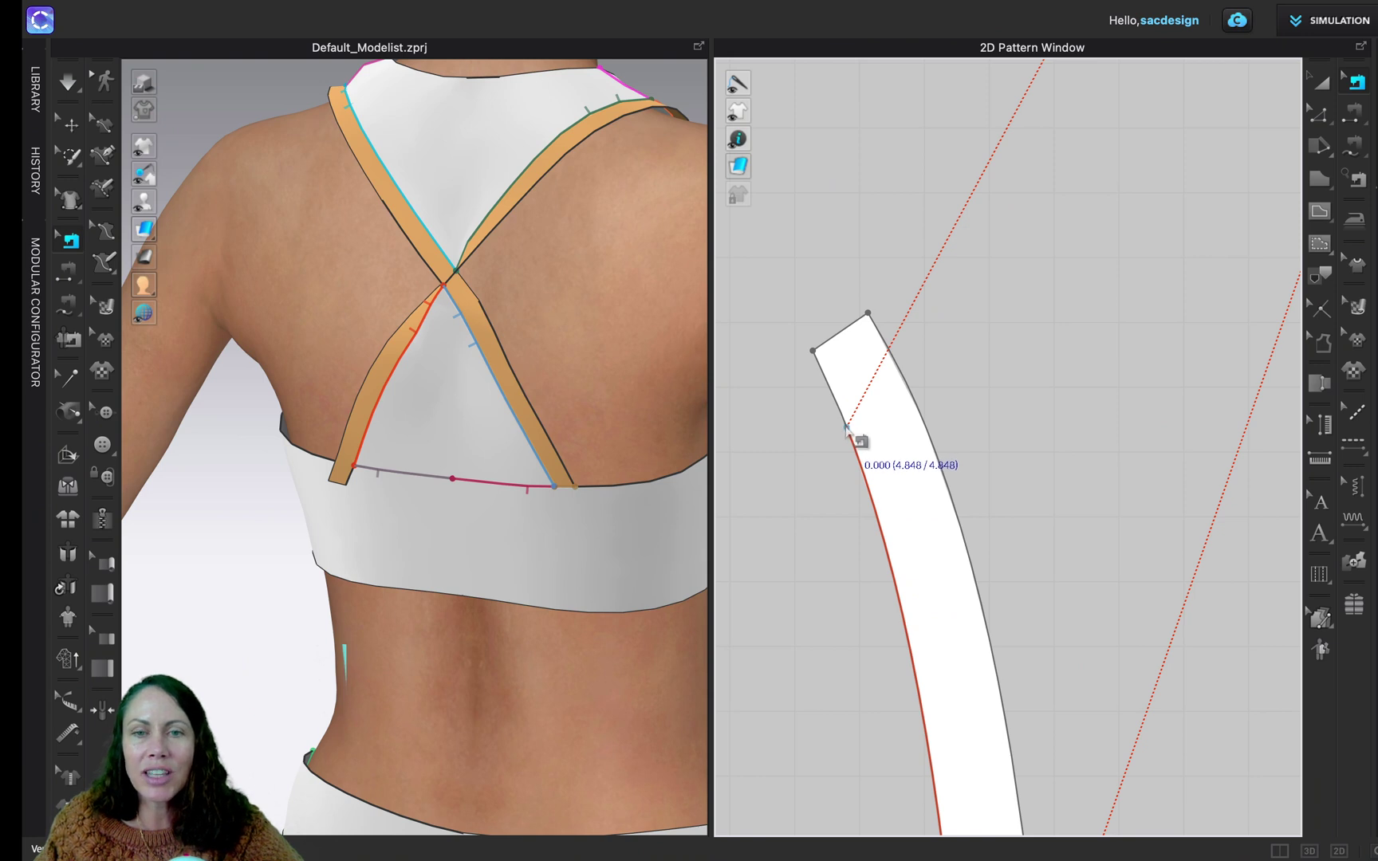
{"action": "key", "text": "z"}
{"action": "left_click", "coordinate": [846, 427]}
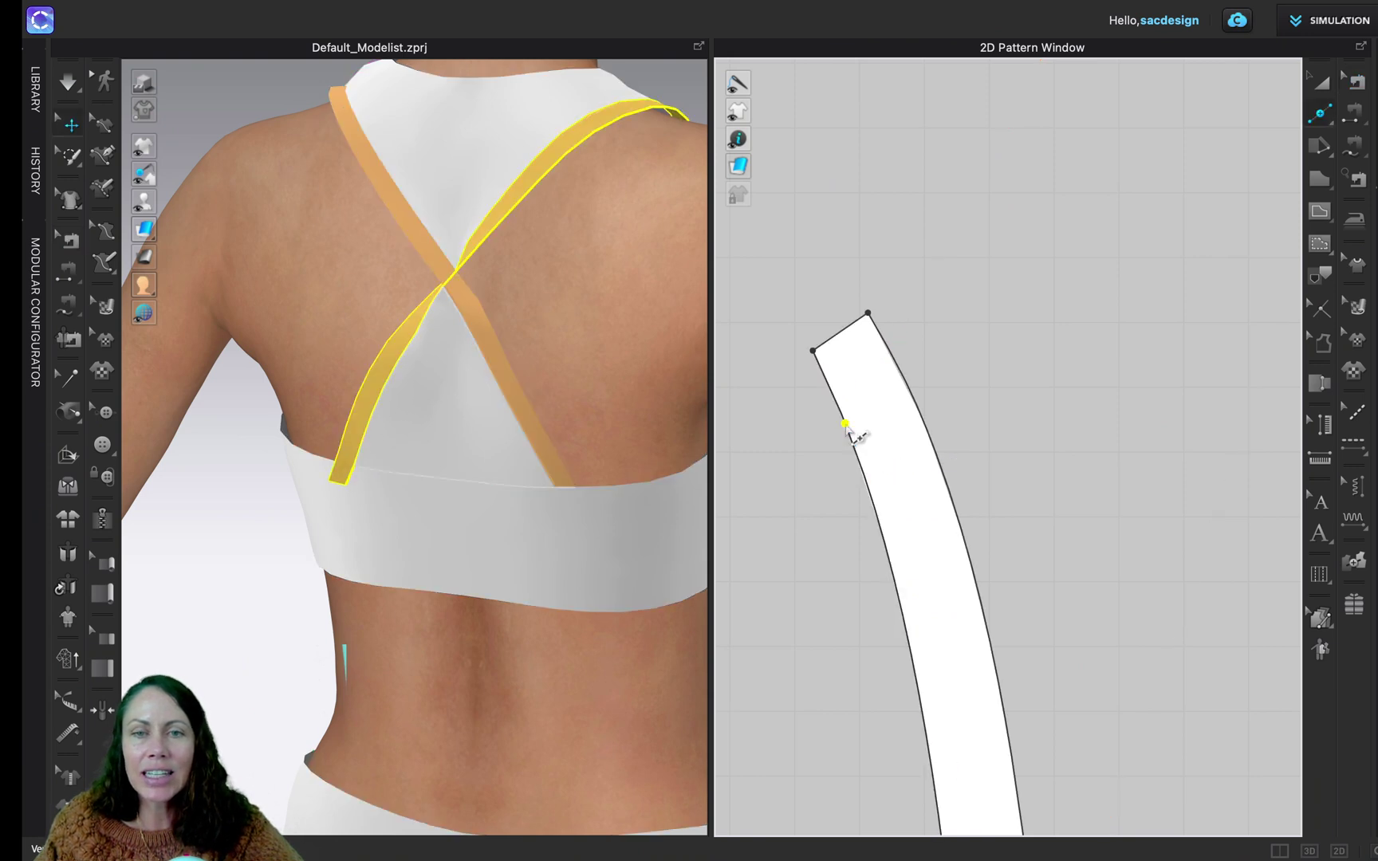
{"action": "left_click", "coordinate": [910, 392]}
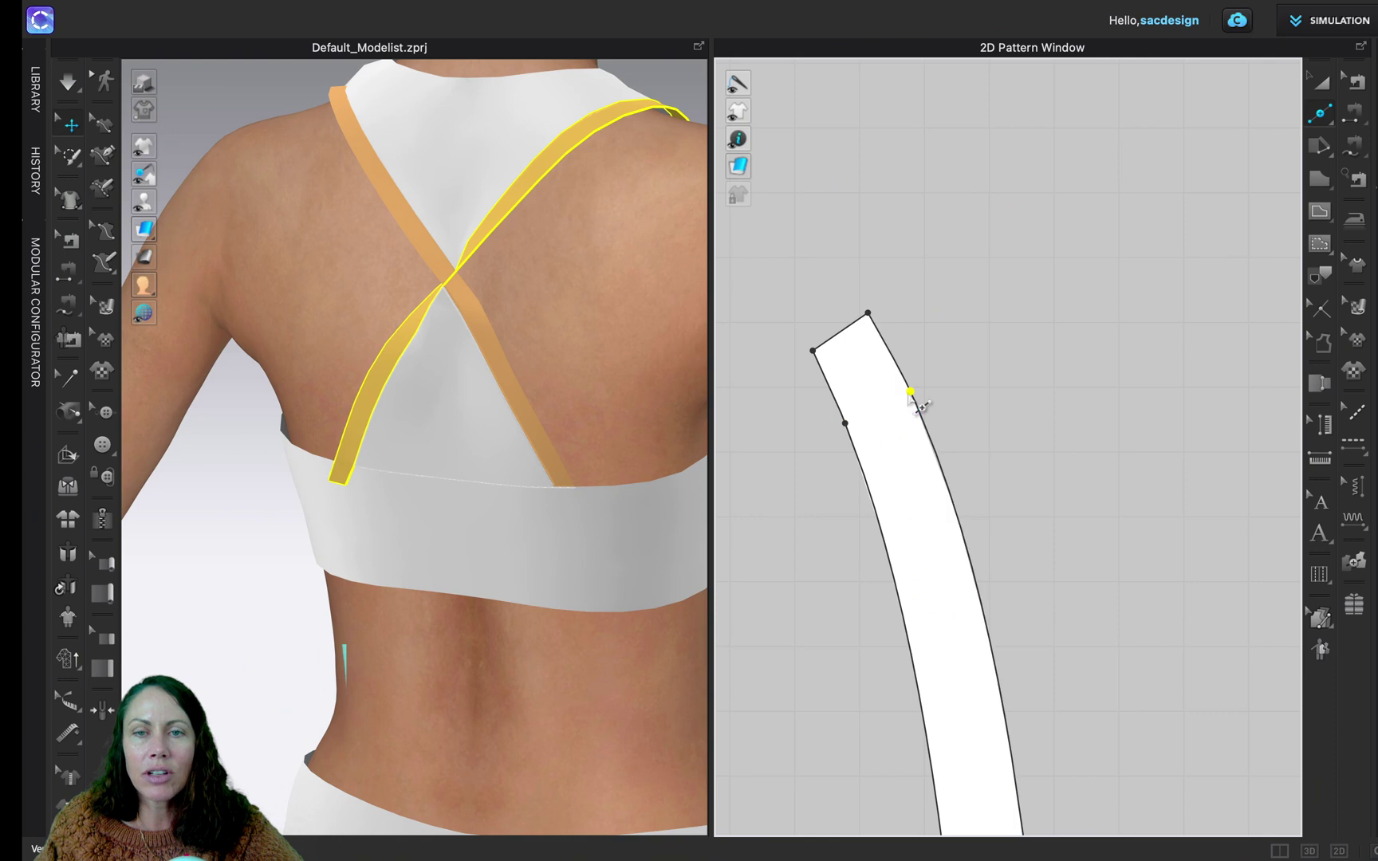
- Delete the left strap's two original upper corner points so the strap finishes at the new points
{"action": "left_click", "coordinate": [869, 314]}
{"action": "key", "text": "Delete"}
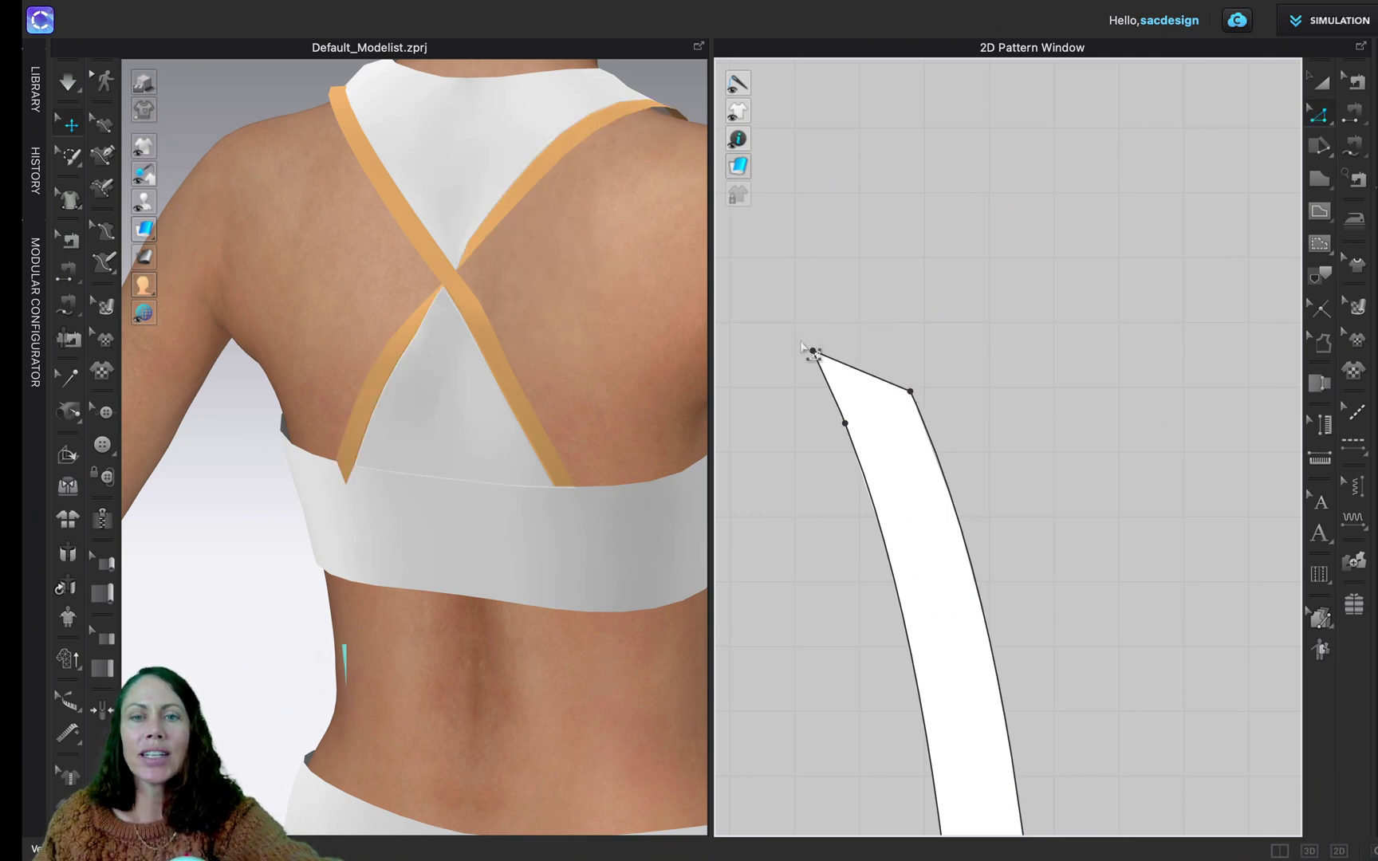
{"action": "left_click", "coordinate": [815, 352]}
{"action": "key", "text": "Delete"}
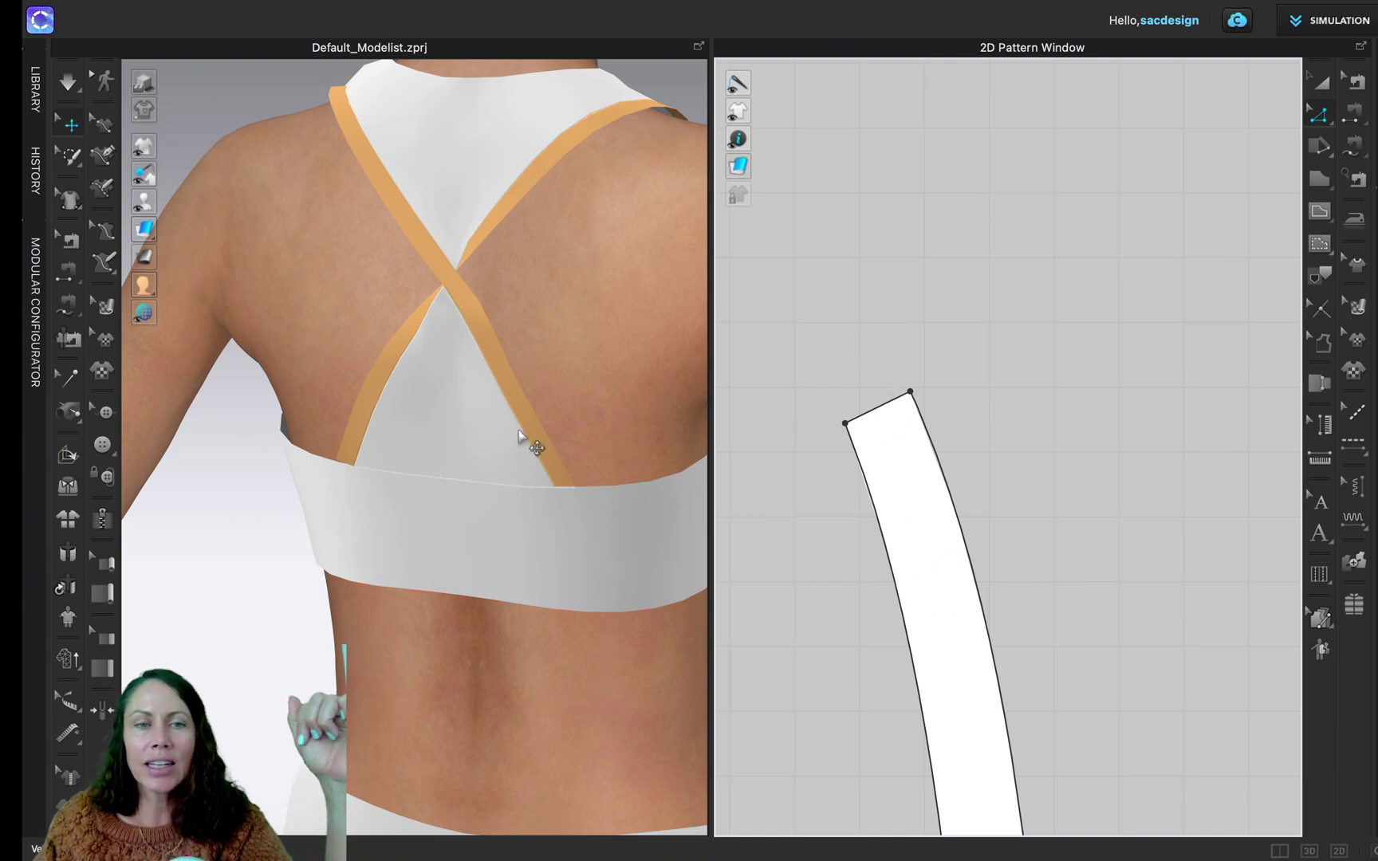
- Examine the left strap's shortened end in 3D to see which of its corners meets the triangle and back band
{"action": "scroll", "coordinate": [295, 464], "scroll_direction": "up", "scroll_amount": 3}
{"action": "scroll", "coordinate": [339, 461], "scroll_direction": "up", "scroll_amount": 3}
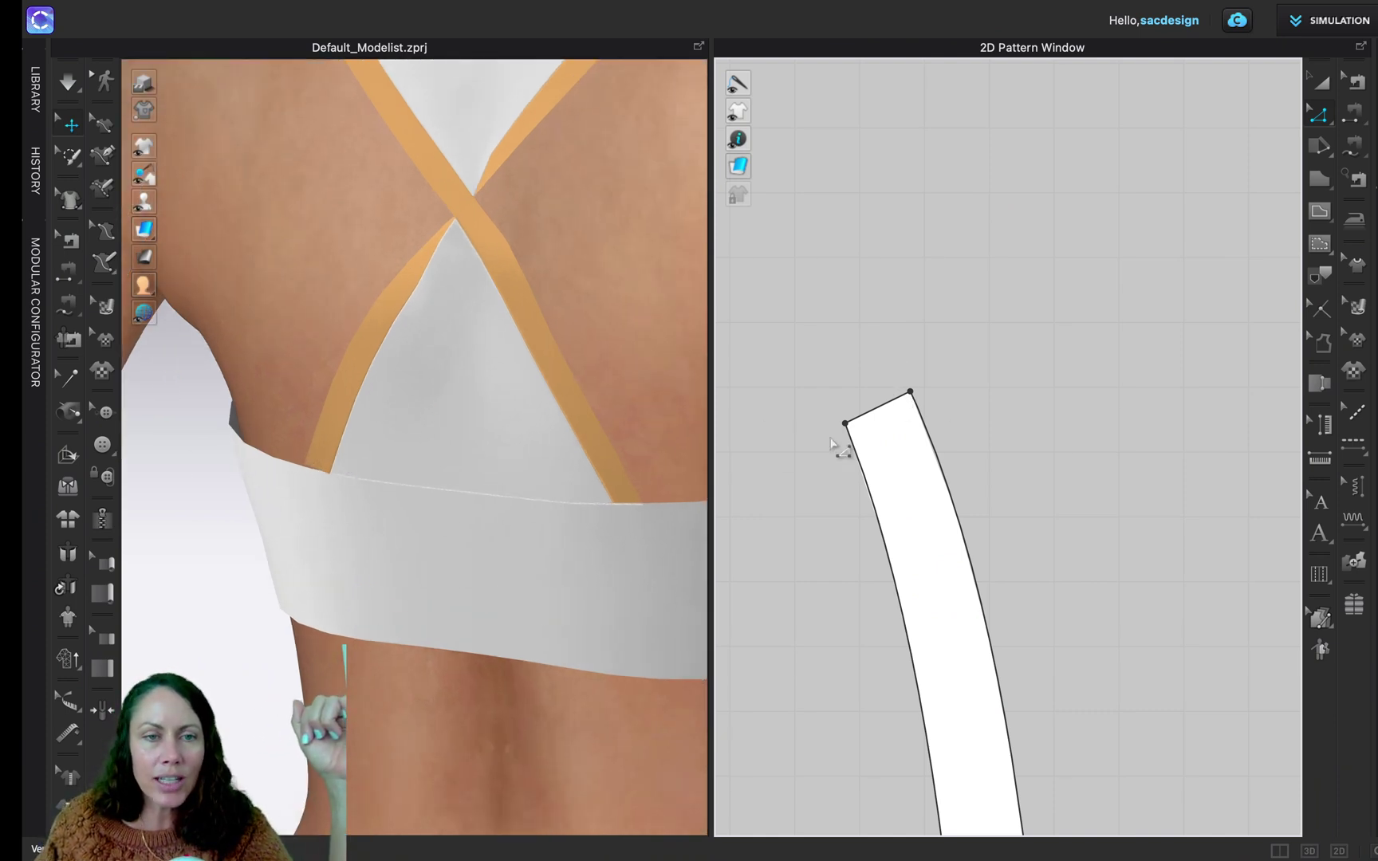
{"action": "key", "text": "a"}
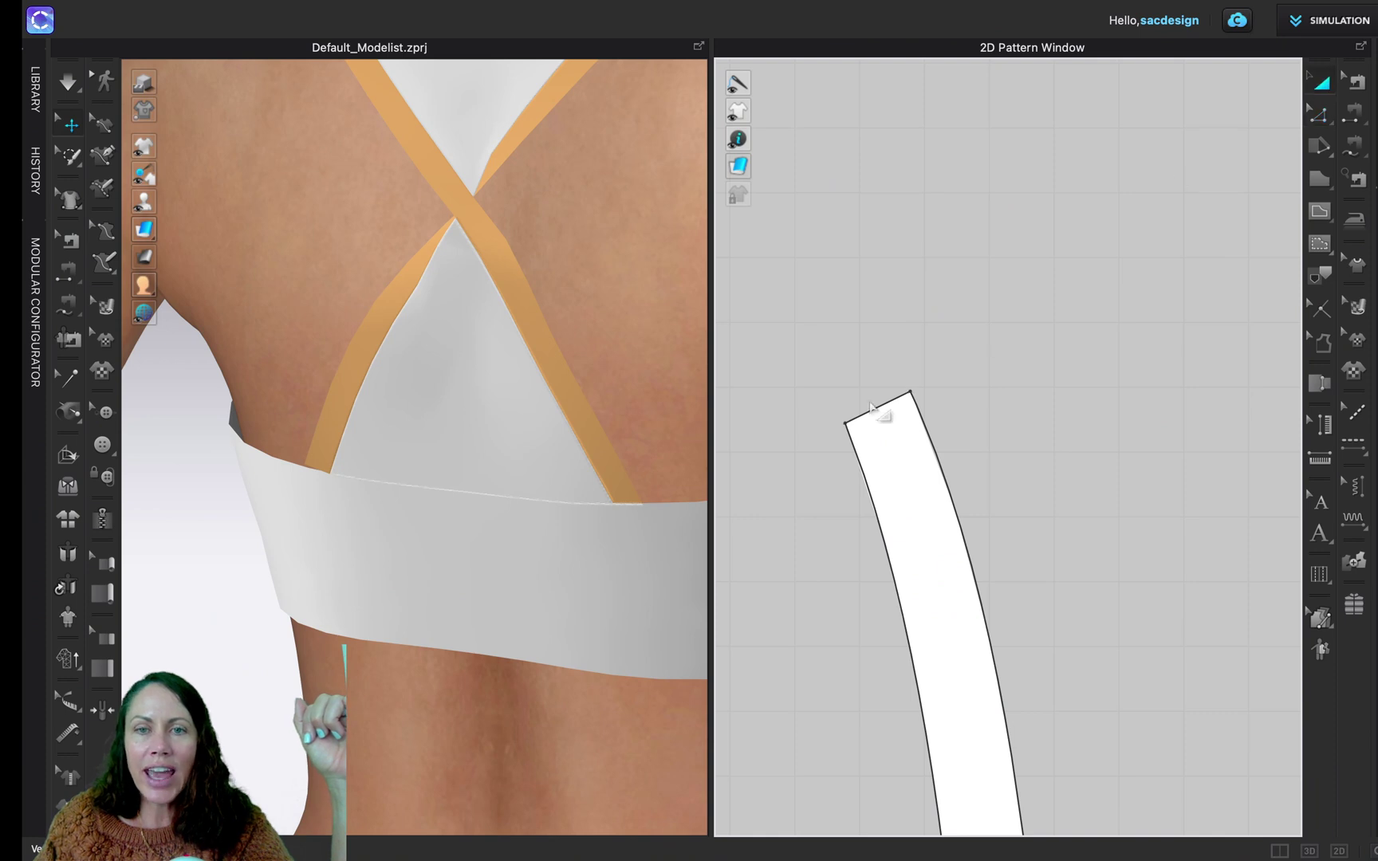
{"action": "left_click", "coordinate": [887, 413]}
{"action": "left_click", "coordinate": [909, 401]}
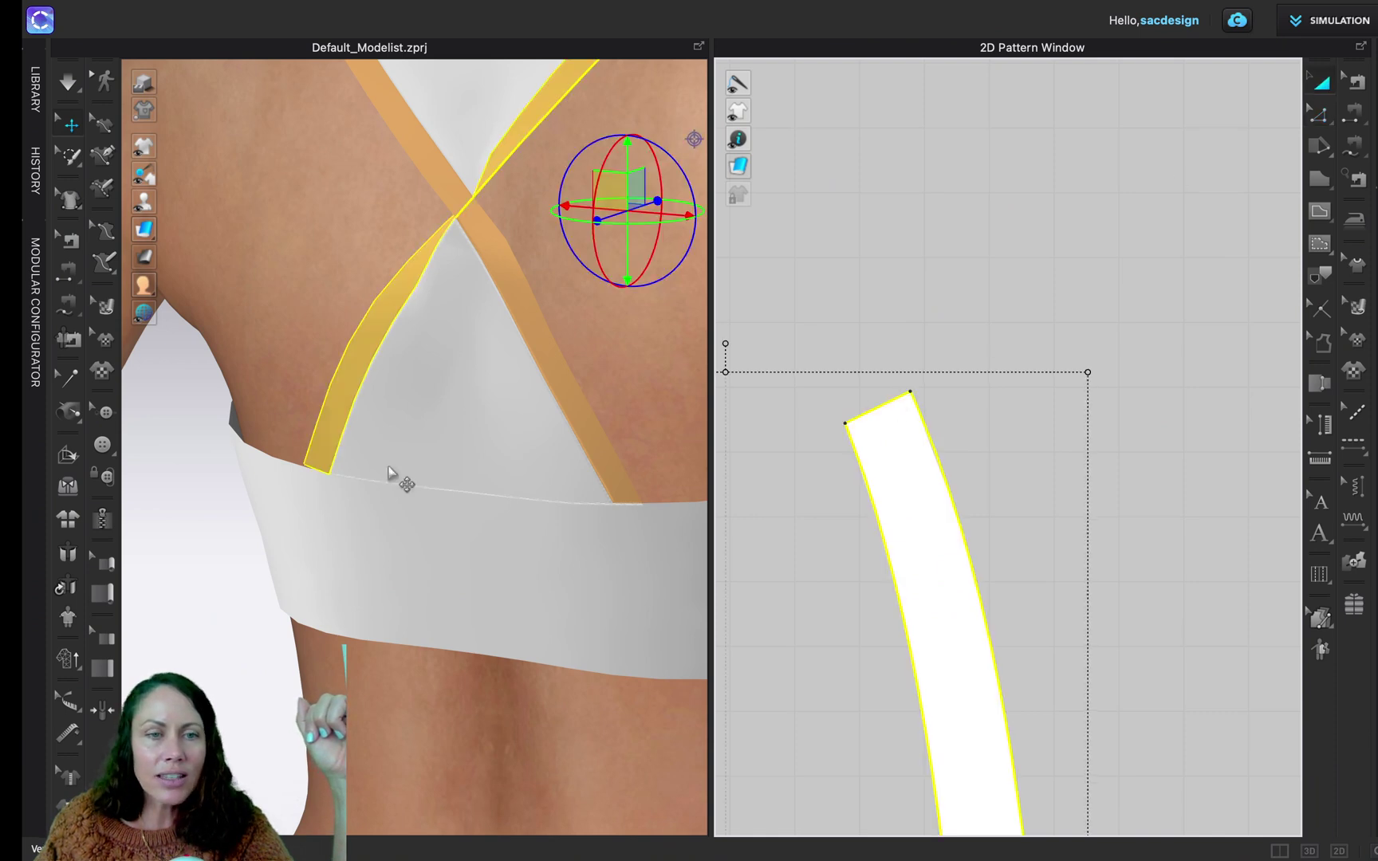
{"action": "left_click", "coordinate": [325, 464]}
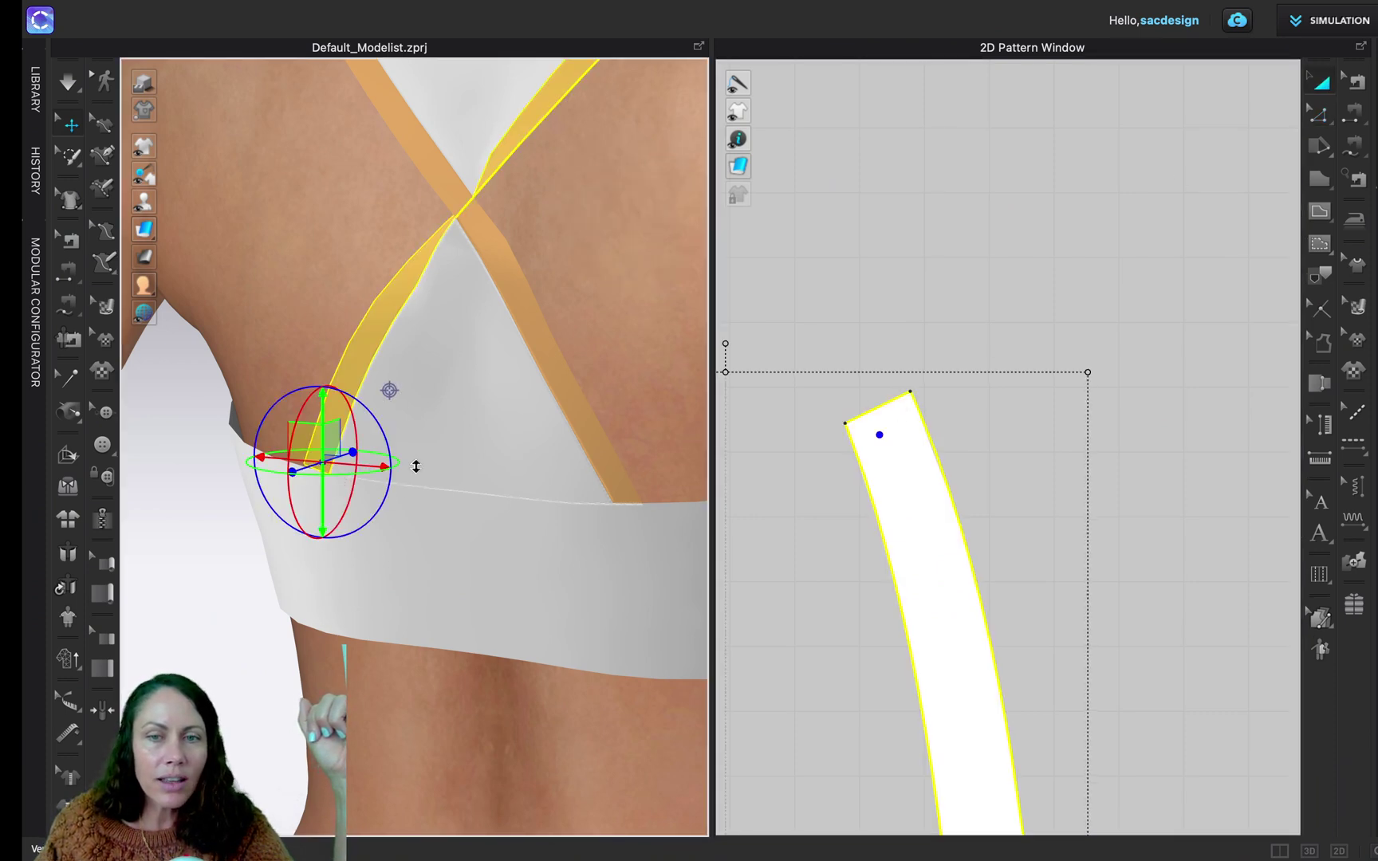
{"action": "right_click_drag", "start_coordinate": [298, 469], "coordinate": [351, 479]}
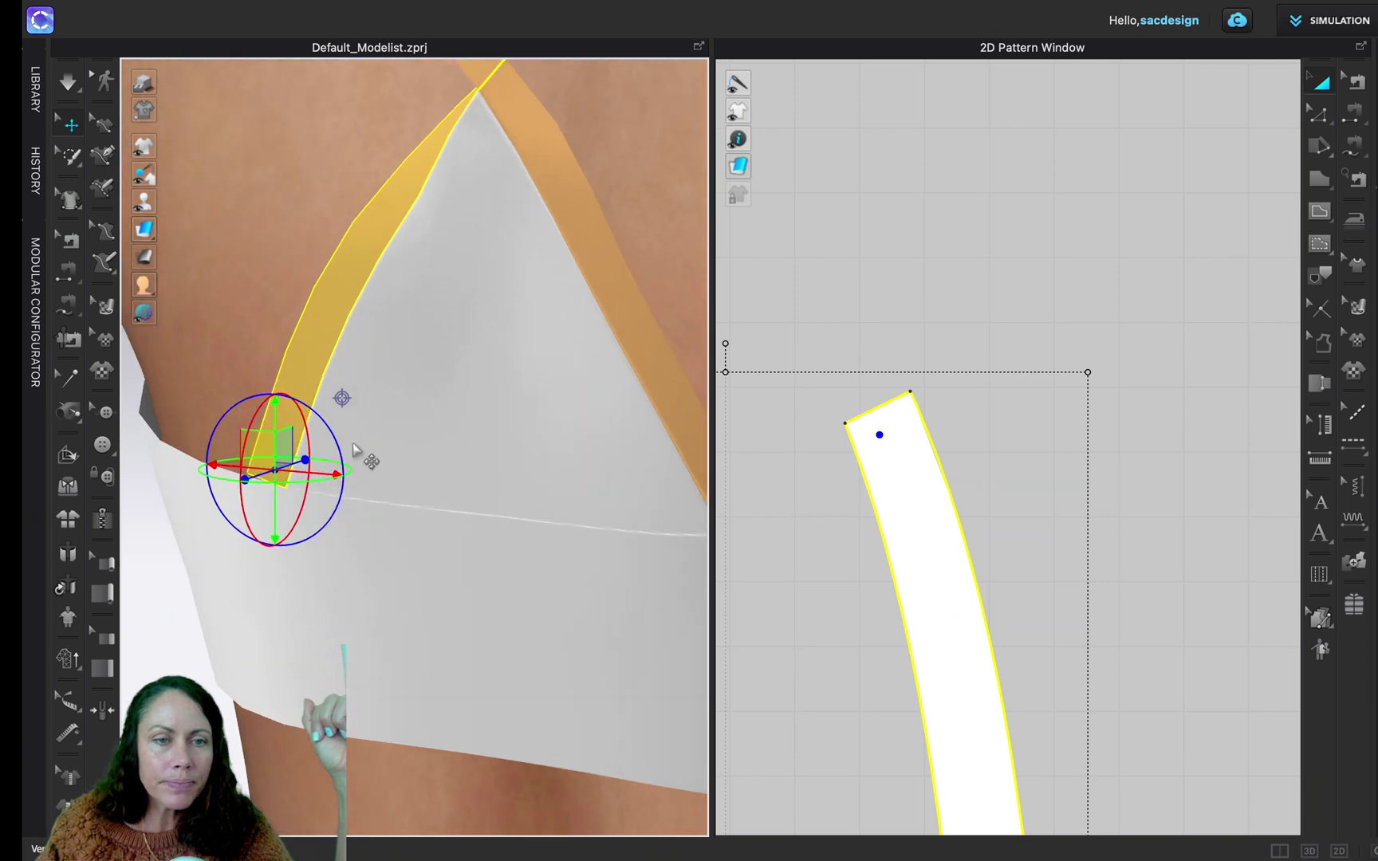
{"action": "left_click", "coordinate": [281, 484]}
{"action": "left_click", "coordinate": [282, 481]}
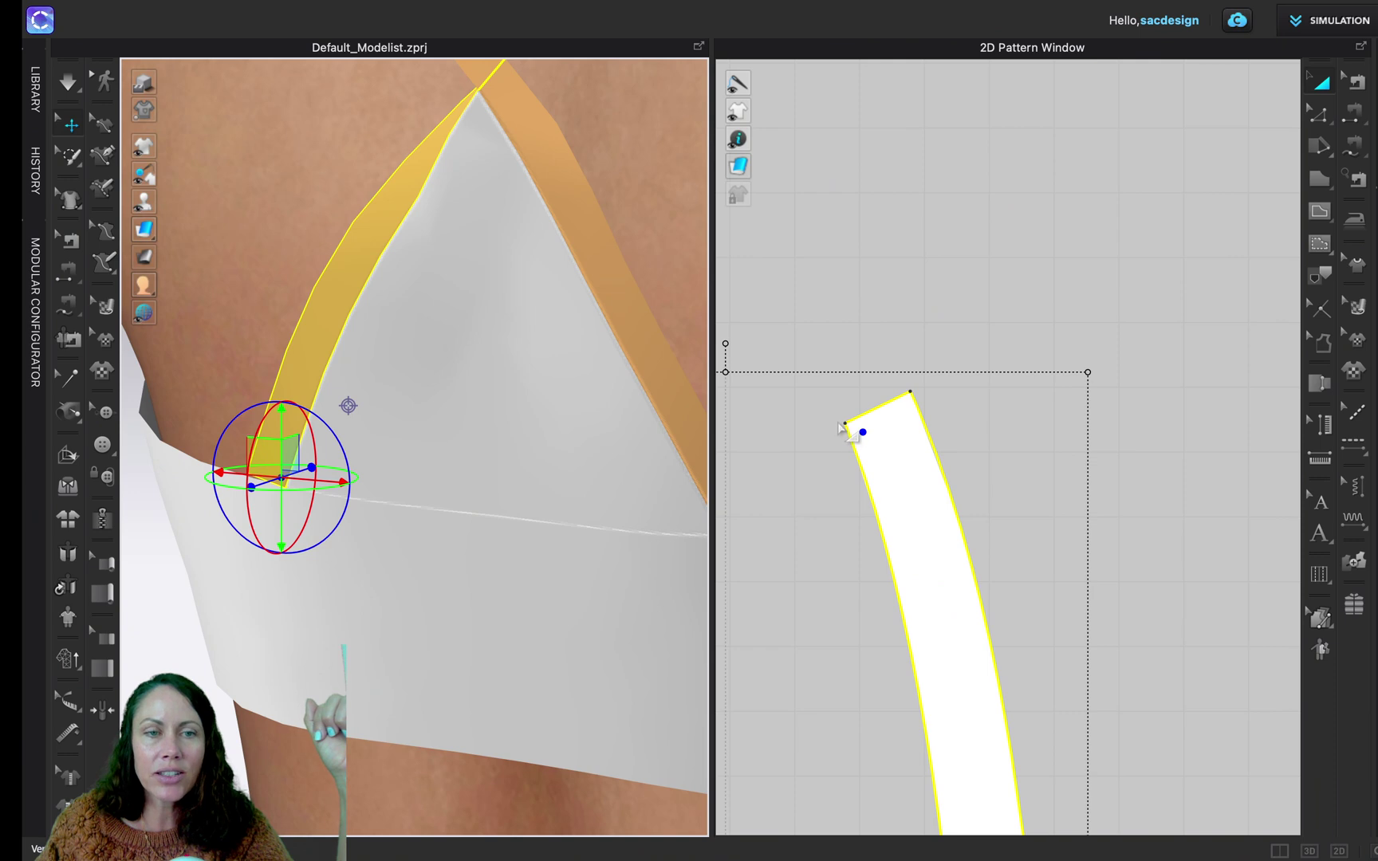
- Segment-sew the left strap's short upper end to the short segment of the back band's top edge beside the triangle
{"action": "left_click", "coordinate": [1353, 115]}
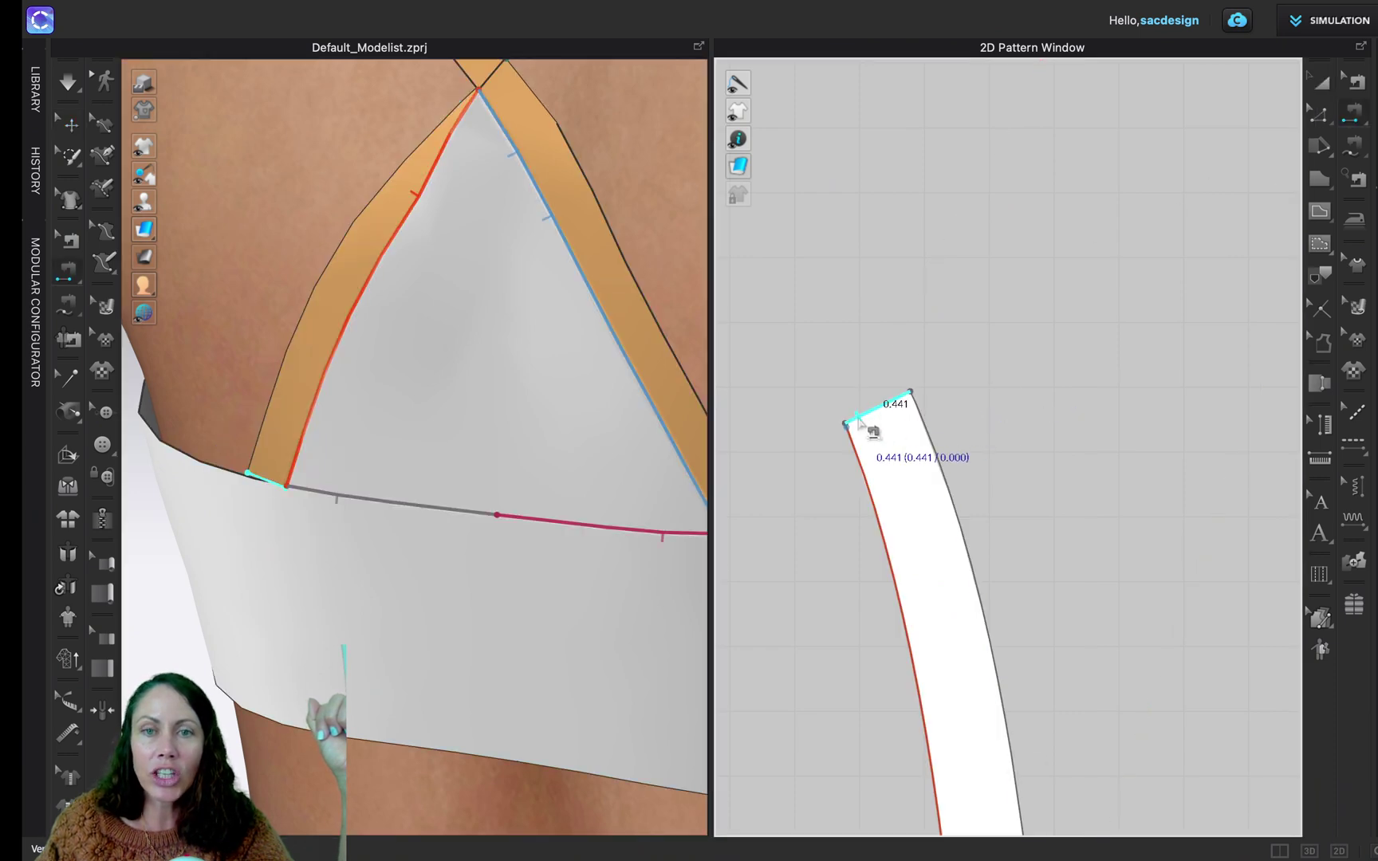
{"action": "scroll", "coordinate": [959, 335], "scroll_direction": "down", "scroll_amount": 5}
{"action": "right_click_drag", "start_coordinate": [1073, 320], "coordinate": [988, 604]}
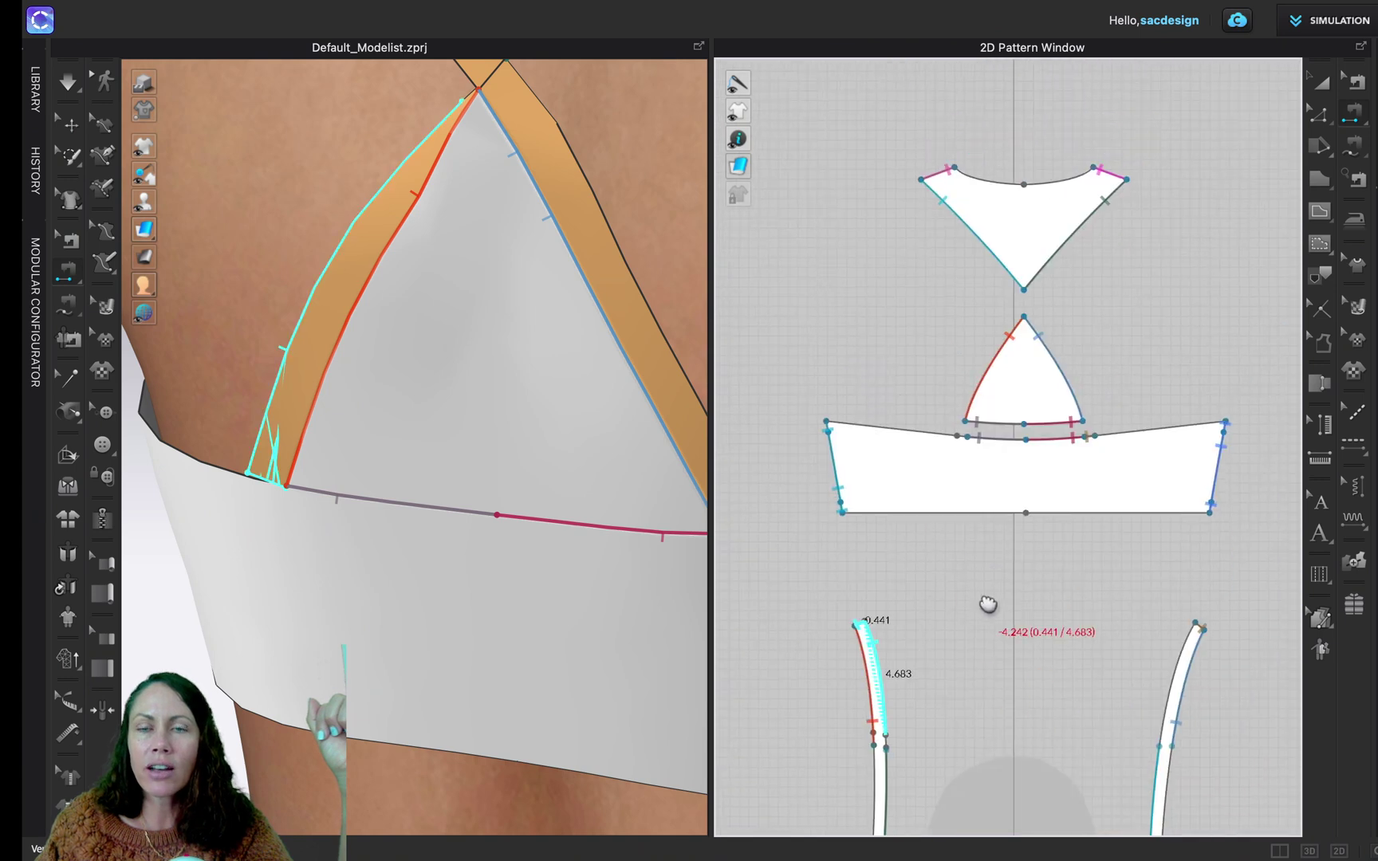
{"action": "scroll", "coordinate": [977, 630], "scroll_direction": "down", "scroll_amount": 1}
{"action": "scroll", "coordinate": [923, 549], "scroll_direction": "up", "scroll_amount": 6}
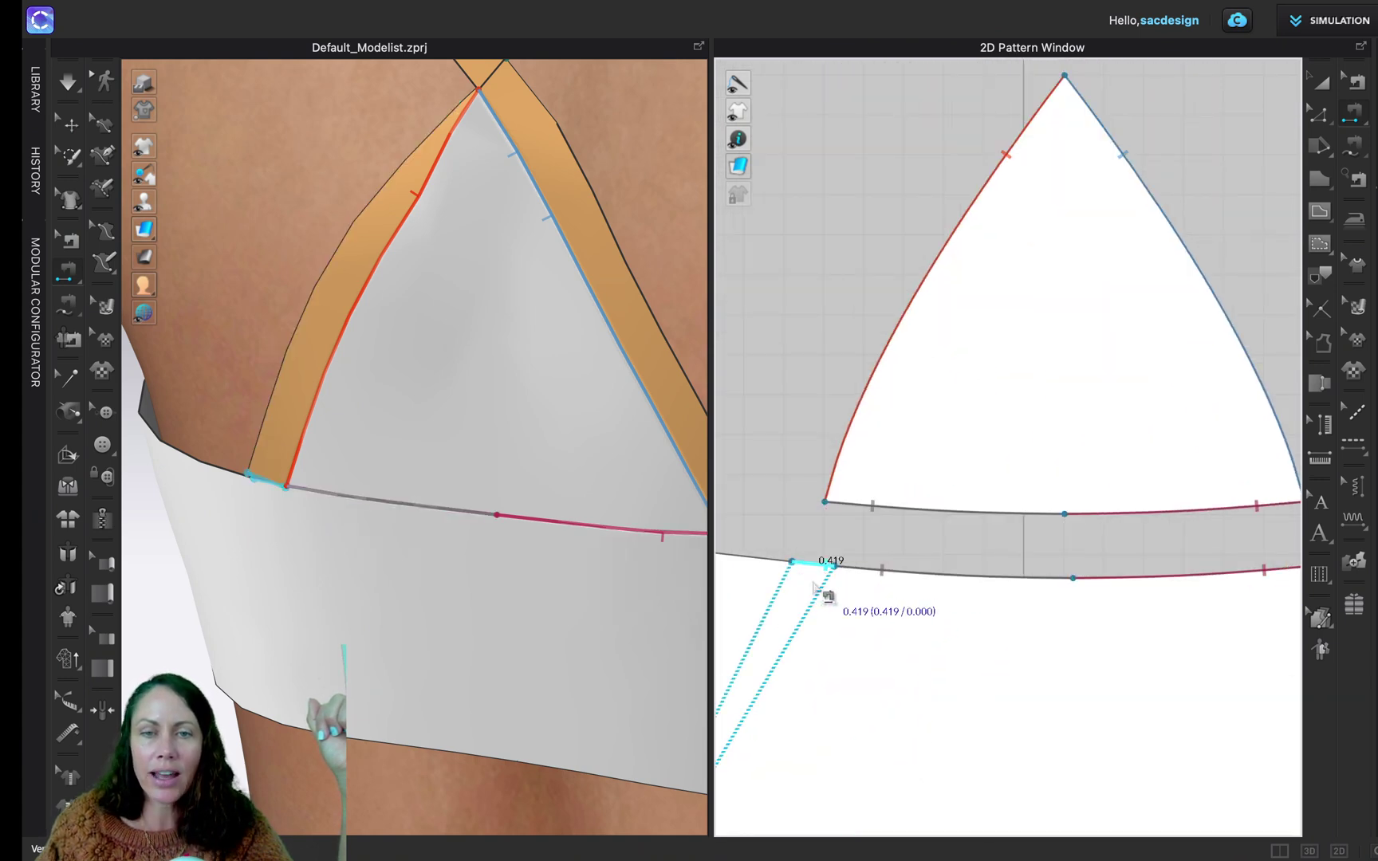
{"action": "scroll", "coordinate": [274, 518], "scroll_direction": "up", "scroll_amount": 2}
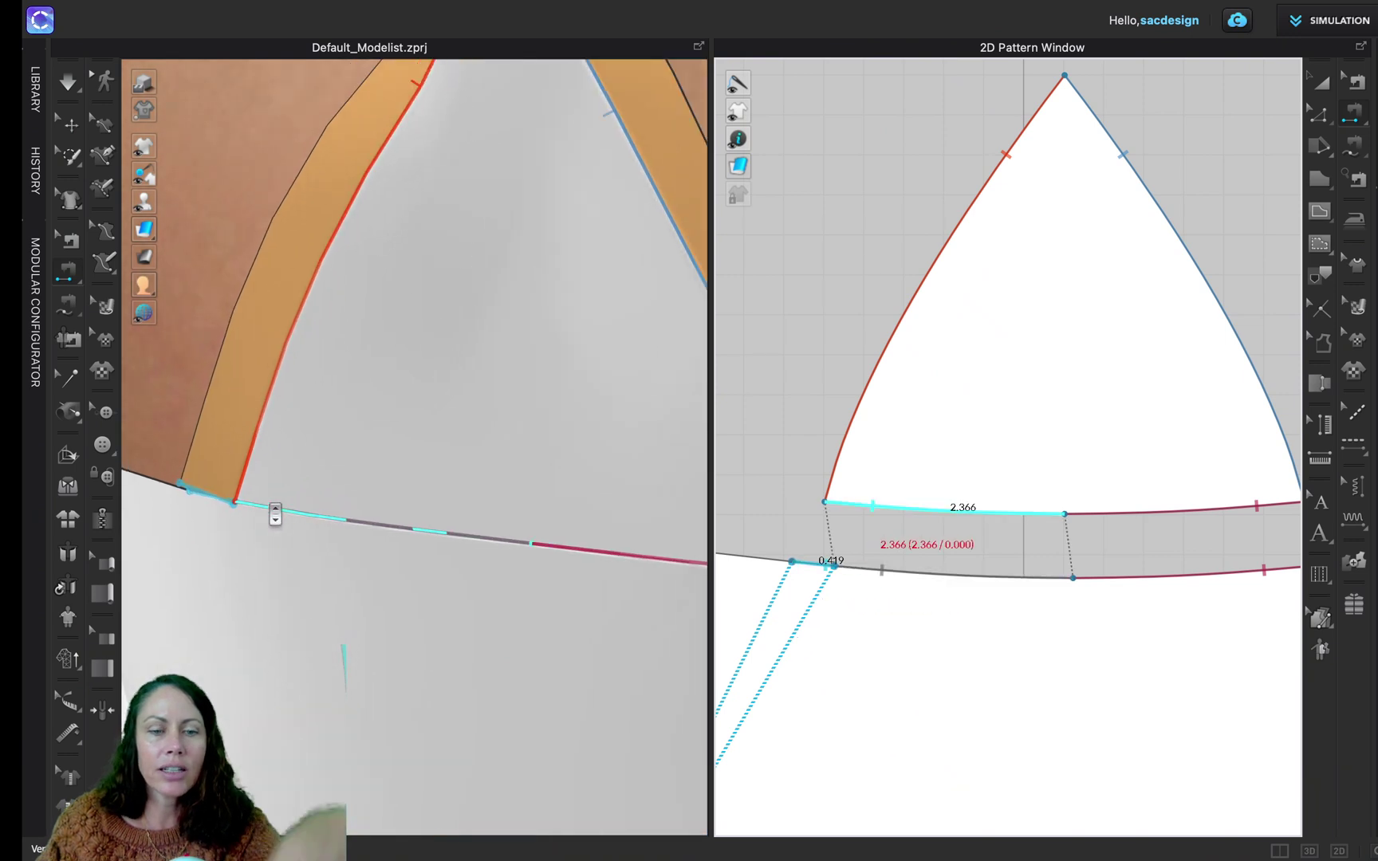
- Simulate the bra with the left strap's end sewn and review the whole swimsuit from the front
{"action": "key", "text": "space"}
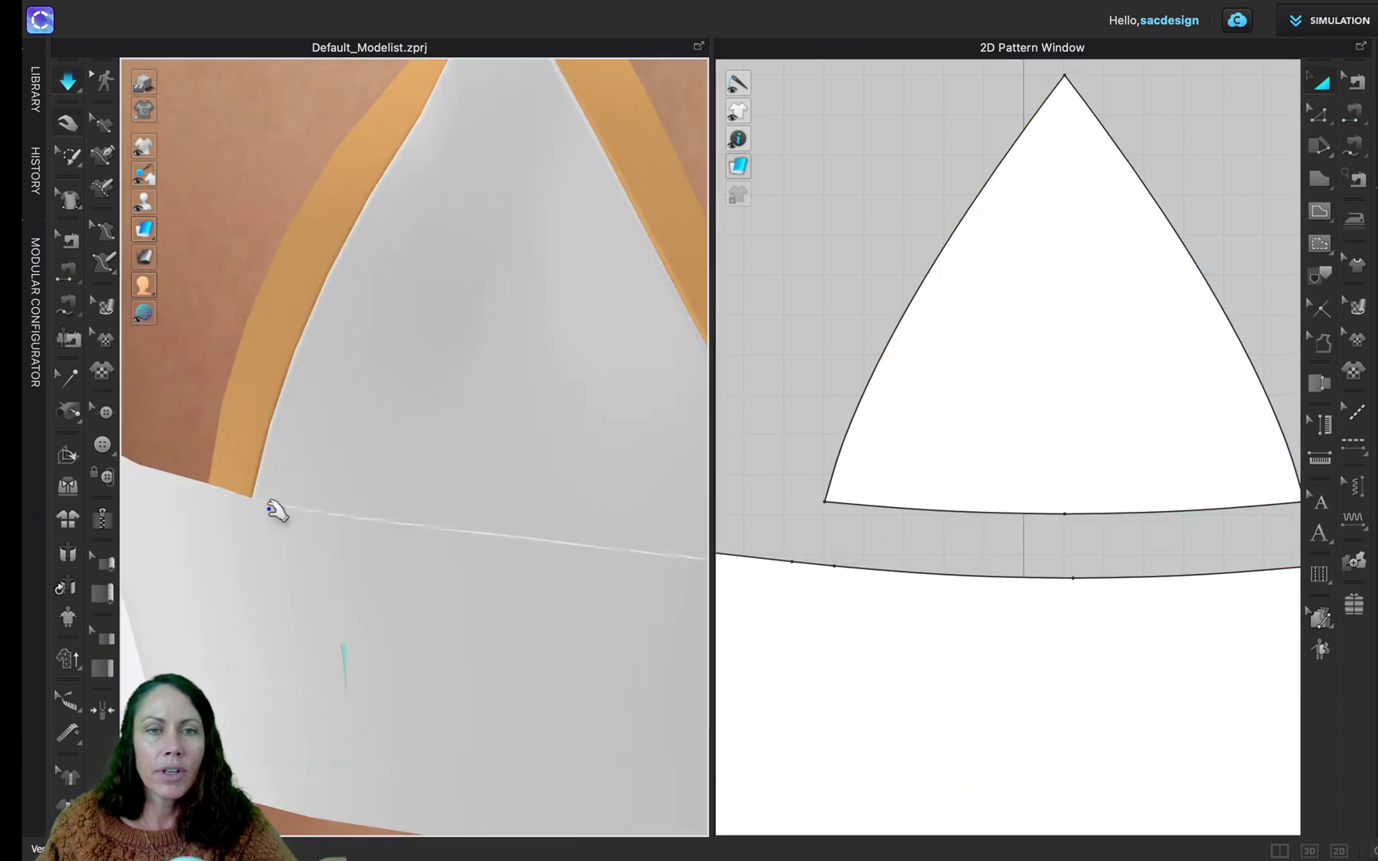
{"action": "scroll", "coordinate": [274, 511], "scroll_direction": "down", "scroll_amount": 4}
{"action": "right_click_drag", "start_coordinate": [418, 350], "coordinate": [212, 368]}
{"action": "key", "text": "2"}
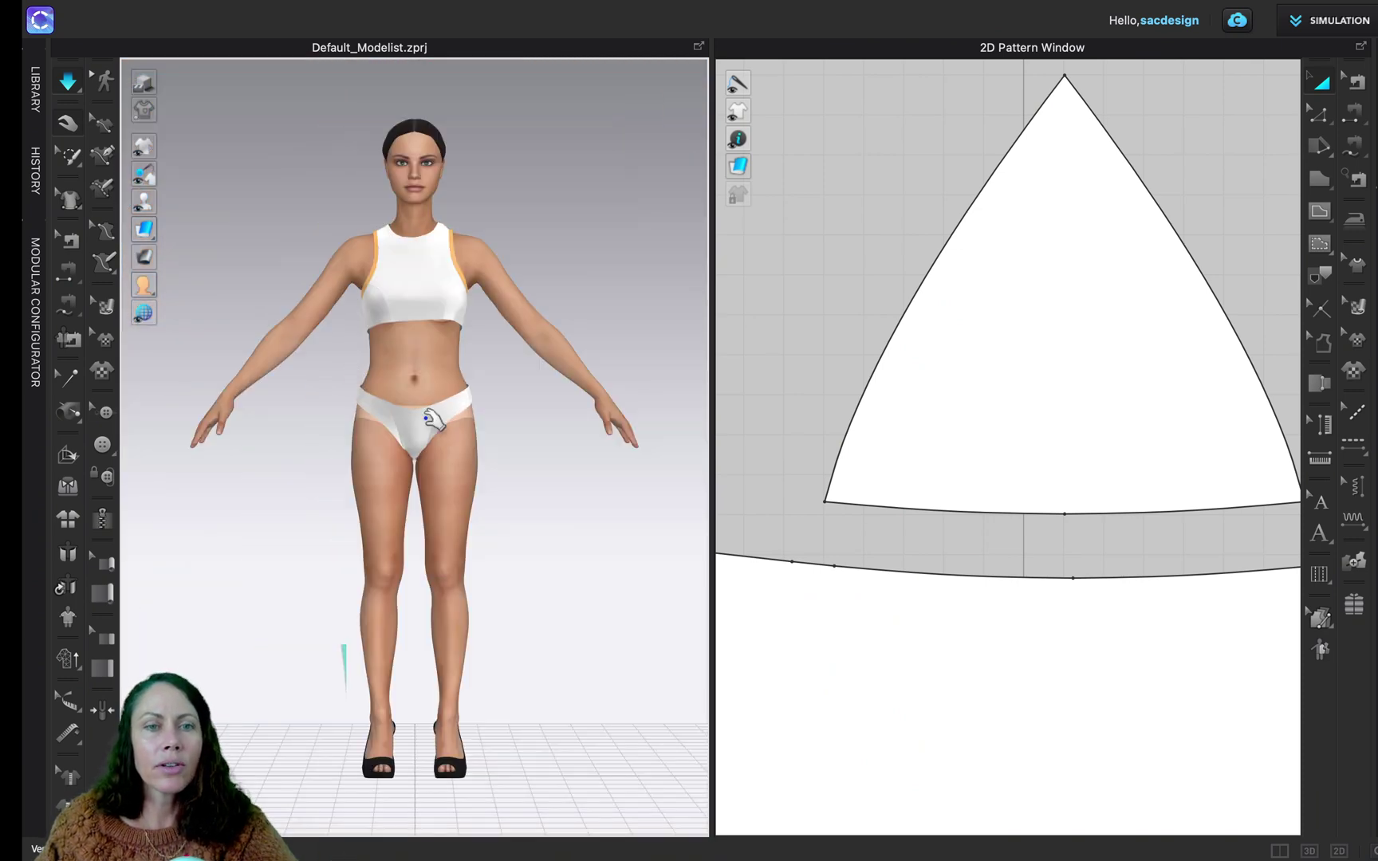
{"action": "mouse_move", "coordinate": [400, 363]}
{"action": "right_mouse_down"}
{"action": "mouse_move", "coordinate": [449, 394]}
{"action": "mouse_move", "coordinate": [488, 373]}
{"action": "mouse_move", "coordinate": [489, 357]}
{"action": "mouse_move", "coordinate": [510, 357]}
{"action": "mouse_move", "coordinate": [382, 365]}
{"action": "right_mouse_up"}
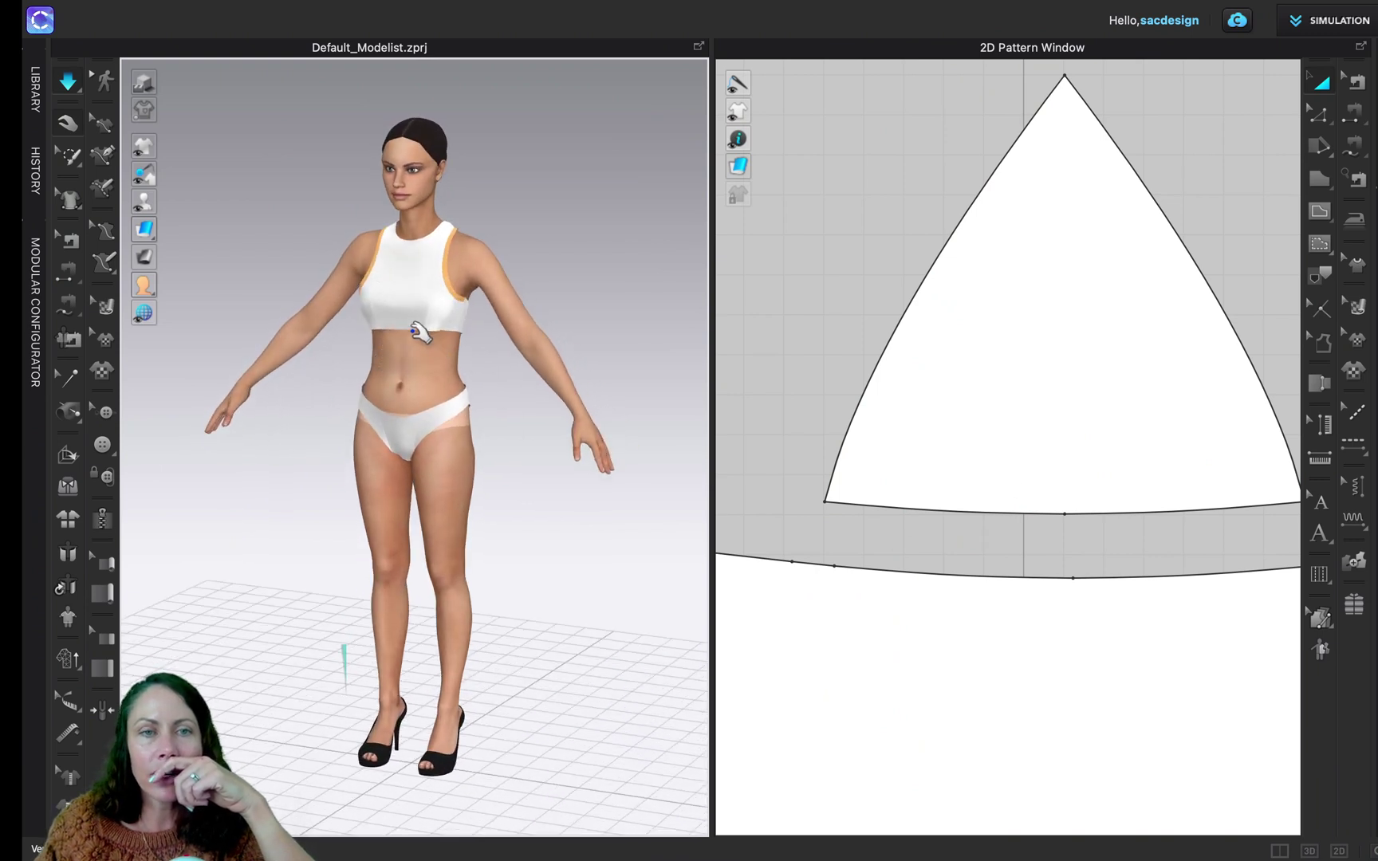
- Turn on Elastic with strength 10 and ratio 80 along the bottom edges of the back band and front bra pieces, and check the fit
{"action": "scroll", "coordinate": [949, 470], "scroll_direction": "down", "scroll_amount": 8}
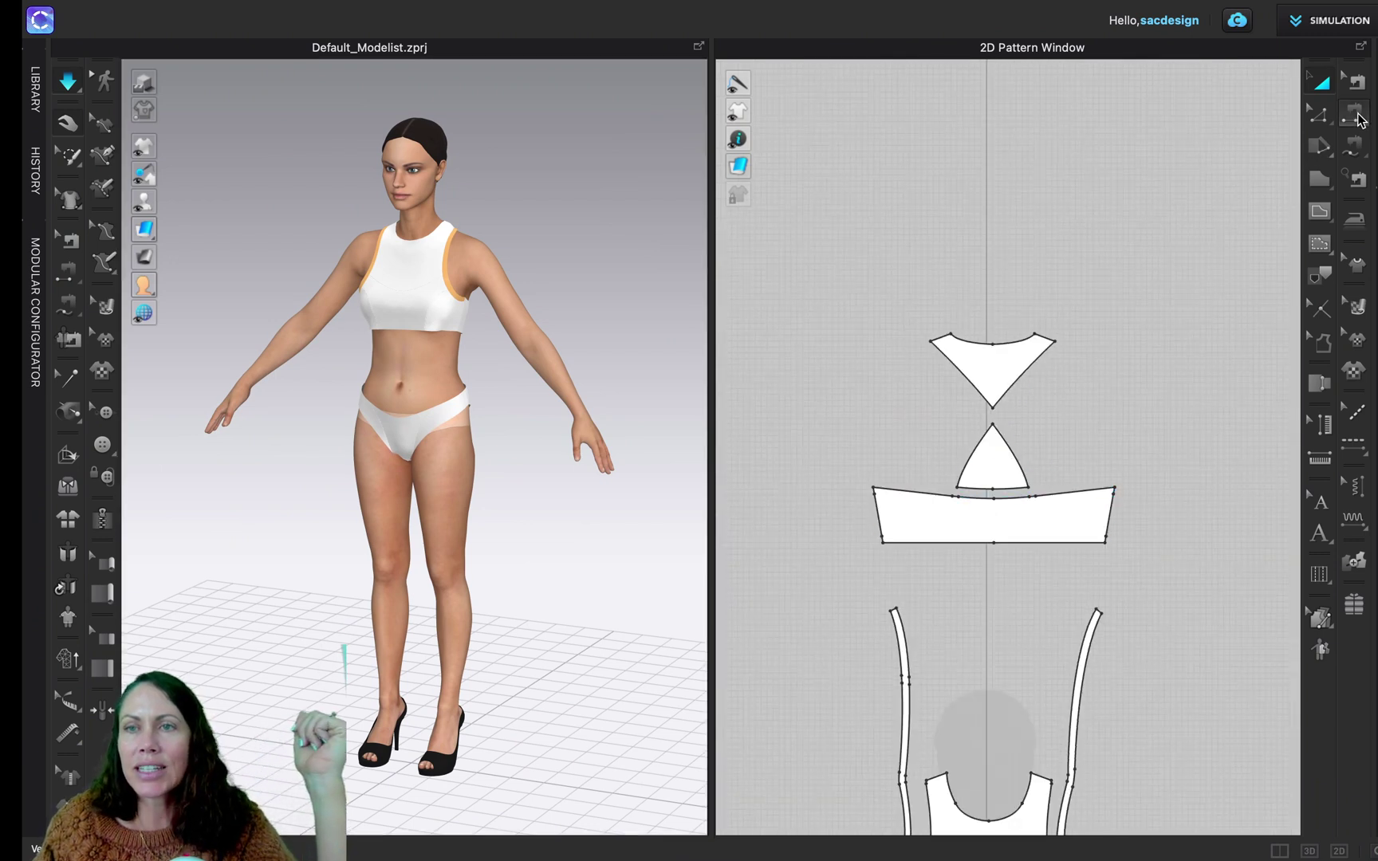
{"action": "left_click", "coordinate": [1318, 118]}
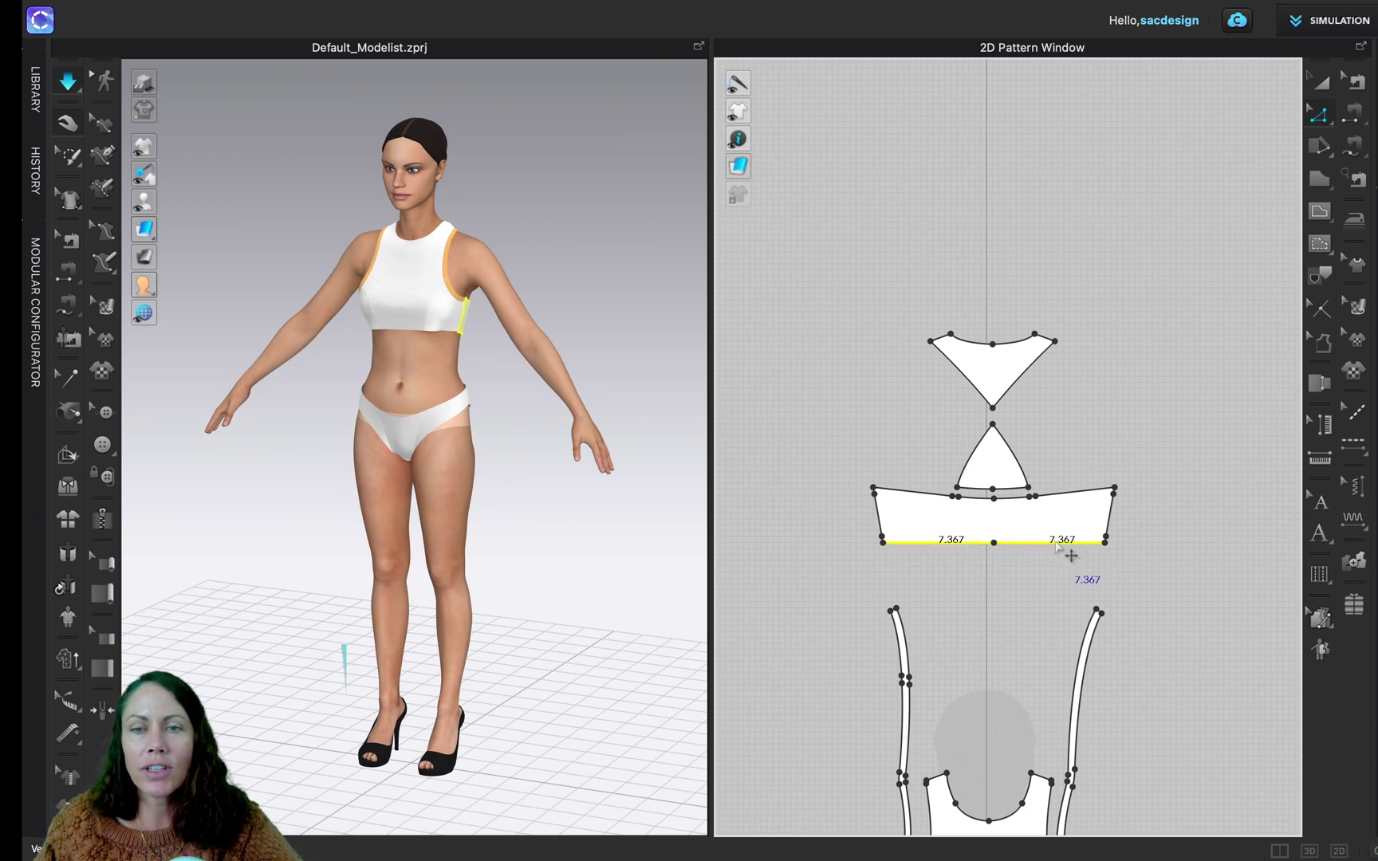
{"action": "right_click_drag", "start_coordinate": [1018, 591], "coordinate": [1015, 391]}
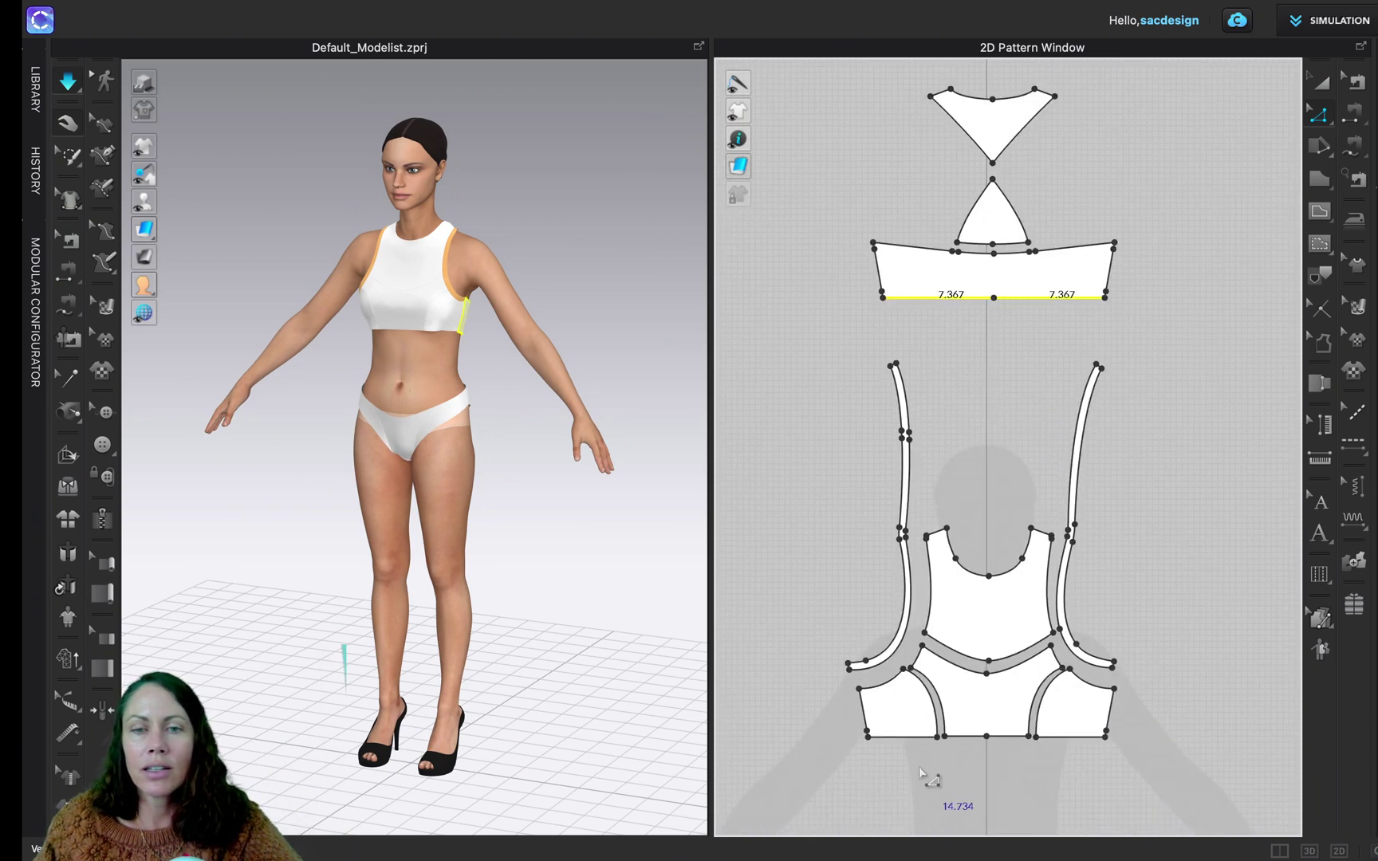
{"action": "left_click", "coordinate": [914, 739]}
{"action": "left_click", "coordinate": [968, 738]}
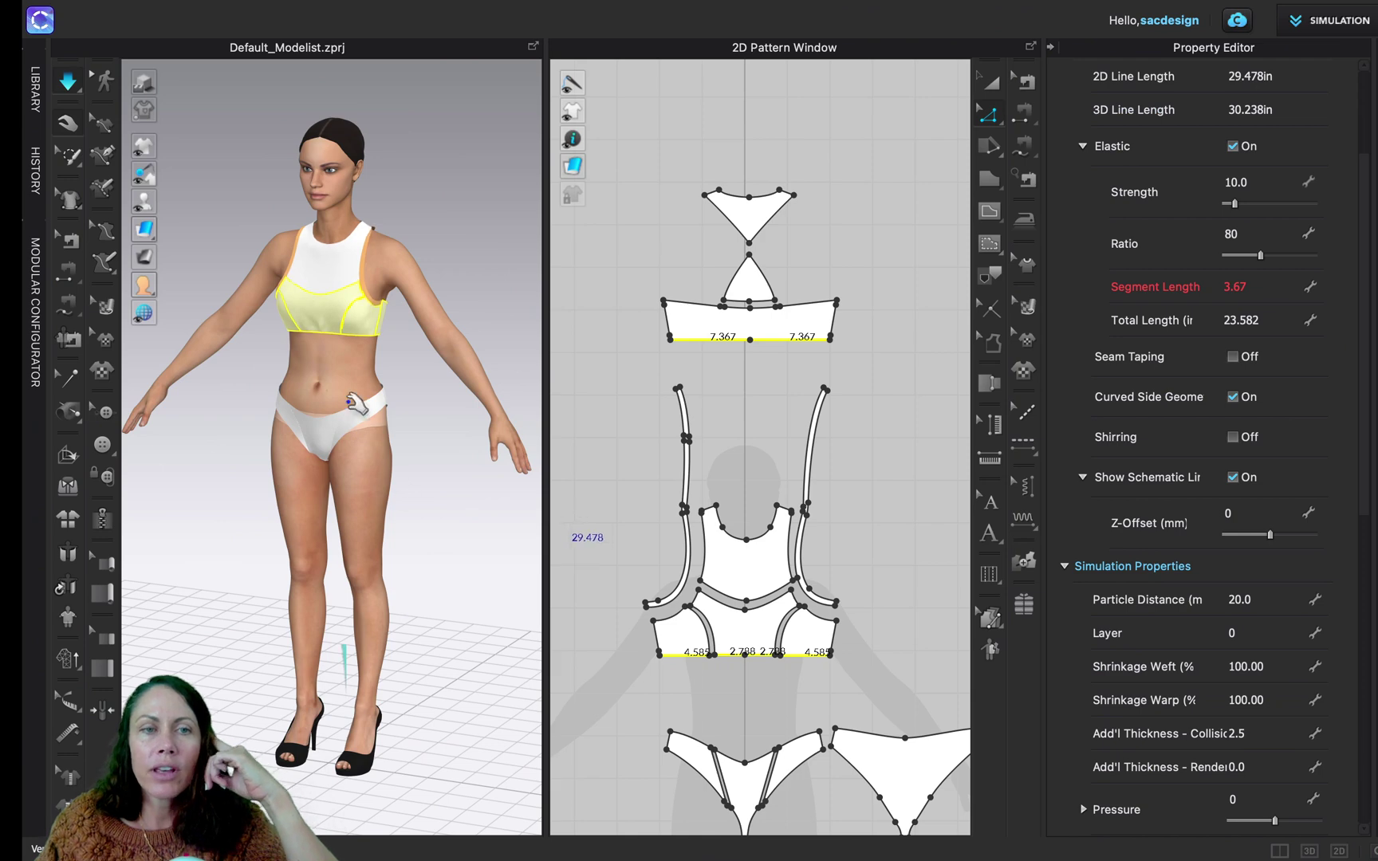
{"action": "right_click_drag", "start_coordinate": [341, 363], "coordinate": [375, 366]}
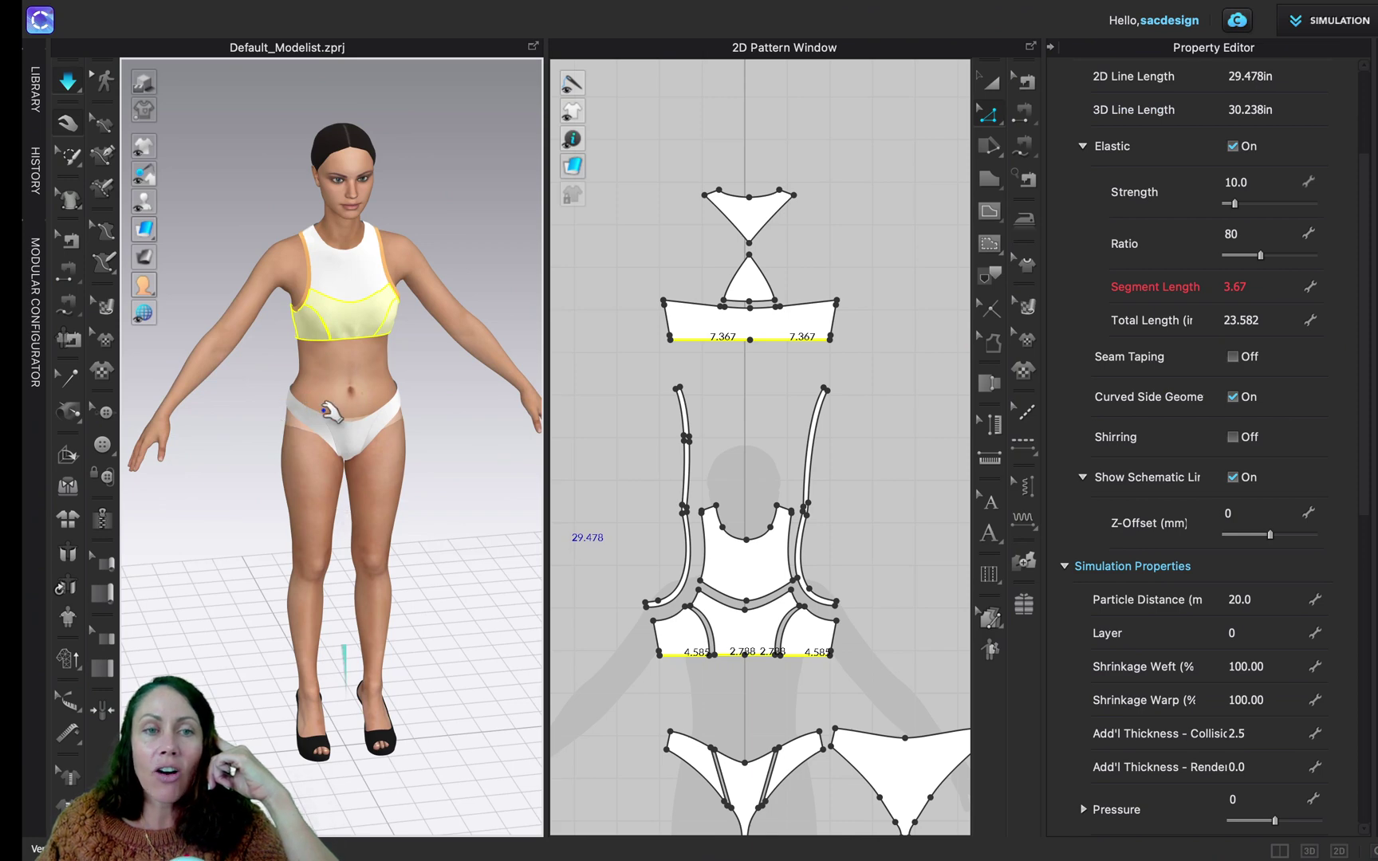
{"action": "mouse_move", "coordinate": [425, 578]}
{"action": "right_mouse_down"}
{"action": "mouse_move", "coordinate": [427, 554]}
{"action": "mouse_move", "coordinate": [427, 570]}
{"action": "right_mouse_up"}
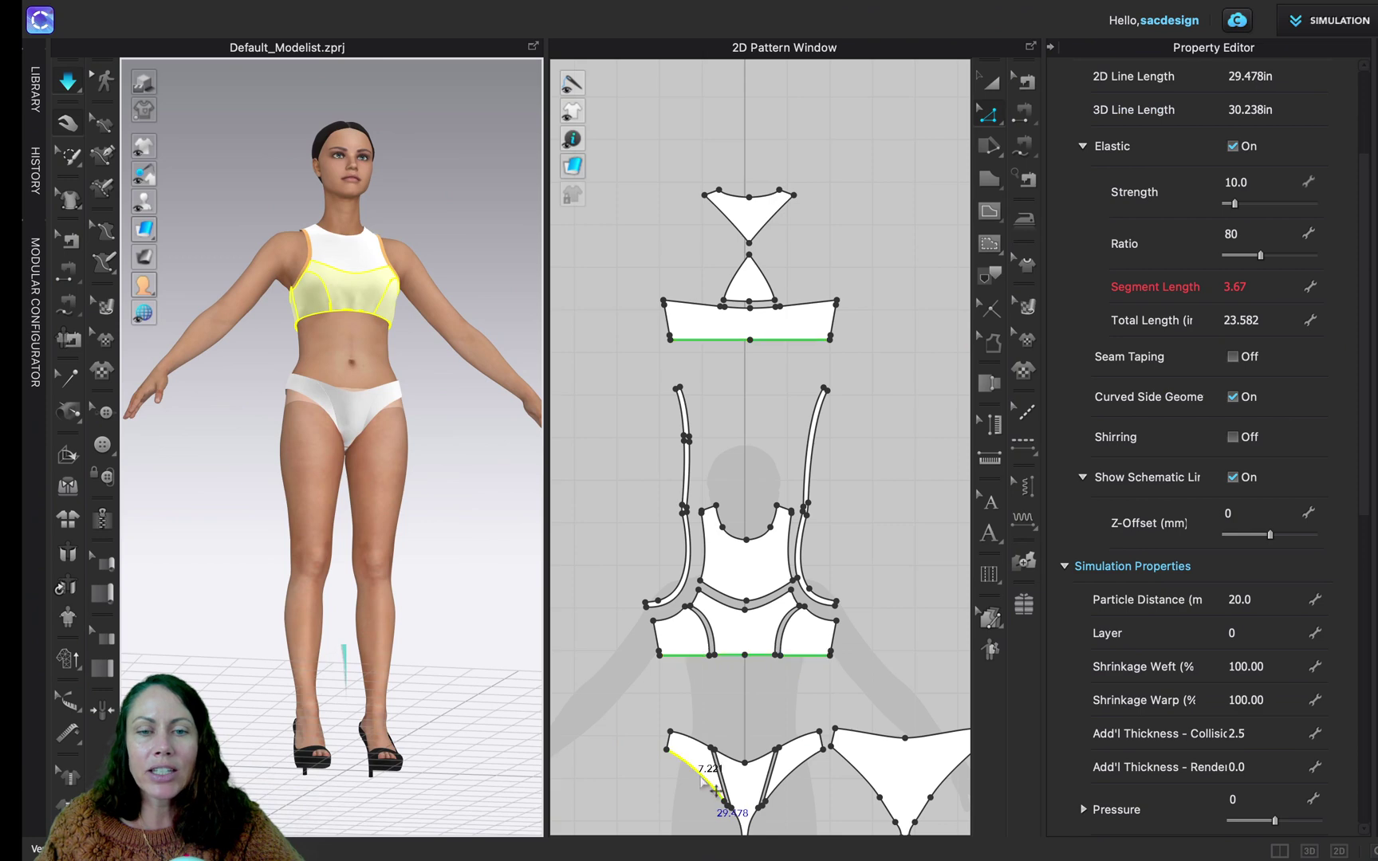
- Select the left leg-opening edges of the front bikini bottom, including the side panel's short end segment and the centre panel's curve
{"action": "left_click", "coordinate": [715, 794]}
{"action": "scroll", "coordinate": [734, 822], "scroll_direction": "up", "scroll_amount": 2}
{"action": "scroll", "coordinate": [734, 822], "scroll_direction": "up", "scroll_amount": 2}
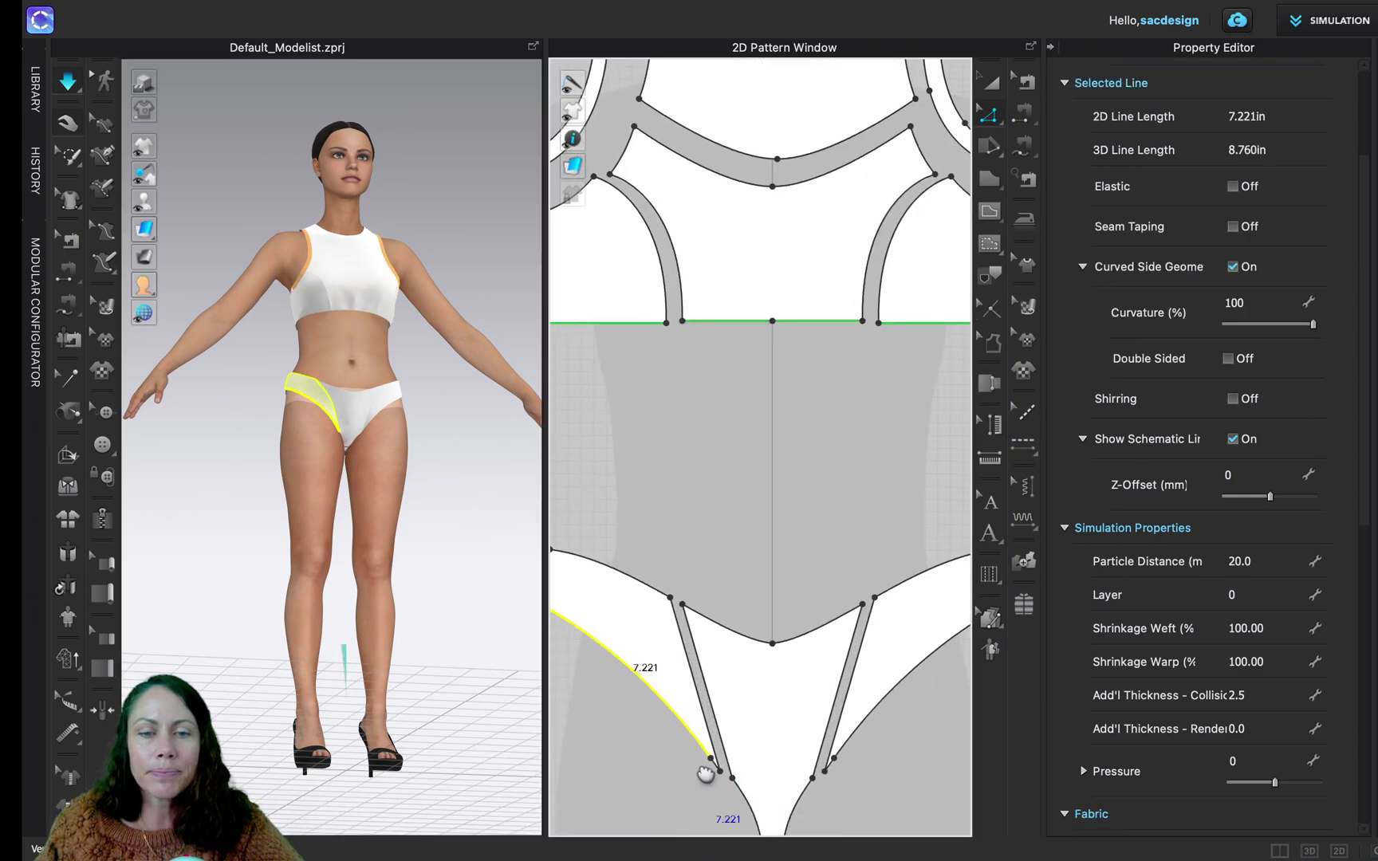
{"action": "scroll", "coordinate": [708, 775], "scroll_direction": "up", "scroll_amount": 2}
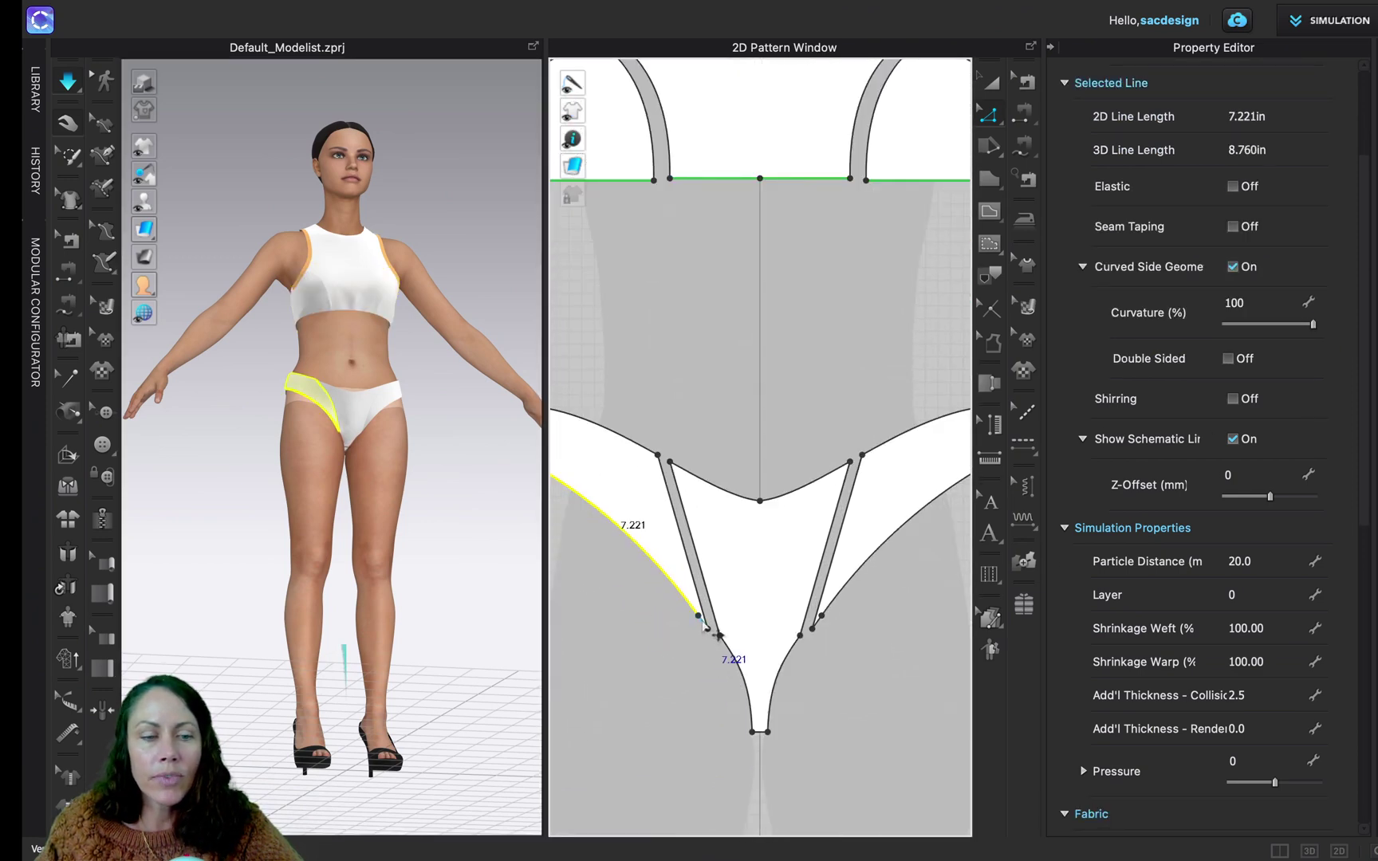
{"action": "scroll", "coordinate": [690, 674], "scroll_direction": "up", "scroll_amount": 4}
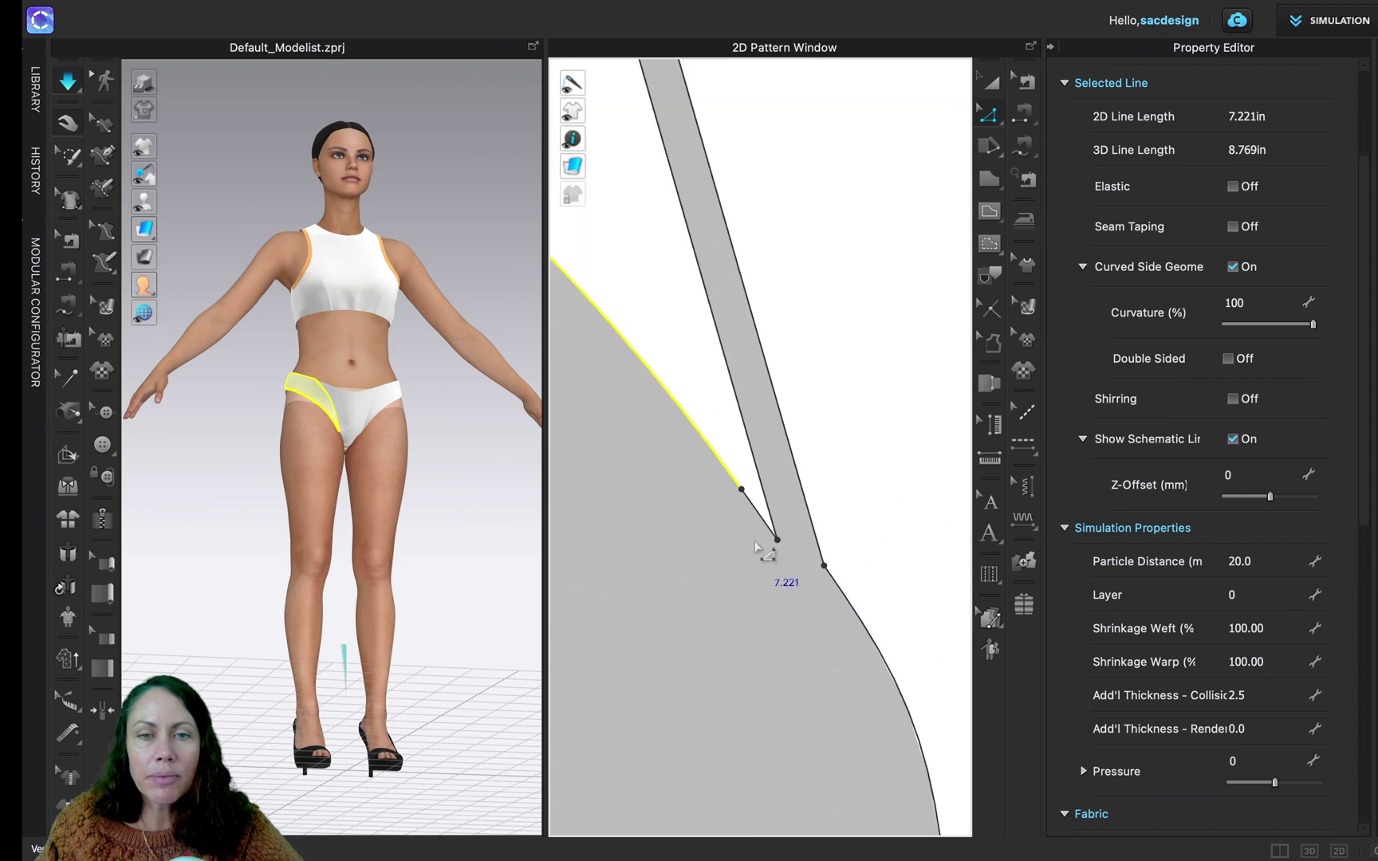
{"action": "left_click", "coordinate": [762, 515], "text": "shift"}
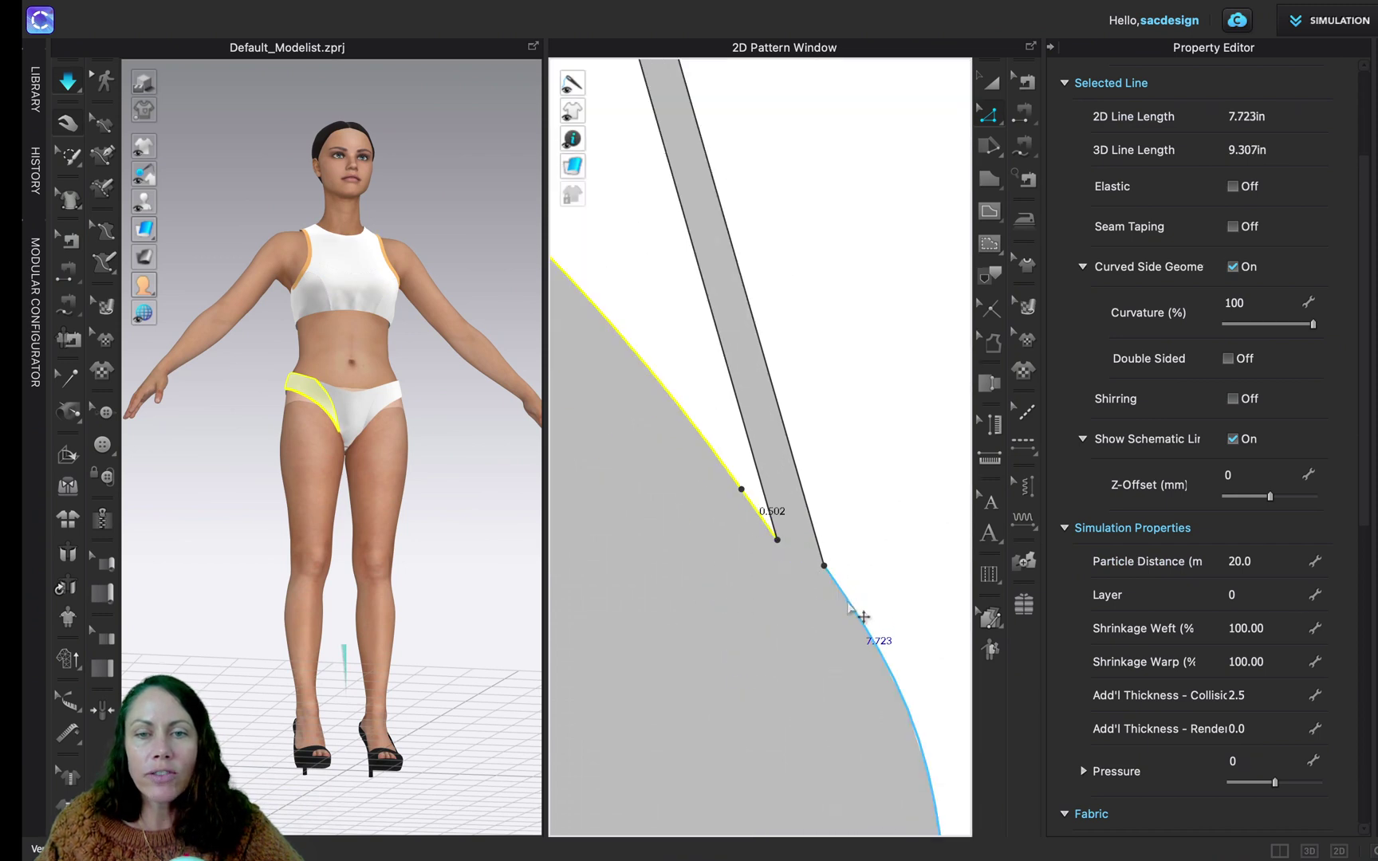
{"action": "left_click", "coordinate": [848, 608], "text": "shift"}
- Add the front bikini bottom's remaining leg-opening edges to the selection: the centre panel's other curve and the opposite side panel's lower edge
{"action": "scroll", "coordinate": [862, 639], "scroll_direction": "down", "scroll_amount": 4}
{"action": "right_click_drag", "start_coordinate": [939, 655], "coordinate": [845, 650]}
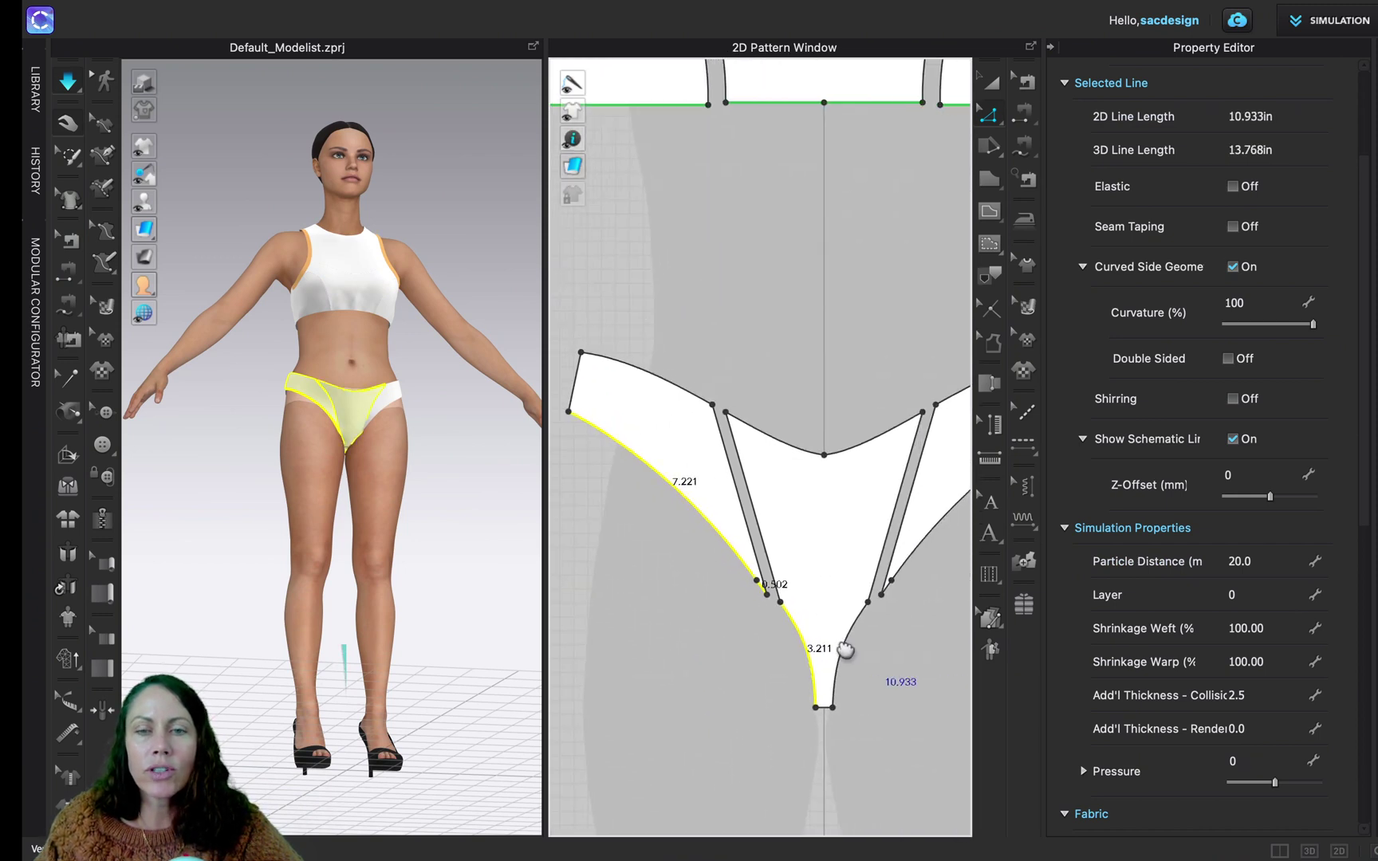
{"action": "left_click", "coordinate": [842, 648], "text": "shift"}
{"action": "scroll", "coordinate": [824, 603], "scroll_direction": "up", "scroll_amount": 3}
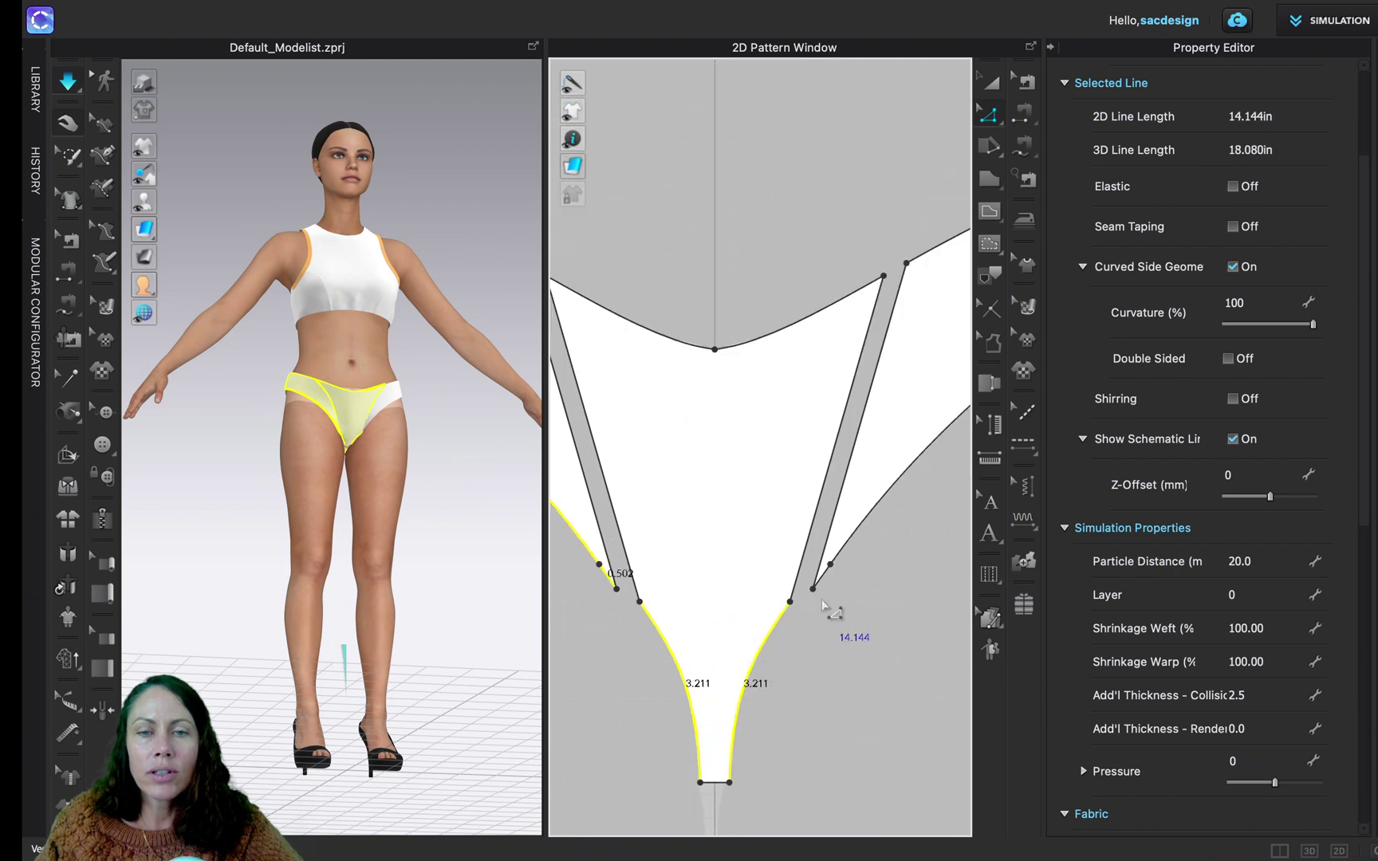
{"action": "scroll", "coordinate": [823, 606], "scroll_direction": "up", "scroll_amount": 1}
{"action": "left_click", "coordinate": [861, 524], "text": "shift"}
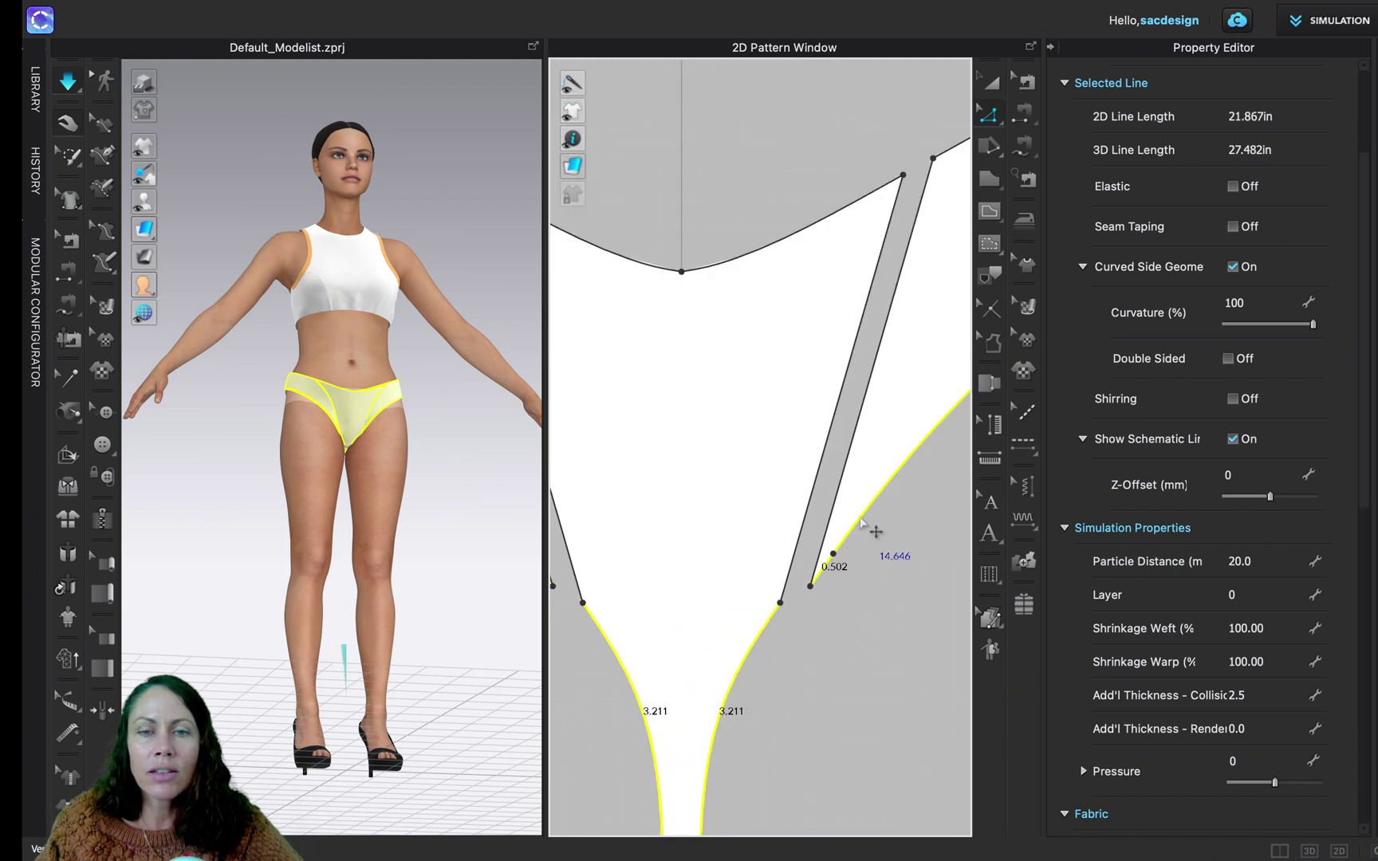
- Add both leg-opening edges of the back bikini bottom to the selection and turn on Elastic with strength 10 and ratio 80
{"action": "scroll", "coordinate": [861, 524], "scroll_direction": "down", "scroll_amount": 5}
{"action": "mouse_move", "coordinate": [861, 637]}
{"action": "right_mouse_down"}
{"action": "mouse_move", "coordinate": [807, 683]}
{"action": "mouse_move", "coordinate": [683, 671]}
{"action": "right_mouse_up"}
{"action": "right_click_drag", "start_coordinate": [815, 662], "coordinate": [710, 642]}
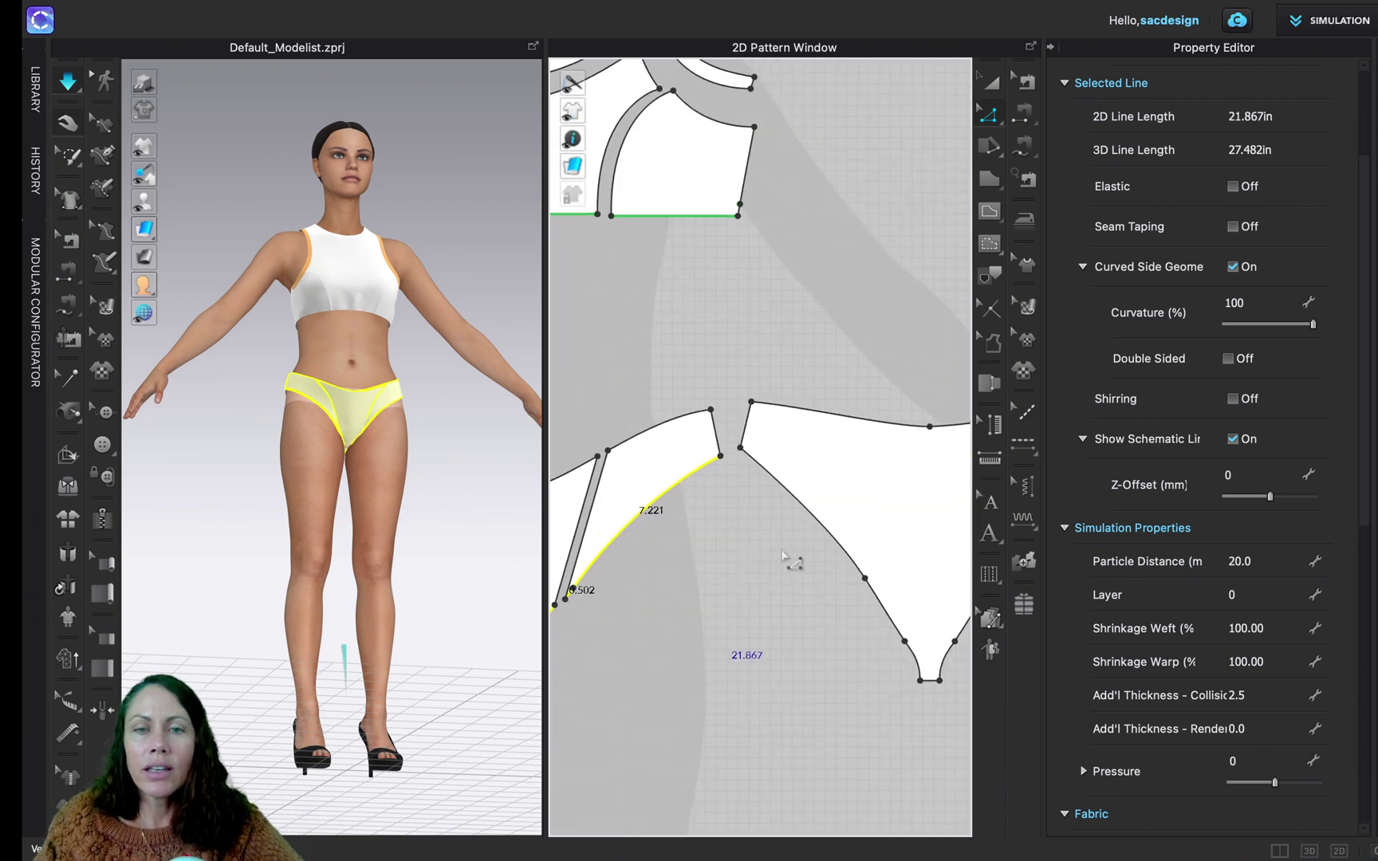
{"action": "left_click", "coordinate": [835, 545], "text": "shift"}
{"action": "left_click", "coordinate": [893, 623], "text": "shift"}
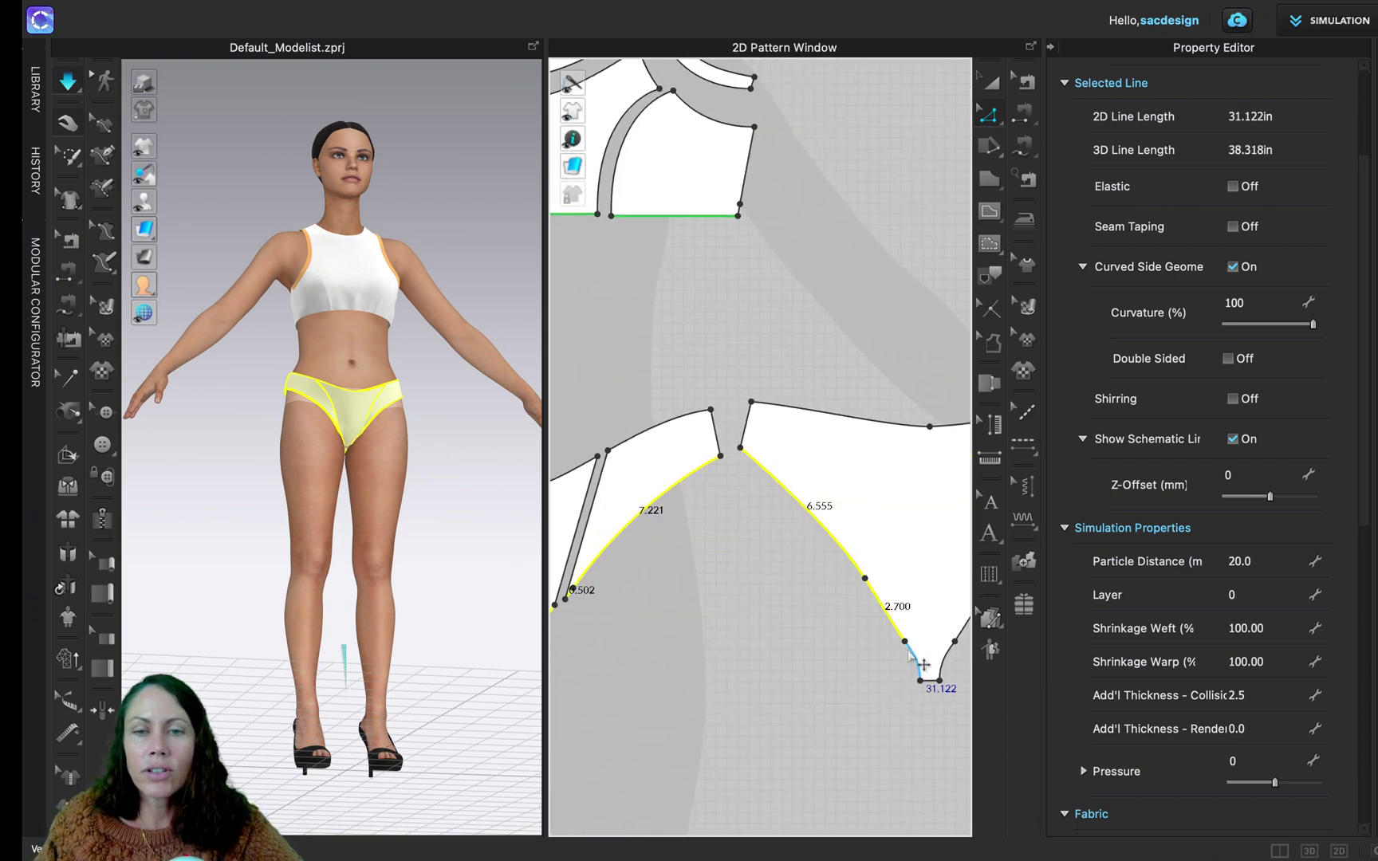
{"action": "left_click", "coordinate": [913, 658], "text": "shift"}
{"action": "left_click", "coordinate": [948, 661], "text": "shift"}
{"action": "left_click", "coordinate": [961, 630], "text": "shift"}
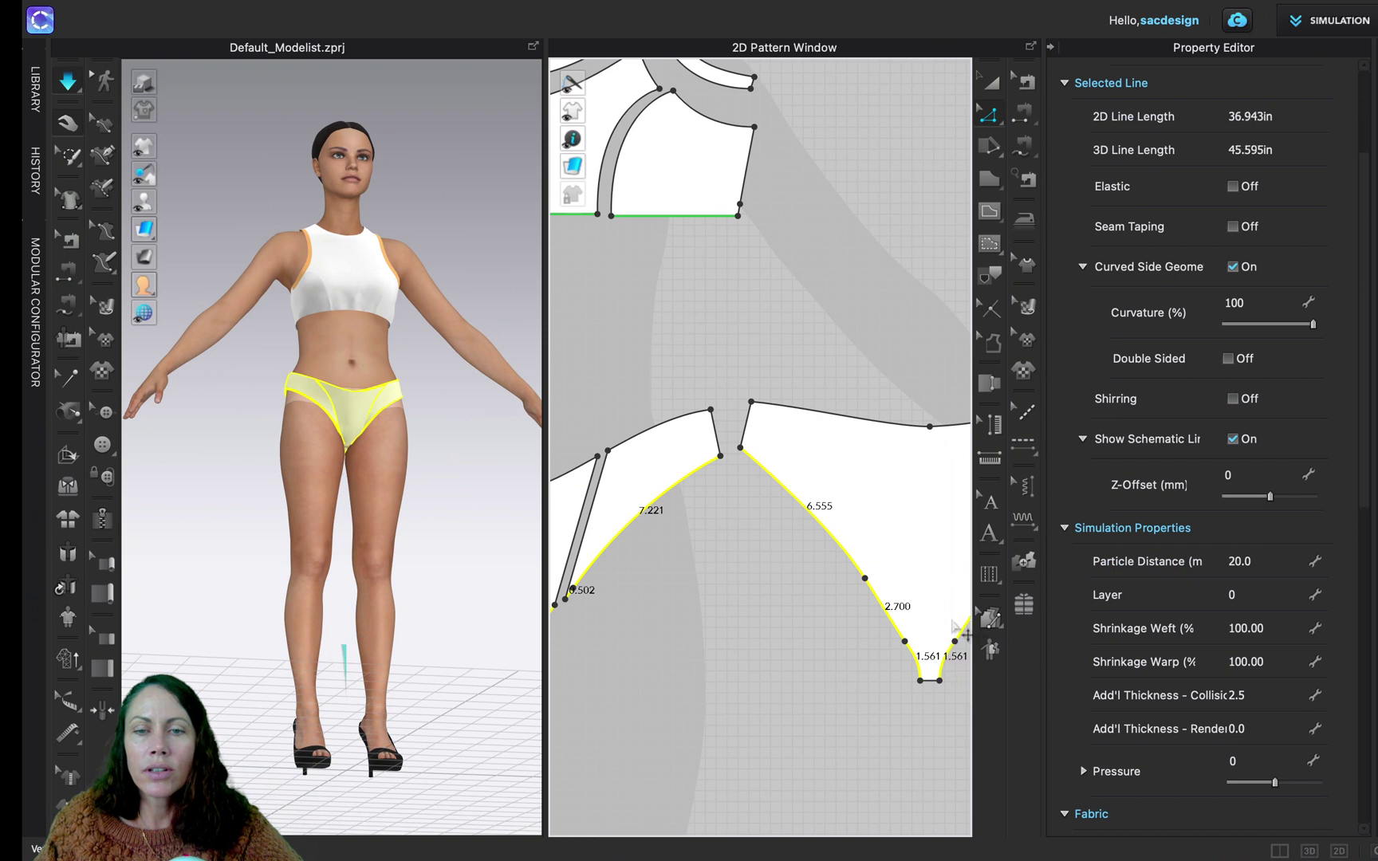
{"action": "right_click_drag", "start_coordinate": [957, 630], "coordinate": [650, 661]}
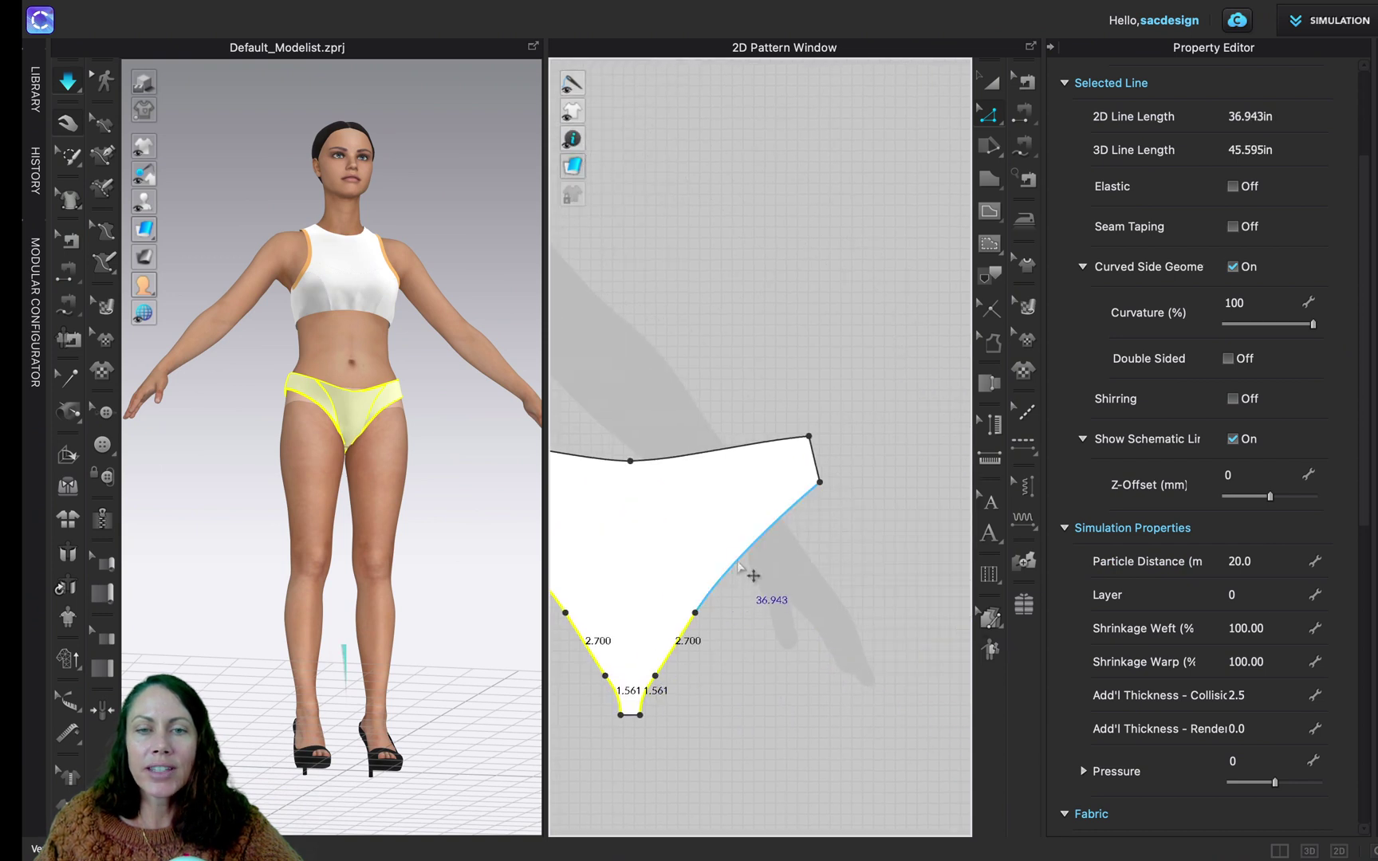
{"action": "left_click", "coordinate": [753, 575], "text": "shift"}
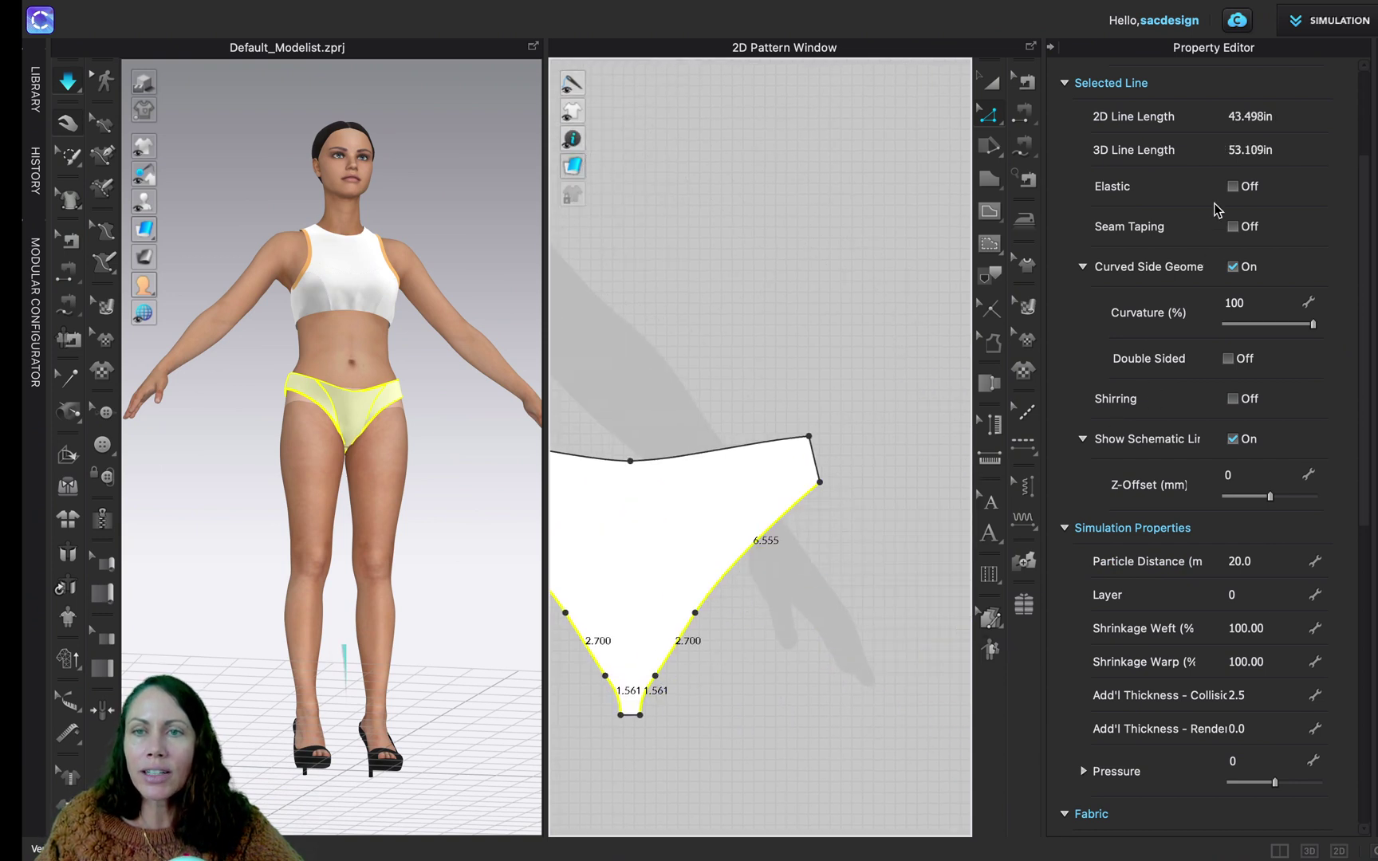
{"action": "left_click", "coordinate": [1233, 187]}
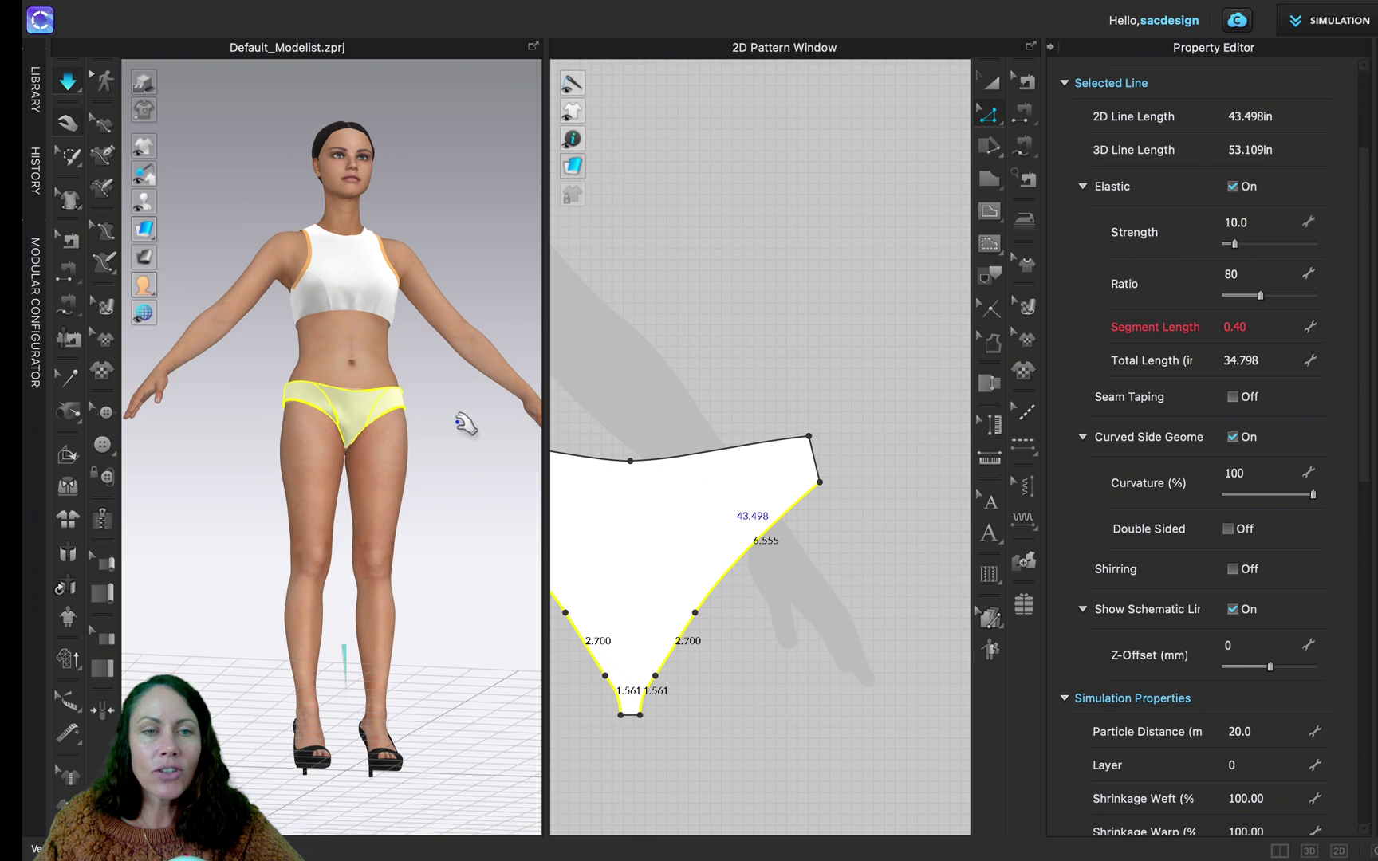
- Turn on Elastic with strength 10 and ratio 80 along both waist segments of the back bikini bottom
{"action": "left_click", "coordinate": [735, 449]}
{"action": "left_click", "coordinate": [593, 459], "text": "shift"}
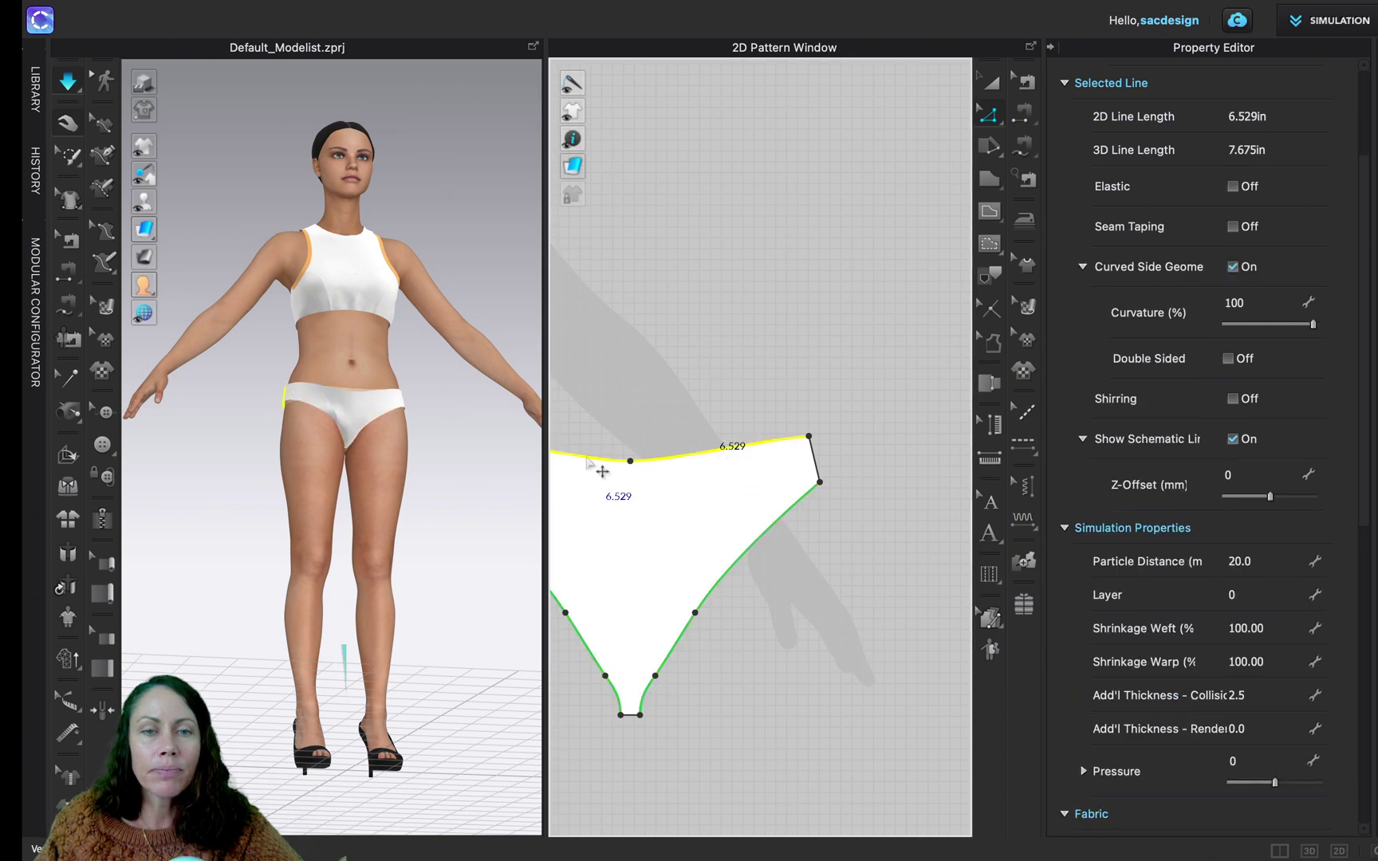
{"action": "left_click", "coordinate": [1233, 186]}
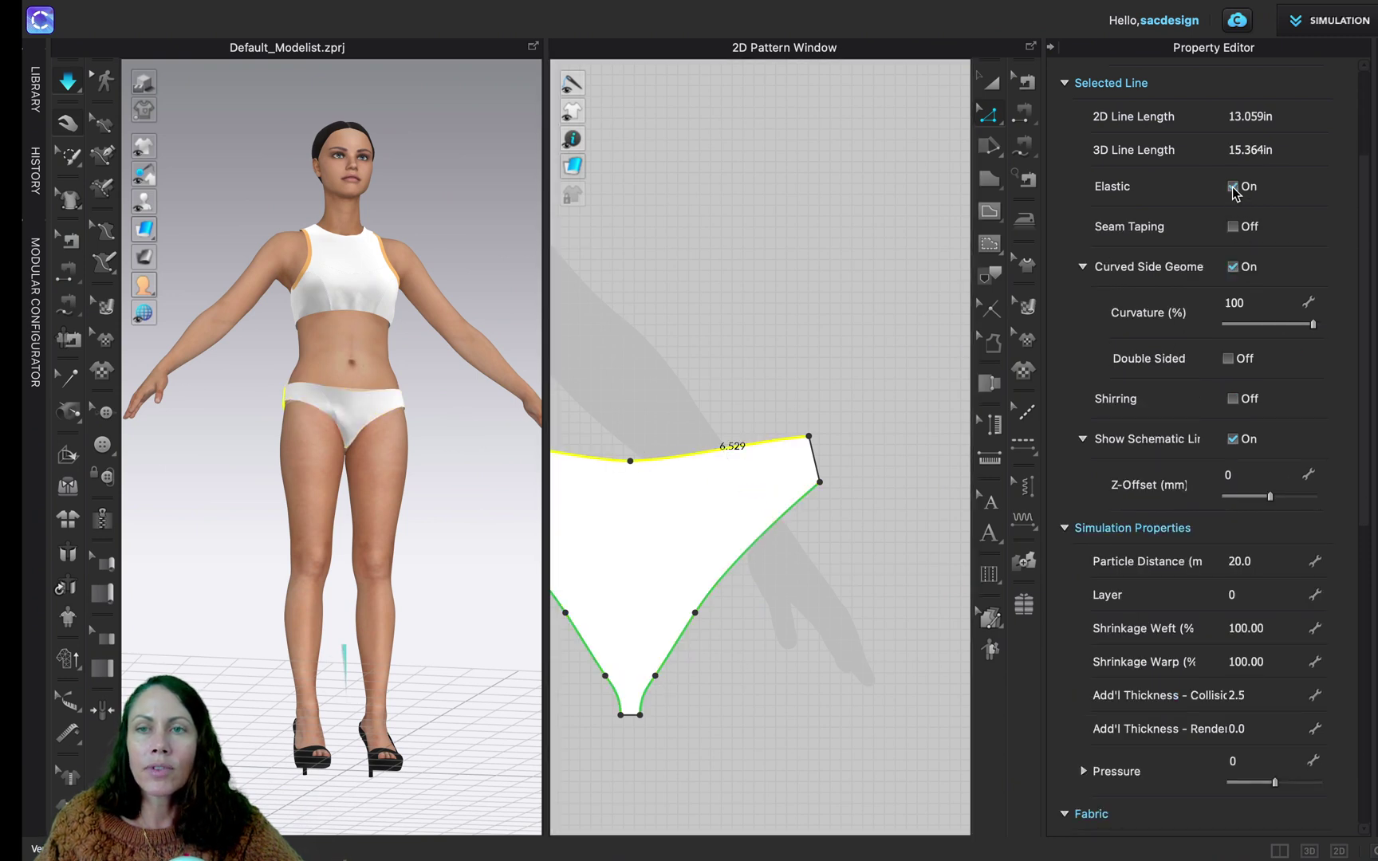
- Turn on Elastic with strength 10 and ratio 80 along all front bikini waist edges, check the fit and clear the selection
{"action": "right_click_drag", "start_coordinate": [661, 437], "coordinate": [882, 455]}
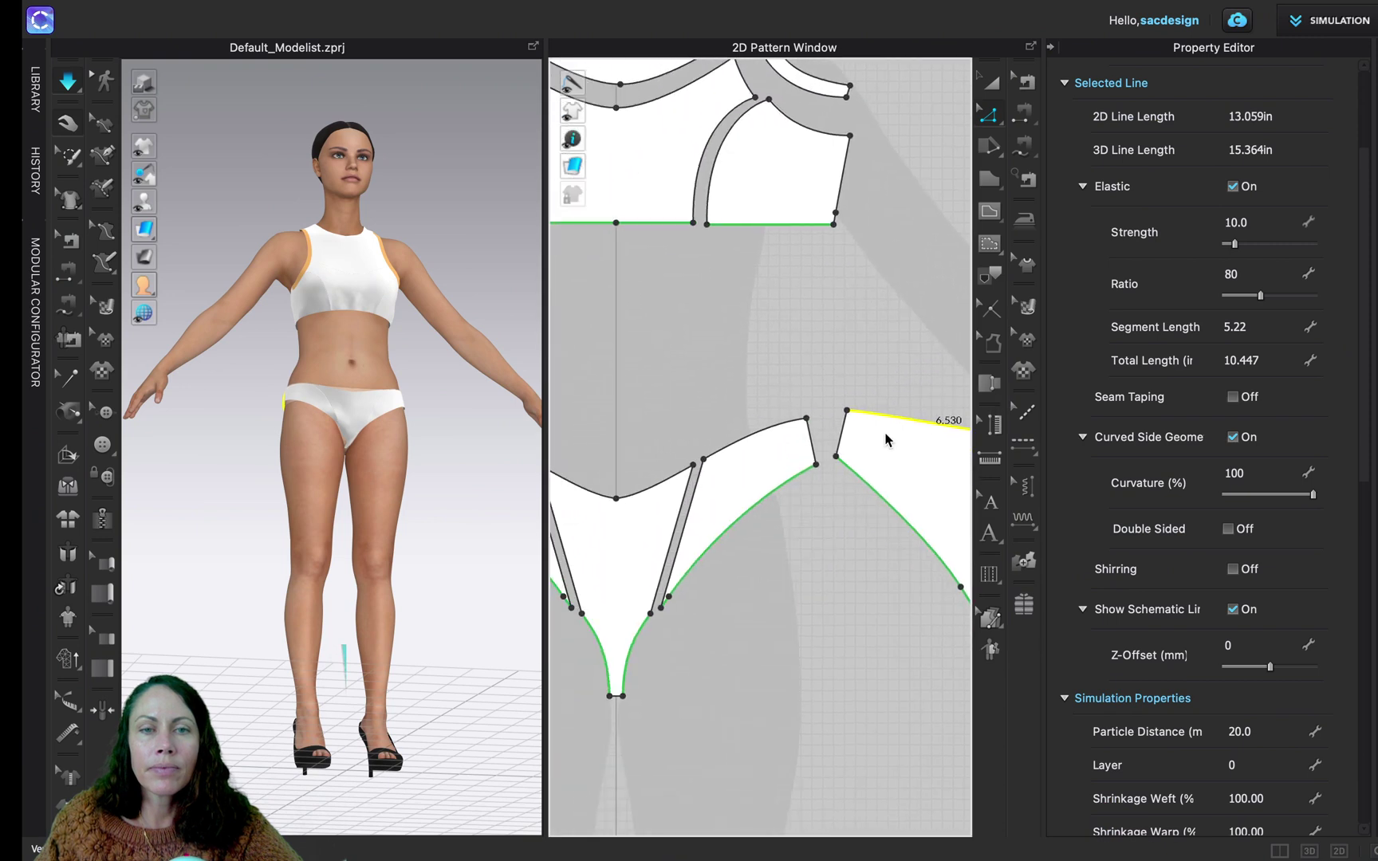
{"action": "left_click", "coordinate": [767, 436]}
{"action": "left_click", "coordinate": [662, 488], "text": "shift"}
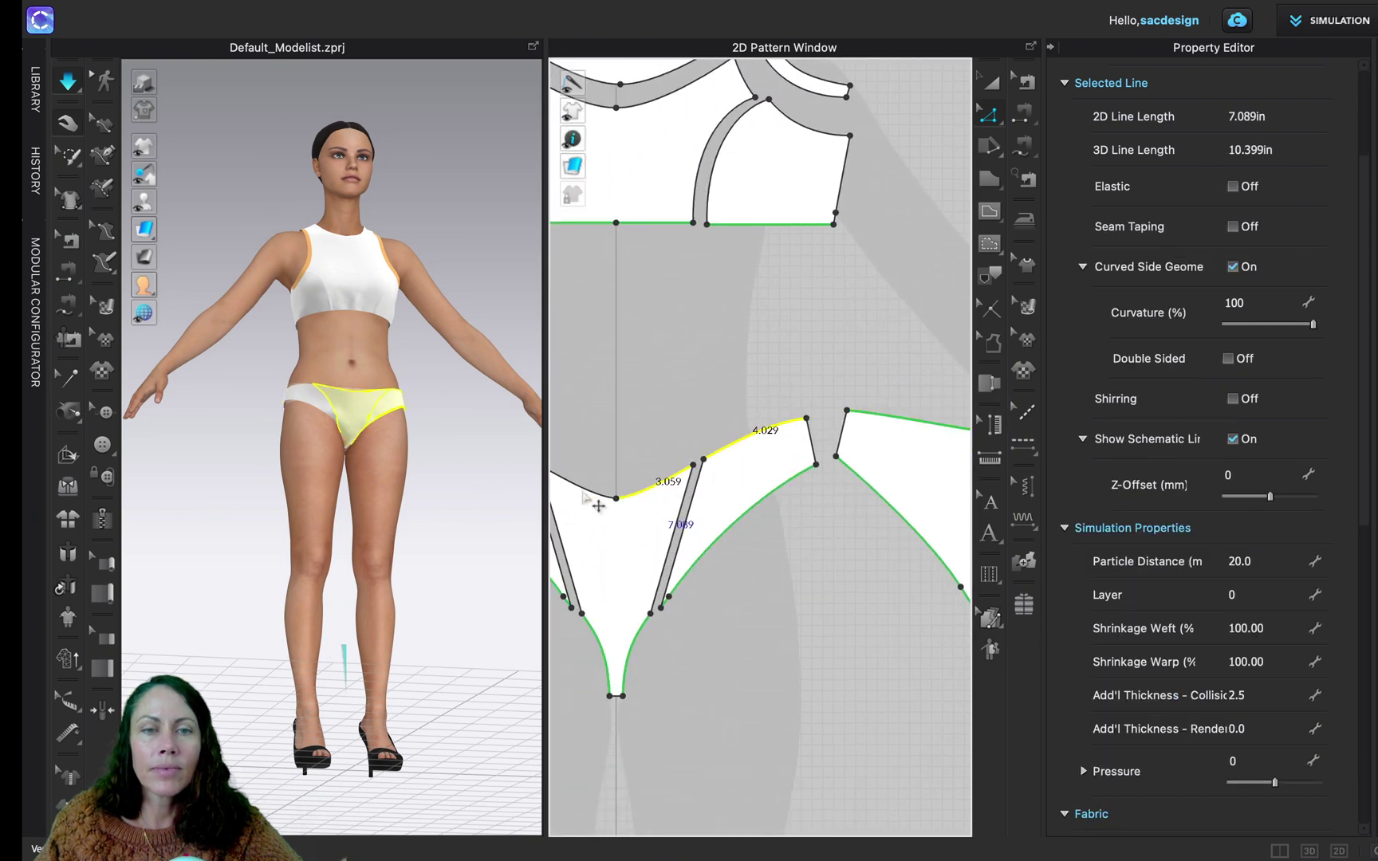
{"action": "left_click", "coordinate": [585, 492], "text": "shift"}
{"action": "right_click_drag", "start_coordinate": [604, 504], "coordinate": [770, 565]}
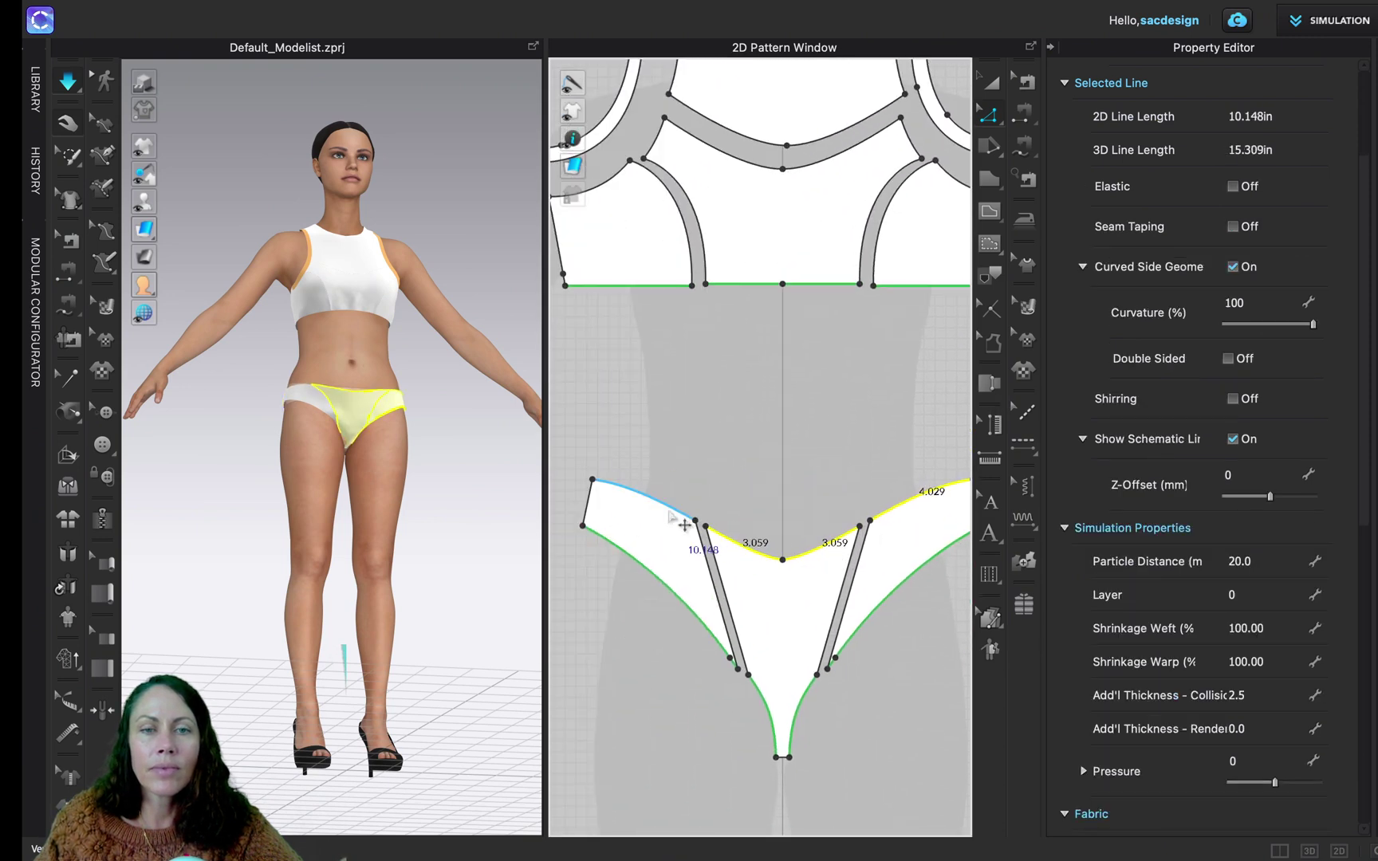
{"action": "left_click", "coordinate": [642, 497], "text": "shift"}
{"action": "left_click", "coordinate": [1234, 188]}
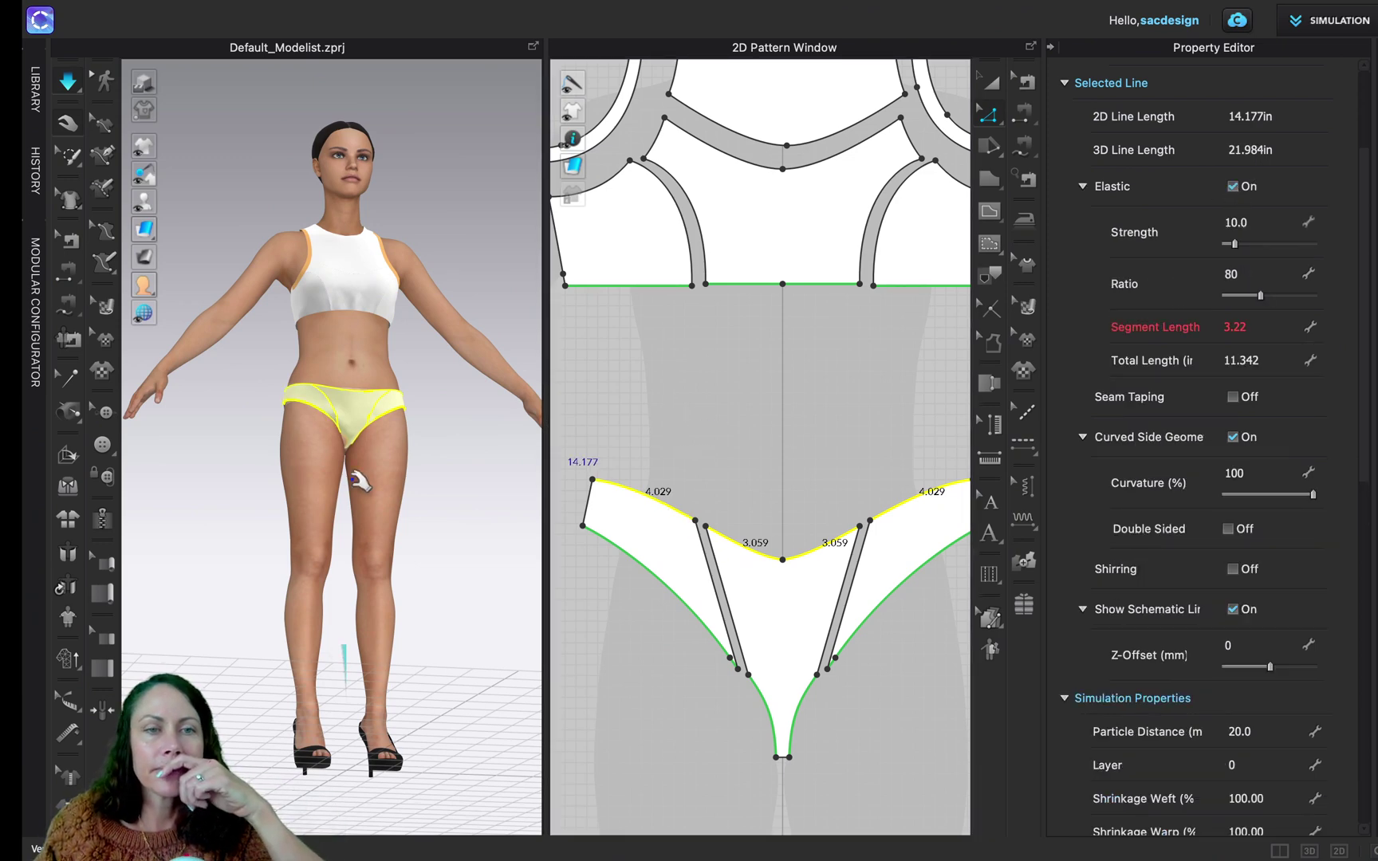
{"action": "right_click_drag", "start_coordinate": [356, 482], "coordinate": [345, 517]}
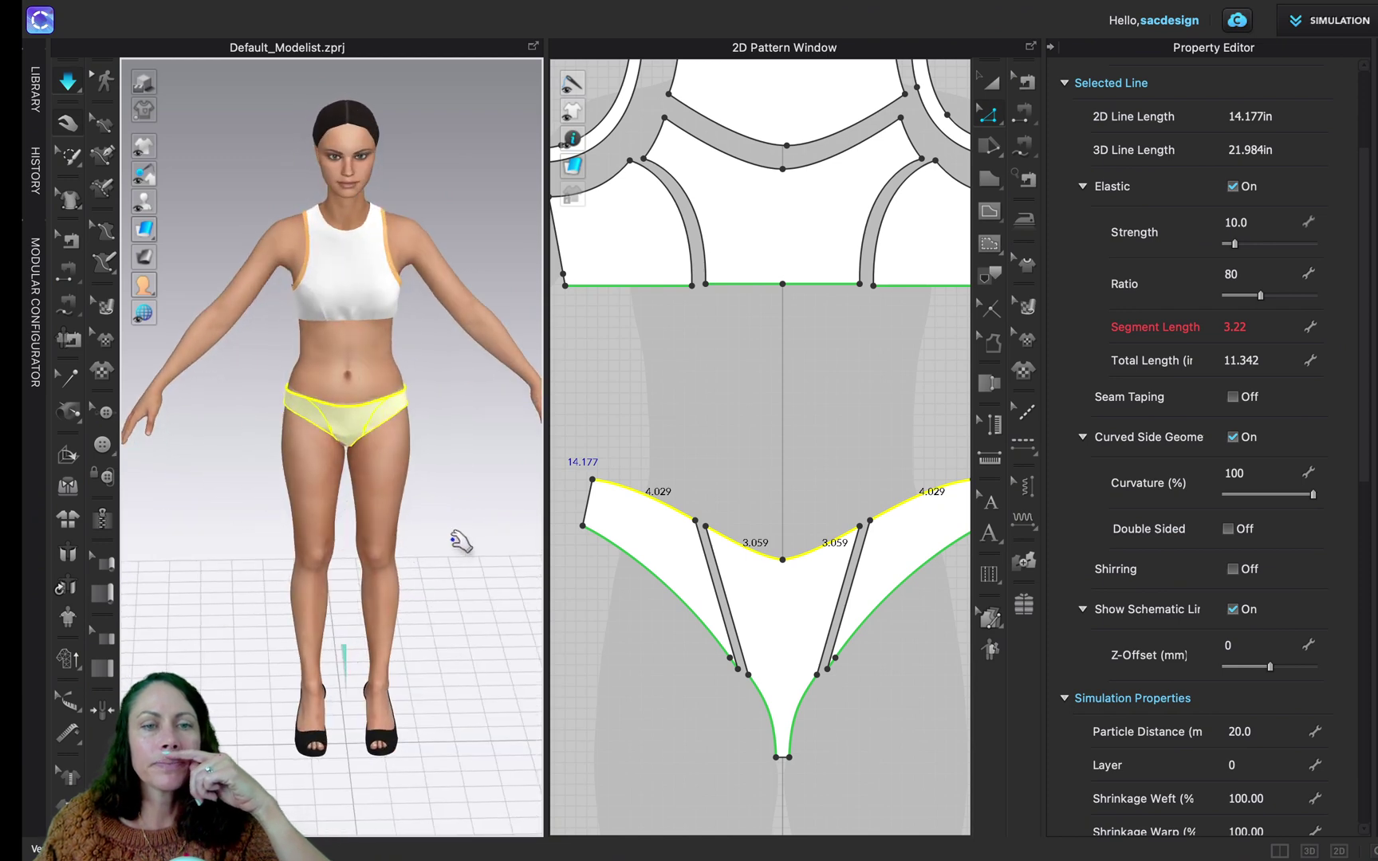
{"action": "left_click", "coordinate": [456, 540]}
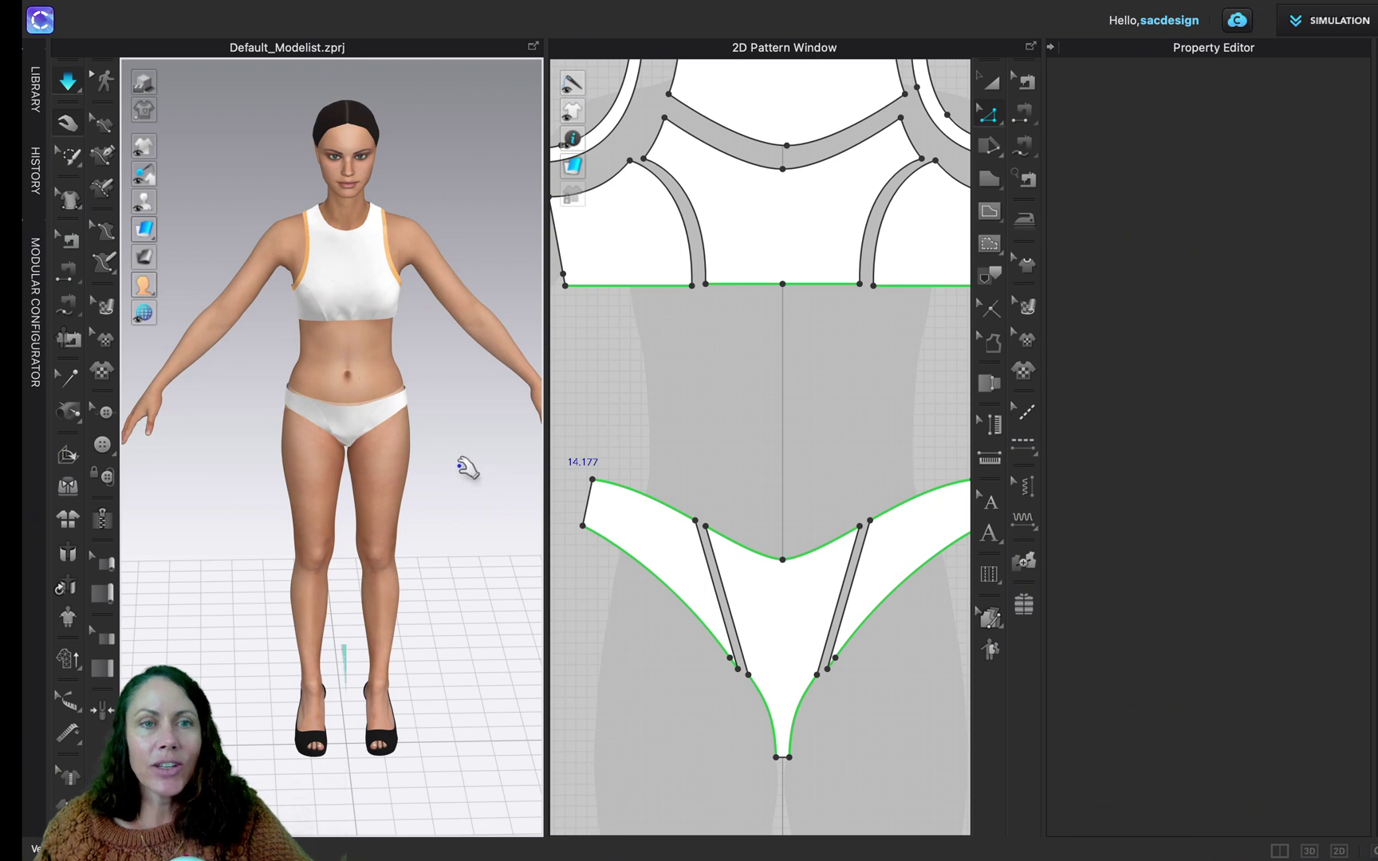
- Delete the front yoke, the back triangle and the upper back yoke pieces from the bra
{"action": "scroll", "coordinate": [845, 502], "scroll_direction": "down", "scroll_amount": 3}
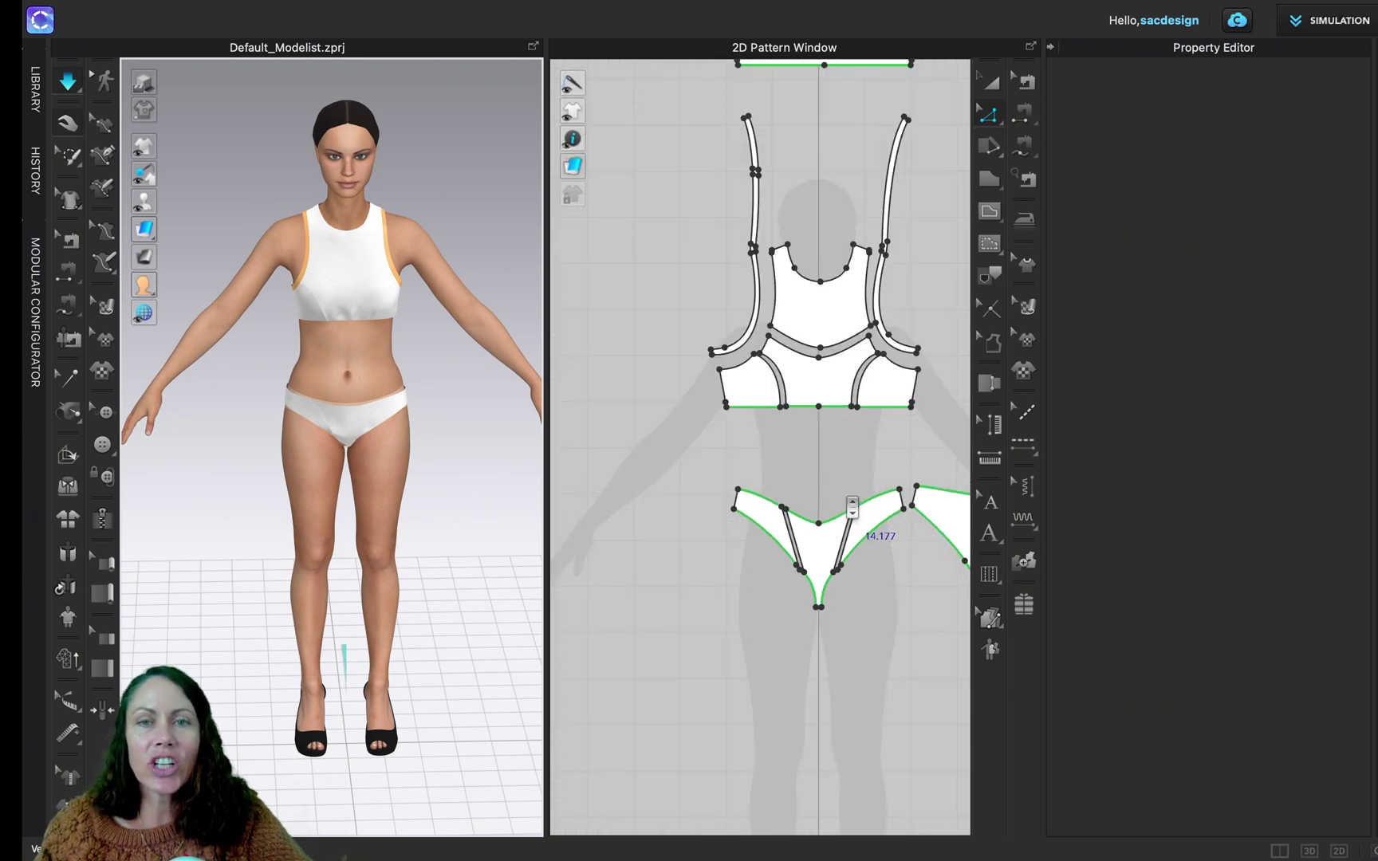
{"action": "right_click_drag", "start_coordinate": [901, 618], "coordinate": [764, 640]}
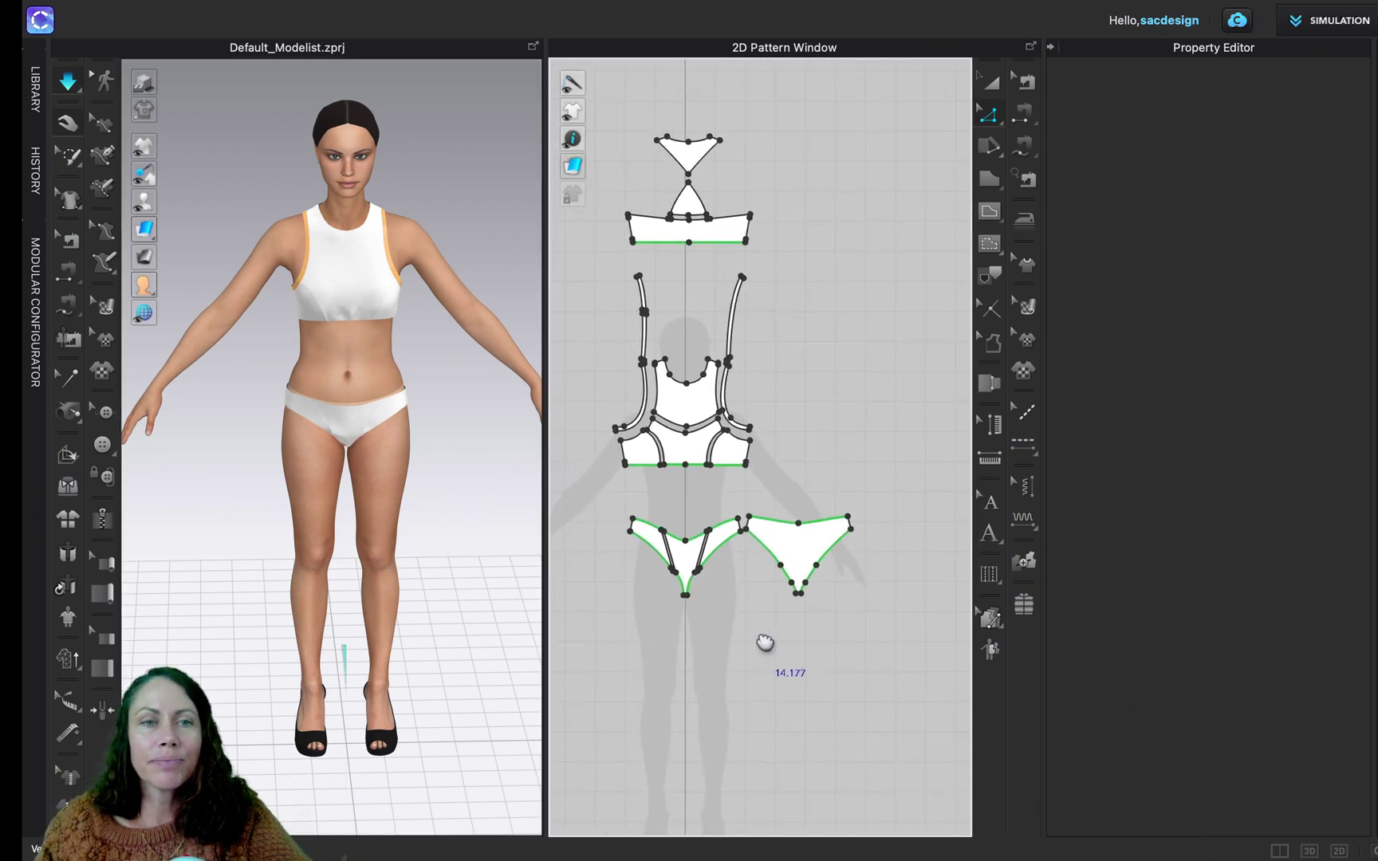
{"action": "mouse_move", "coordinate": [301, 502]}
{"action": "right_mouse_down"}
{"action": "mouse_move", "coordinate": [496, 488]}
{"action": "mouse_move", "coordinate": [456, 512]}
{"action": "mouse_move", "coordinate": [295, 505]}
{"action": "right_mouse_up"}
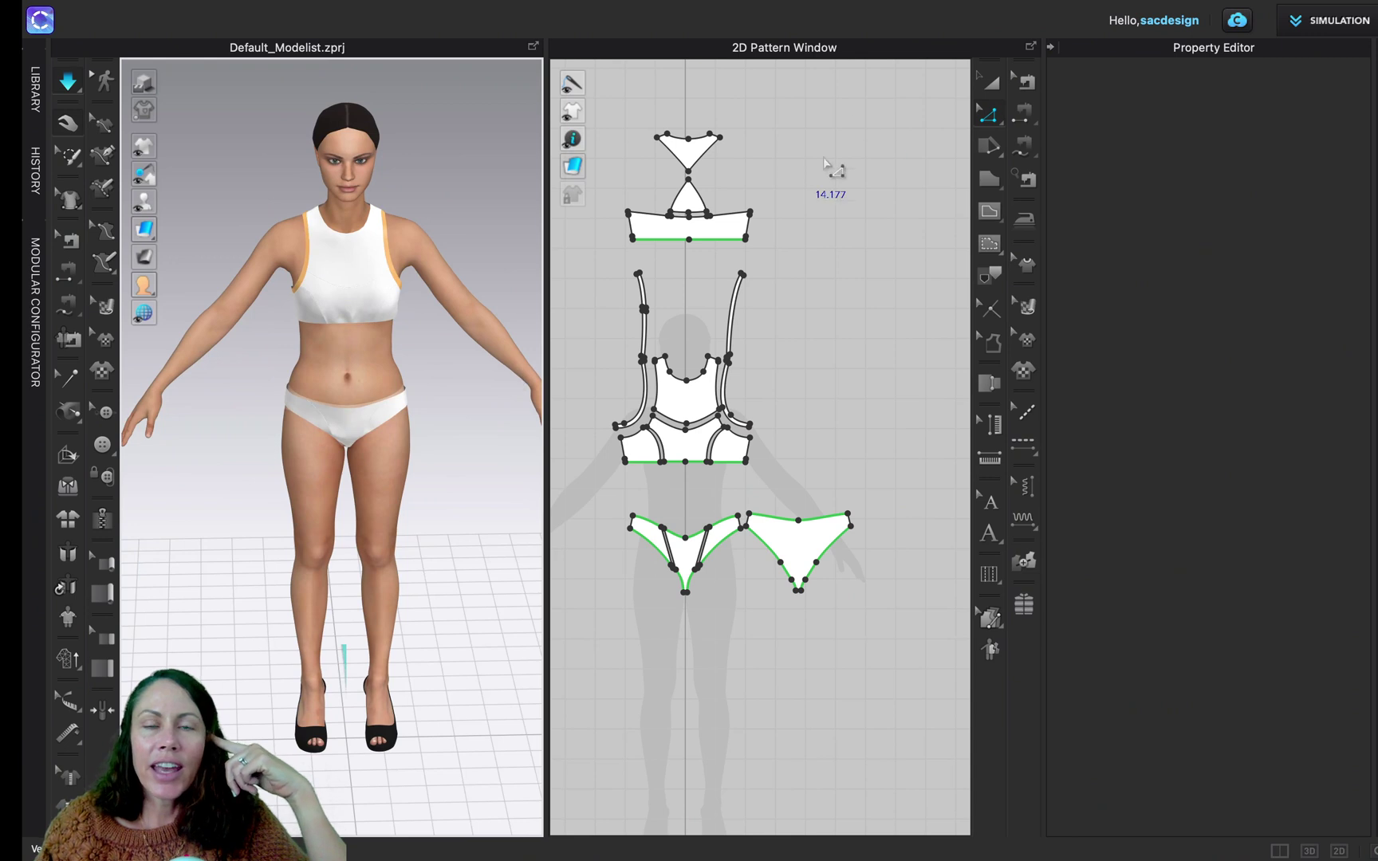
{"action": "left_click", "coordinate": [994, 88]}
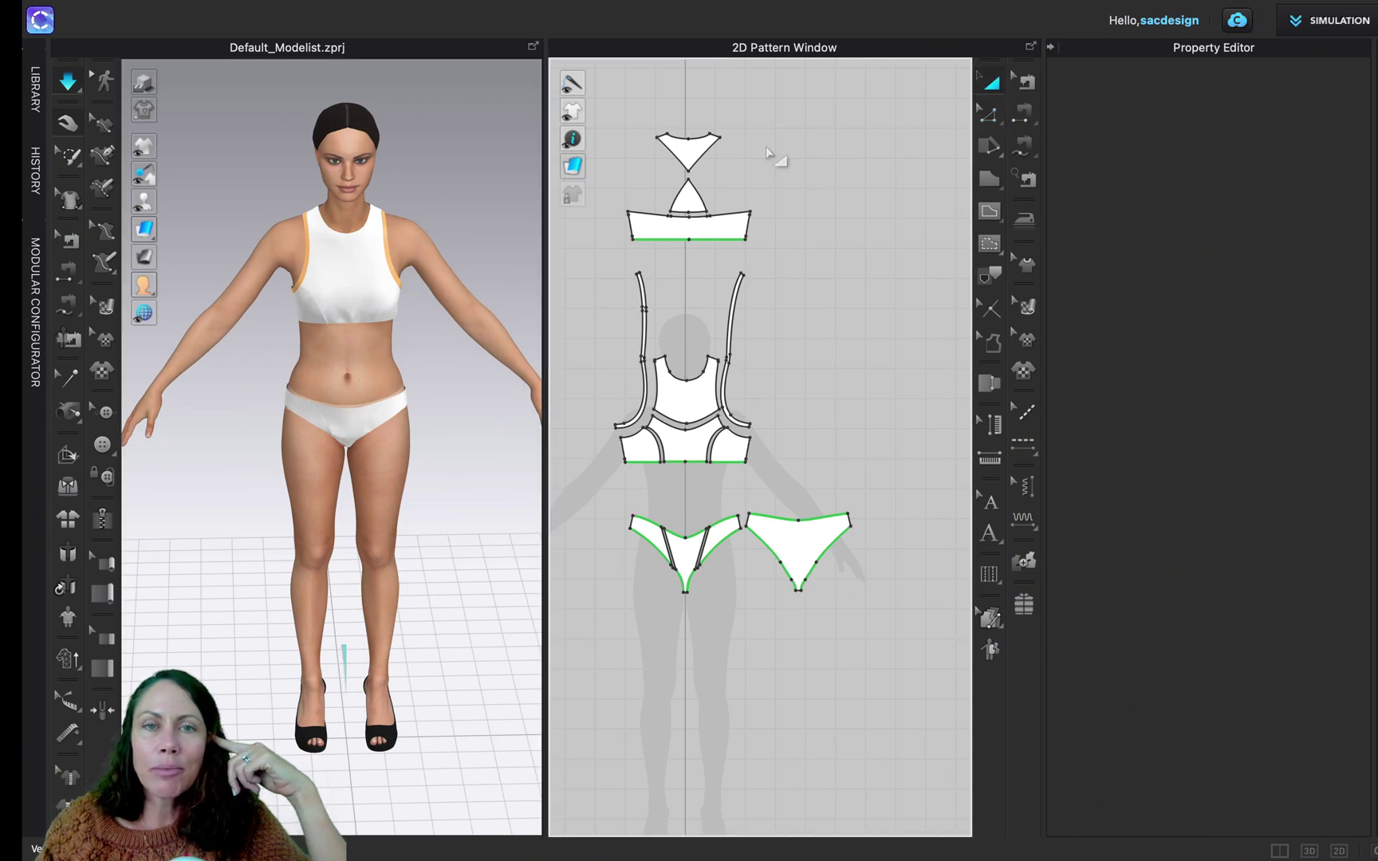
{"action": "left_click", "coordinate": [700, 144]}
{"action": "double_click", "coordinate": [699, 146]}
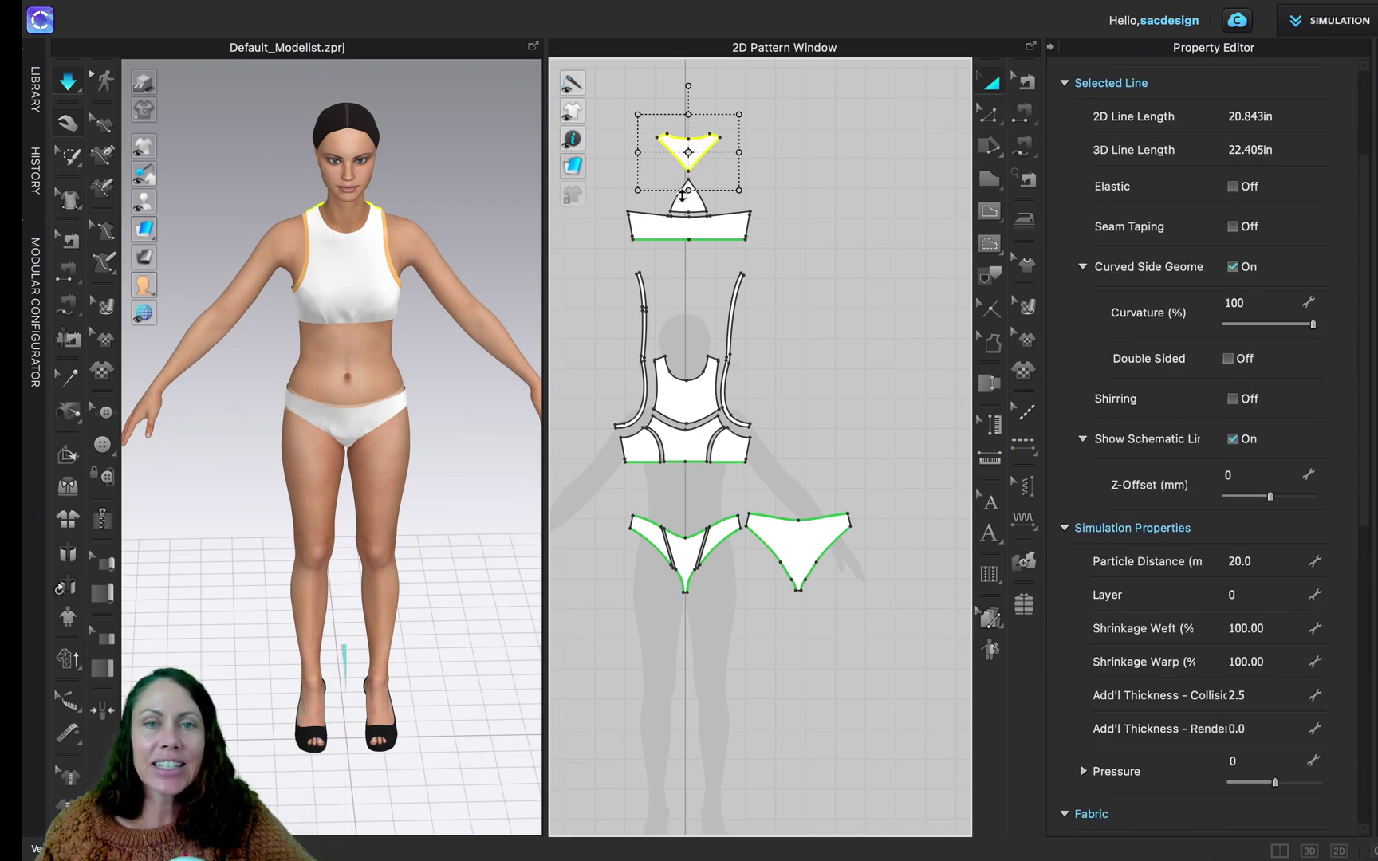
{"action": "left_click", "coordinate": [688, 203], "text": "shift"}
{"action": "left_click", "coordinate": [688, 403], "text": "shift"}
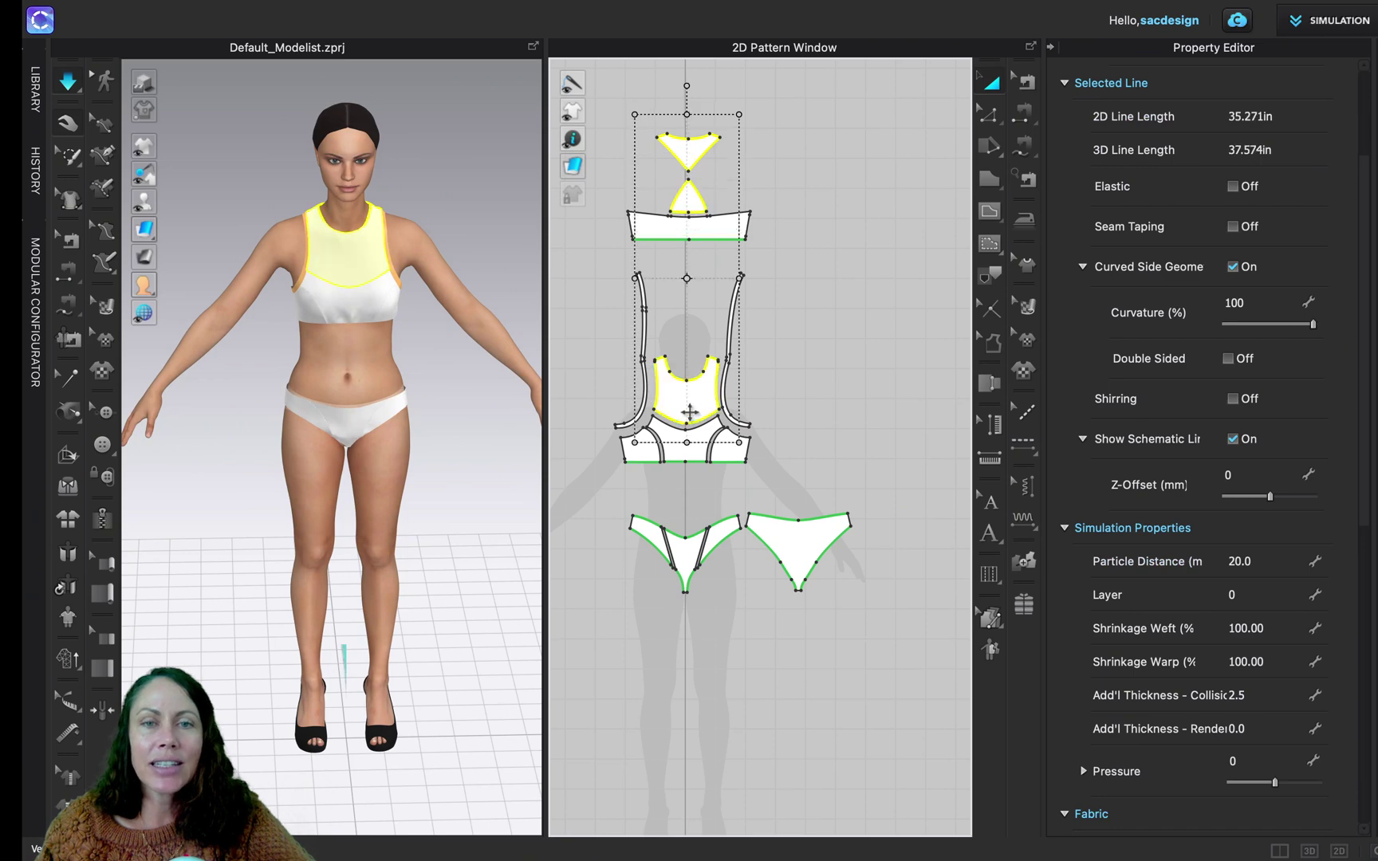
{"action": "key", "text": "Delete"}
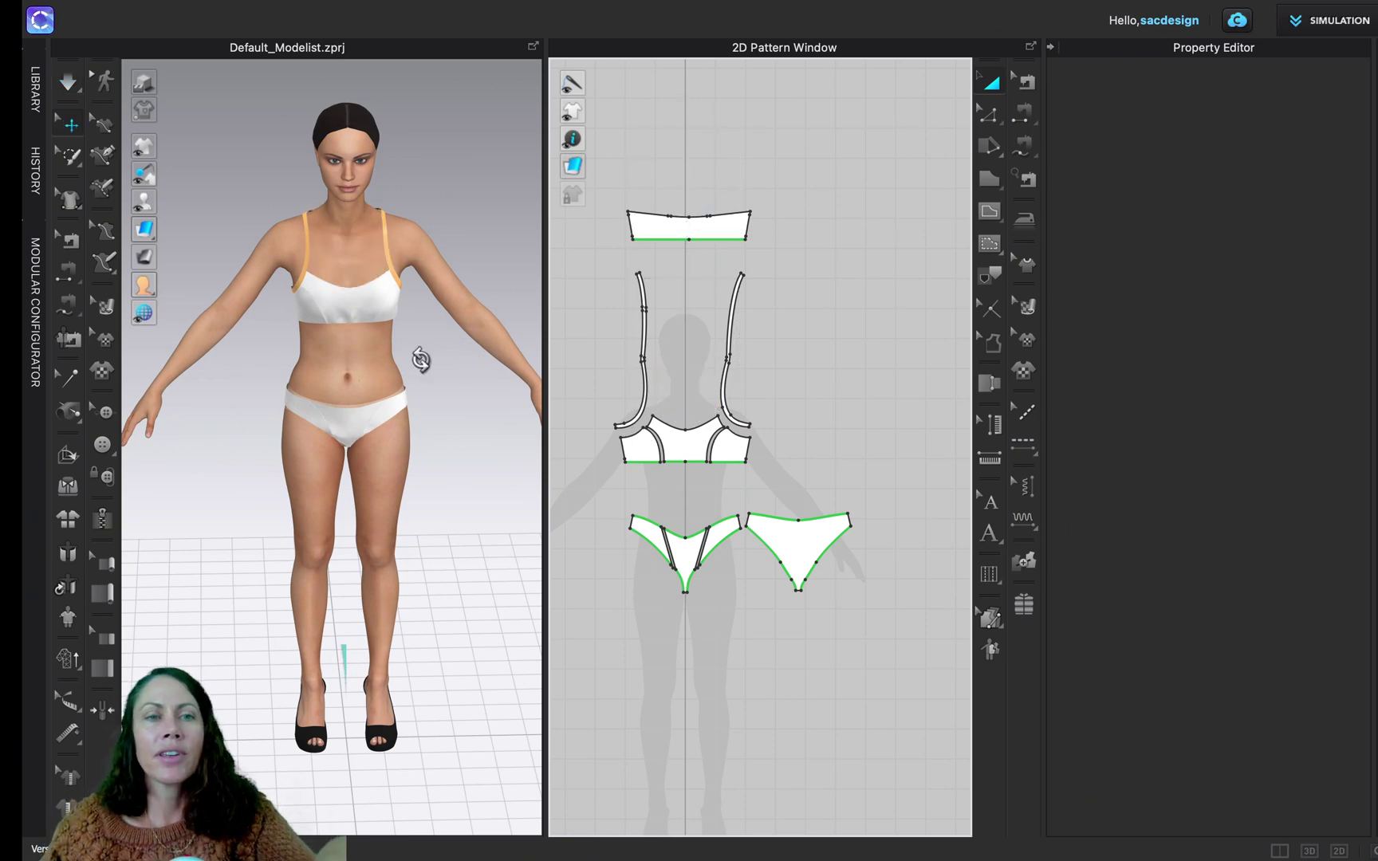
- Simulate the bra without its yoke and triangle pieces, stop the simulation and undo back to the complete bra
{"action": "mouse_move", "coordinate": [422, 360]}
{"action": "right_mouse_down"}
{"action": "mouse_move", "coordinate": [614, 351]}
{"action": "mouse_move", "coordinate": [426, 384]}
{"action": "mouse_move", "coordinate": [394, 348]}
{"action": "mouse_move", "coordinate": [403, 333]}
{"action": "mouse_move", "coordinate": [413, 381]}
{"action": "right_mouse_up"}
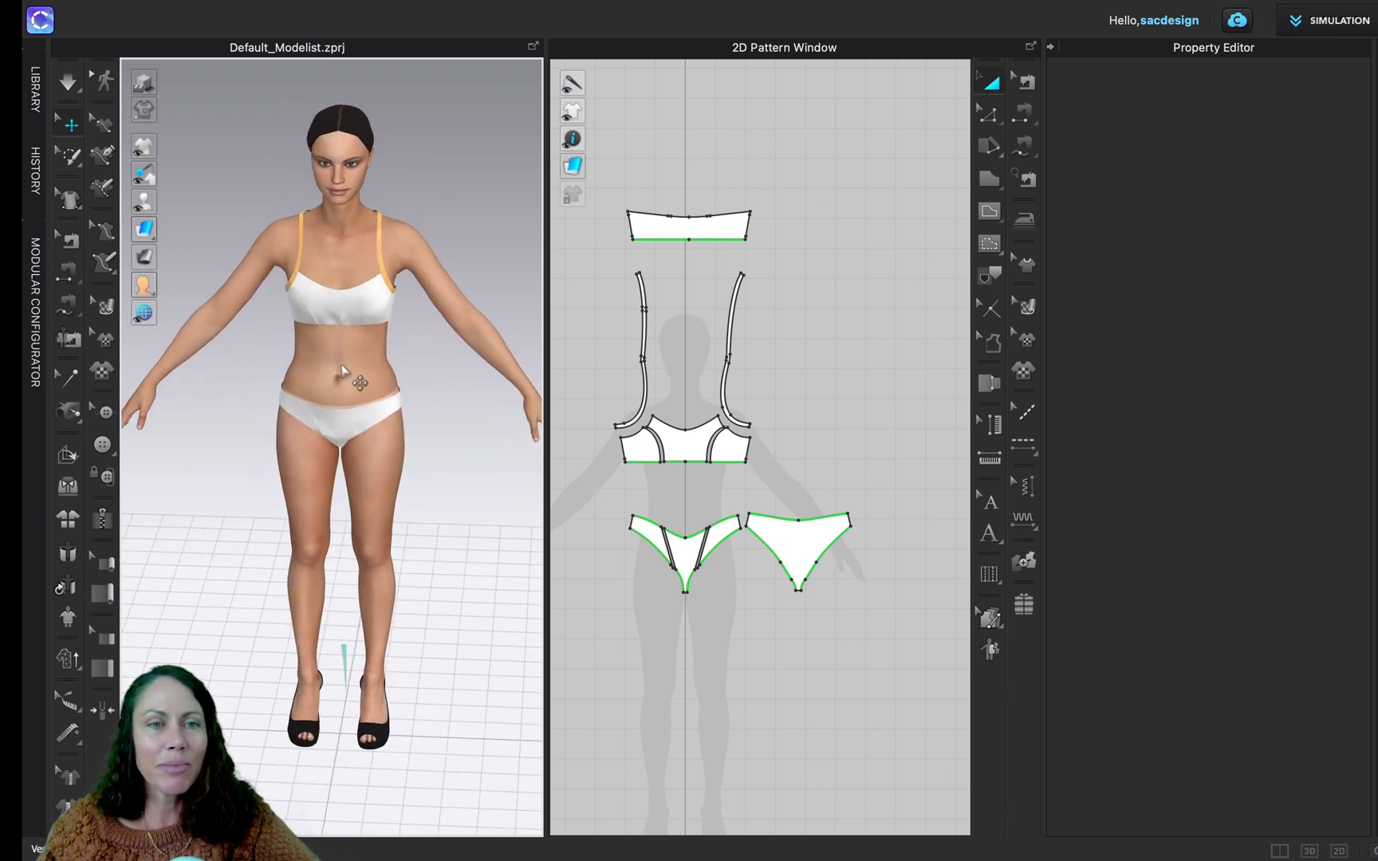
{"action": "key", "text": "space"}
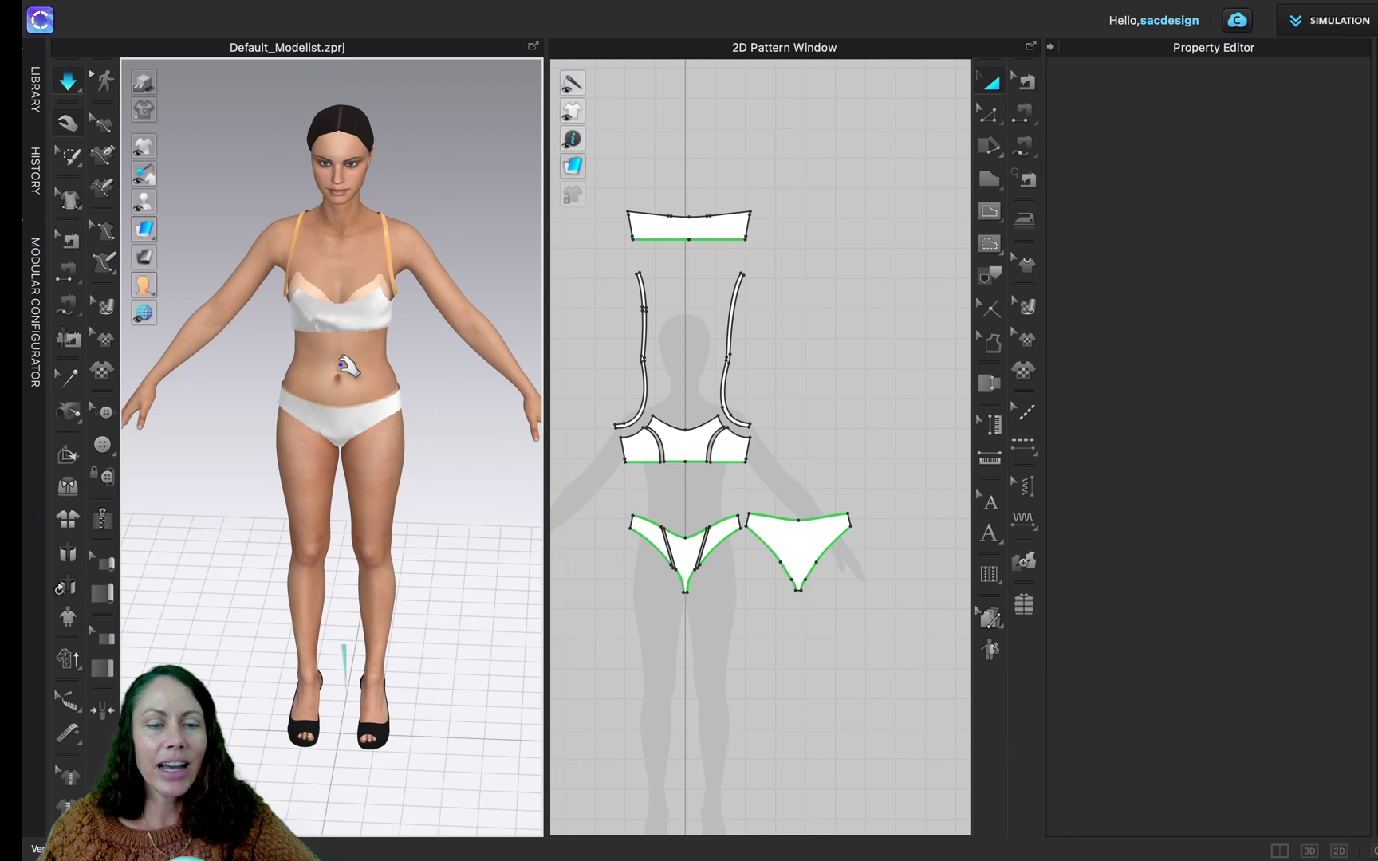
{"action": "key", "text": "space"}
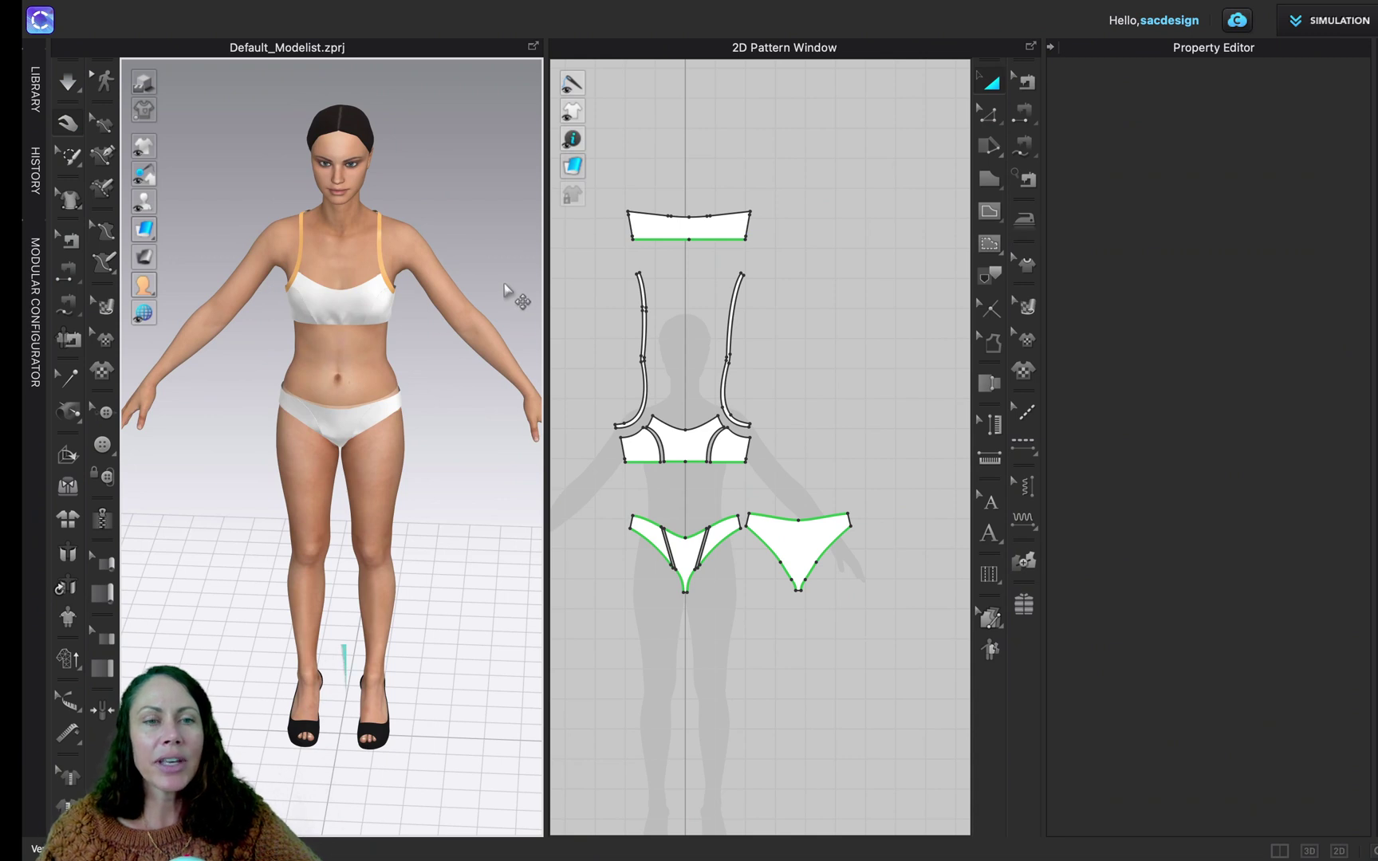
{"action": "key", "text": "ctrl+z"}
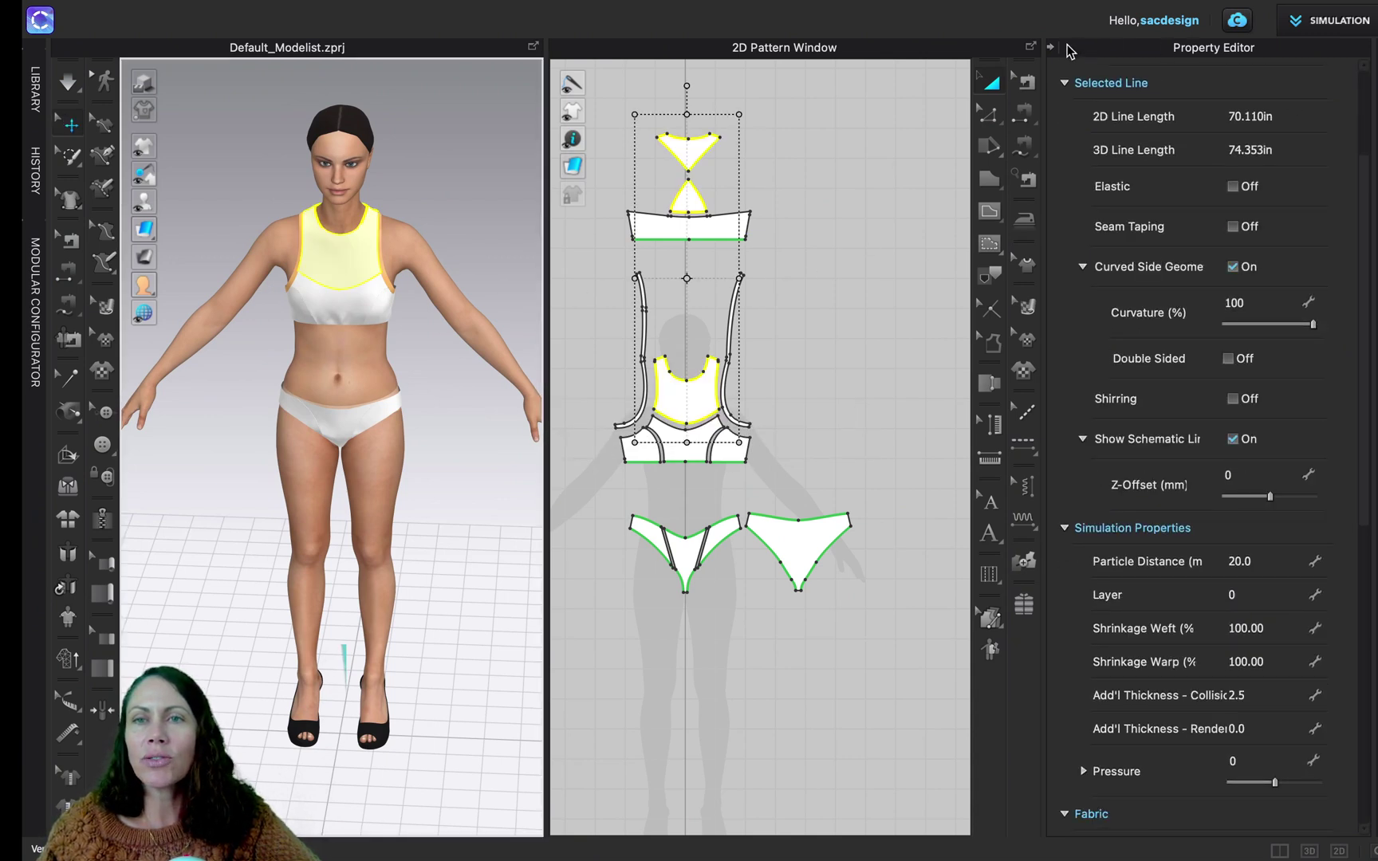
- Show the fabric list and duplicate FABRIC 1
{"action": "left_click", "coordinate": [1051, 50]}
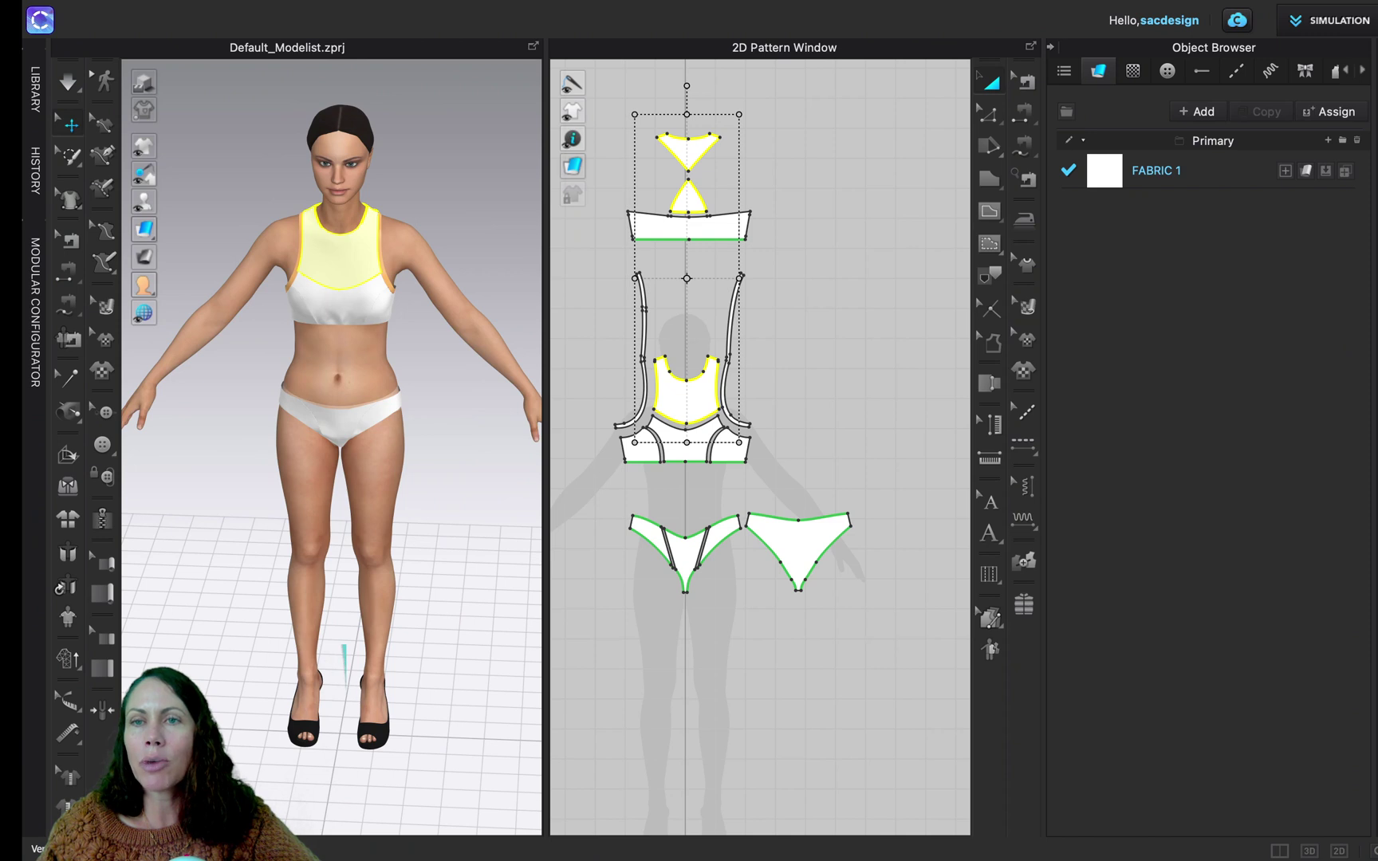
{"action": "left_click", "coordinate": [1240, 174]}
{"action": "right_click", "coordinate": [1240, 174]}
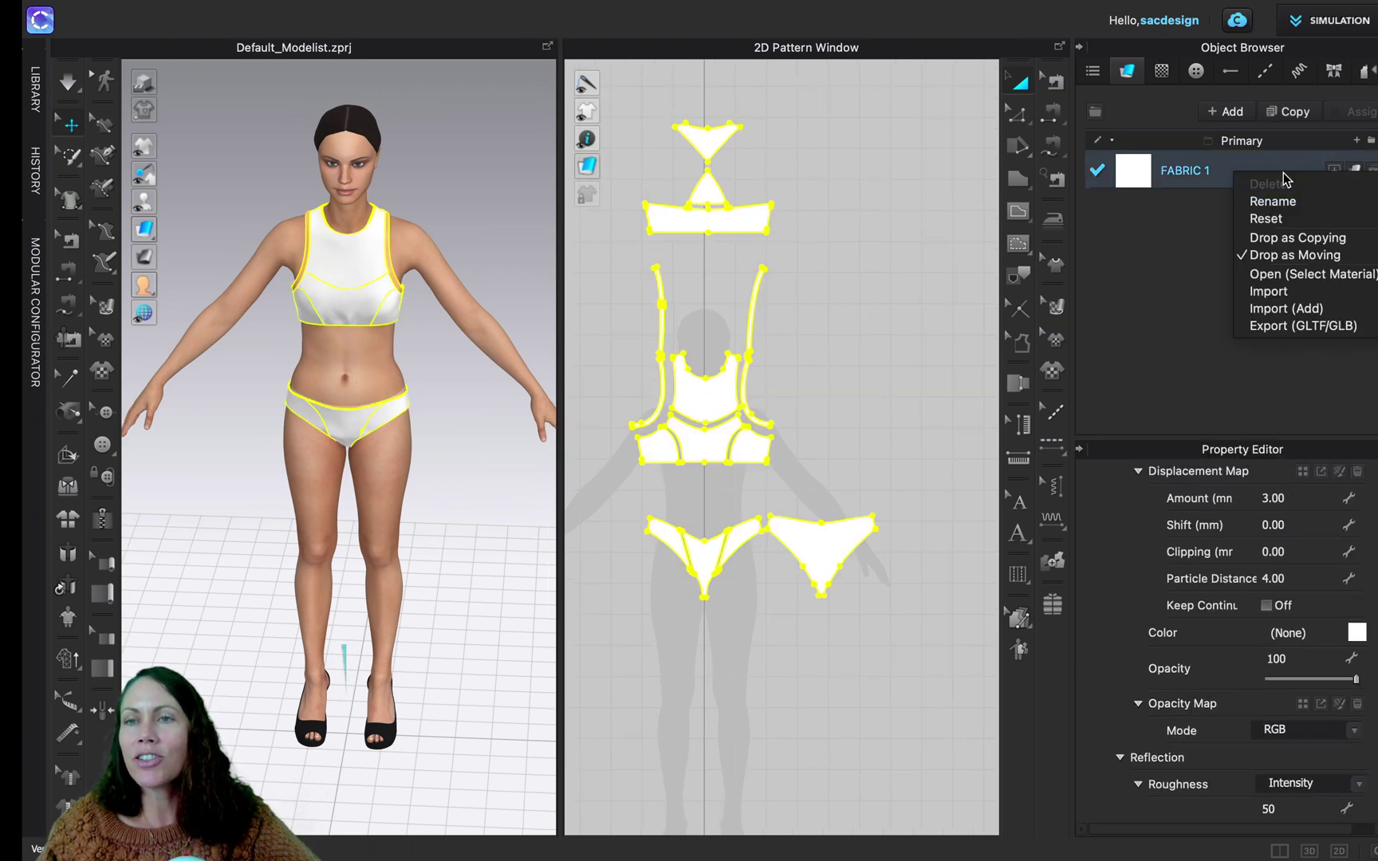
{"action": "left_click", "coordinate": [1210, 242]}
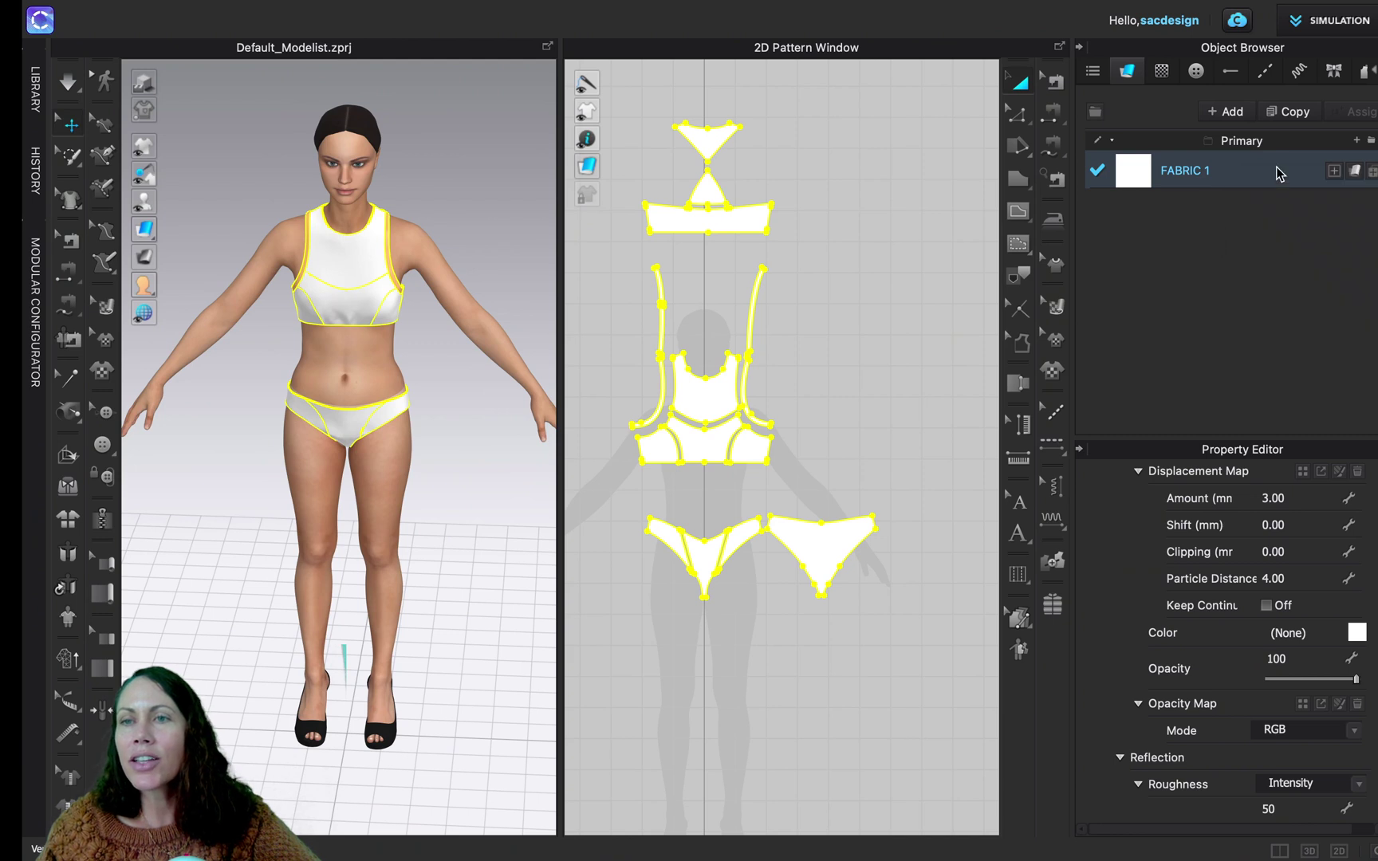
{"action": "left_click", "coordinate": [1285, 116]}
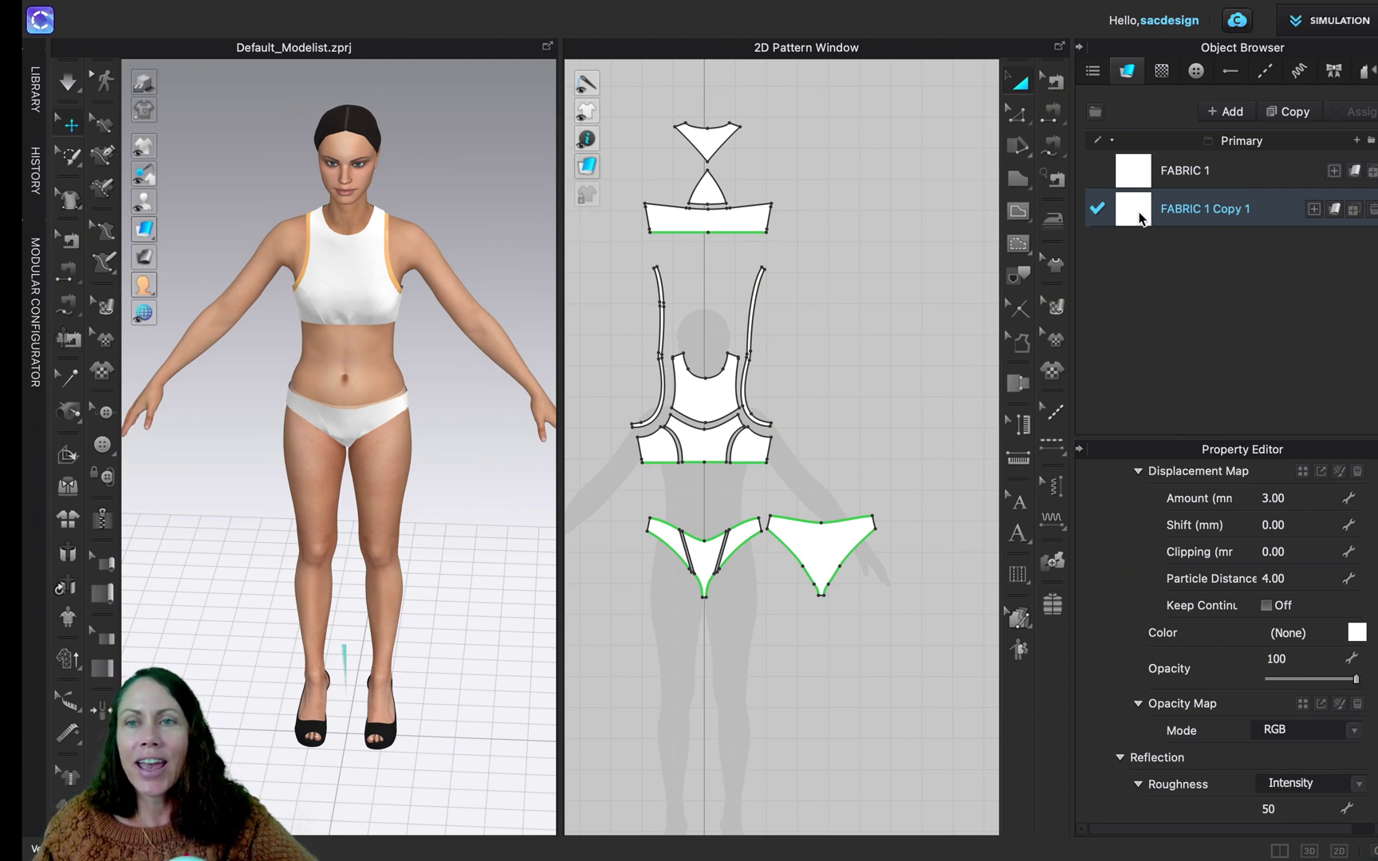
- Apply FABRIC 1 Copy 1 to the front yoke, back triangle and upper back yoke, and select that fabric to show its properties
{"action": "left_click_drag", "start_coordinate": [1140, 217], "coordinate": [703, 401]}
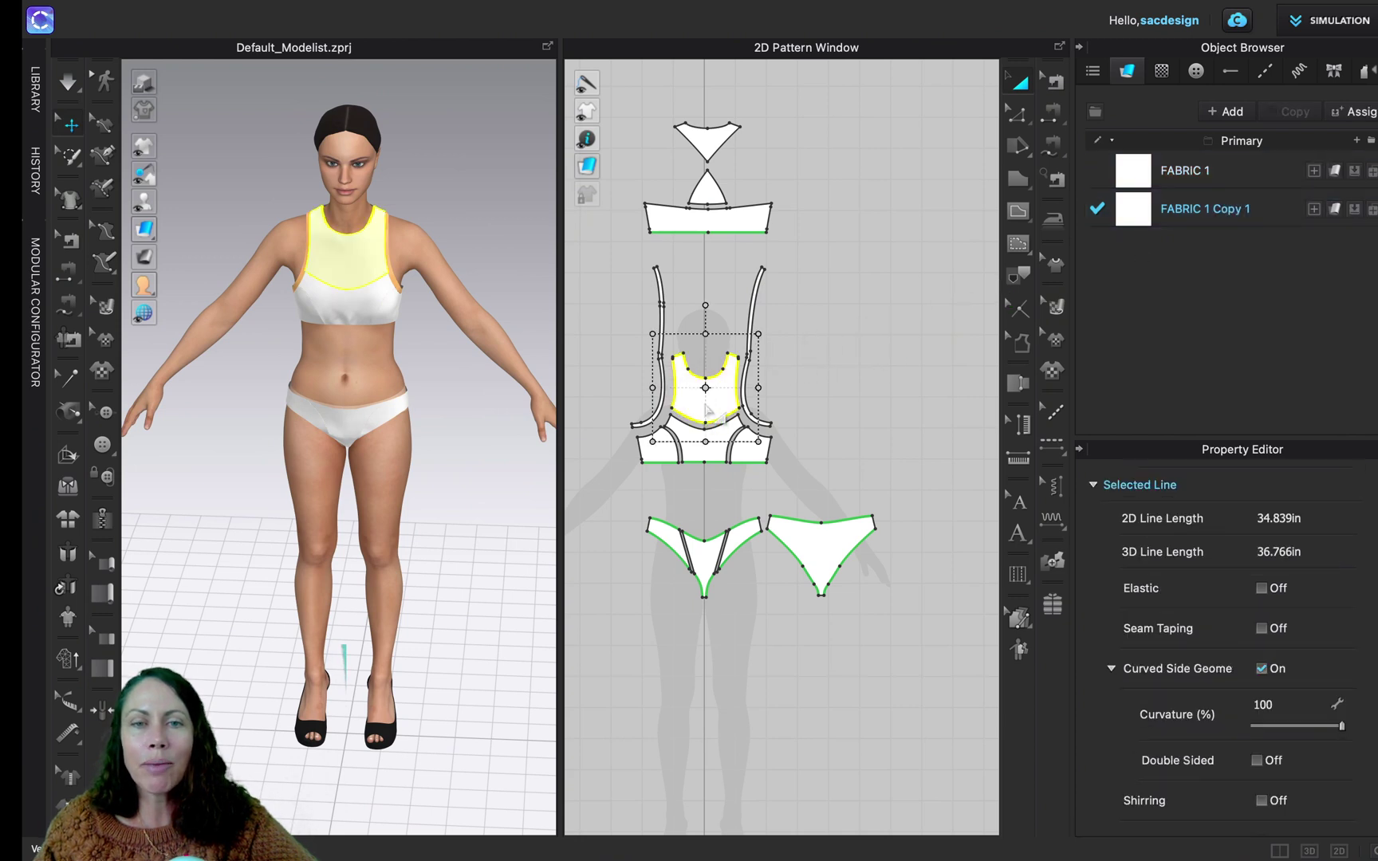
{"action": "left_click_drag", "start_coordinate": [1148, 217], "coordinate": [703, 188]}
{"action": "left_click_drag", "start_coordinate": [1126, 203], "coordinate": [707, 130]}
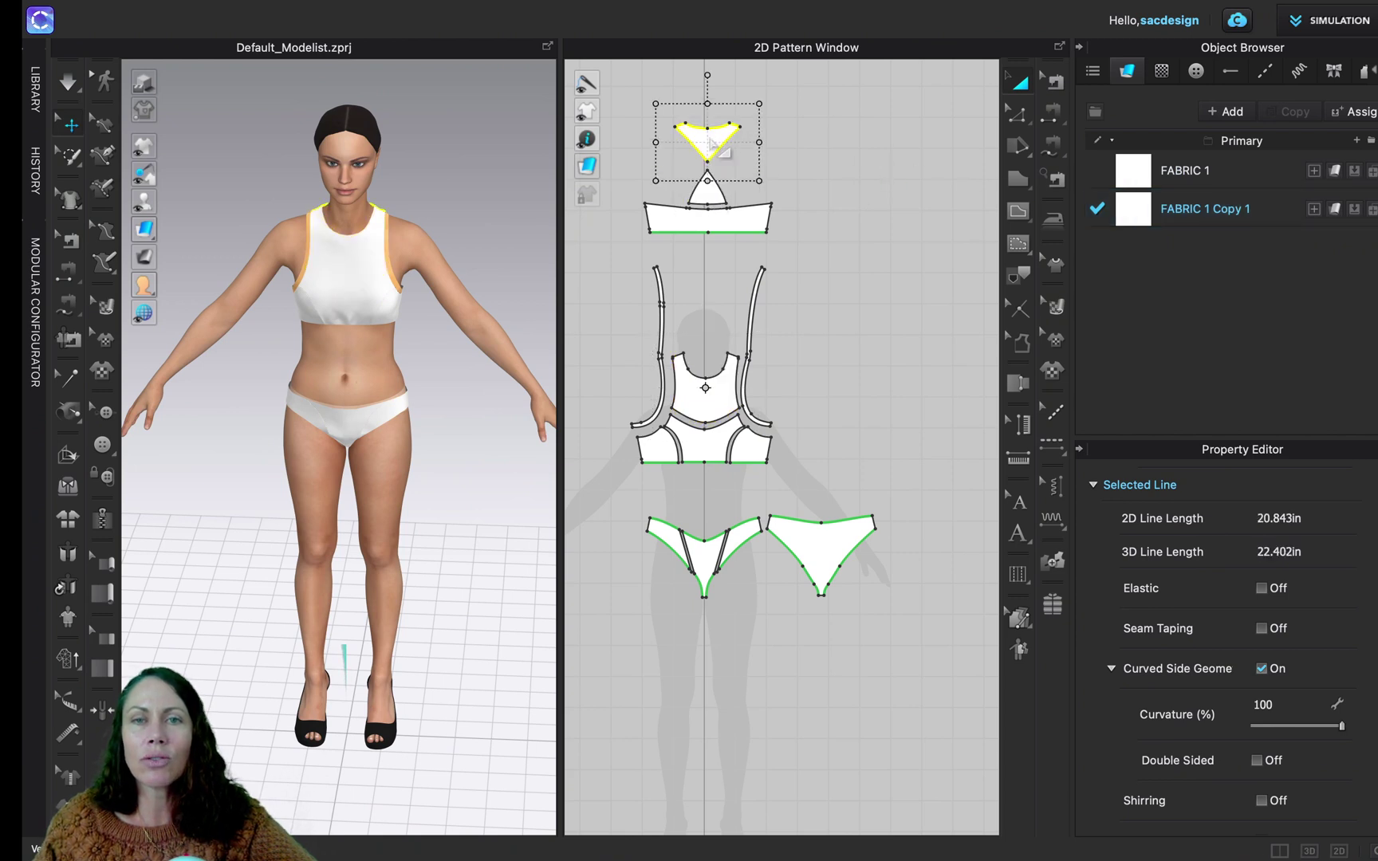
{"action": "left_click", "coordinate": [1188, 212]}
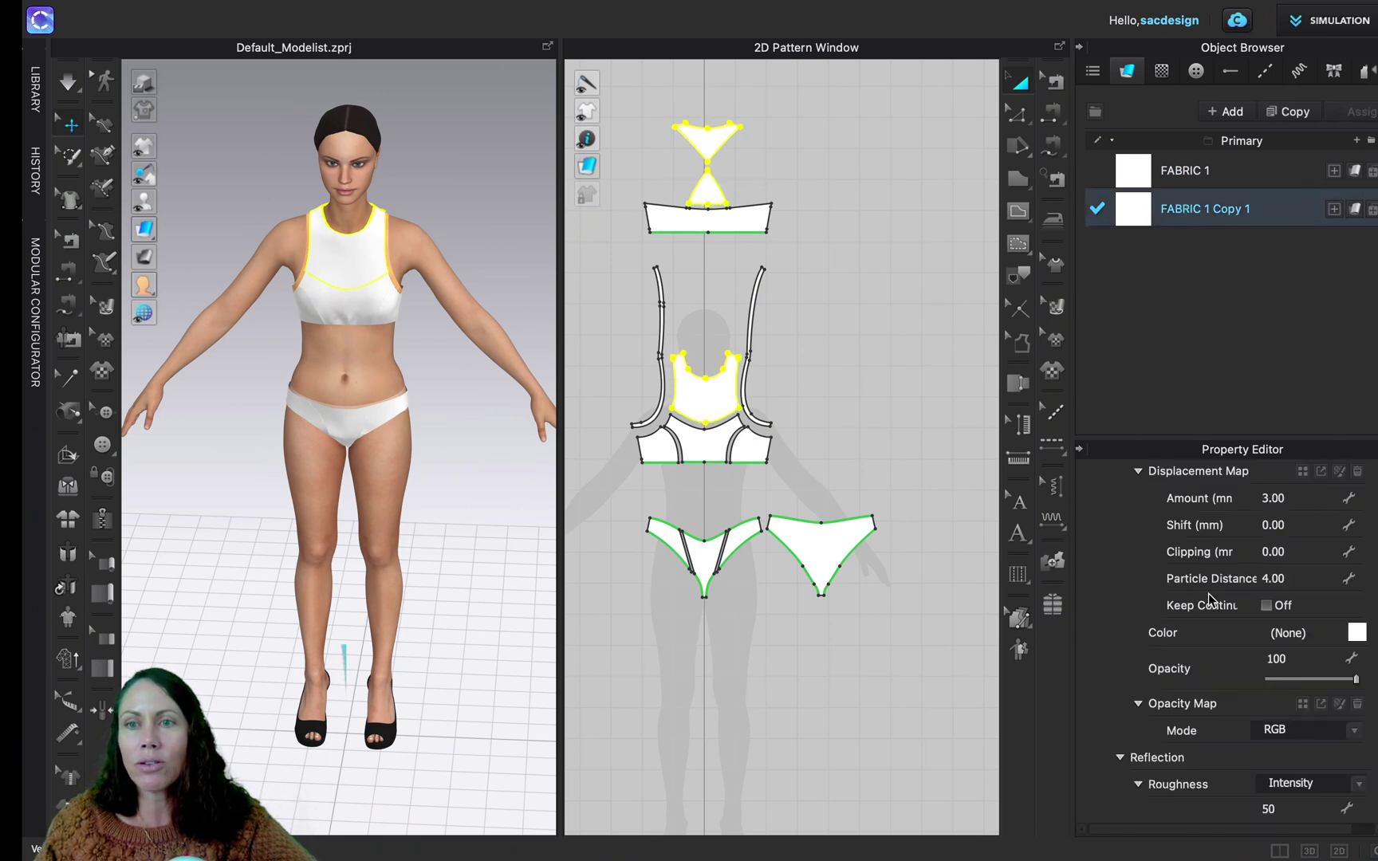
- Lower the opacity of FABRIC 1 Copy 1 to about 12 to make the bra's yoke and triangle pieces sheer, and clear the selection
{"action": "left_click", "coordinate": [708, 391]}
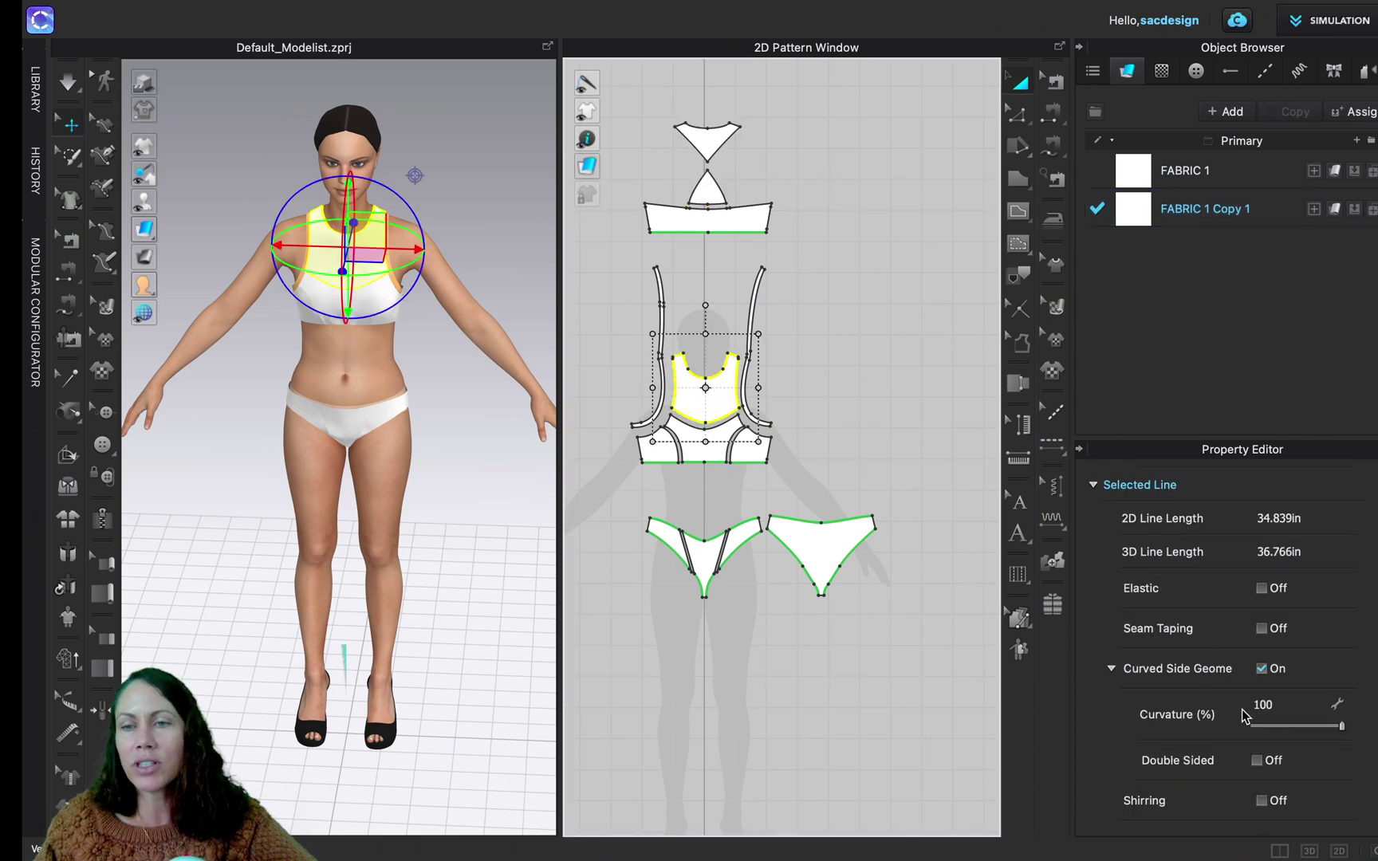
{"action": "left_click", "coordinate": [1188, 214]}
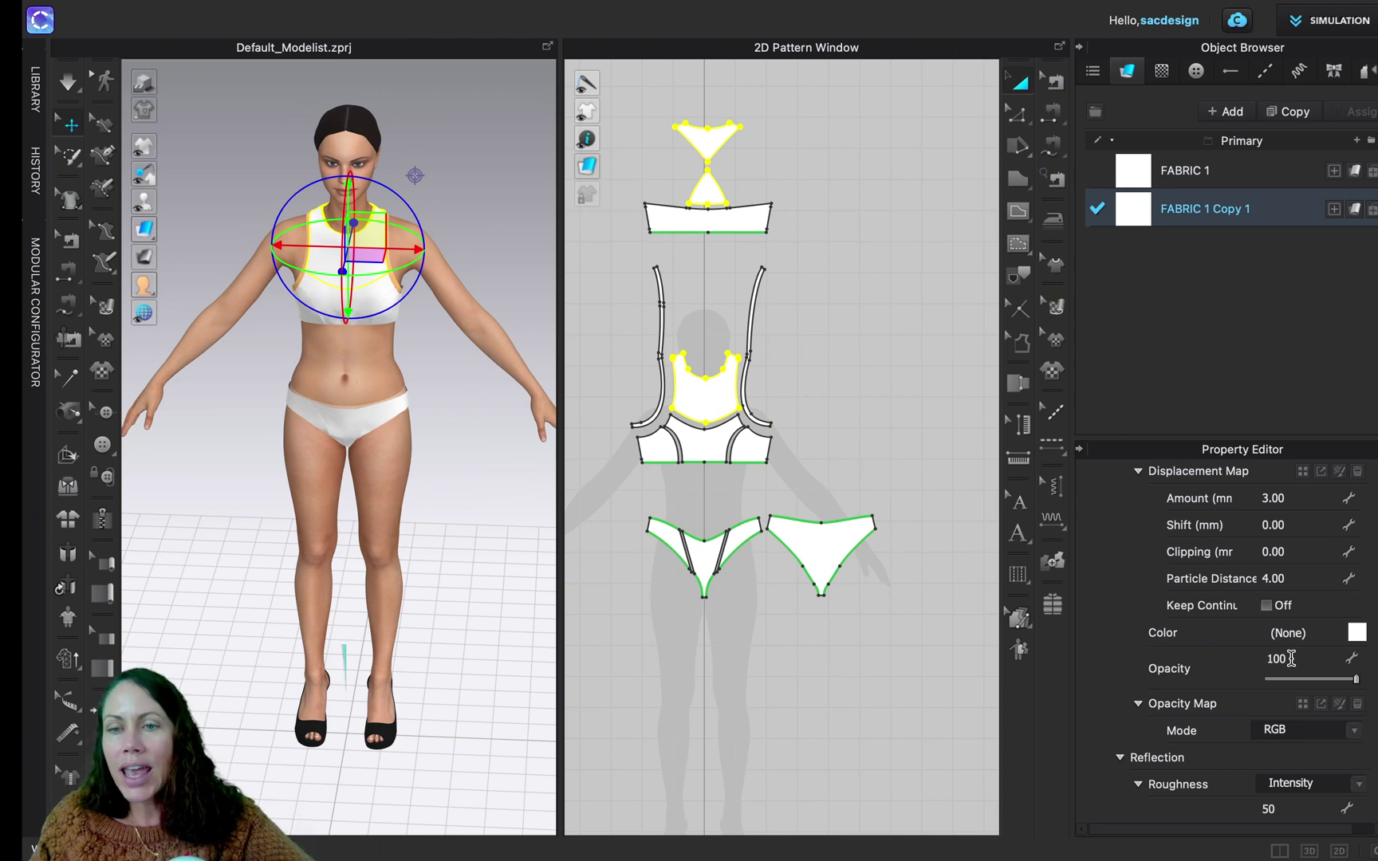
{"action": "left_click_drag", "start_coordinate": [1356, 679], "coordinate": [1284, 684]}
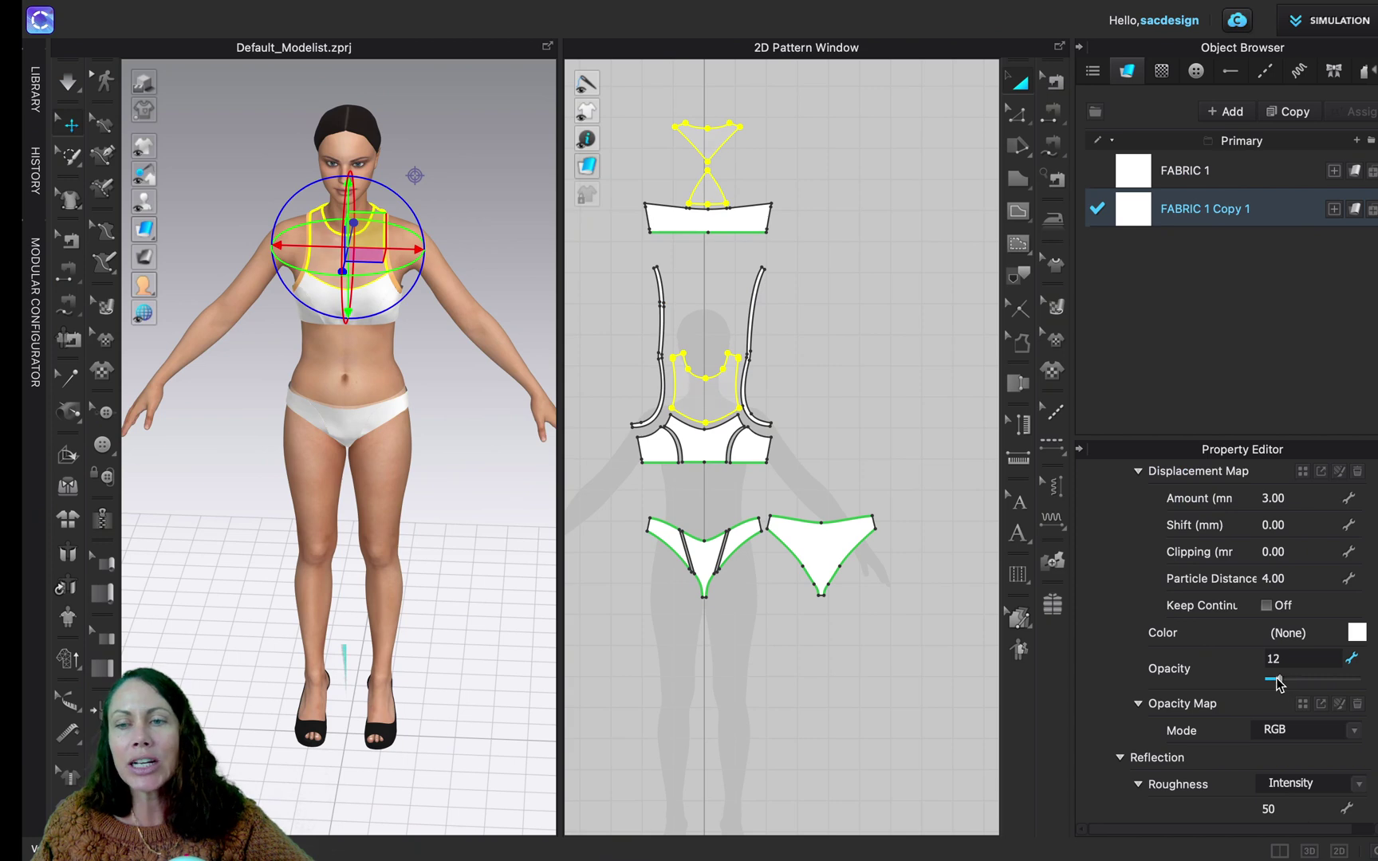
{"action": "left_click", "coordinate": [853, 399]}
- Examine the swimsuit with its sheer yoke on the avatar, up close, at full length and from an angle
{"action": "right_click_drag", "start_coordinate": [360, 365], "coordinate": [378, 342]}
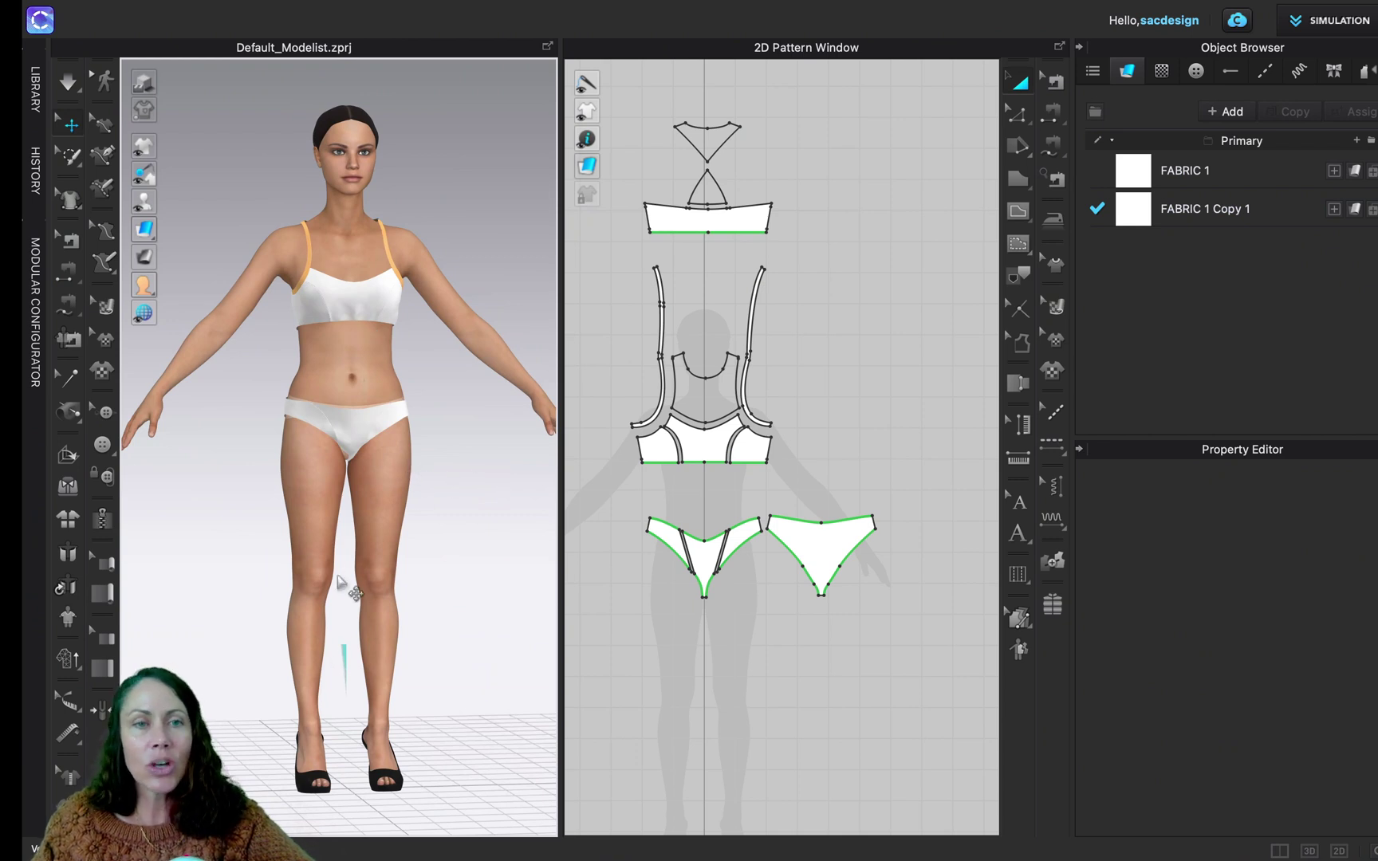
{"action": "scroll", "coordinate": [322, 492], "scroll_direction": "up", "scroll_amount": 5}
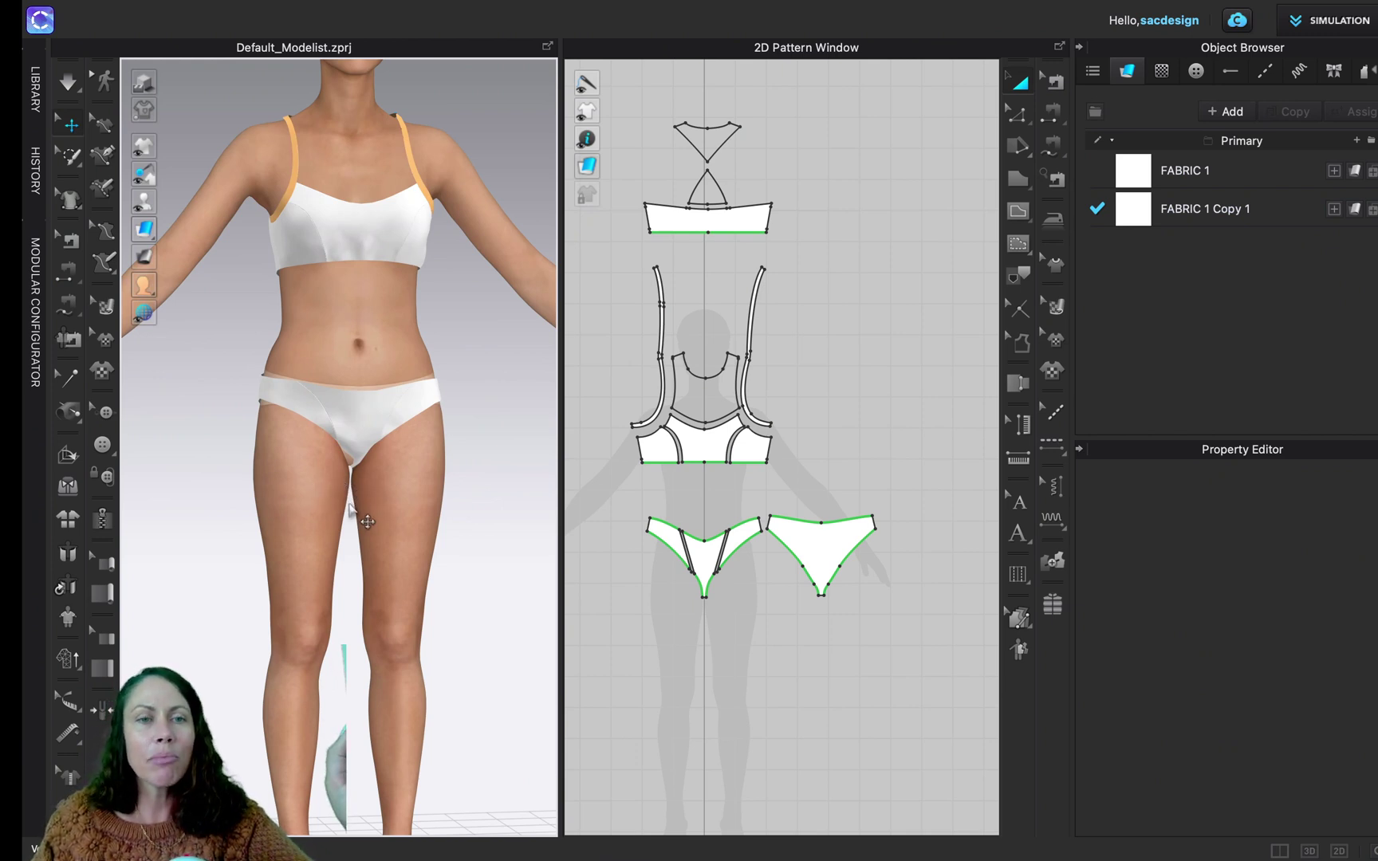
{"action": "scroll", "coordinate": [348, 504], "scroll_direction": "down", "scroll_amount": 6}
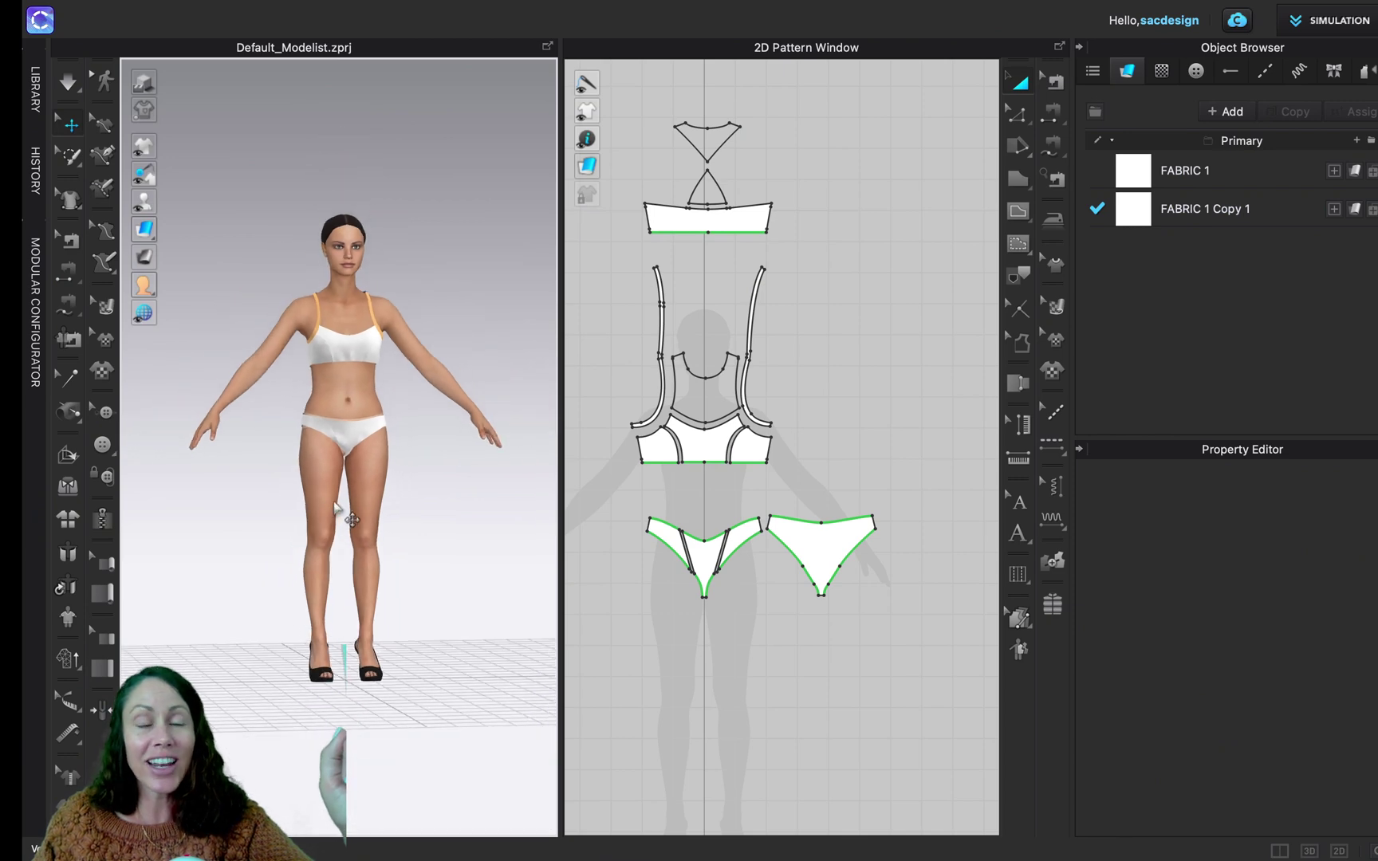
{"action": "scroll", "coordinate": [335, 505], "scroll_direction": "up", "scroll_amount": 5}
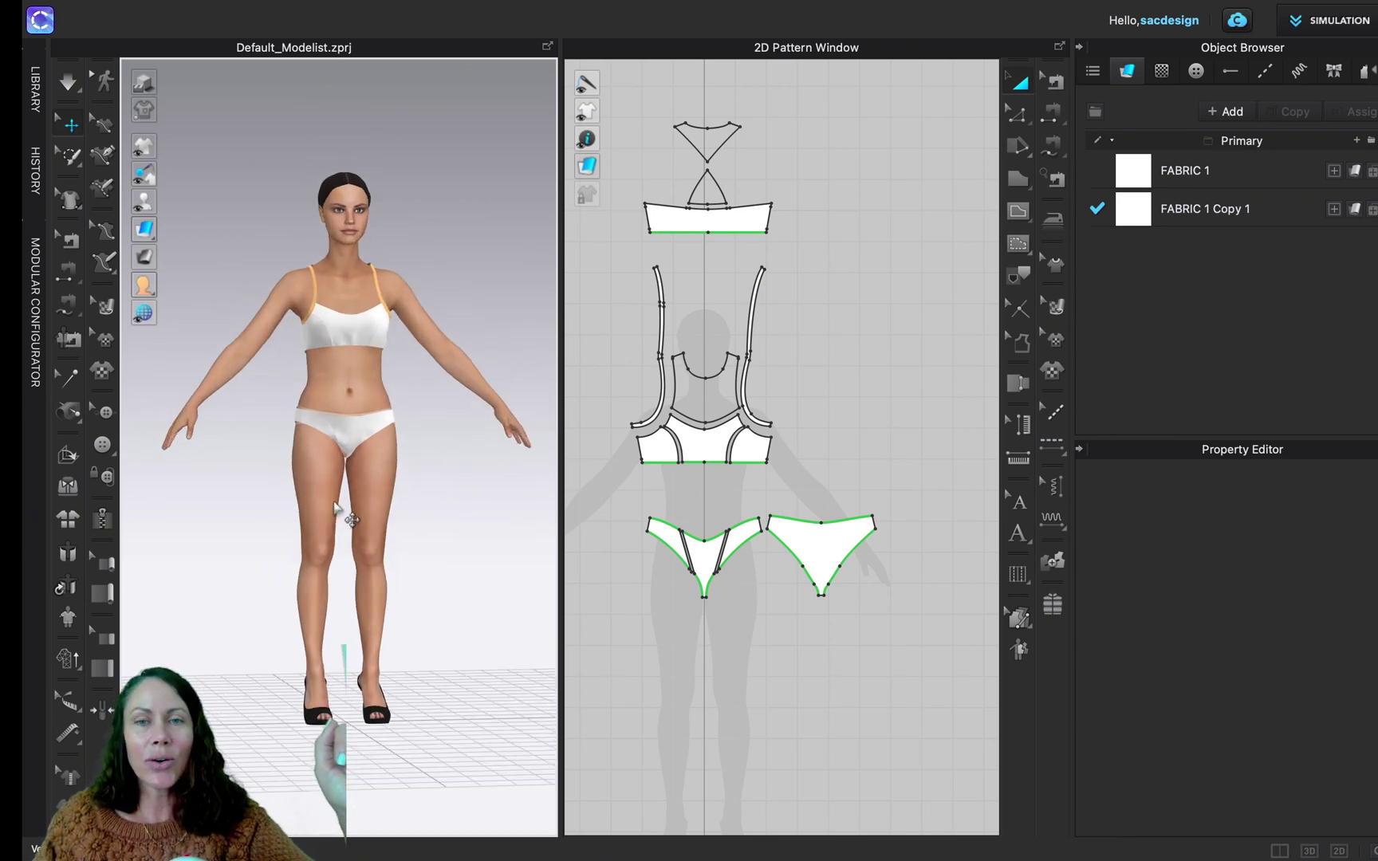
{"action": "right_click_drag", "start_coordinate": [335, 510], "coordinate": [356, 544]}
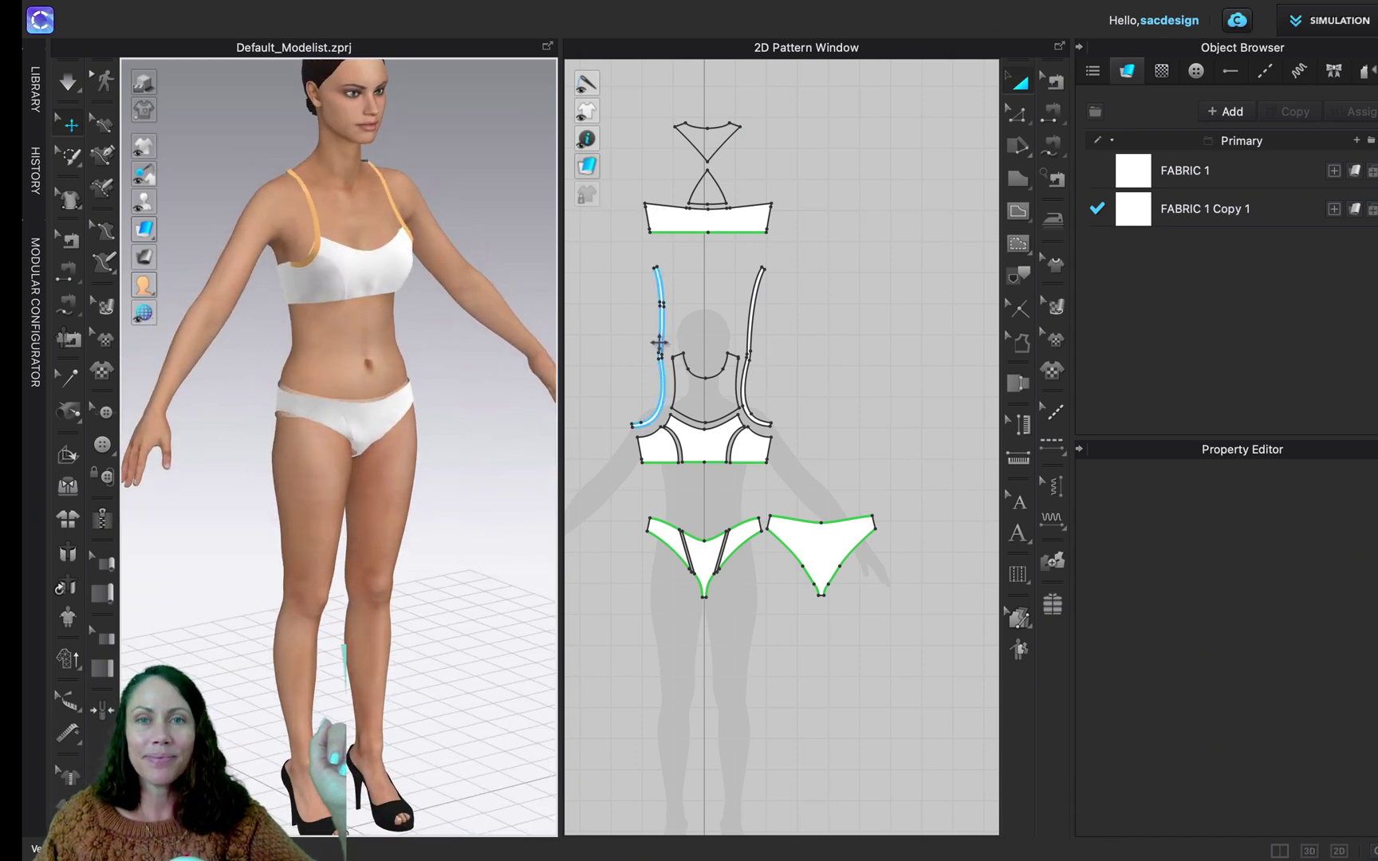
{"action": "mouse_move", "coordinate": [106, 7]}
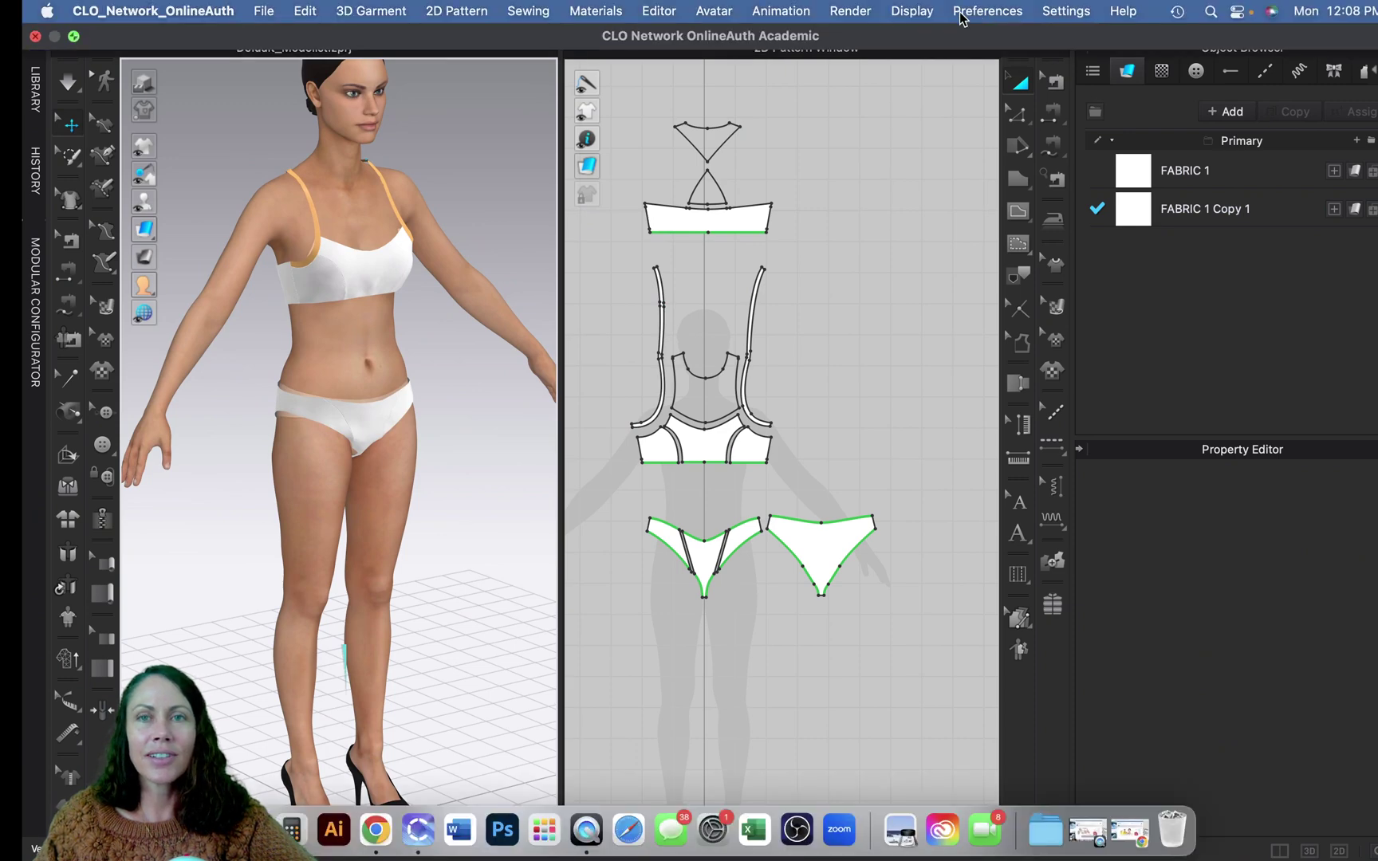
{"action": "double_click", "coordinate": [1201, 40]}
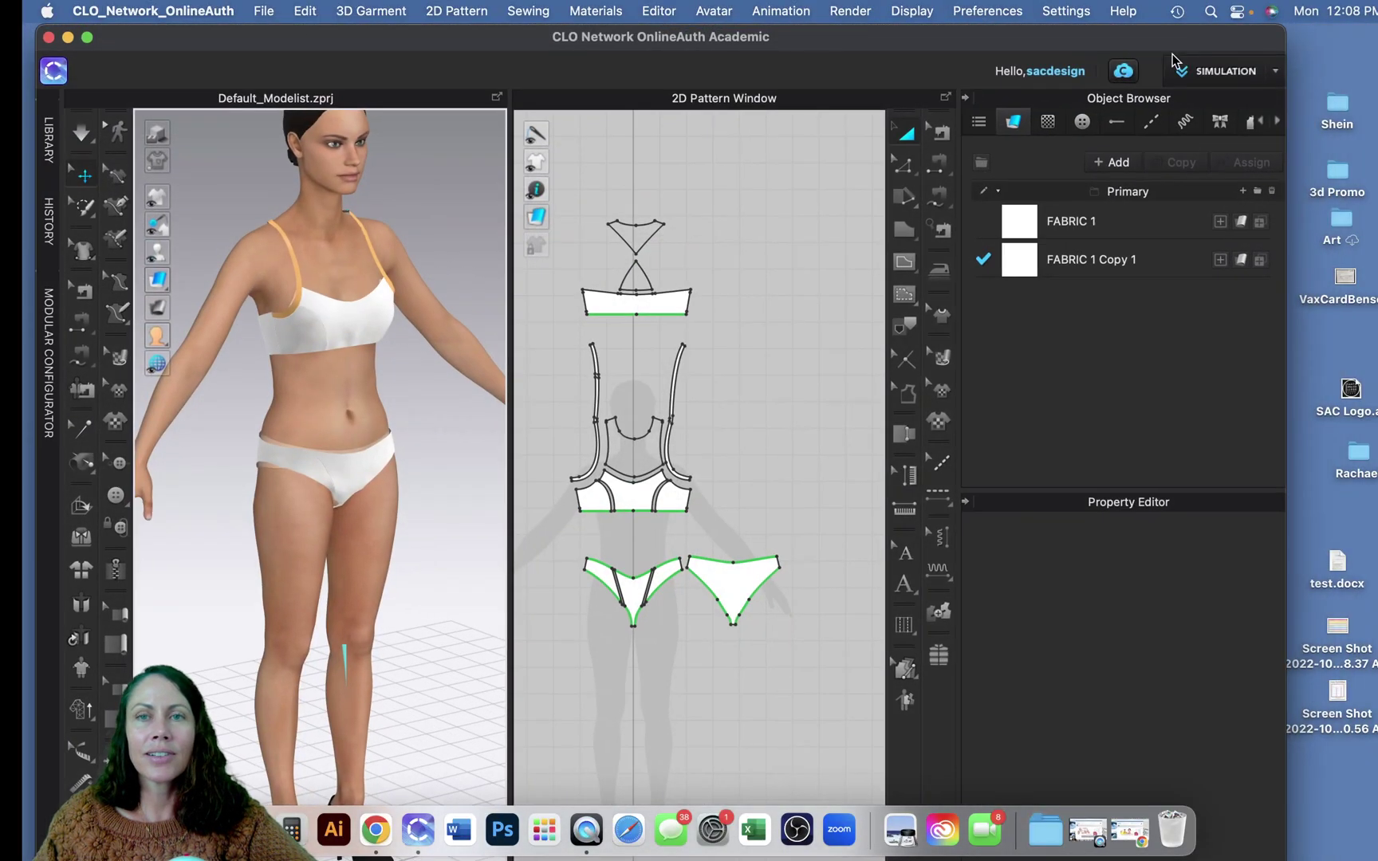
{"action": "left_click", "coordinate": [1346, 58]}
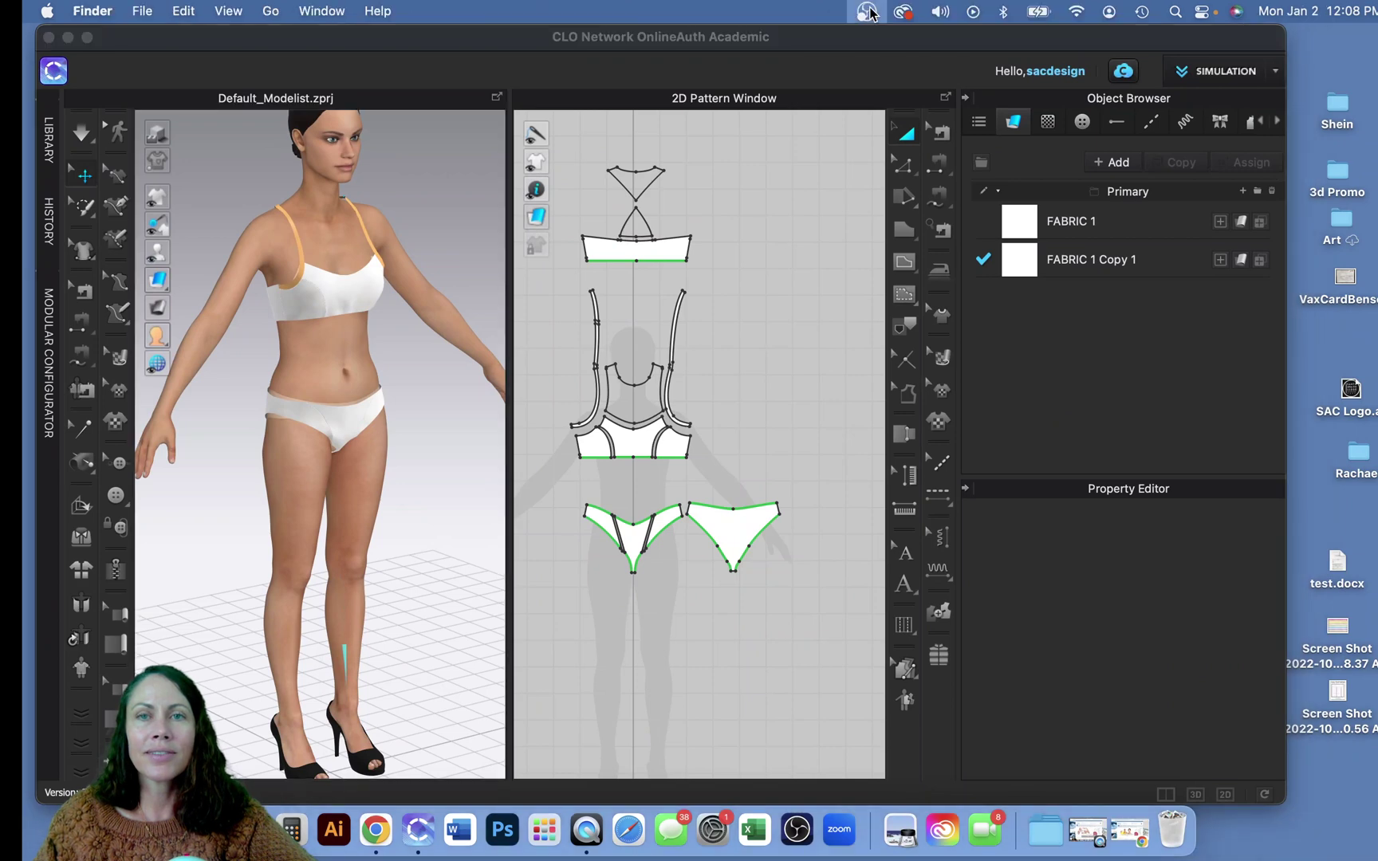